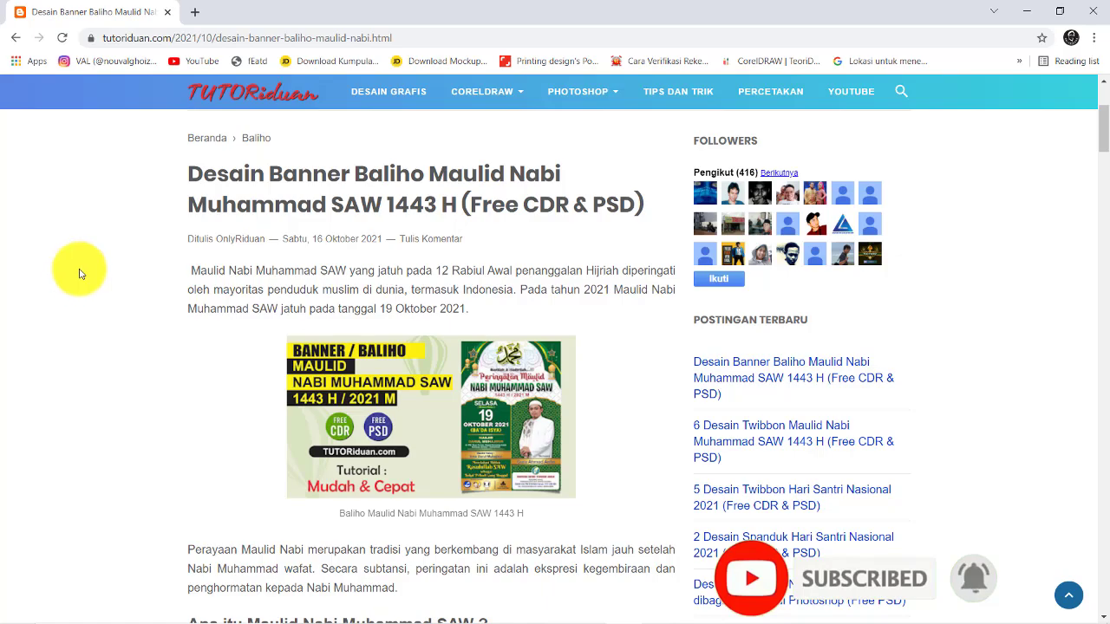
Scroll the TUTORiduan post to the Format CDR details: CorelDraw X4, 4.78 MB, link and password.
scroll(102, 245, "down", 1)
scroll(101, 245, "down", 4)
scroll(104, 232, "down", 3)
scroll(104, 236, "down", 4)
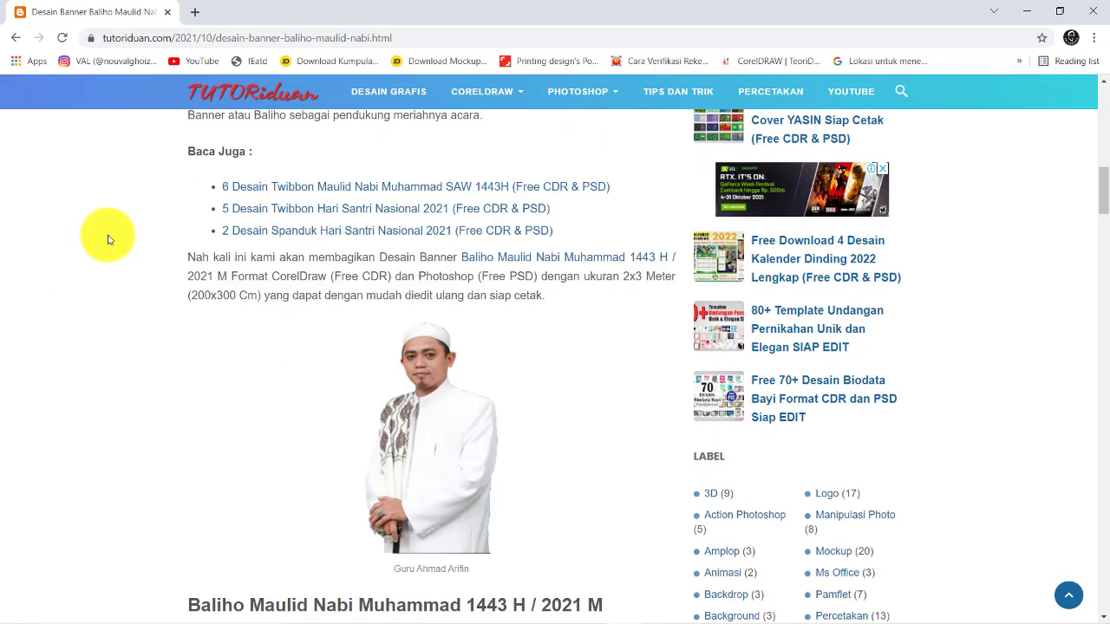
scroll(107, 240, "down", 3)
scroll(110, 239, "down", 4)
scroll(109, 236, "down", 1)
scroll(109, 236, "up", 1)
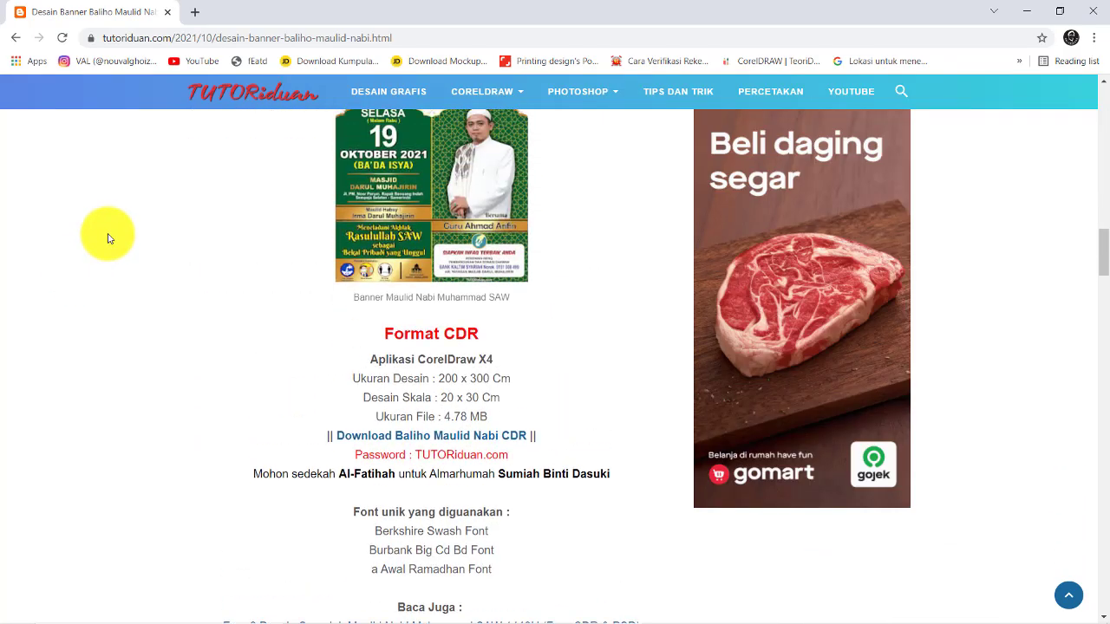
scroll(108, 239, "down", 1)
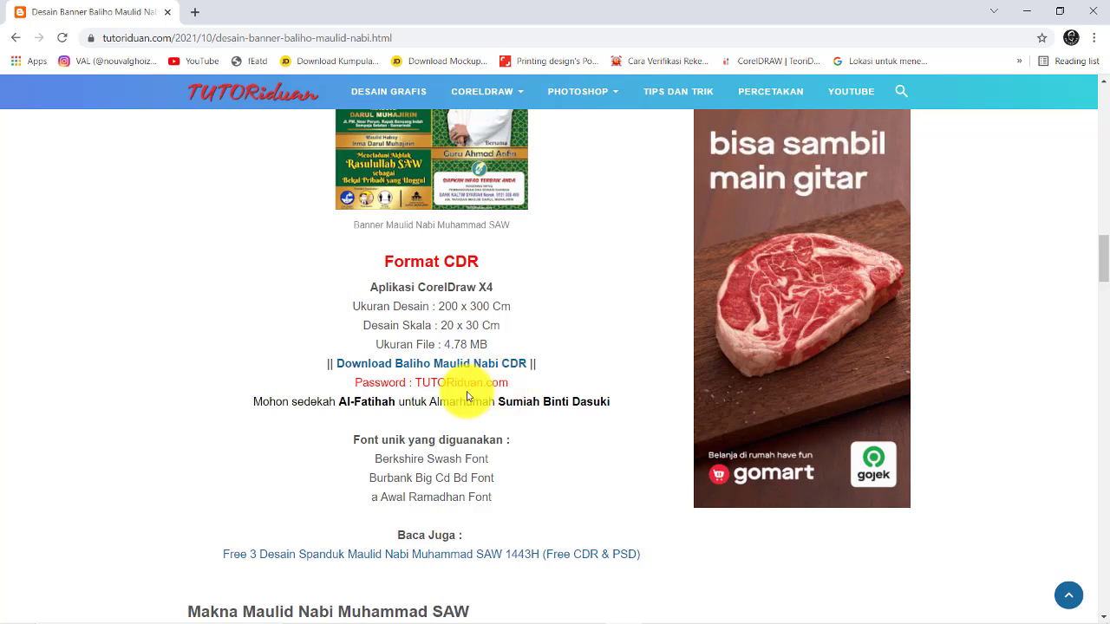
Scroll down to review the Format PSD download details.
scroll(468, 397, "down", 1)
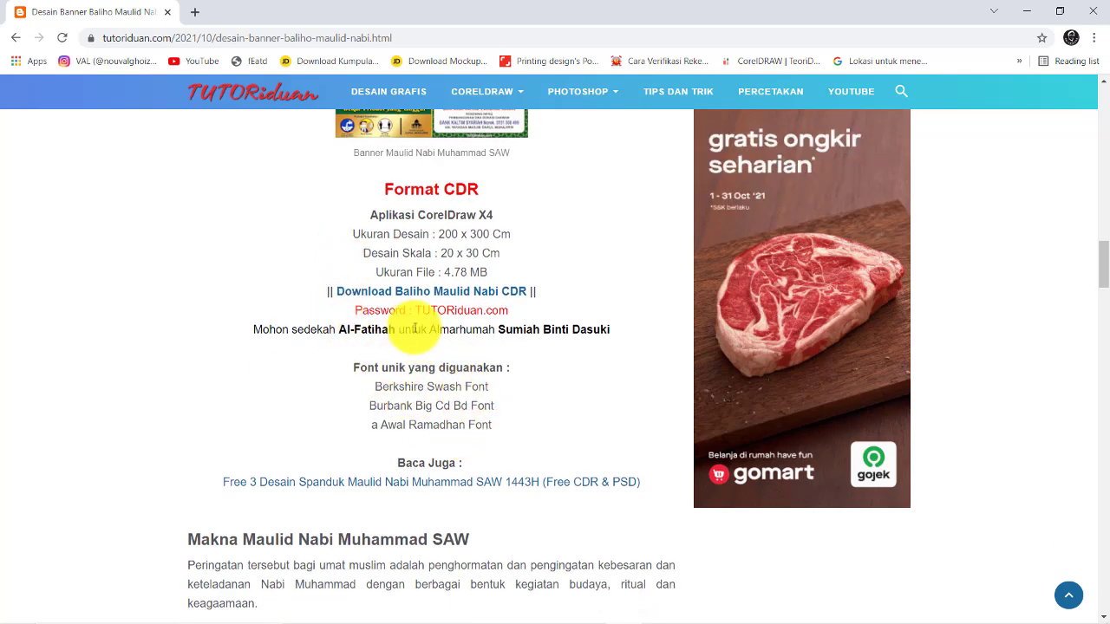
scroll(410, 323, "down", 3)
scroll(410, 324, "down", 3)
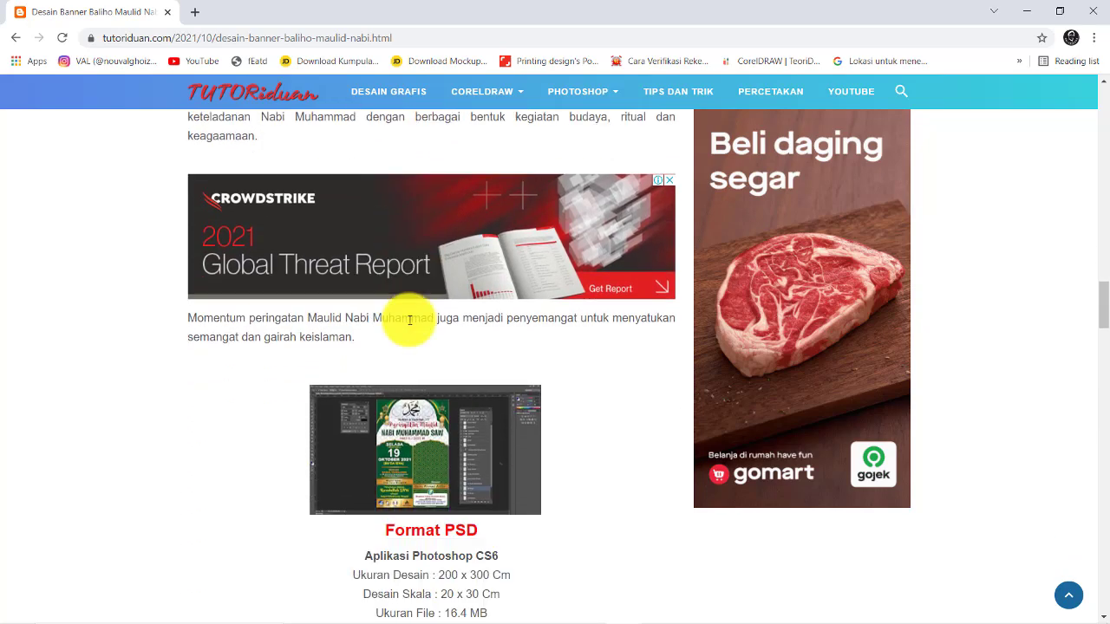
scroll(410, 324, "down", 3)
scroll(410, 324, "down", 1)
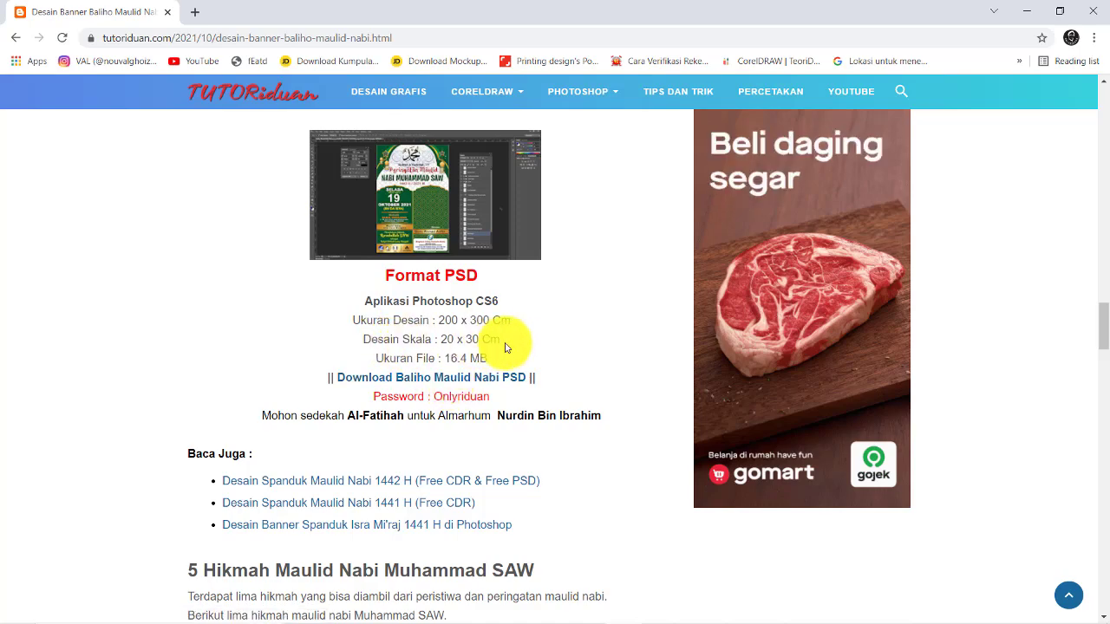
Scroll back up to the 'Apa itu Maulid Nabi Muhammad SAW ?' section.
scroll(507, 344, "up", 1)
scroll(512, 345, "up", 1)
scroll(511, 345, "up", 1)
scroll(512, 345, "up", 3)
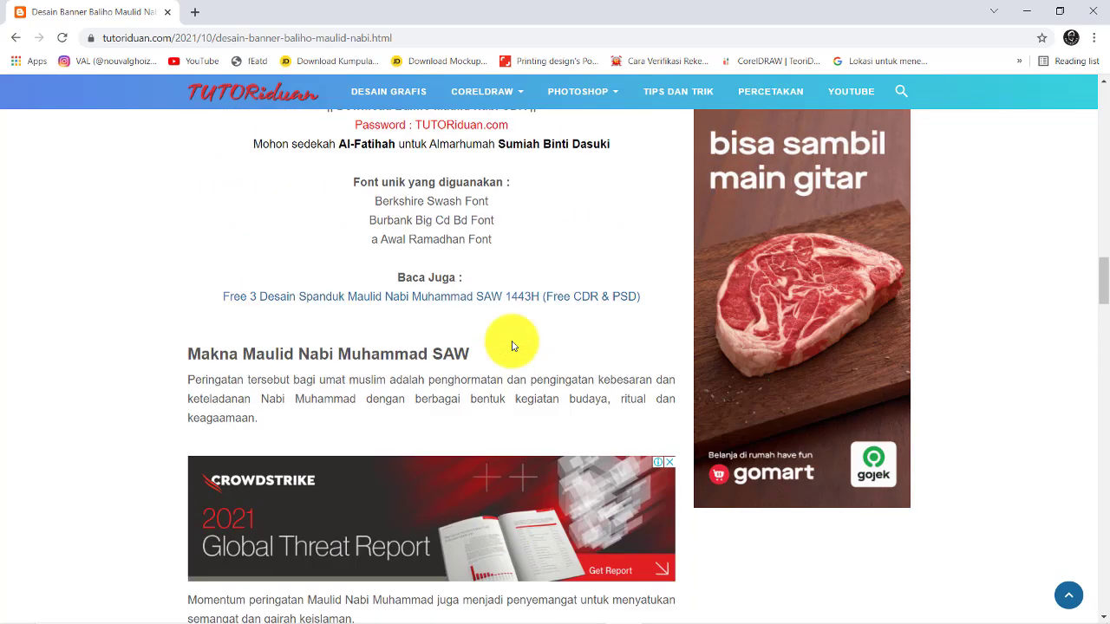
scroll(512, 345, "up", 4)
scroll(513, 346, "up", 3)
scroll(513, 346, "up", 4)
scroll(513, 346, "up", 3)
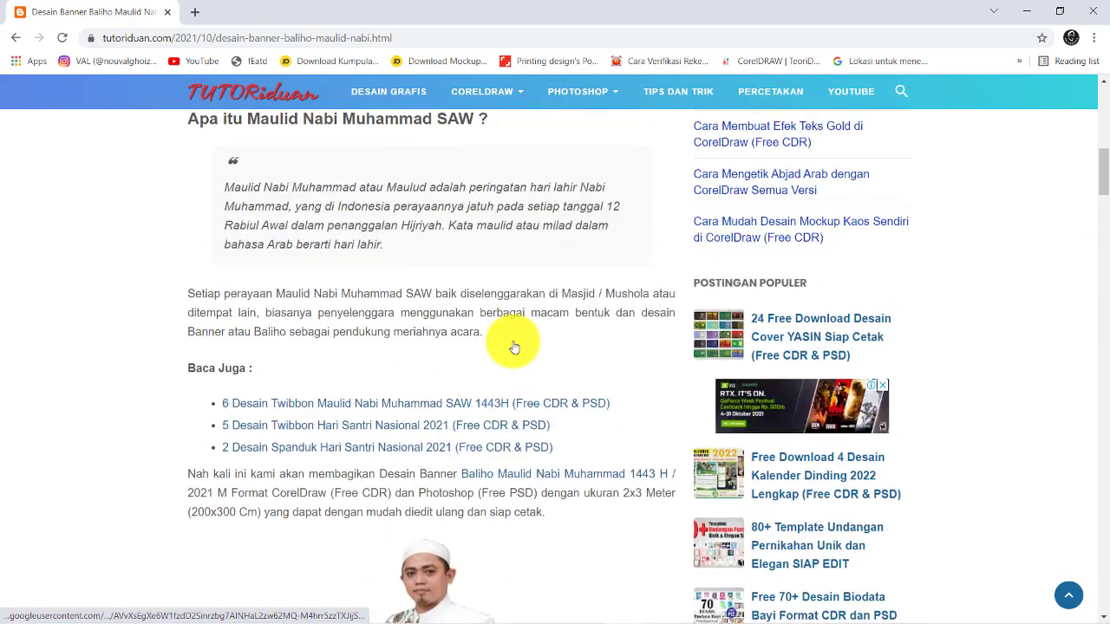
scroll(513, 346, "up", 3)
scroll(514, 346, "up", 3)
scroll(508, 339, "down", 1)
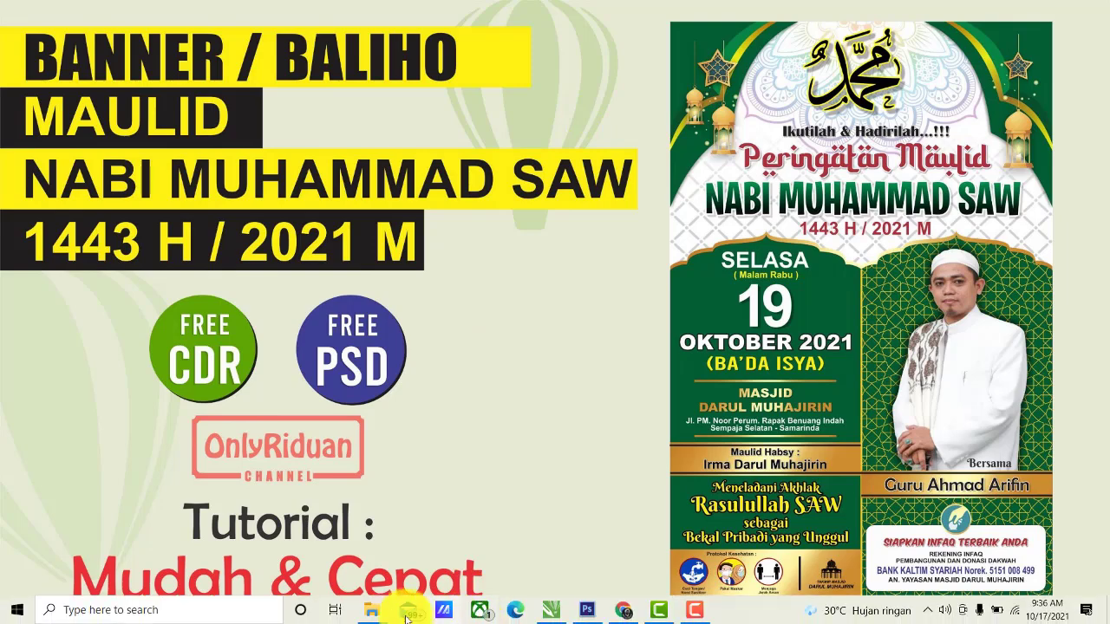
Extract the ZIP archive in File > X4 here using the download password.
left_click(381, 613)
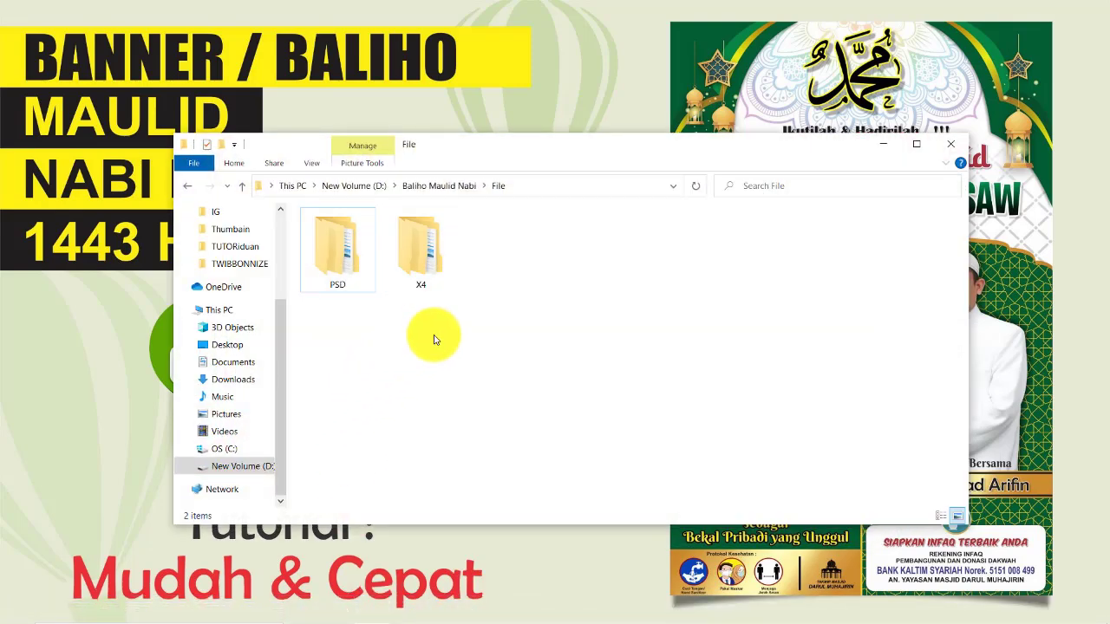
left_click(431, 267)
double_click(431, 267)
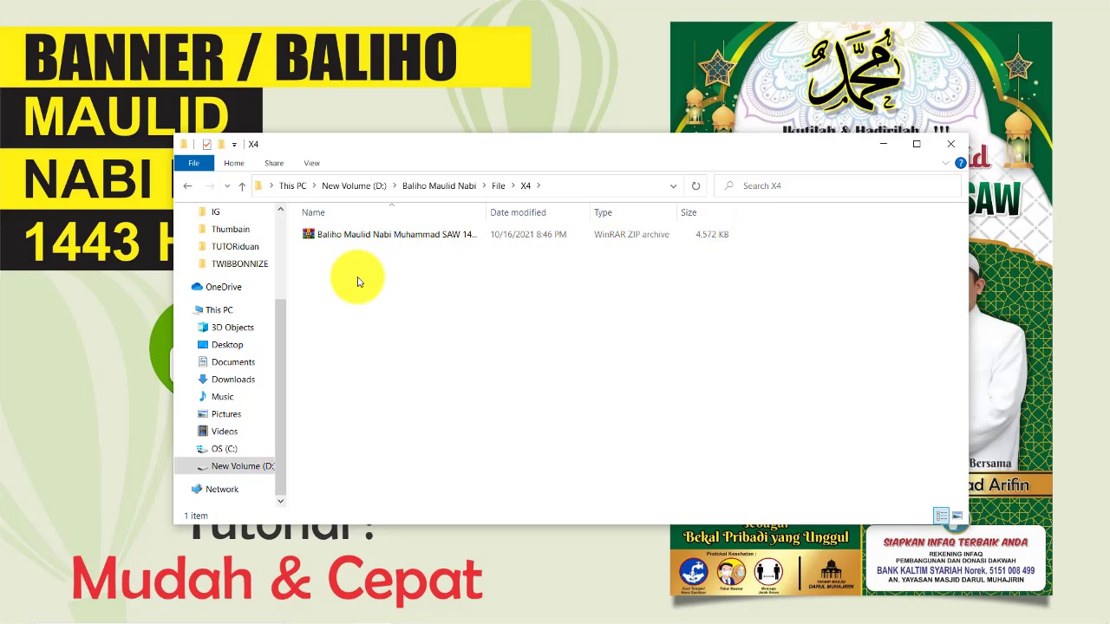
left_click(373, 245)
right_click(373, 245)
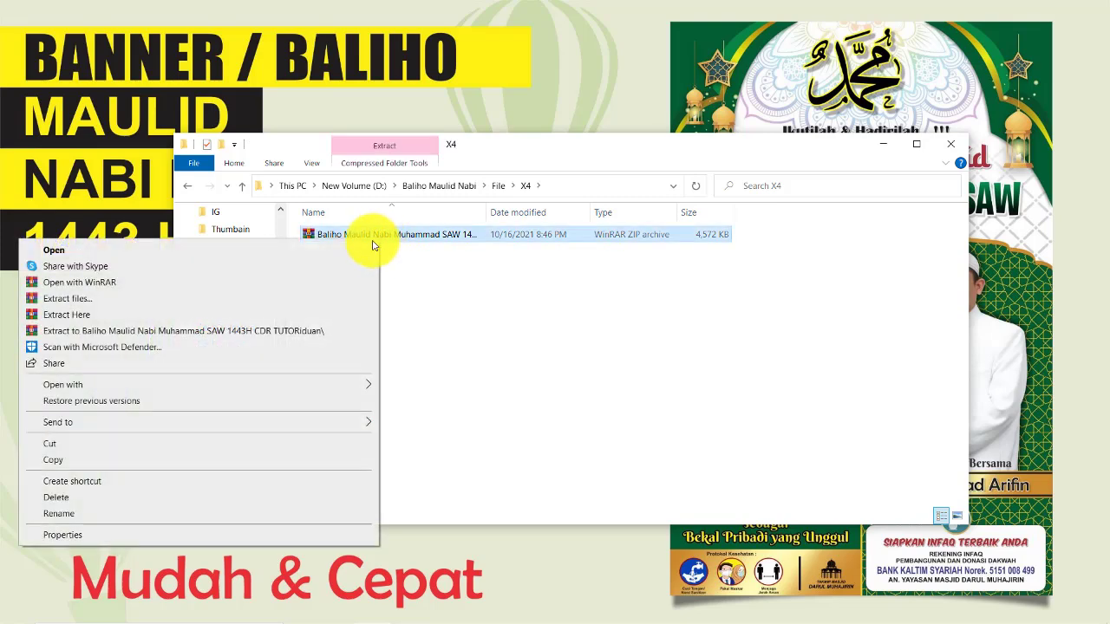
left_click(21, 314)
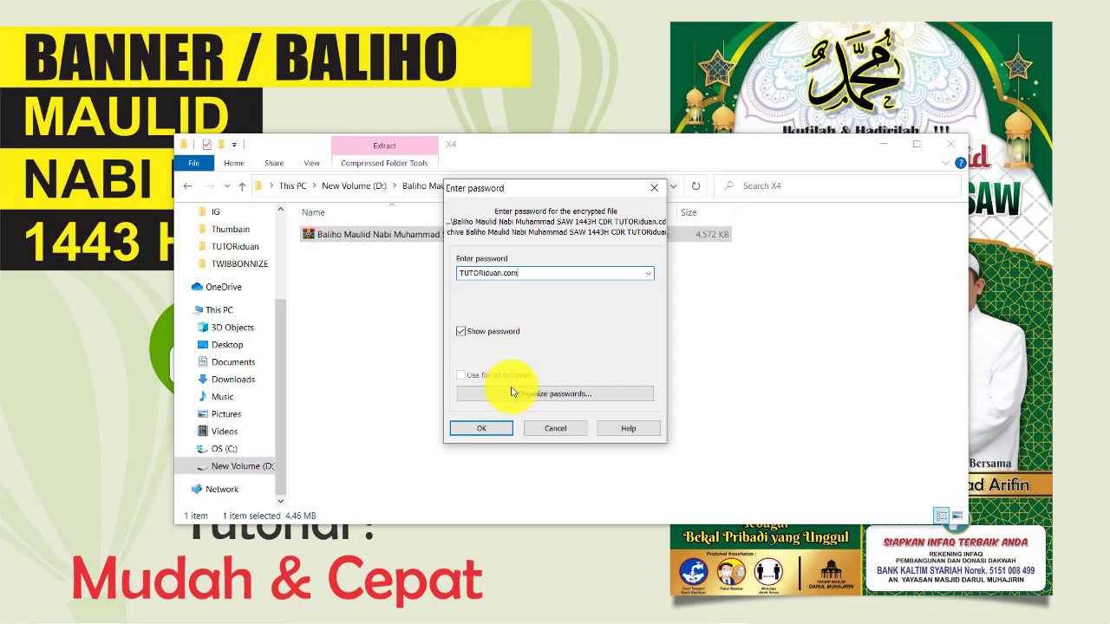
left_click(483, 429)
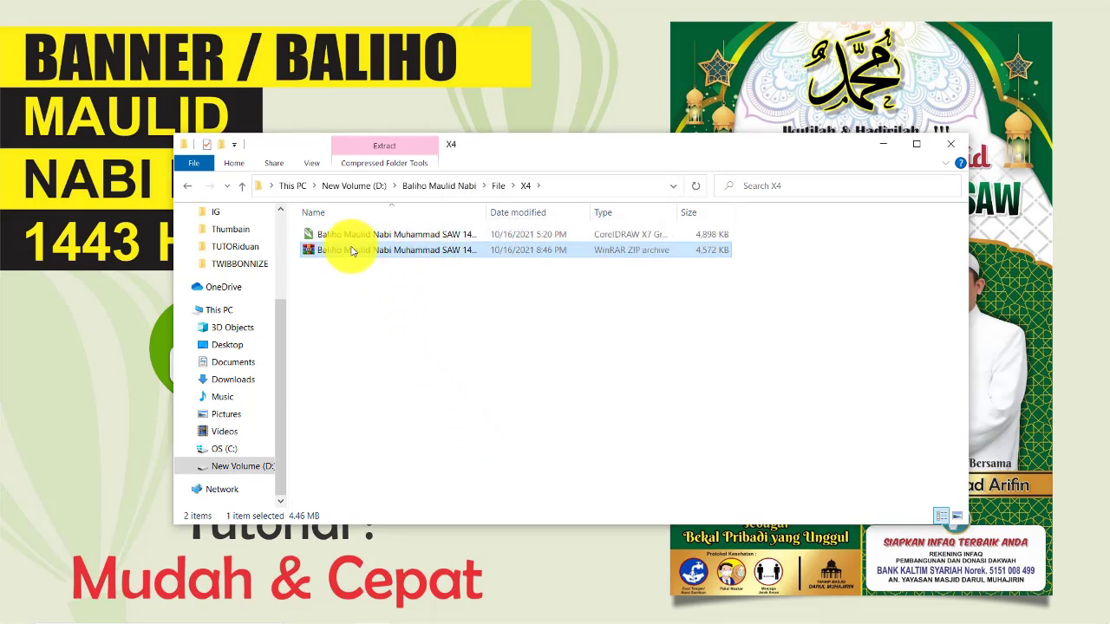
left_click(502, 185)
Extract the RAR archive in the PSD folder here using the download password.
double_click(347, 247)
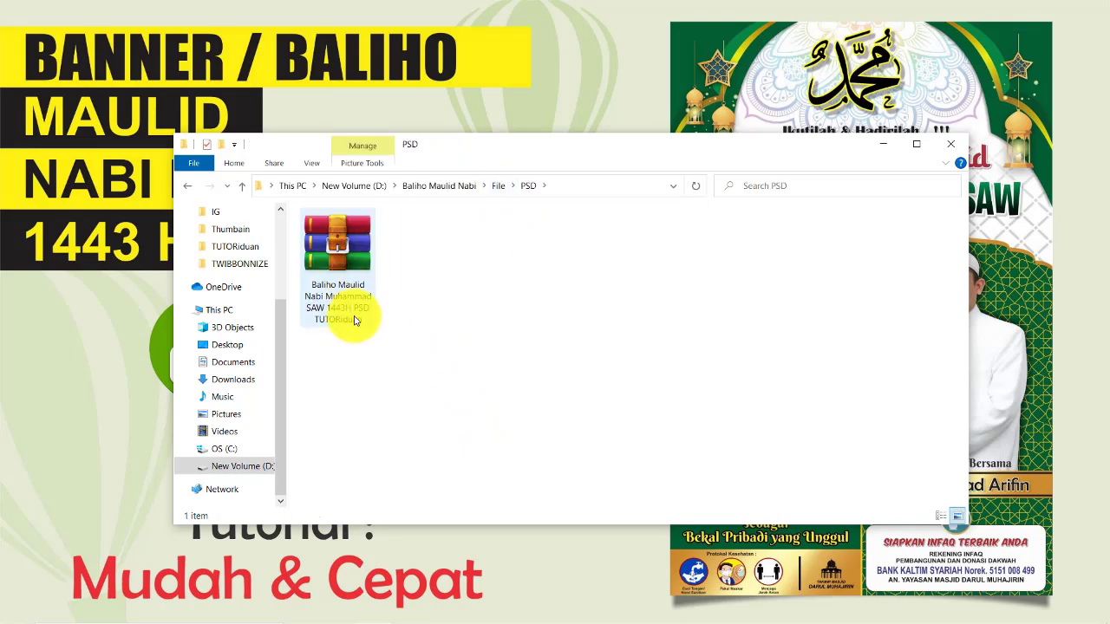
right_click(354, 257)
left_click(126, 339)
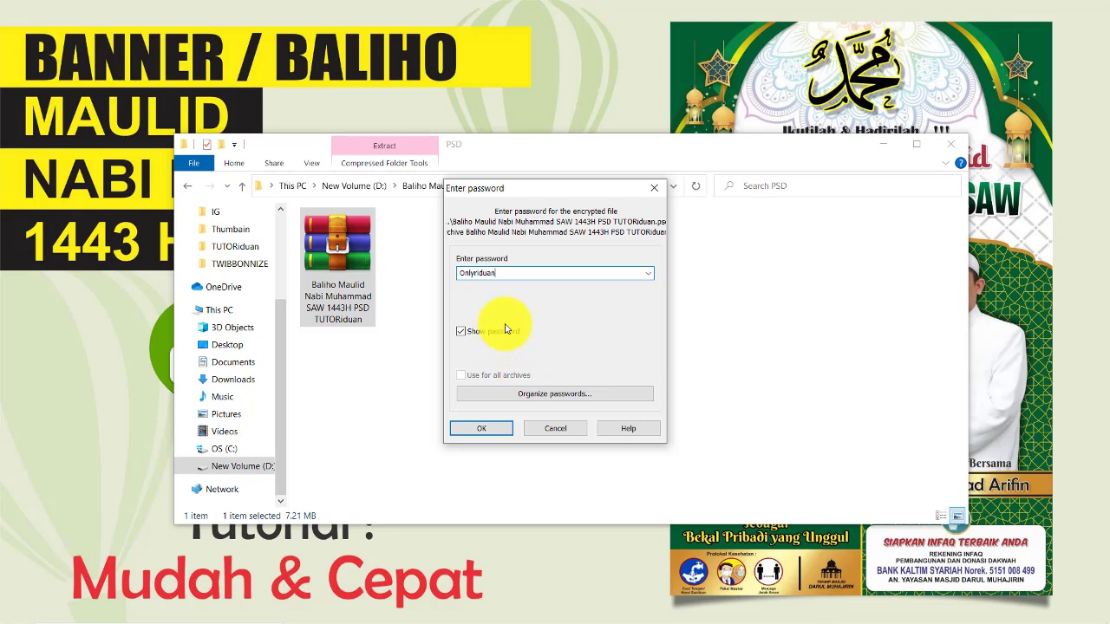
left_click(481, 428)
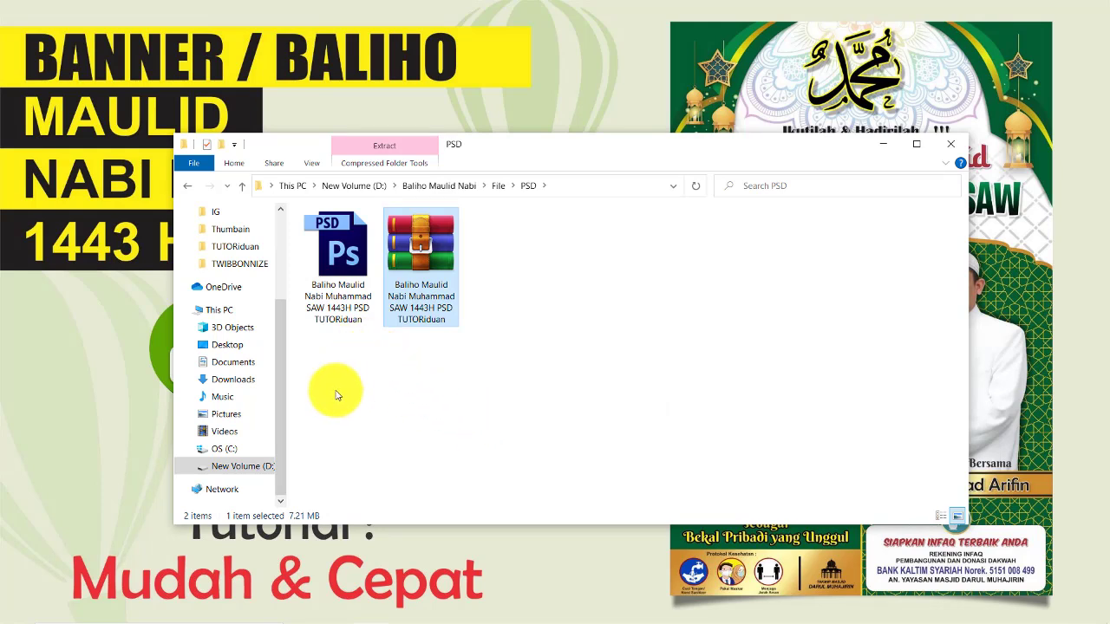
left_click(340, 251)
Return to the X4 folder containing the extracted CorelDRAW file.
left_click(498, 185)
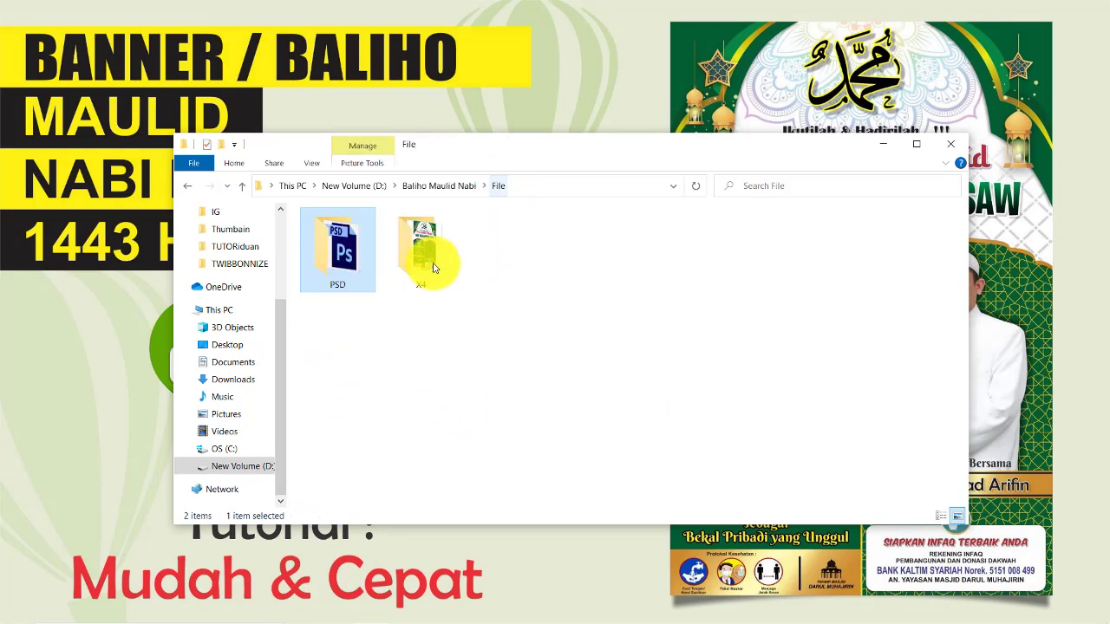
double_click(421, 251)
left_click(347, 235)
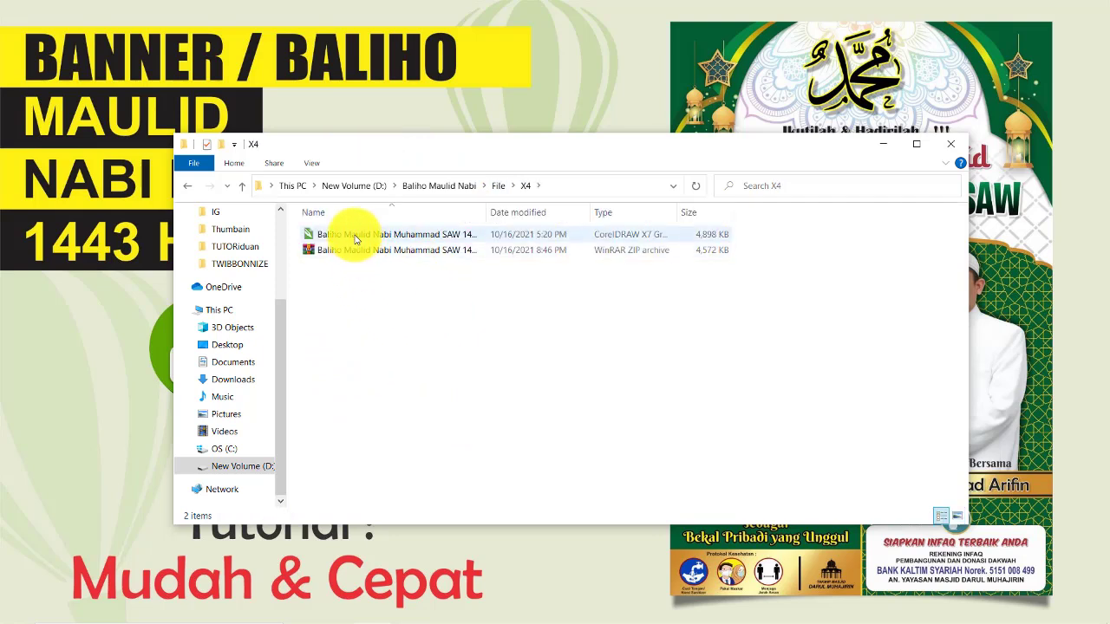
left_click(450, 343)
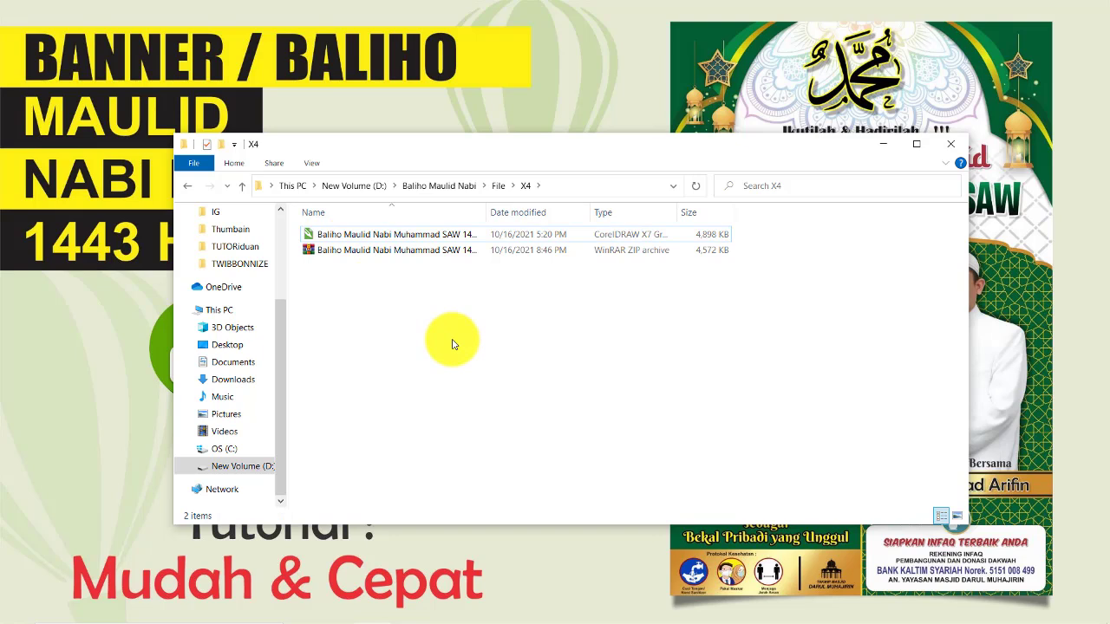
Open the extracted banner CDR in CorelDRAW X7 and zoom into its top title area.
double_click(355, 235)
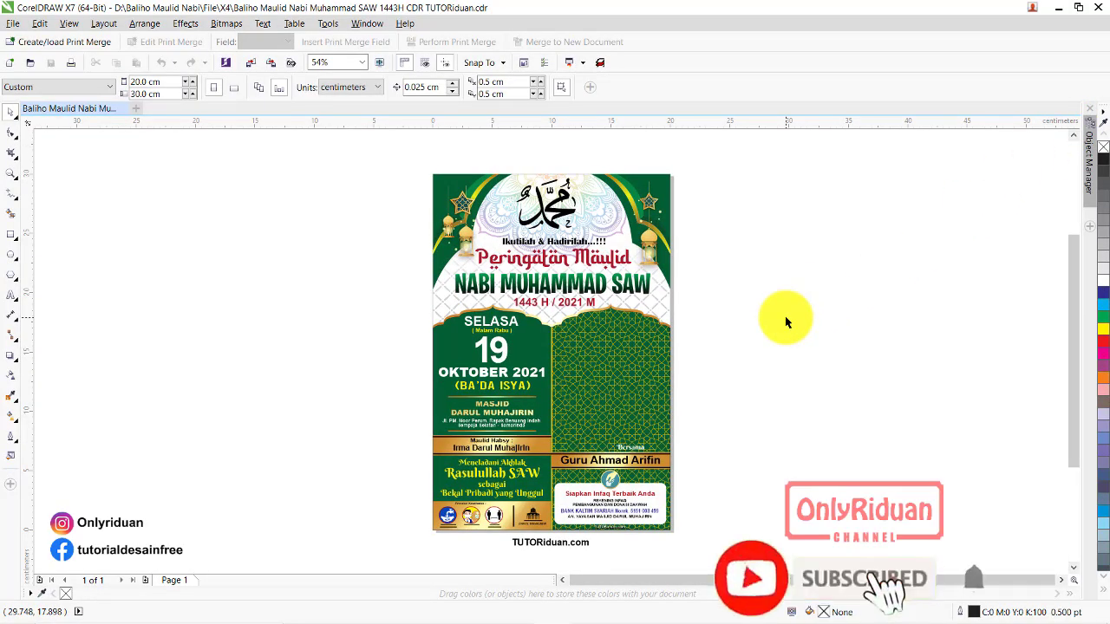
left_click(12, 172)
mouse_move(426, 168)
left_mouse_down()
mouse_move(578, 423)
mouse_move(679, 536)
left_mouse_up()
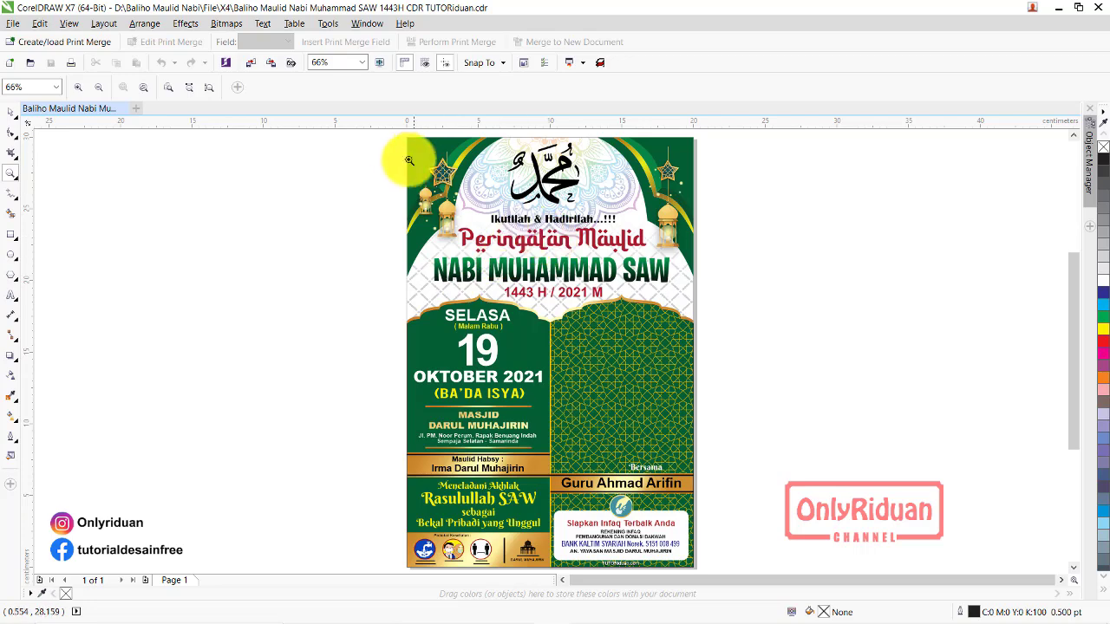
left_click_drag(392, 134, 731, 331)
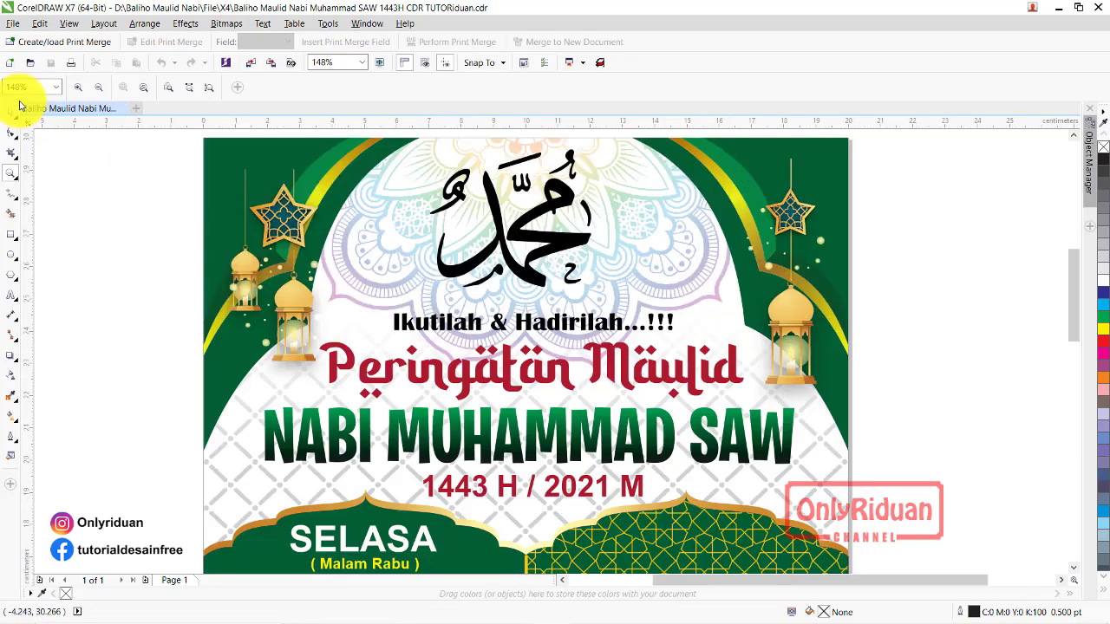
left_click(10, 112)
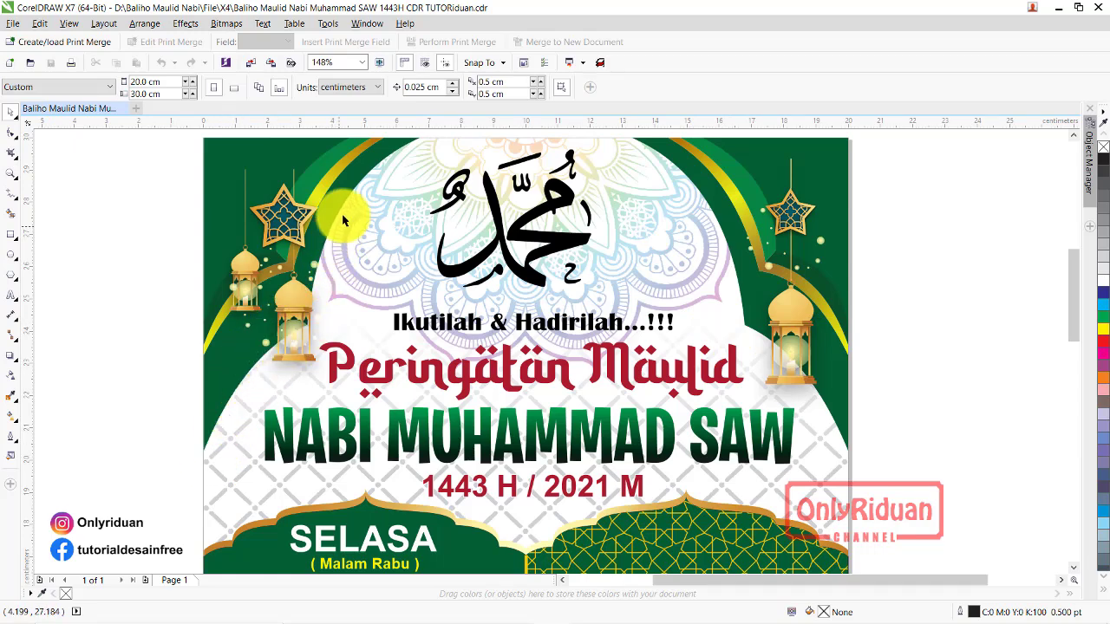
left_click(1073, 136)
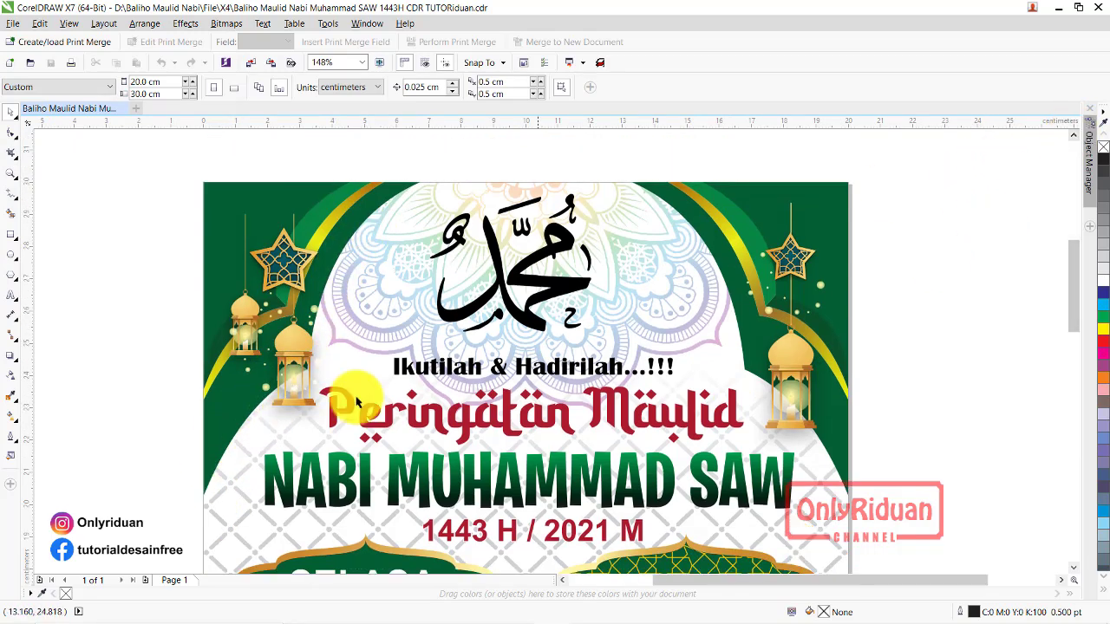
left_click_drag(211, 435, 291, 423)
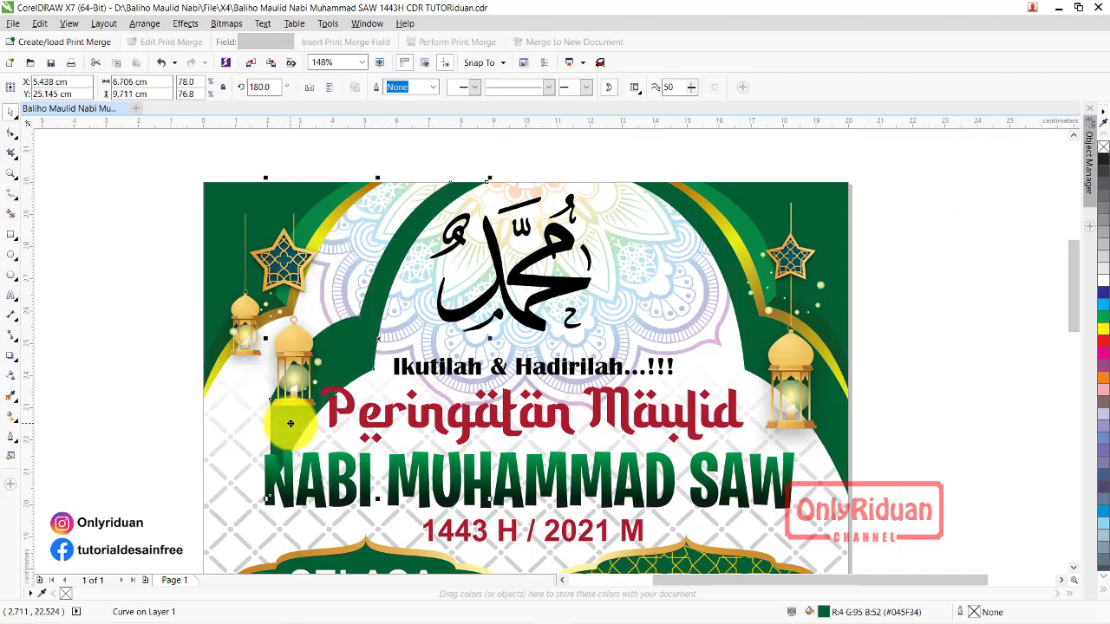
key("ctrl+z")
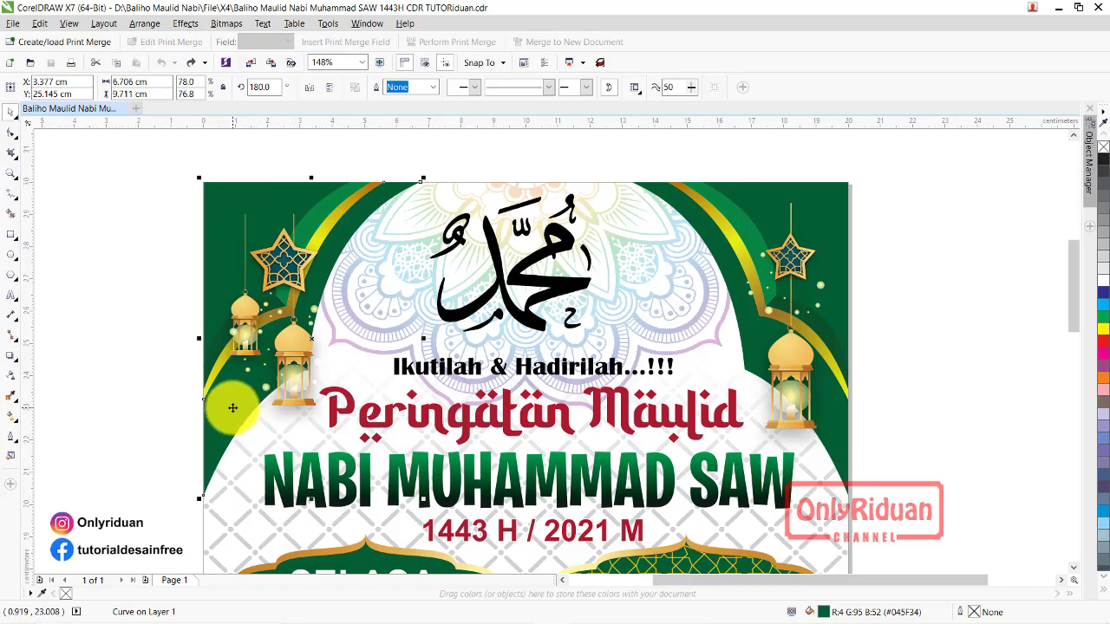
left_click_drag(235, 408, 411, 392)
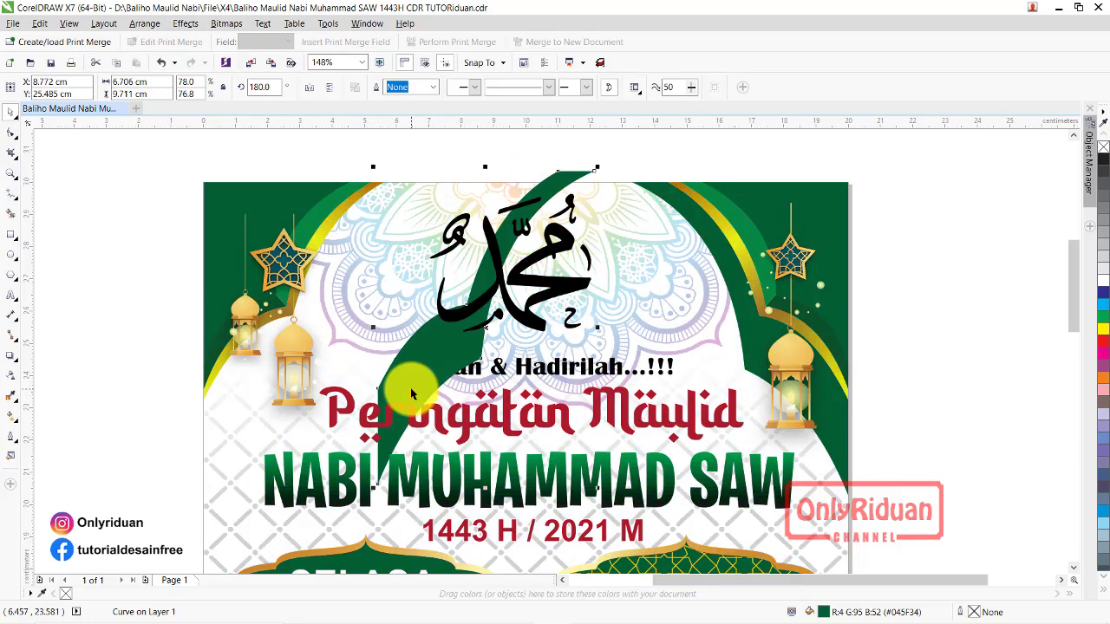
key("ctrl+z")
key("ctrl+c")
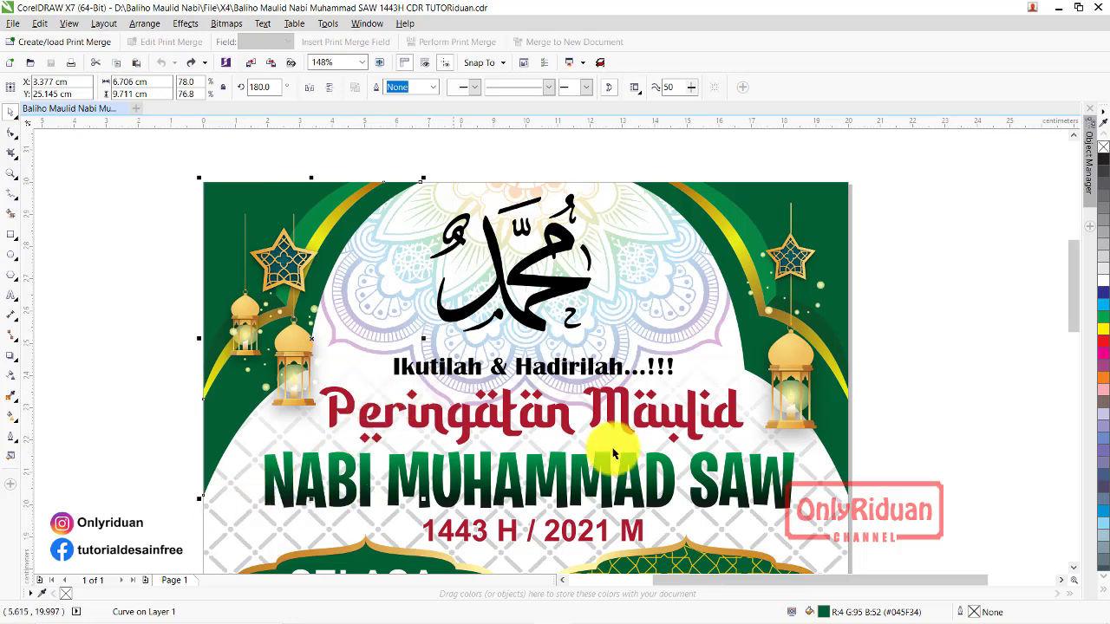
left_click_drag(1073, 293, 1071, 306)
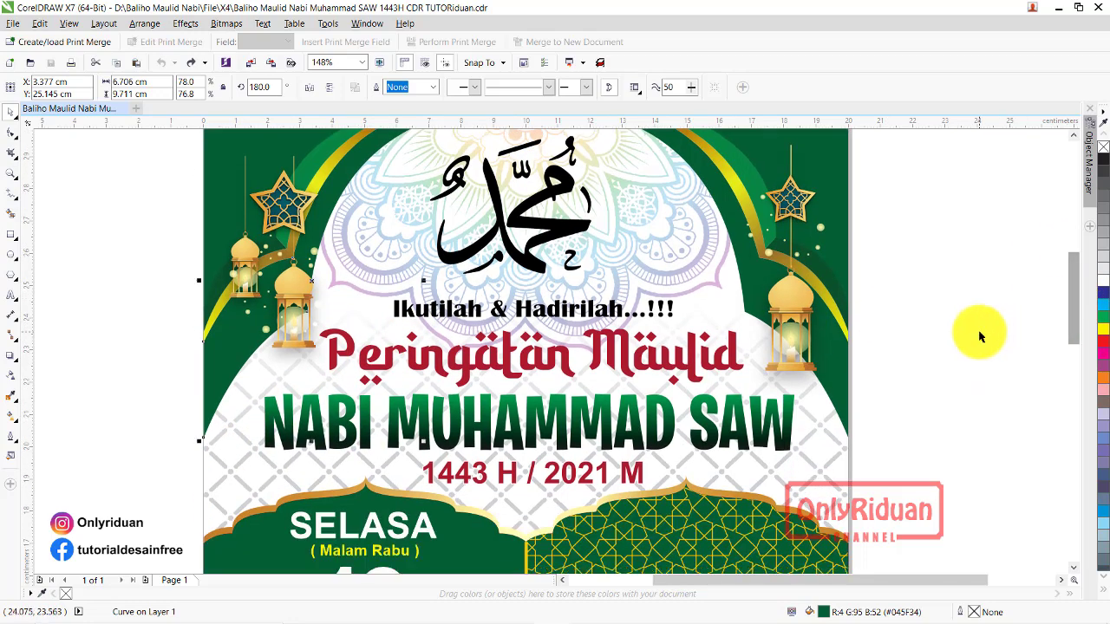
left_click(986, 330)
left_click(252, 469)
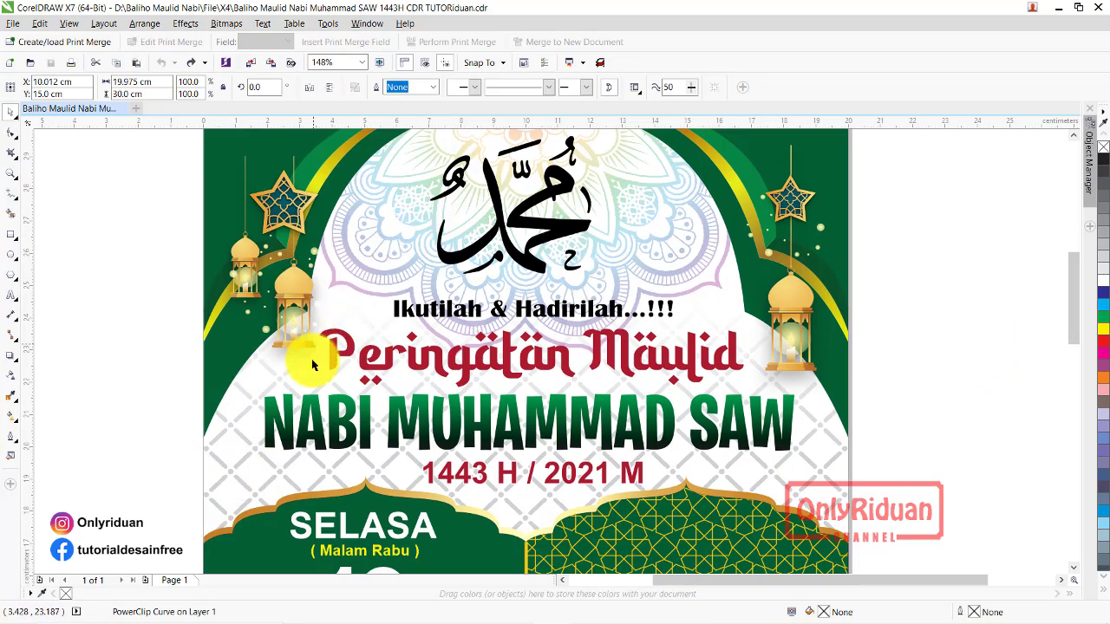
Edit the patterned background's PowerClip contents and paste the copied green curve inside.
right_click(234, 468)
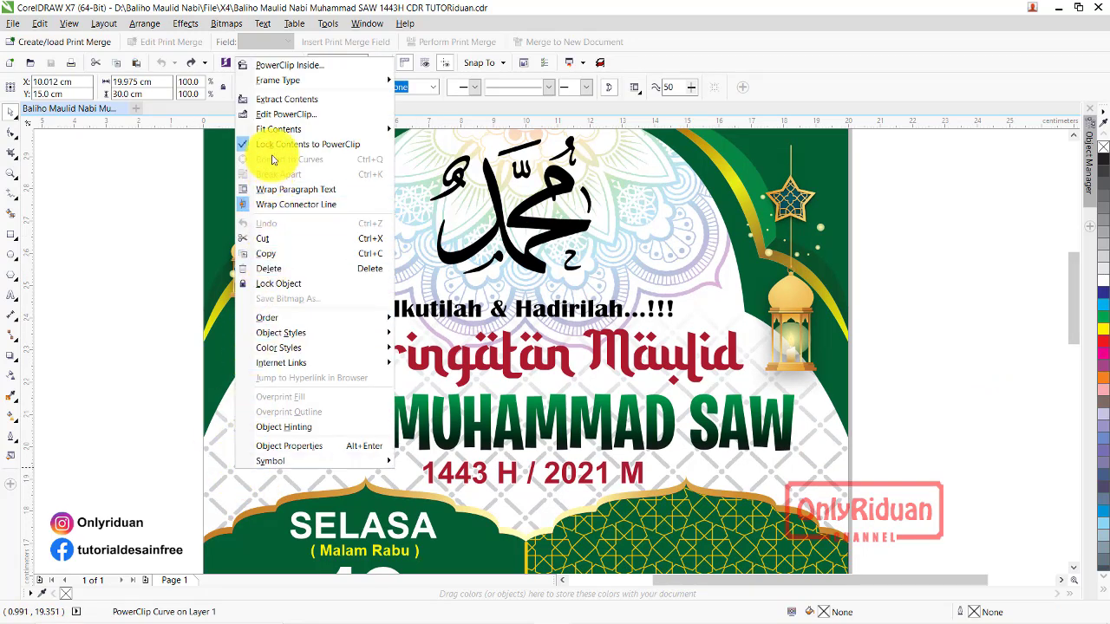
left_click(276, 117)
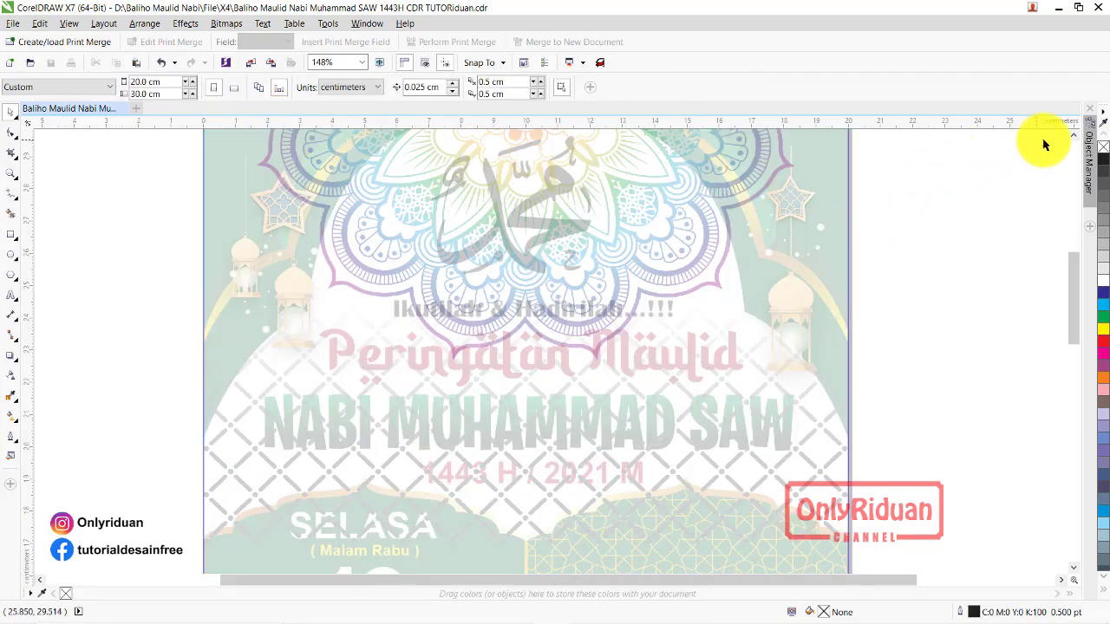
left_click(1072, 136)
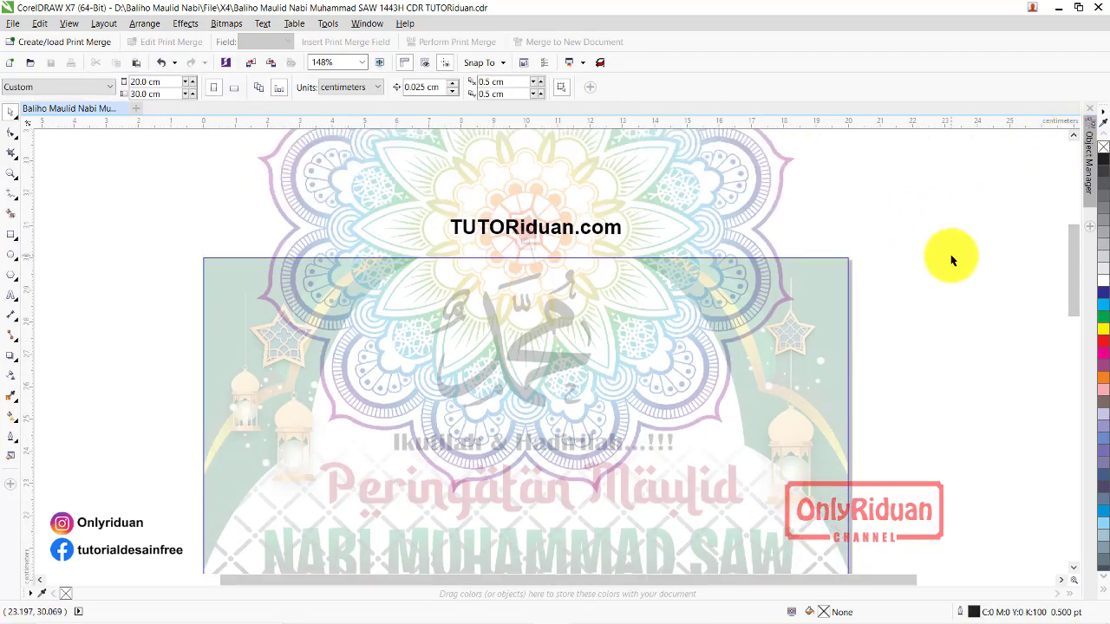
key("ctrl+v")
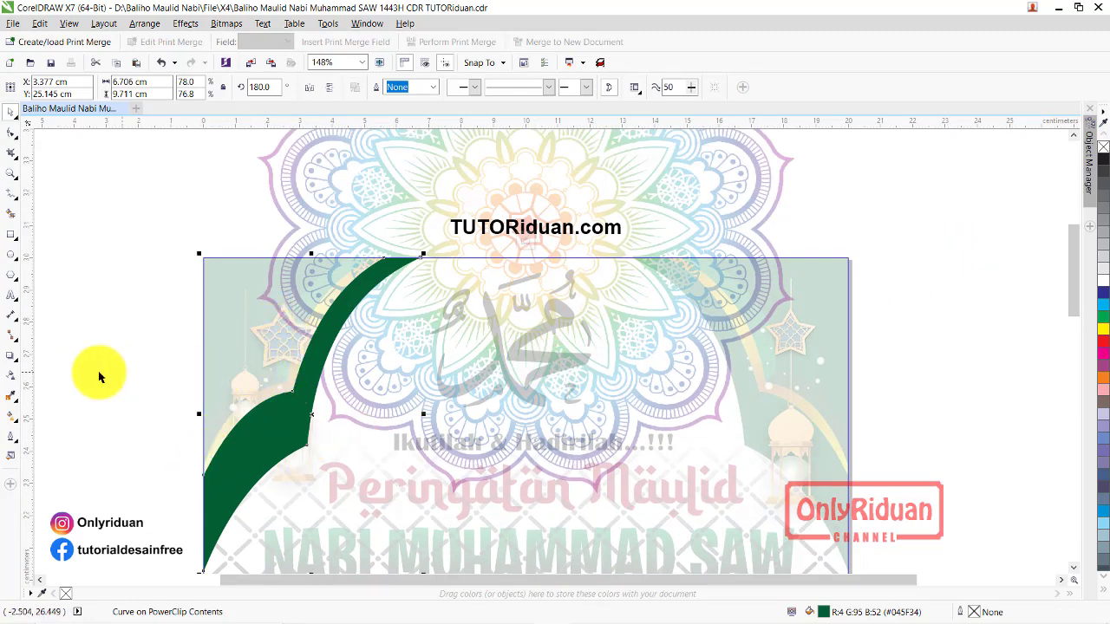
Give the pasted green curve a black Small Glow drop shadow with feather 10.
left_click(13, 360)
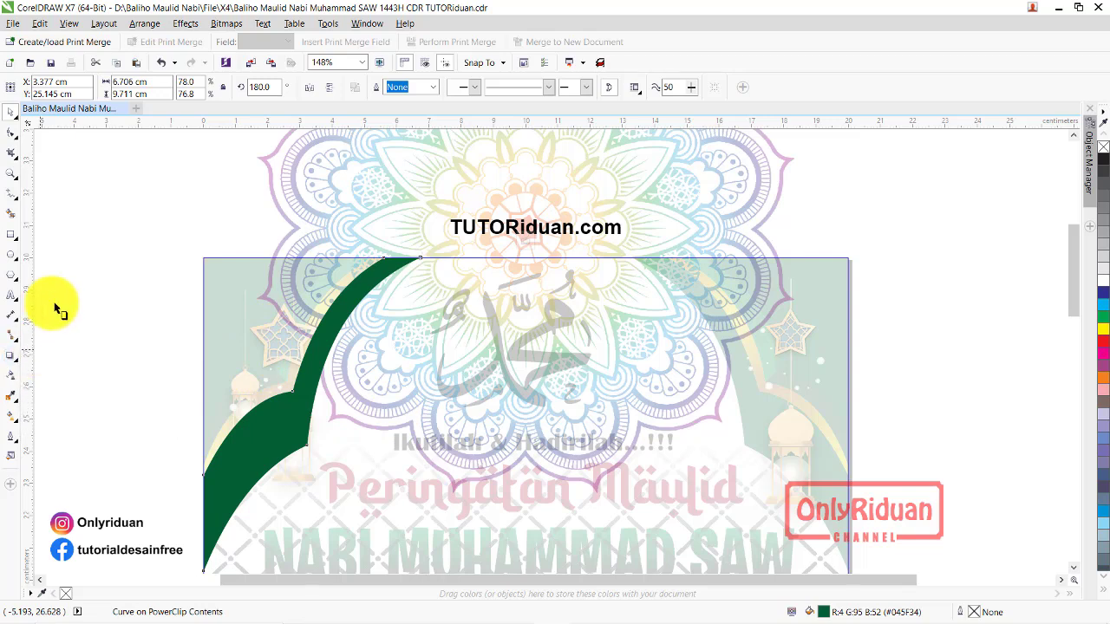
left_click(69, 88)
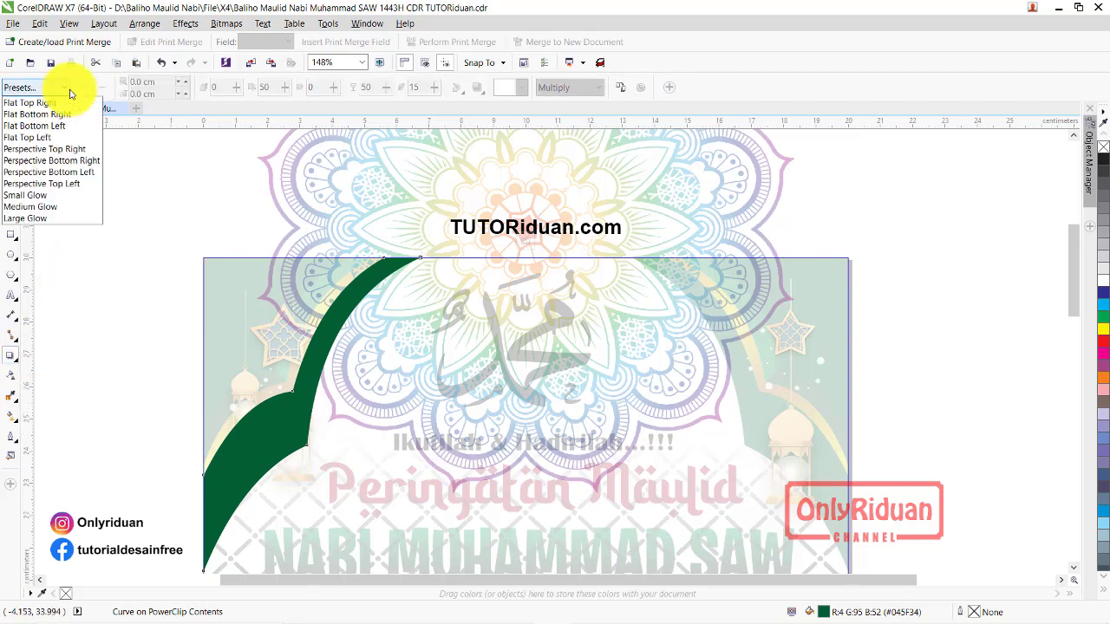
left_click(39, 198)
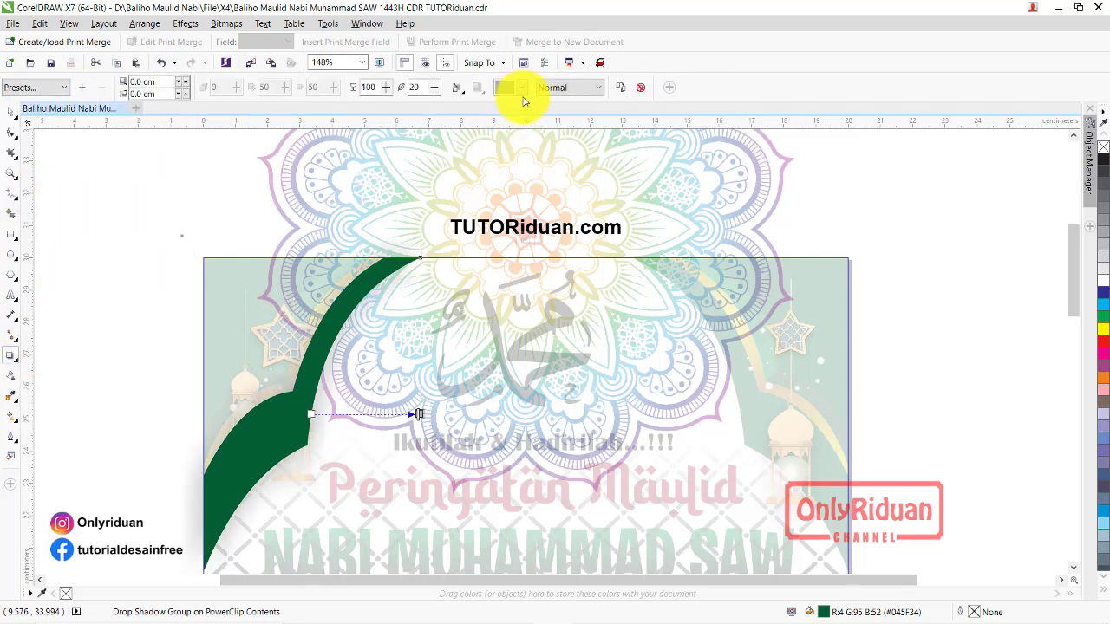
left_click(524, 88)
left_click(501, 102)
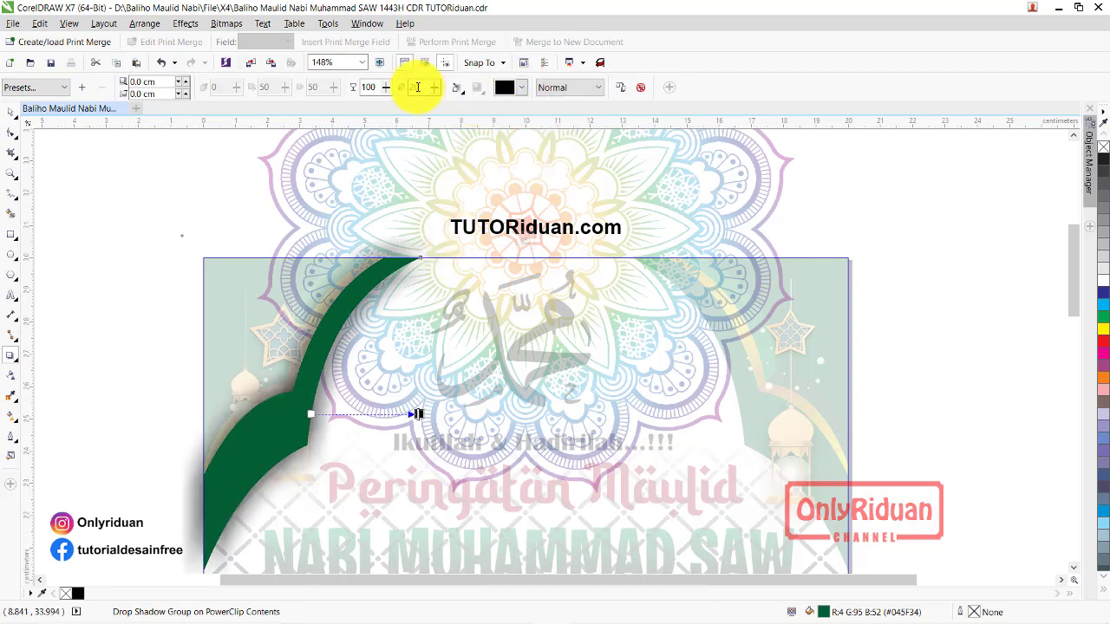
type("10")
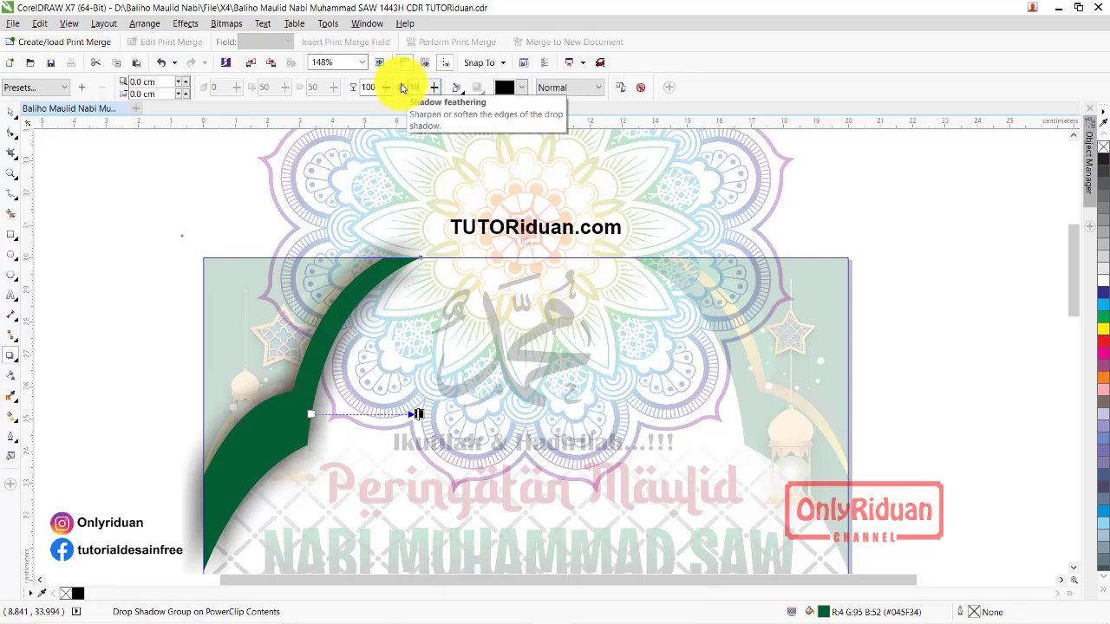
key("Return")
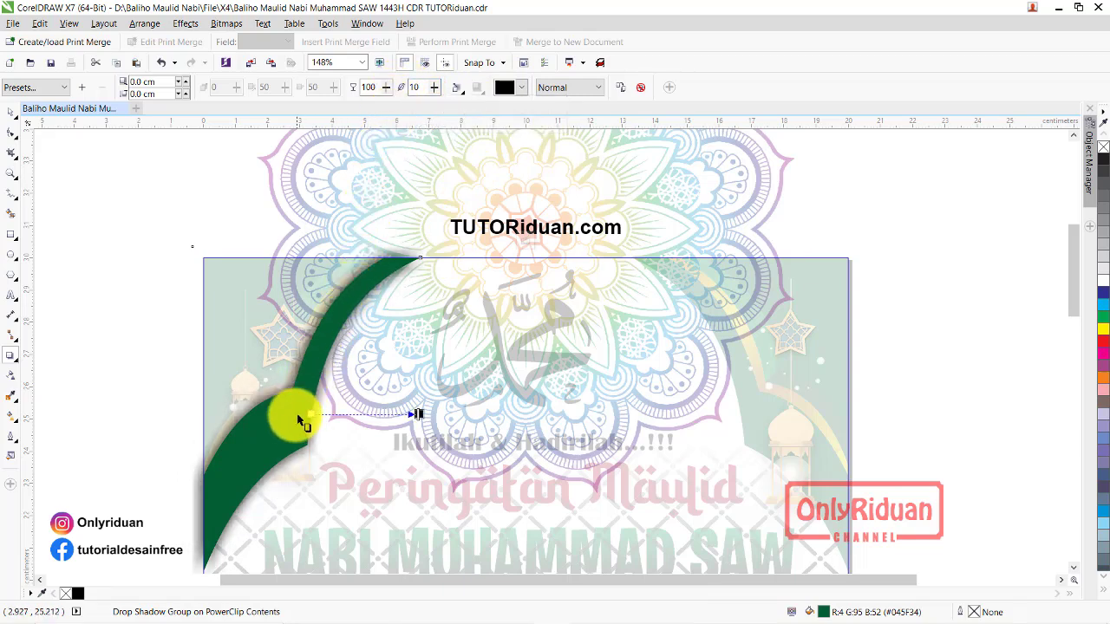
Finish editing the PowerClip and copy the right green curve shape.
right_click(291, 430)
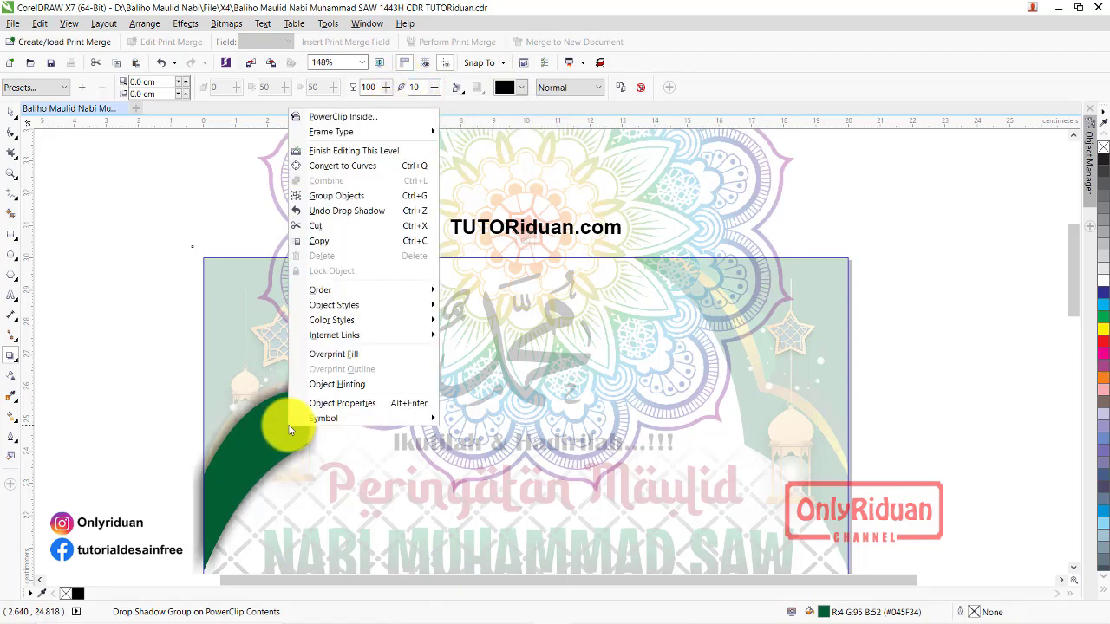
left_click(338, 151)
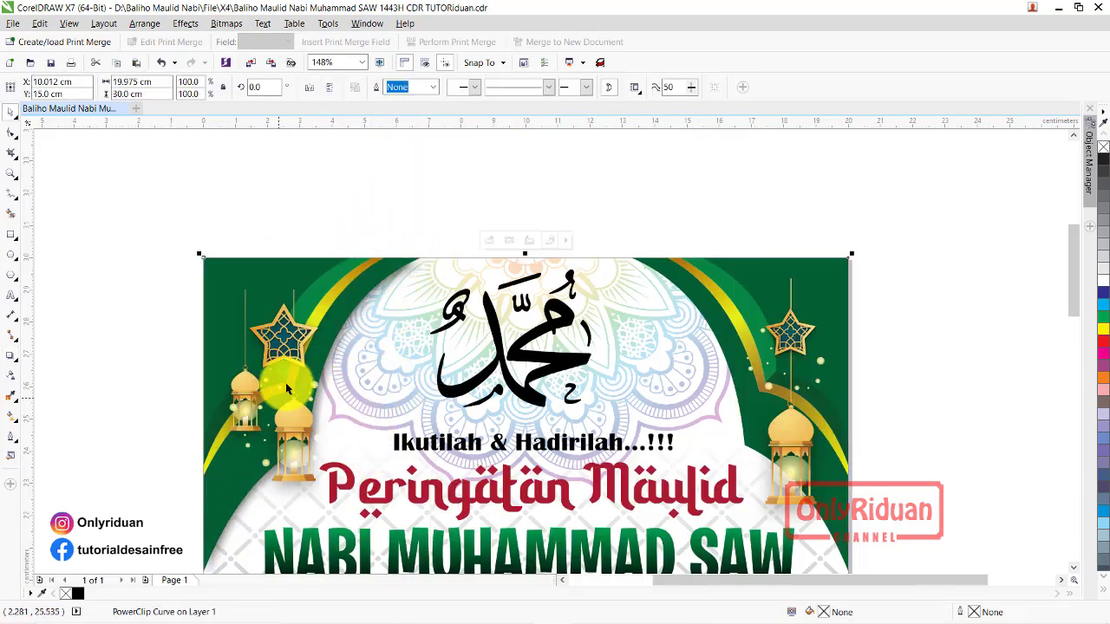
left_click(846, 464)
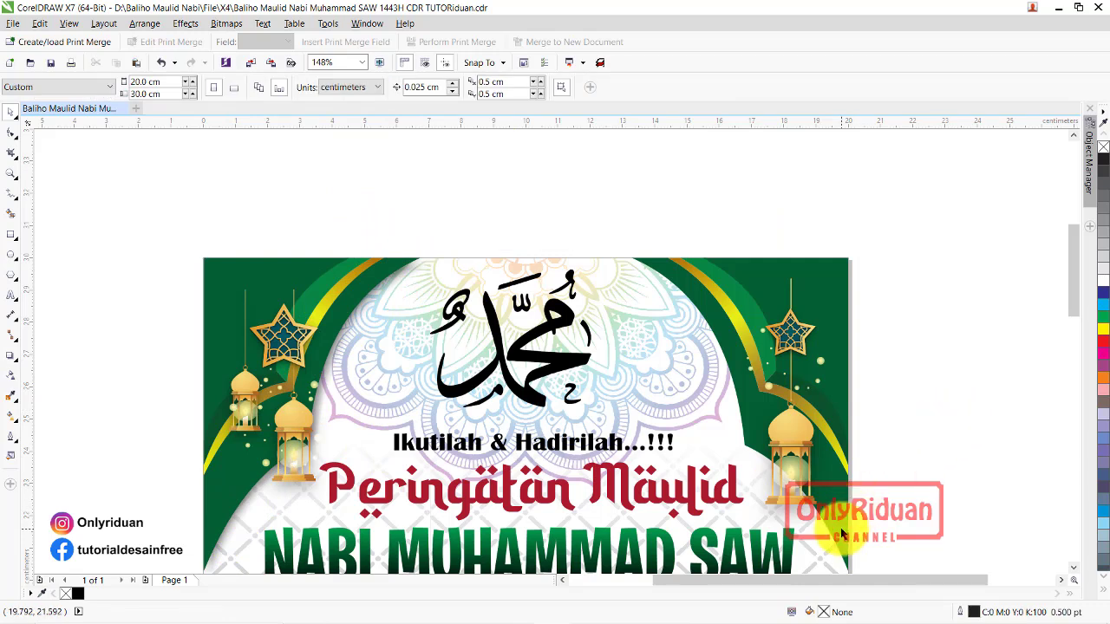
left_click(833, 557)
key("ctrl+c")
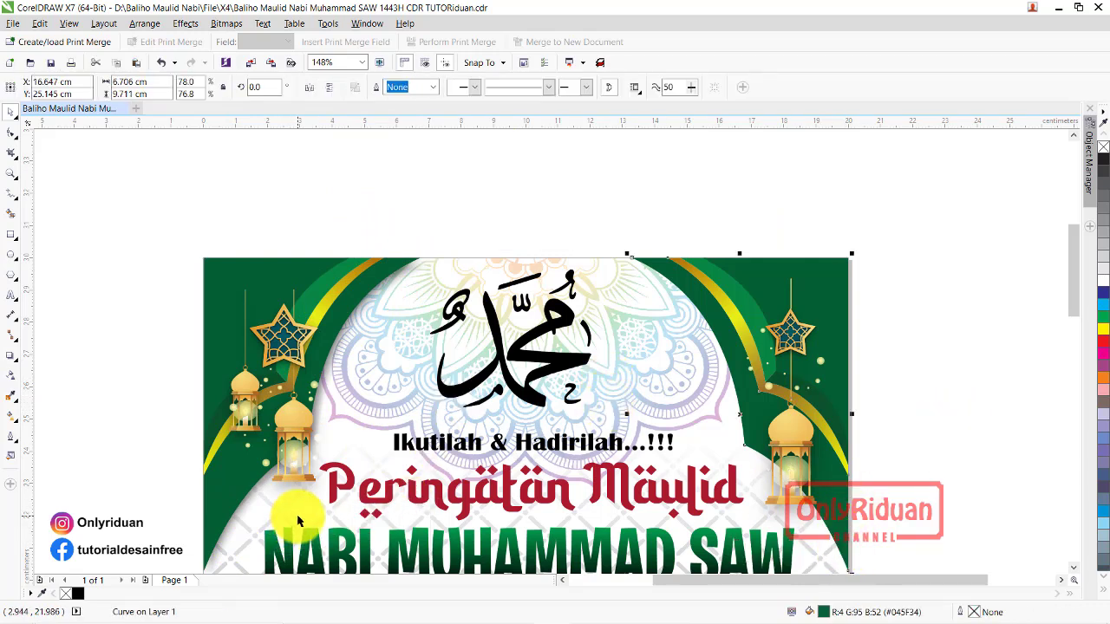
Paste the copied right green curve inside the patterned background's PowerClip.
right_click(245, 541)
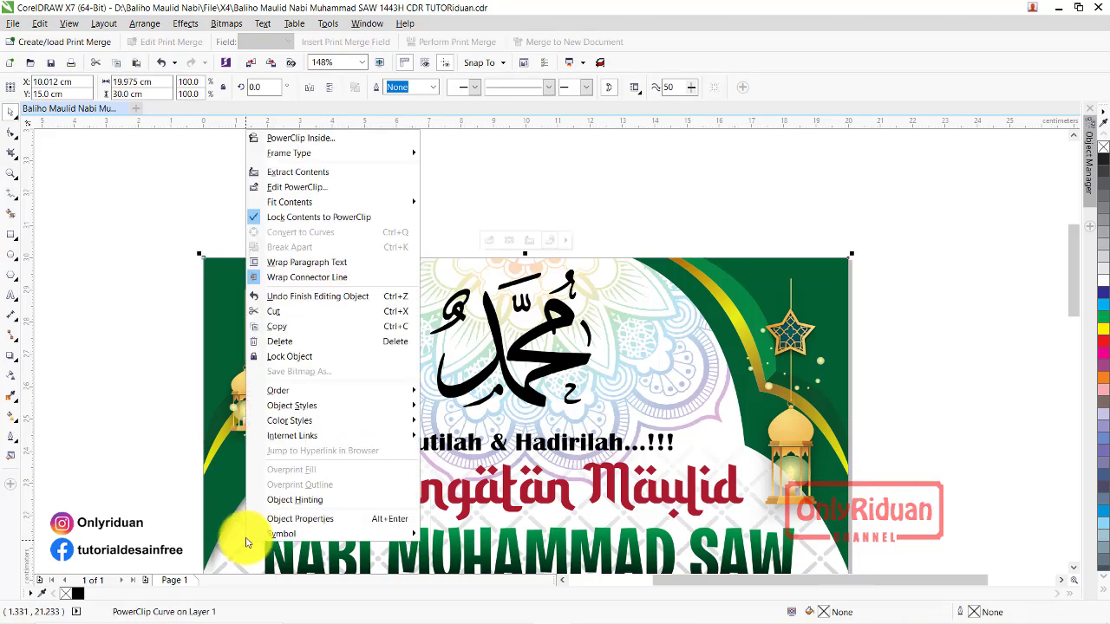
left_click(295, 188)
key("ctrl+v")
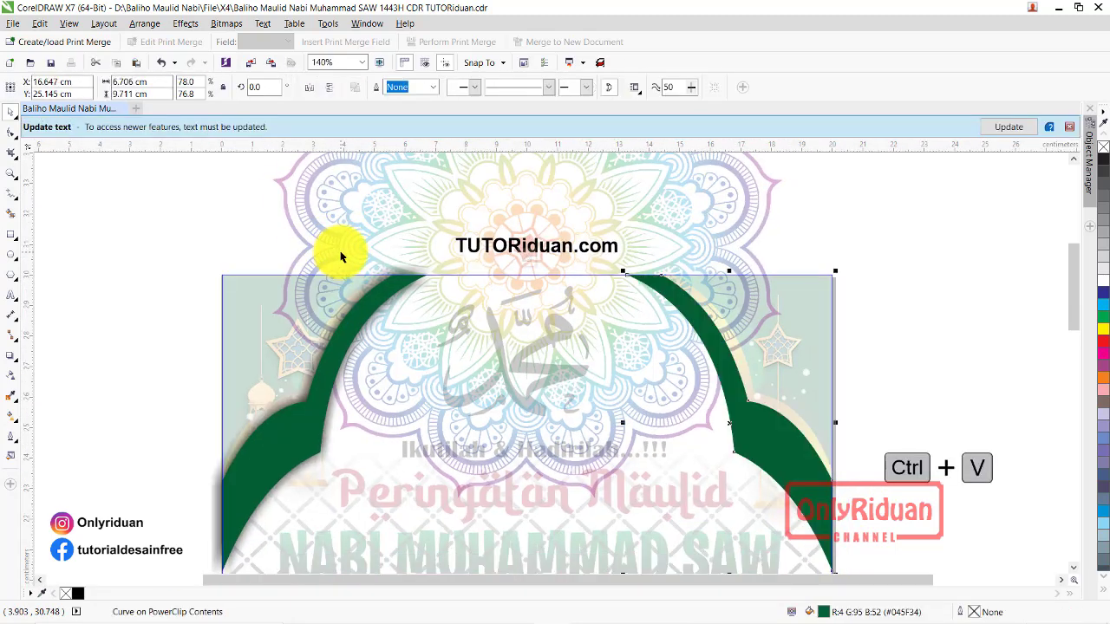
left_click(1069, 128)
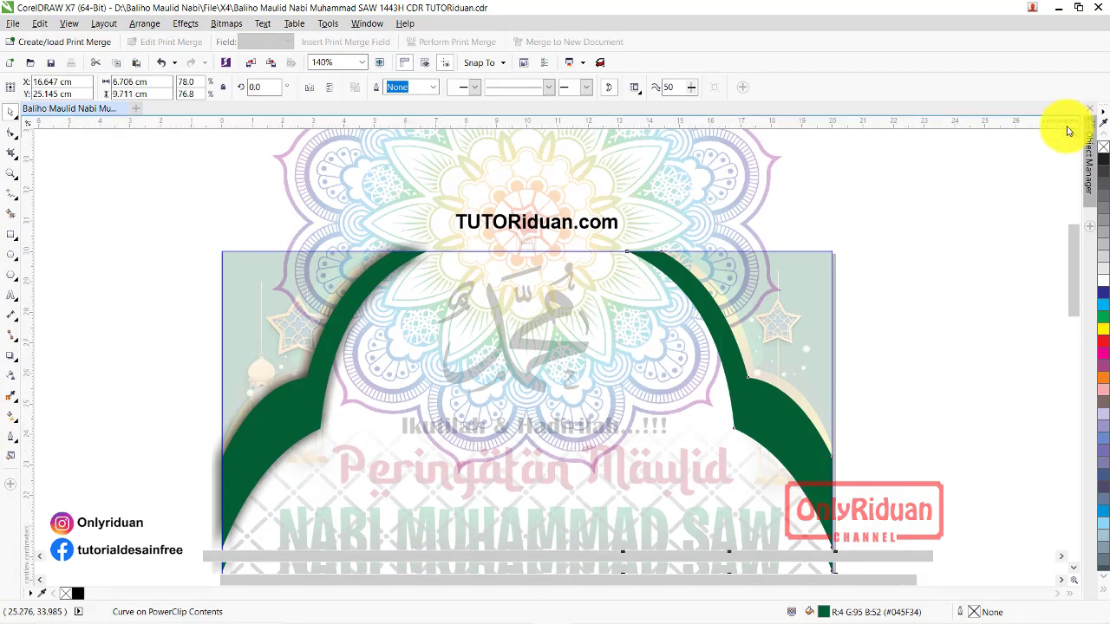
scroll(555, 346, "up", 1)
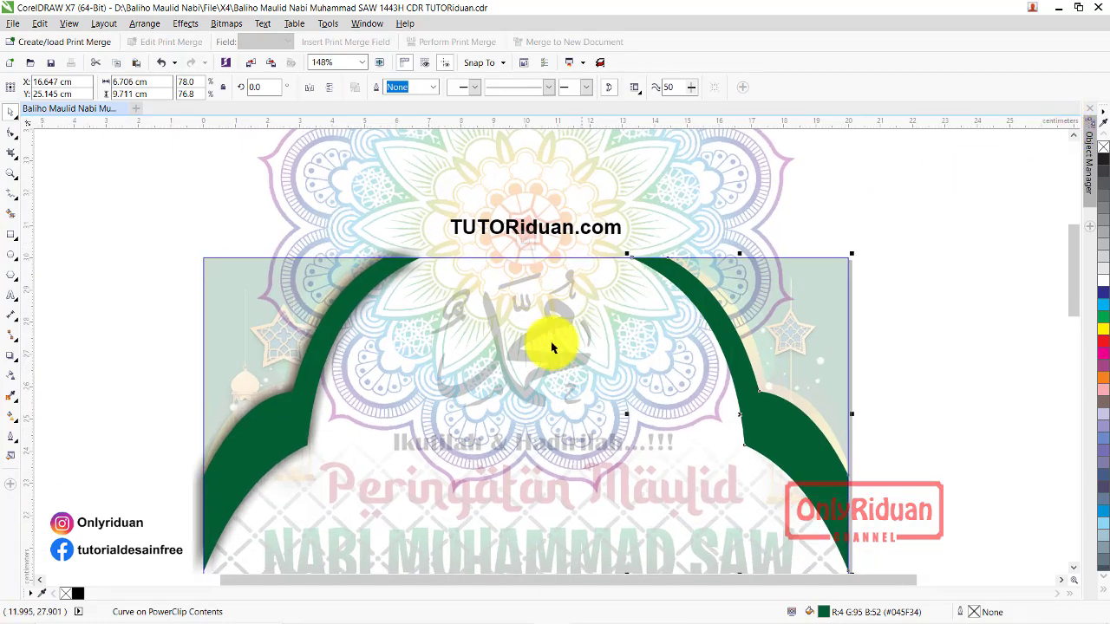
Give the right curve a black Small Glow shadow and finish PowerClip editing.
left_click(15, 358)
left_click(39, 87)
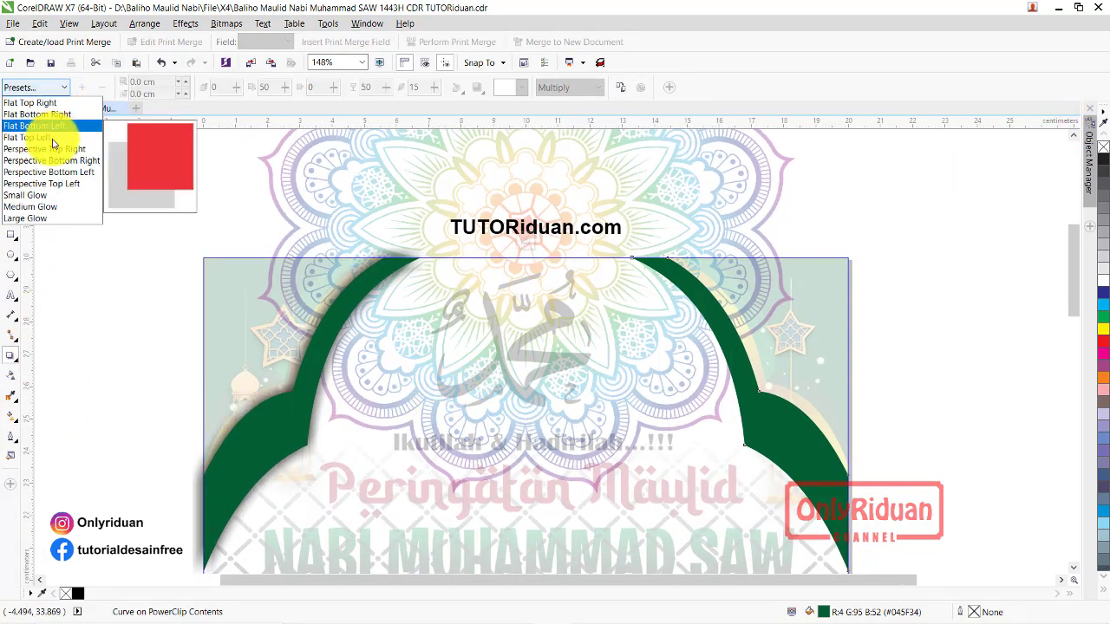
left_click(41, 196)
left_click(511, 90)
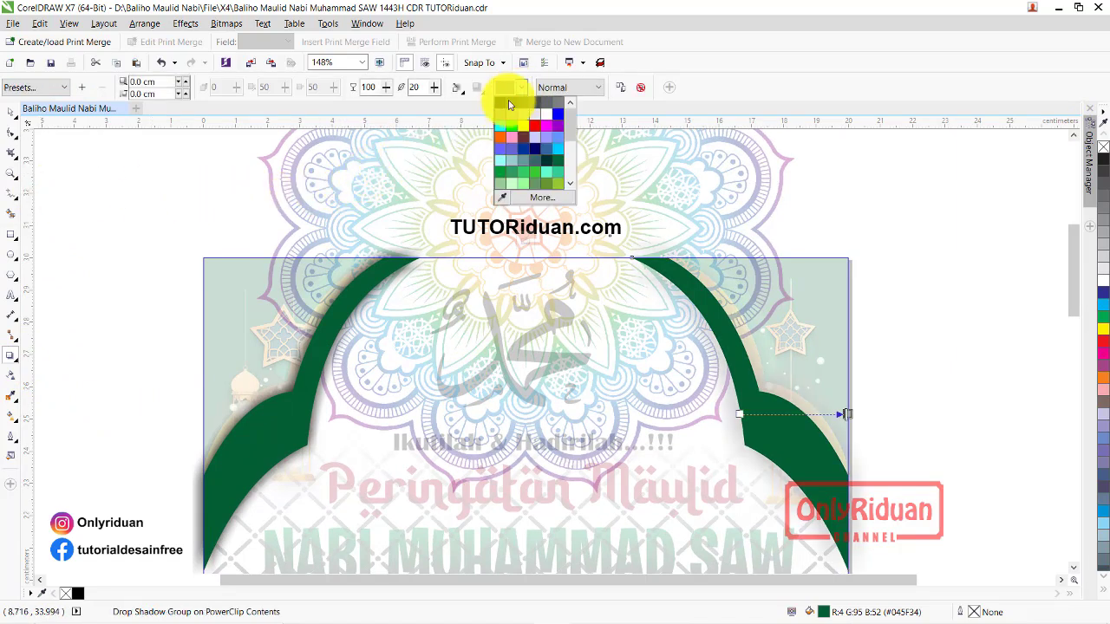
left_click(503, 105)
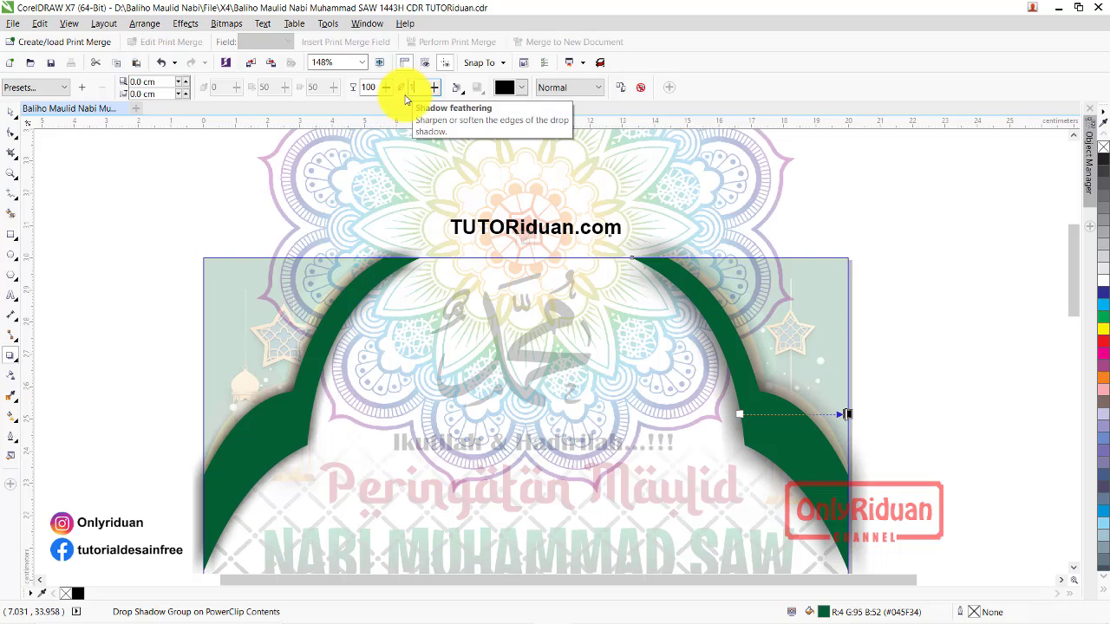
left_click(420, 87)
type("10")
right_click(774, 451)
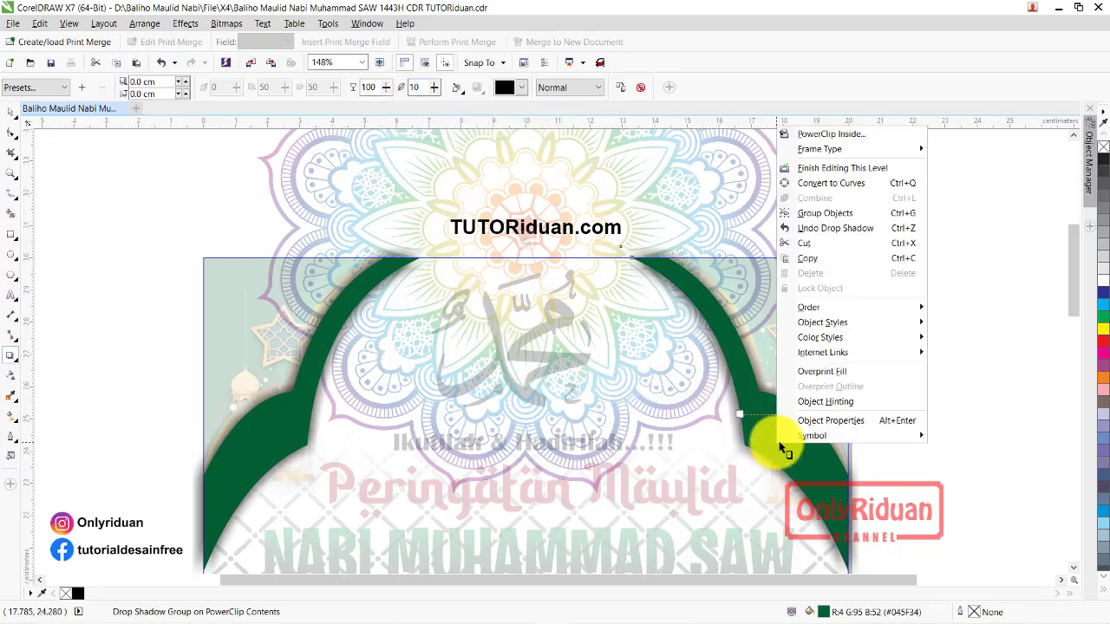
left_click(811, 176)
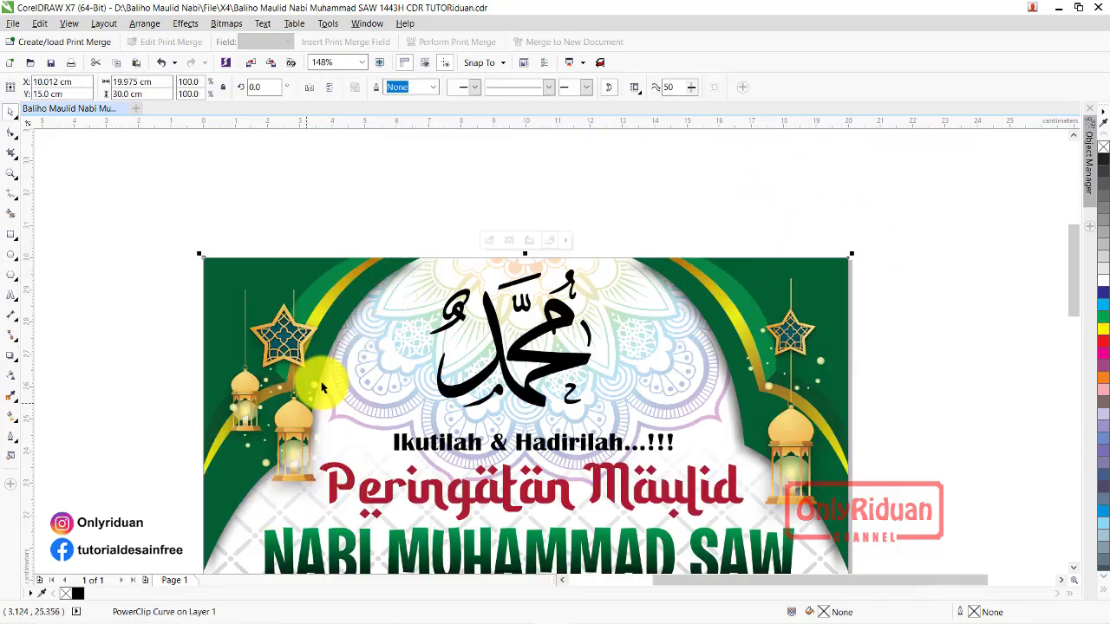
Give the 'Muhammad' calligraphy group a yellow 1.5 pt outline in Outline Pen.
scroll(1079, 254, "down", 2)
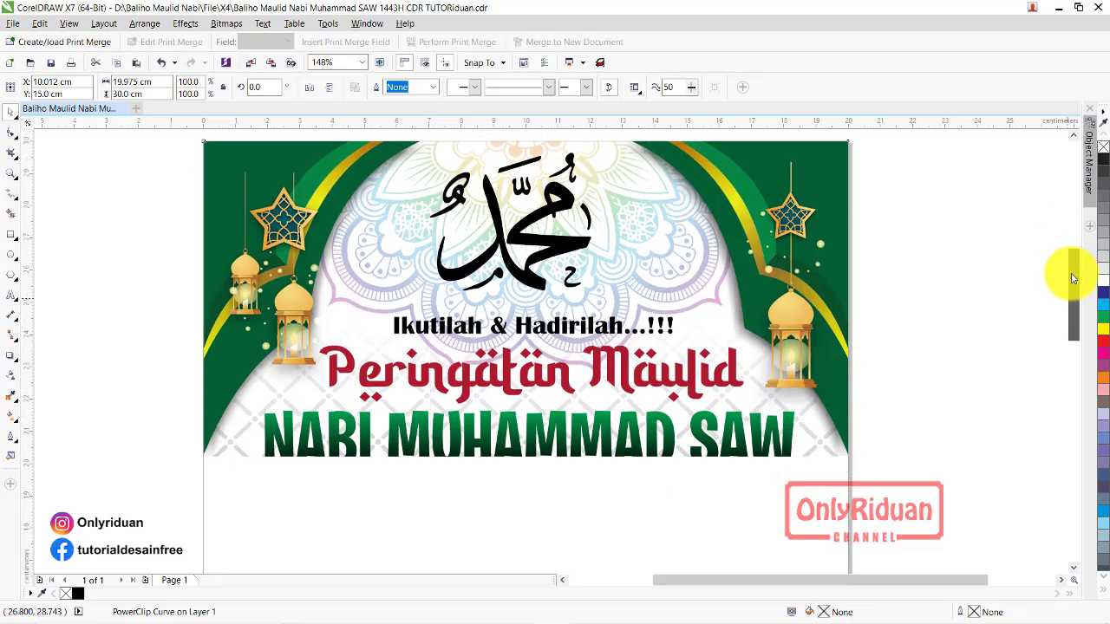
left_click(568, 329)
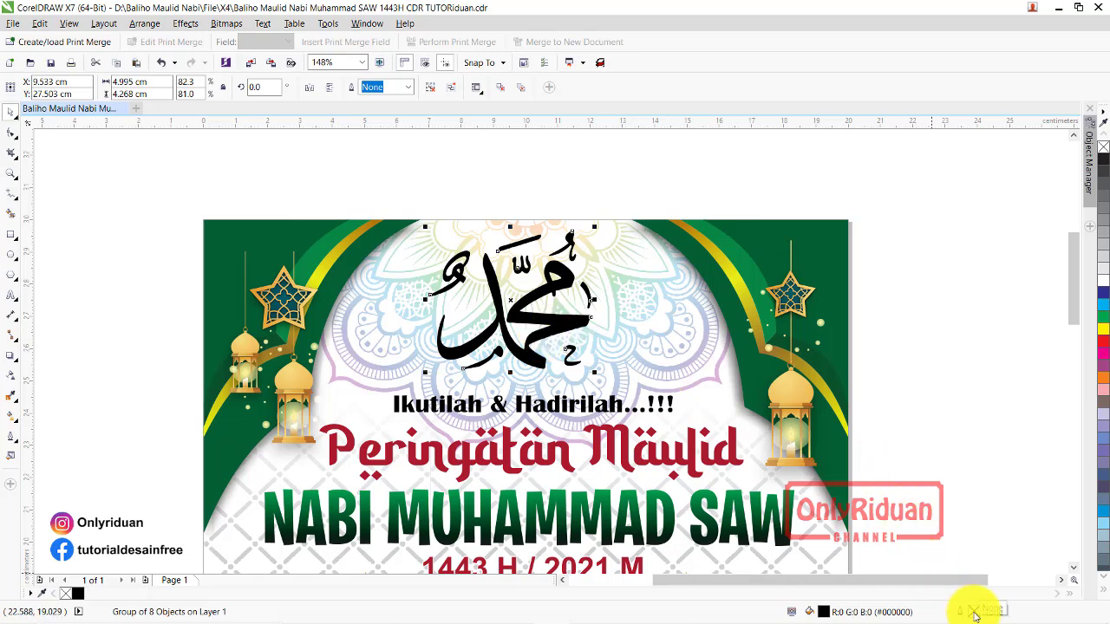
double_click(974, 612)
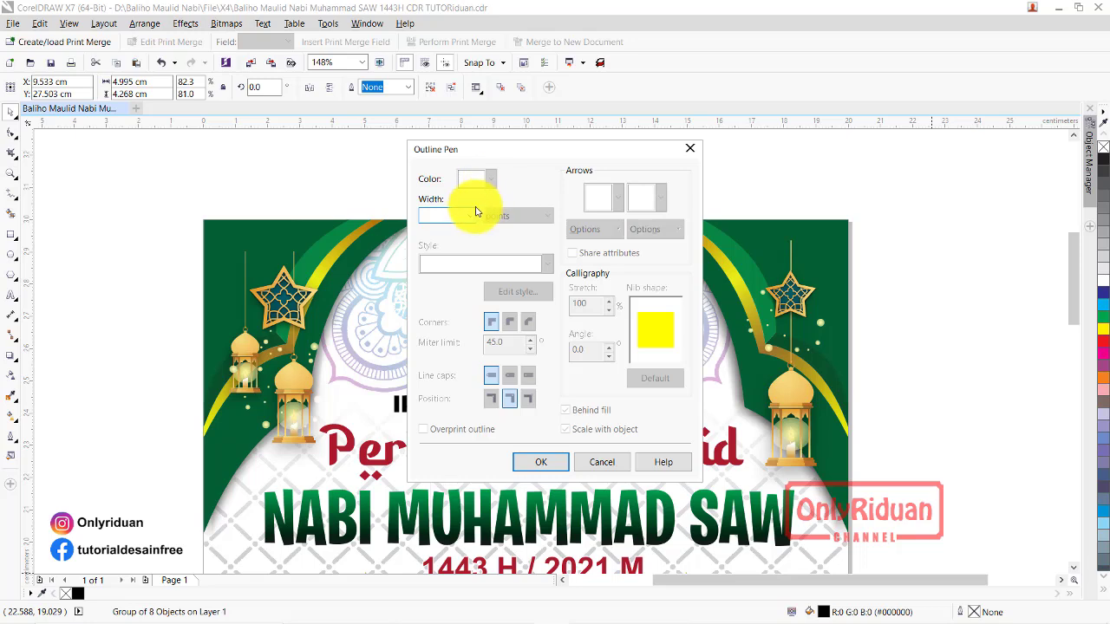
left_click(468, 215)
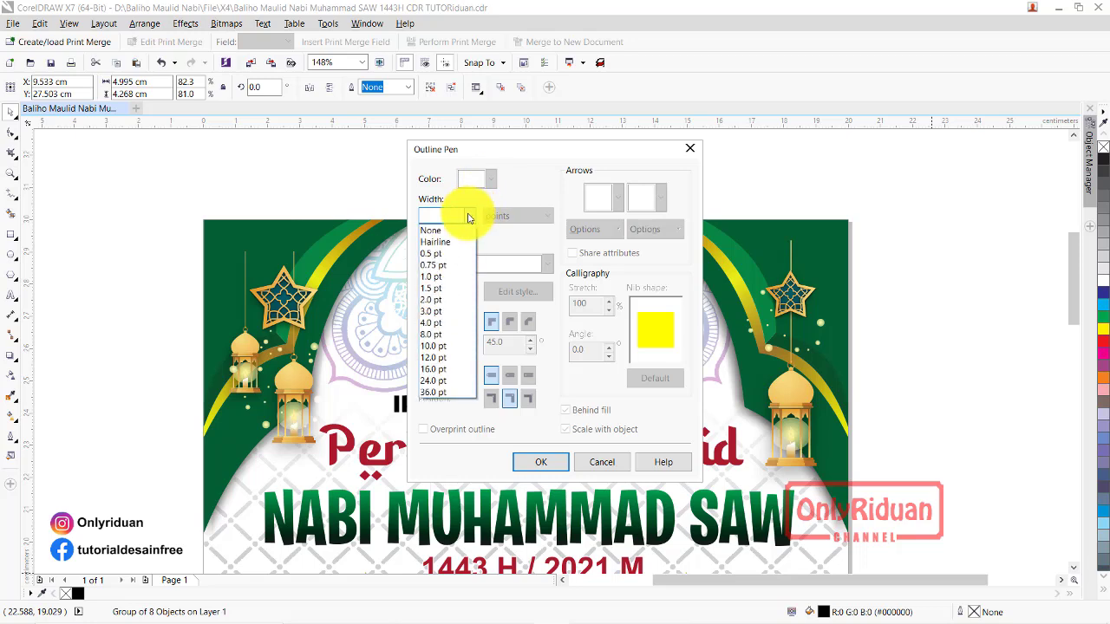
left_click(440, 289)
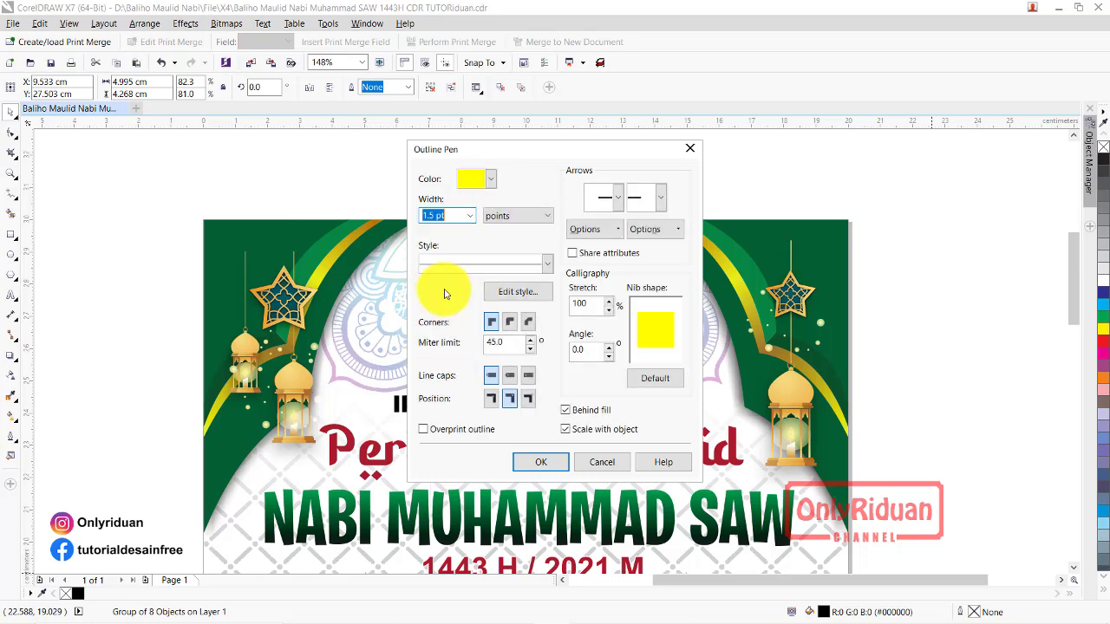
left_click(492, 179)
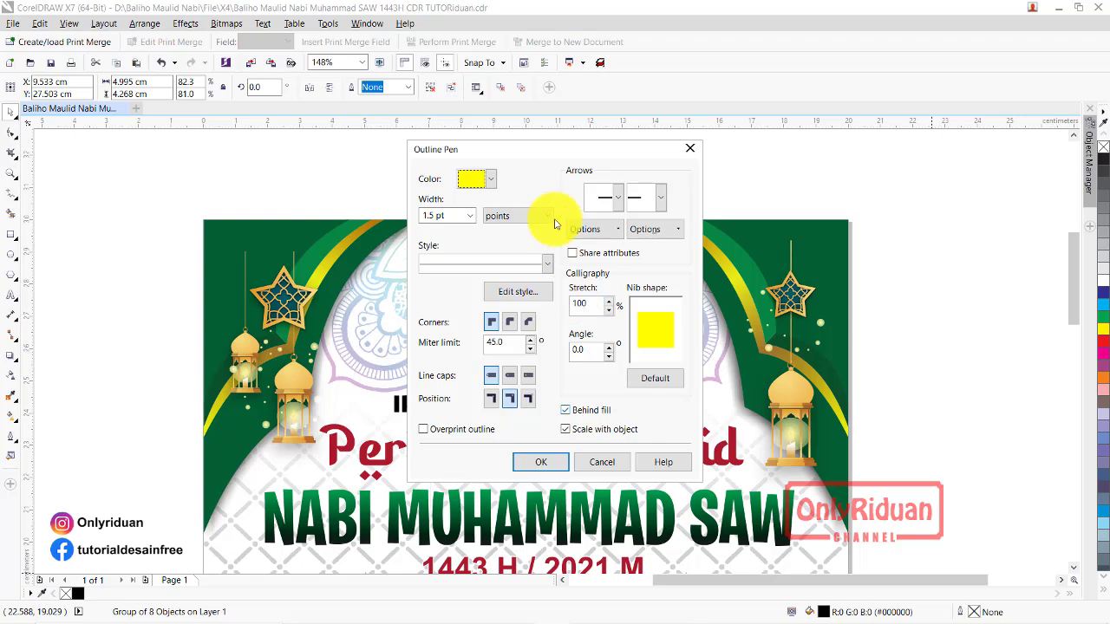
left_click_drag(520, 148, 713, 166)
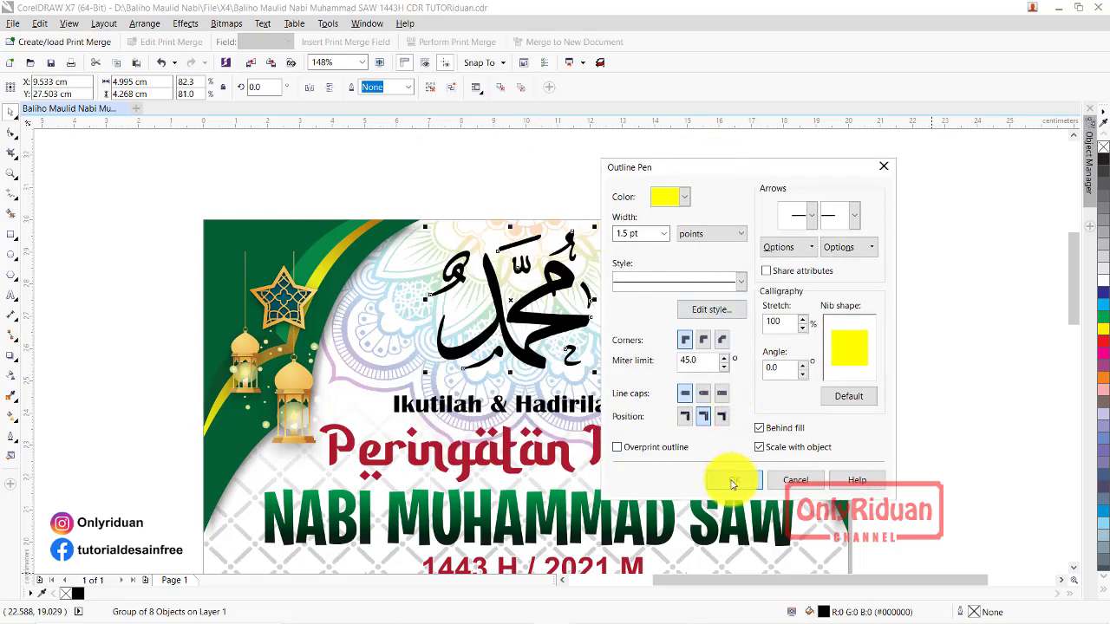
left_click(731, 483)
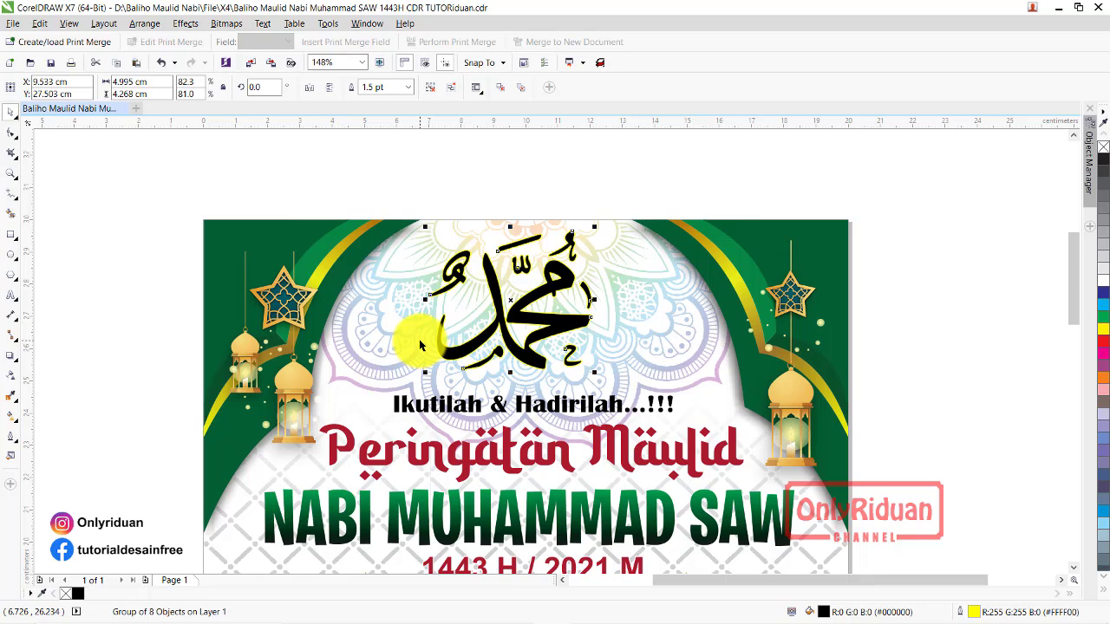
Try a Small Glow shadow on the calligraphy, then remove it.
left_click(19, 359)
left_click(34, 86)
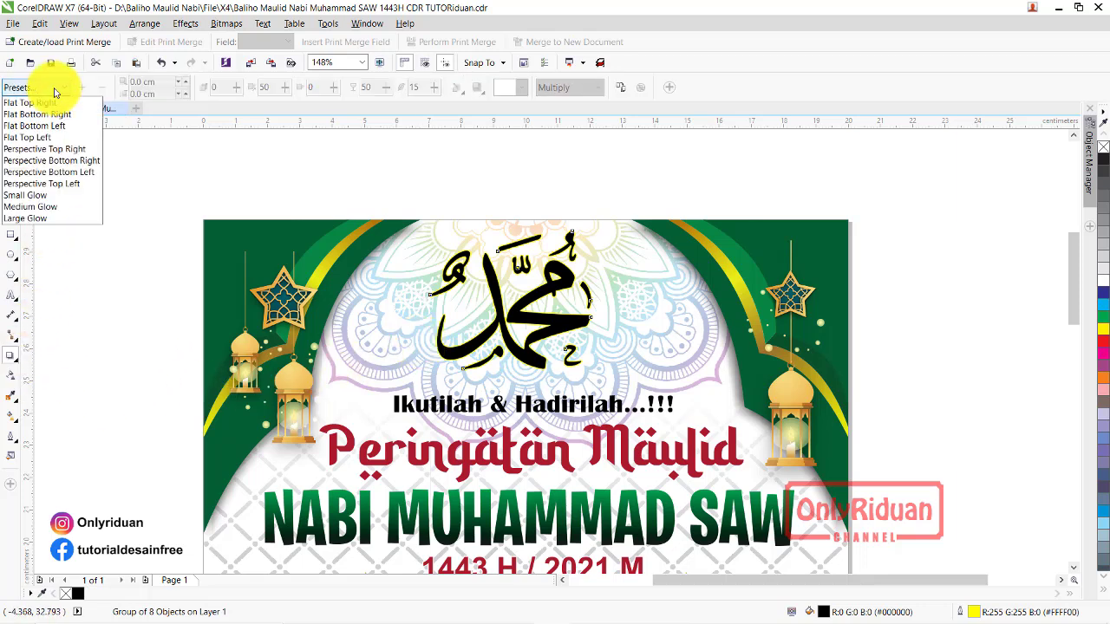
left_click(29, 198)
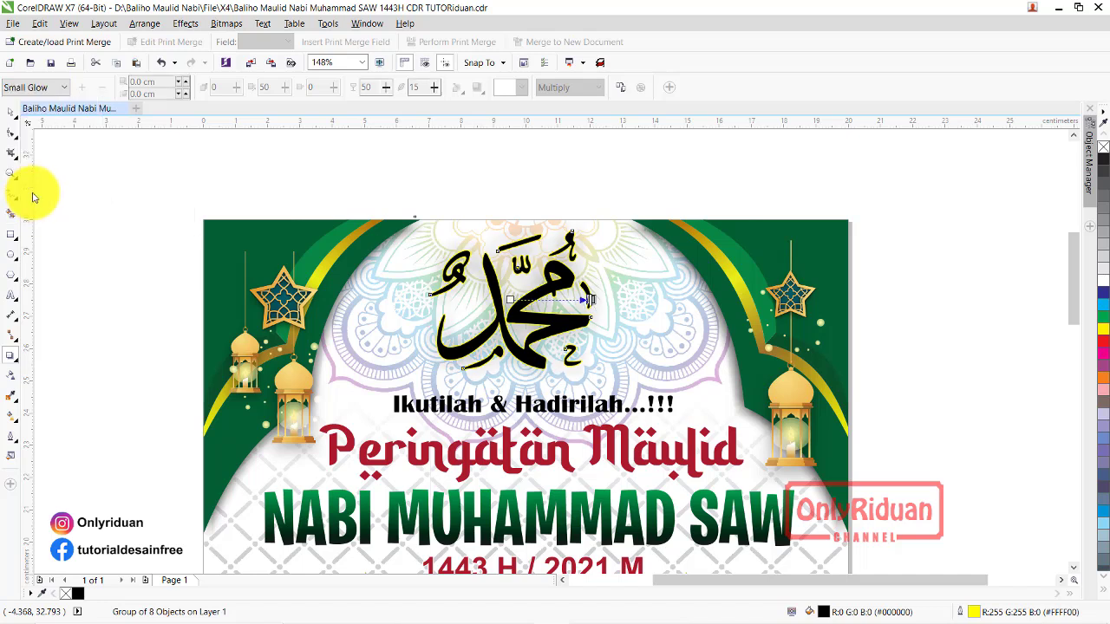
left_click(523, 88)
left_click(503, 104)
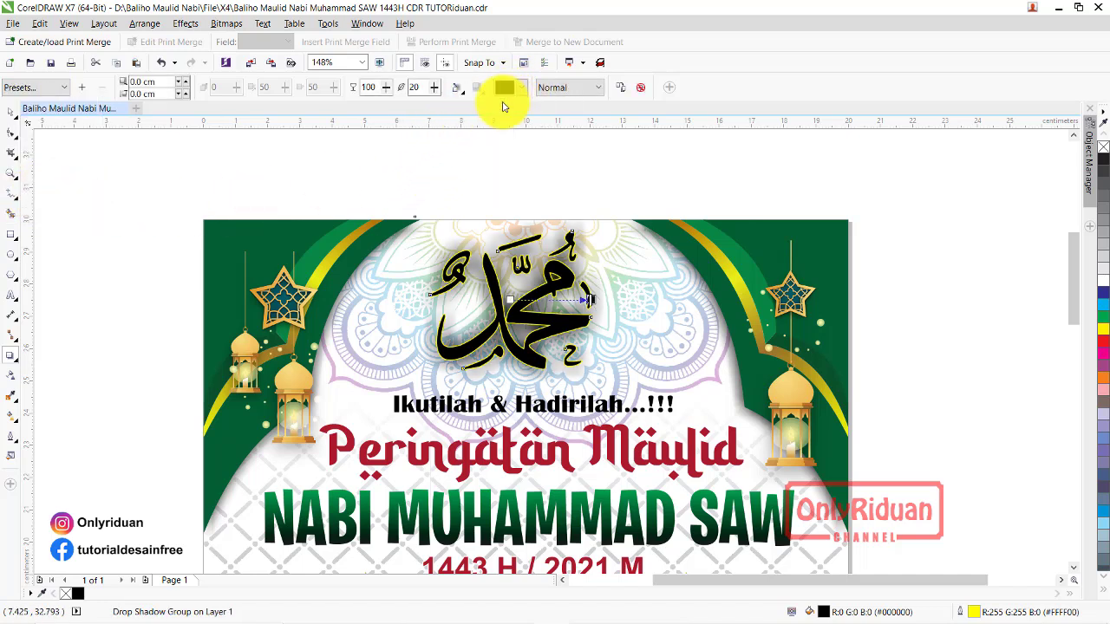
left_click(641, 87)
Apply the Flat Bottom Right shadow preset and pull it close beneath the calligraphy.
left_click(43, 87)
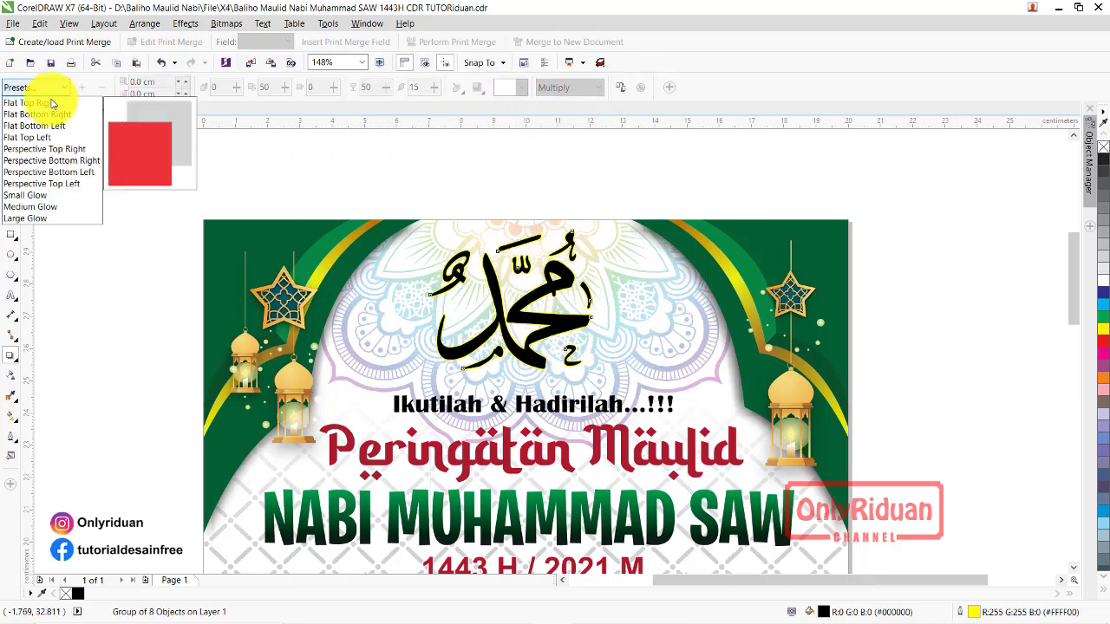
left_click(50, 116)
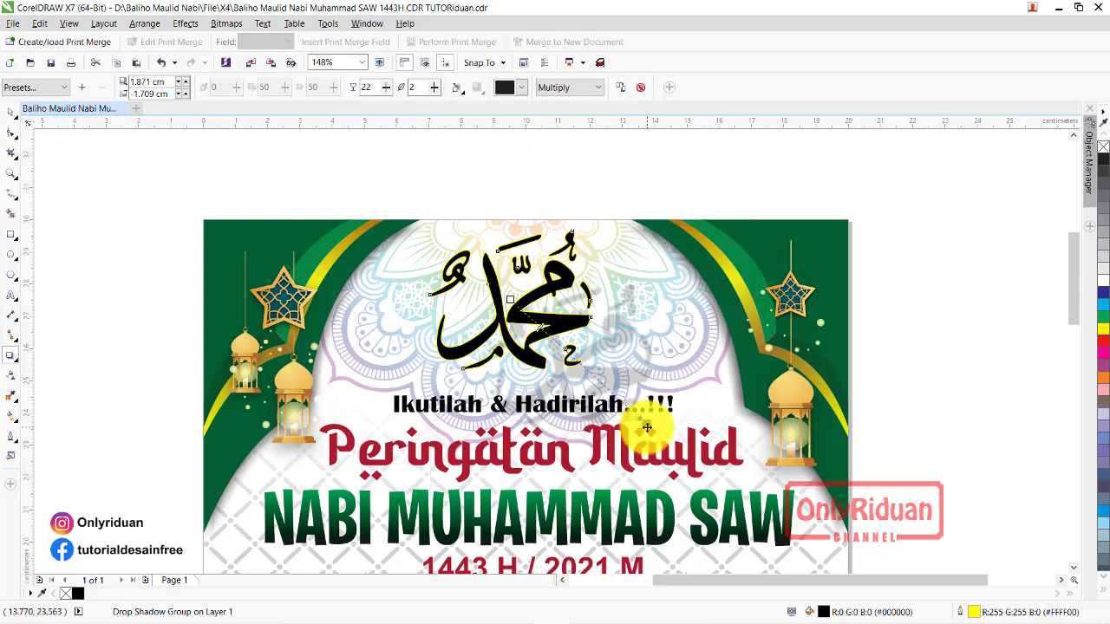
left_click_drag(646, 426, 596, 363)
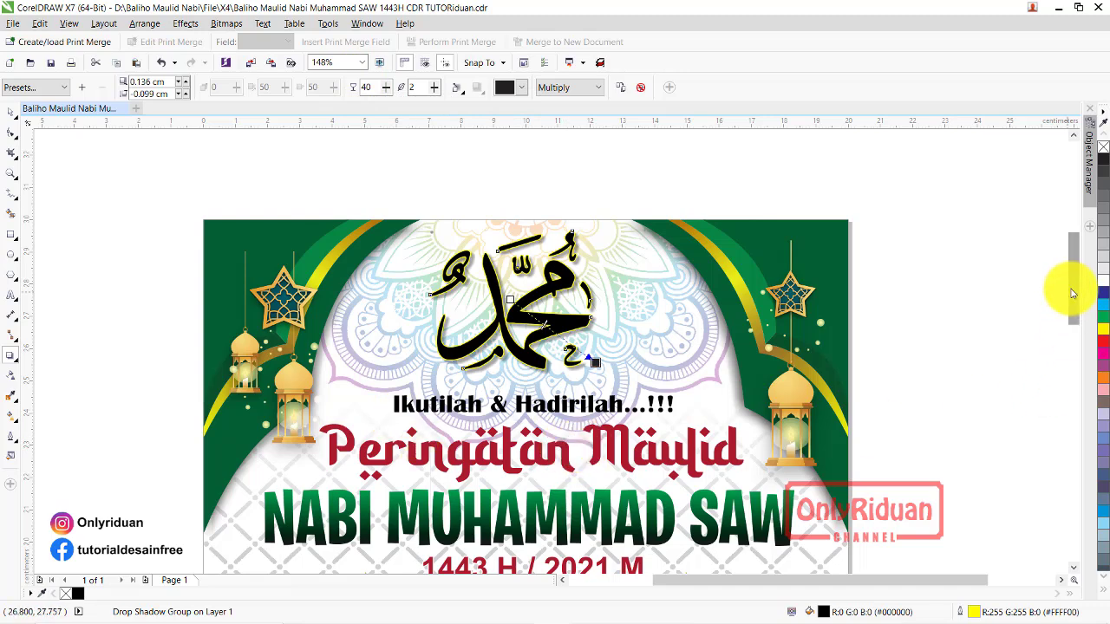
left_click_drag(1073, 293, 1073, 311)
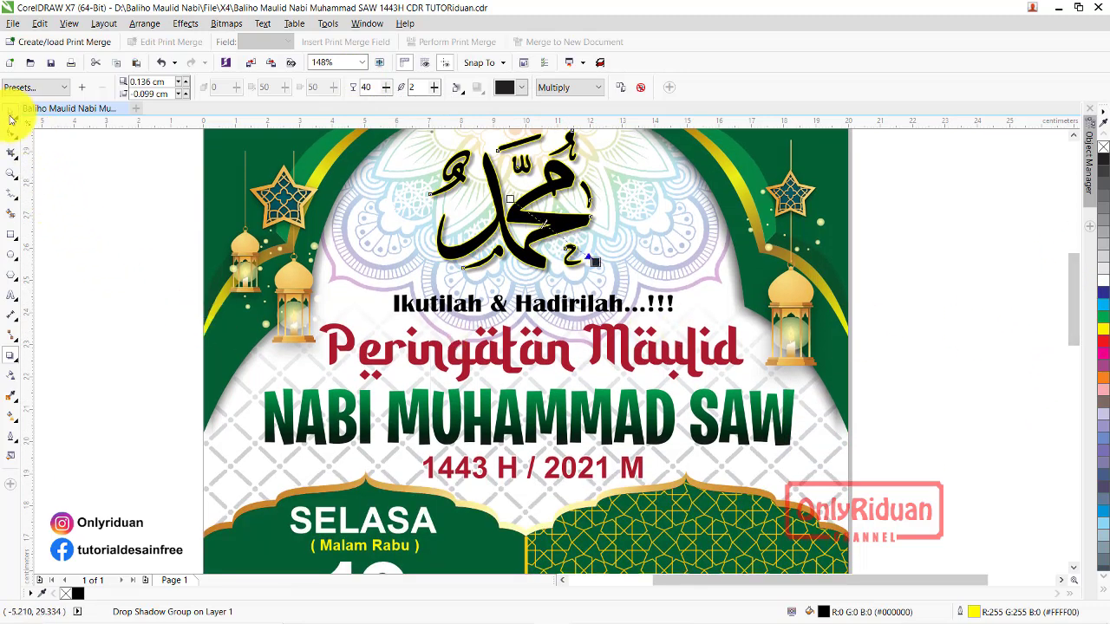
Give the 'Ikutilah & Hadirilah...!!!' text an outline pen of 1.5 pt width in white.
left_click(12, 120)
left_click(186, 248)
left_click(478, 310)
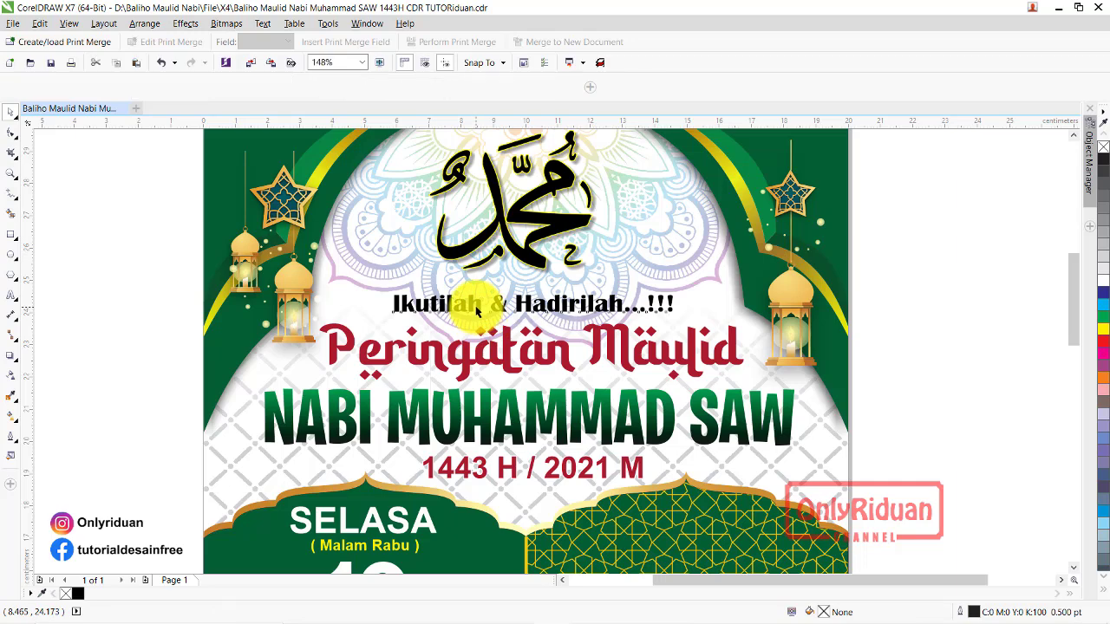
scroll(596, 303, "up", 2)
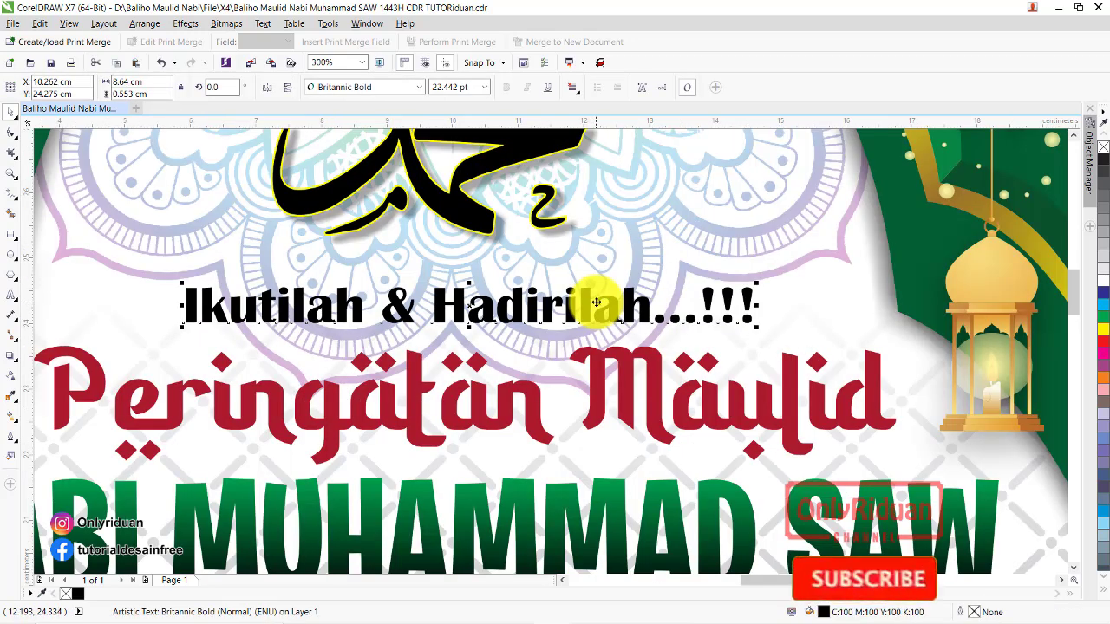
double_click(974, 612)
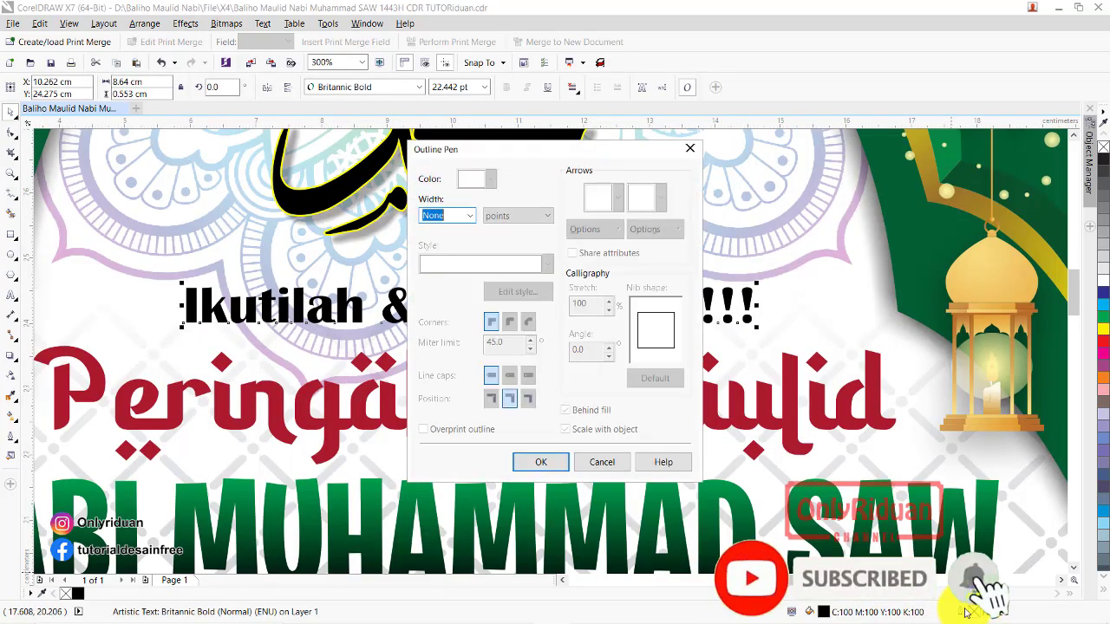
left_click(470, 217)
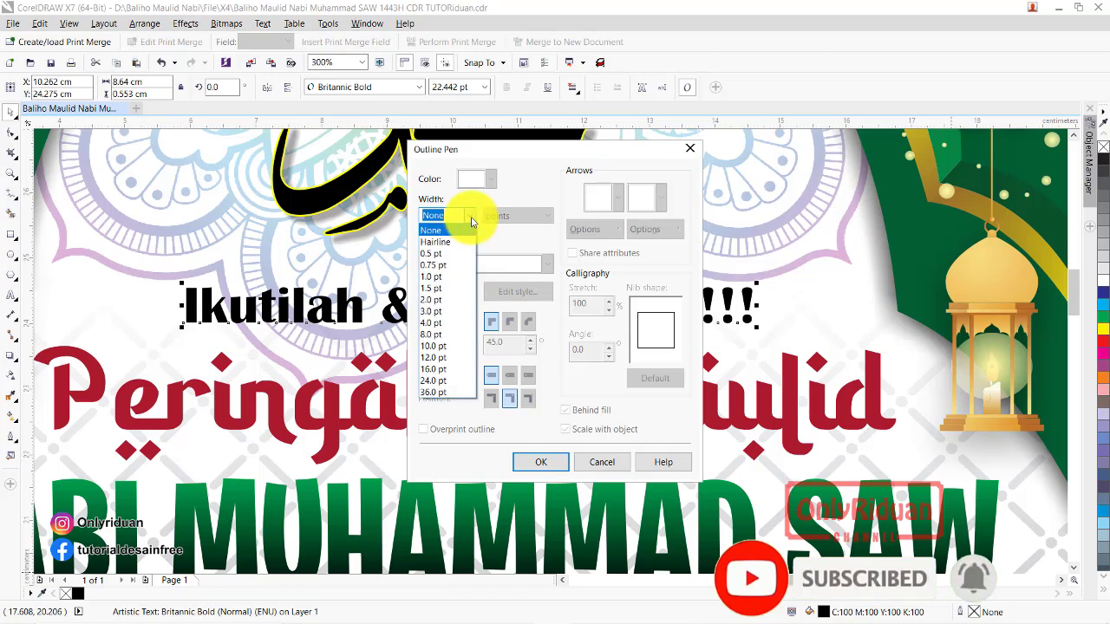
left_click(434, 288)
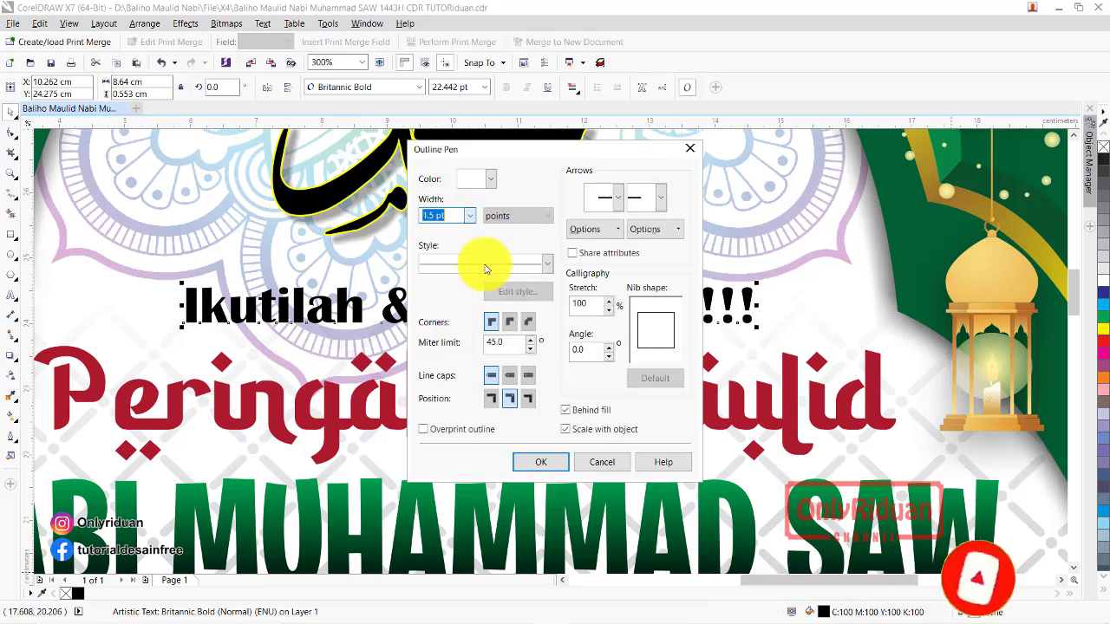
left_click(491, 179)
left_click(507, 205)
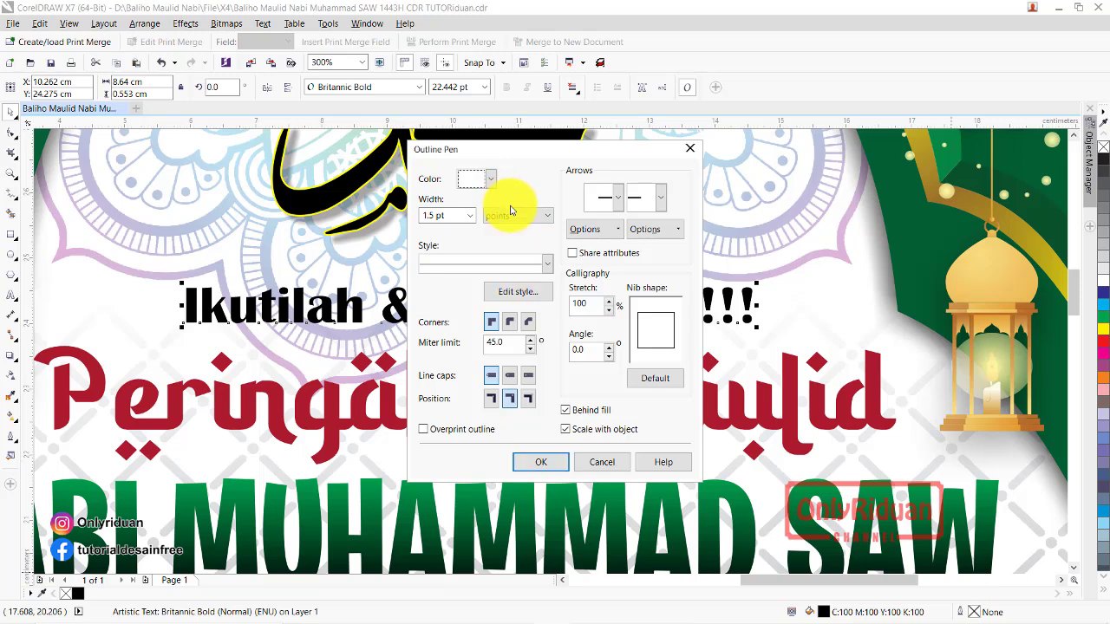
left_click(552, 463)
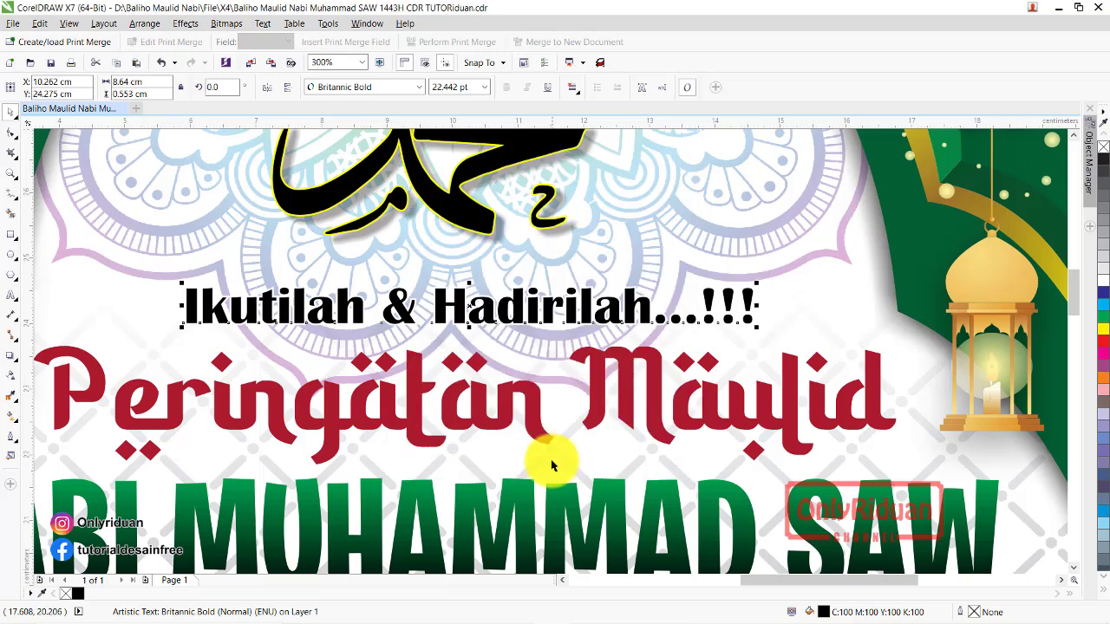
left_click(678, 426)
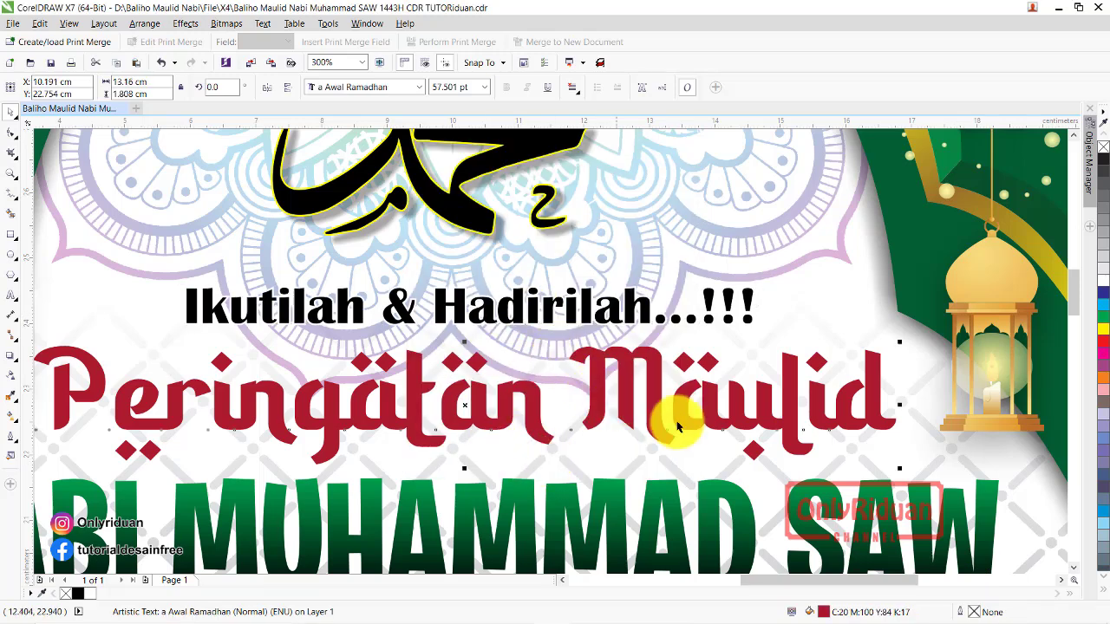
Set the Peringatan Maulid outline width to 3.0 pt.
double_click(974, 615)
left_click(469, 215)
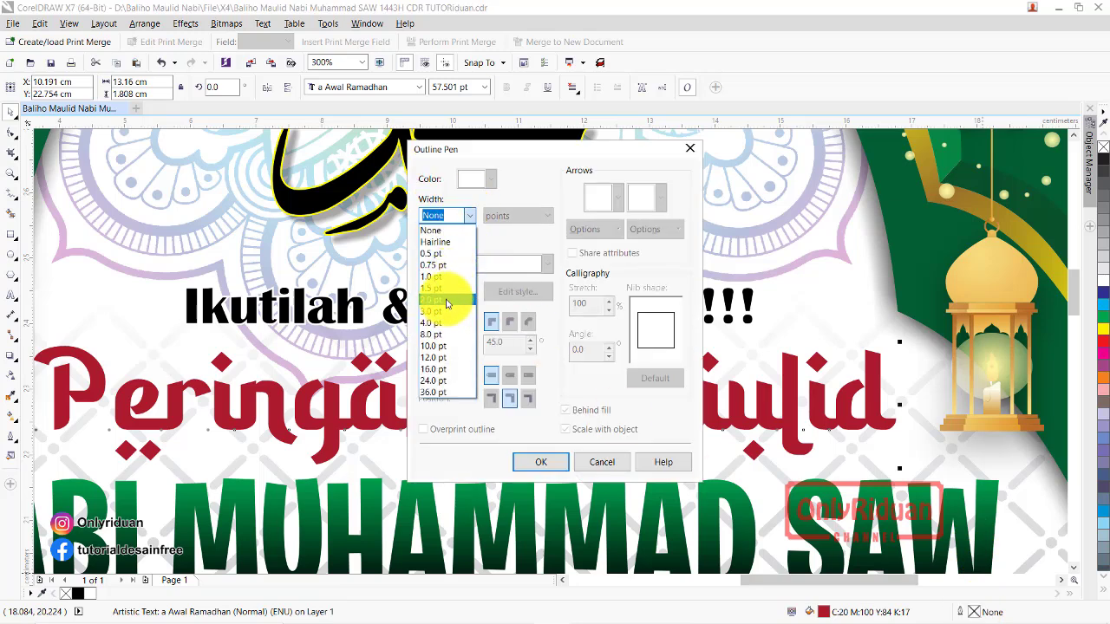
left_click(443, 311)
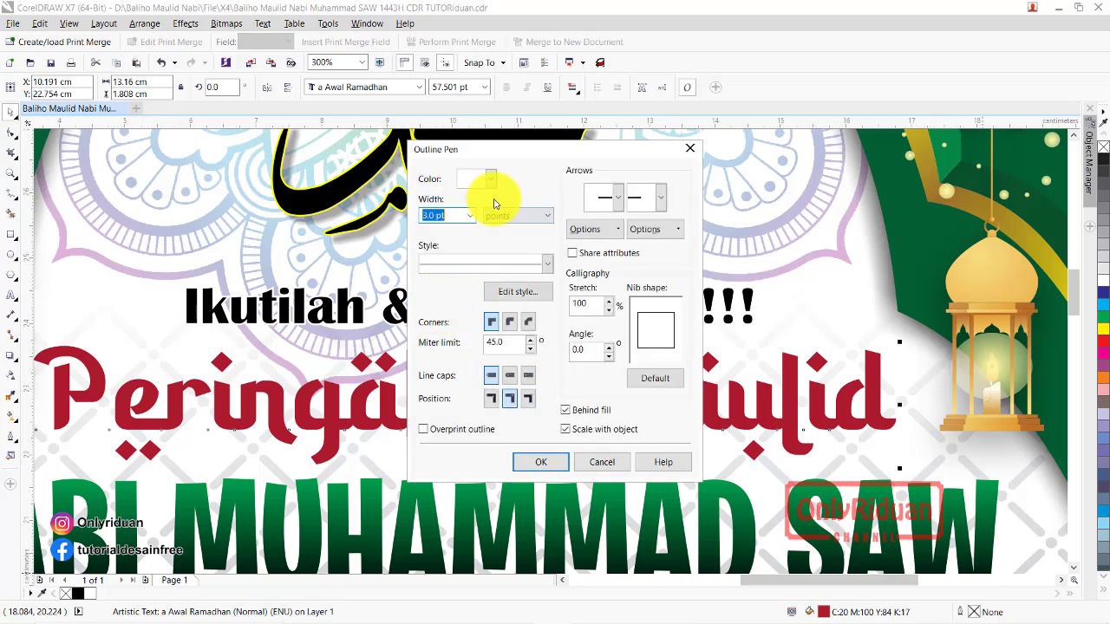
left_click(539, 462)
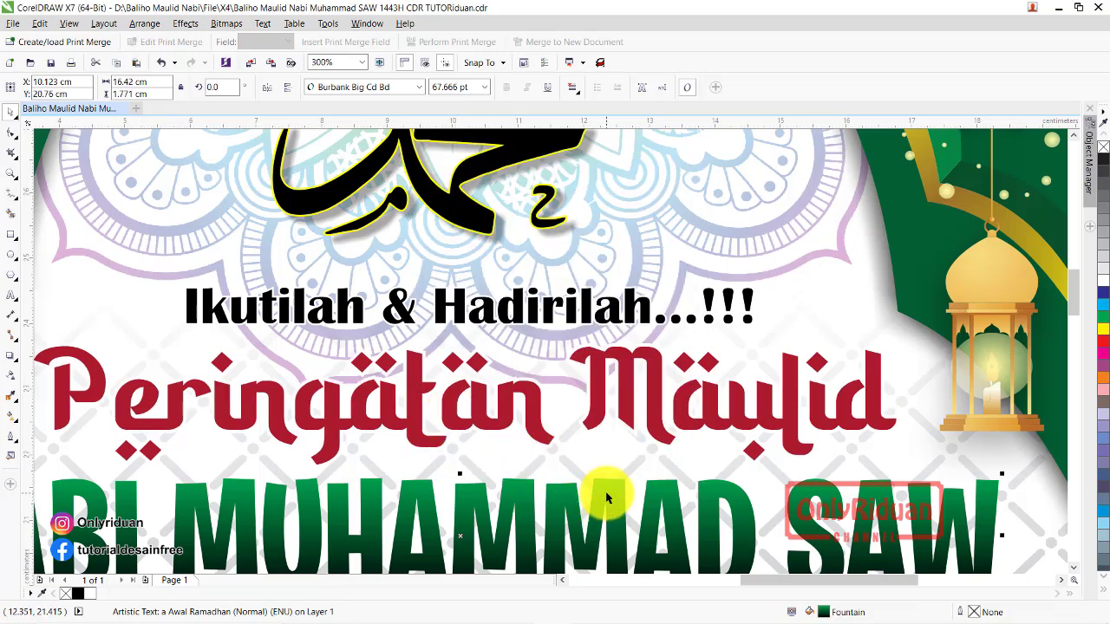
Set the NABI MUHAMMAD SAW title outline width to 4.0 pt.
double_click(976, 616)
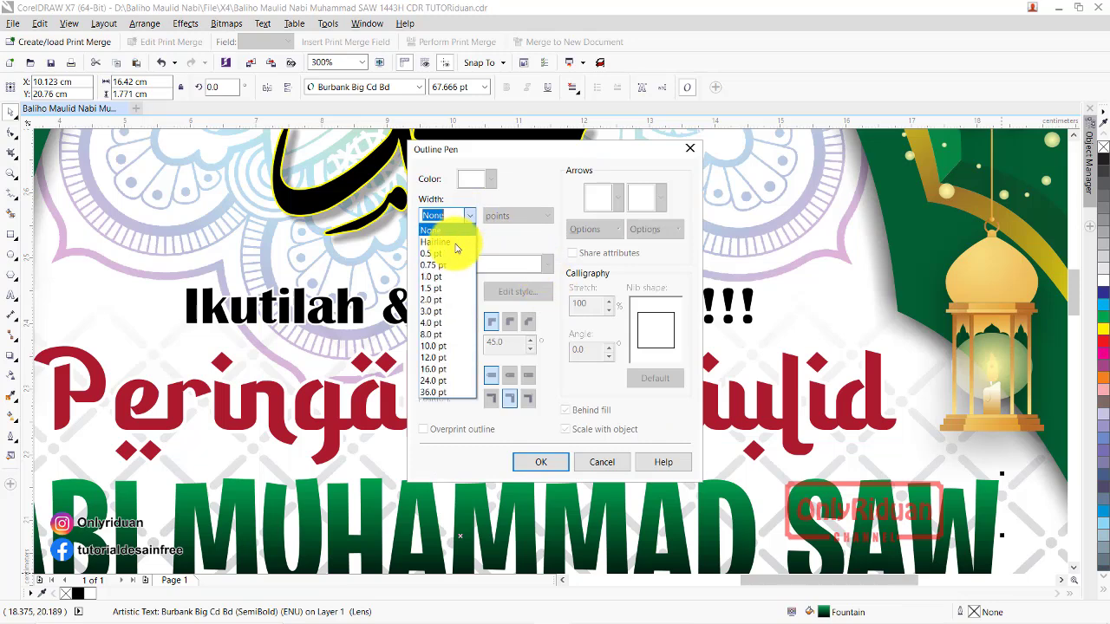
left_click(433, 323)
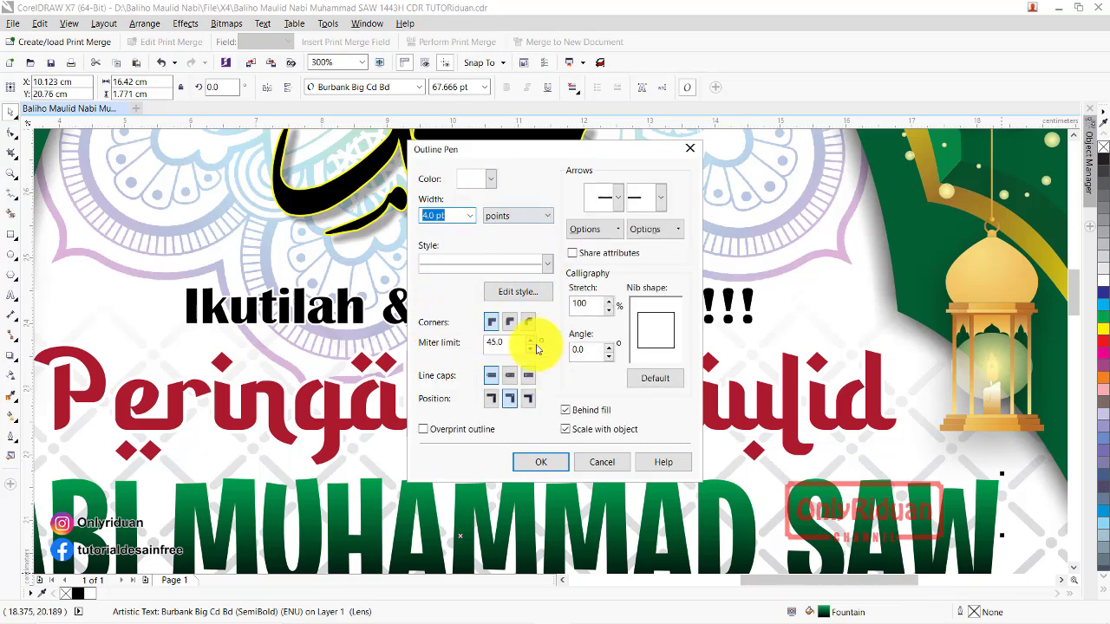
left_click(540, 461)
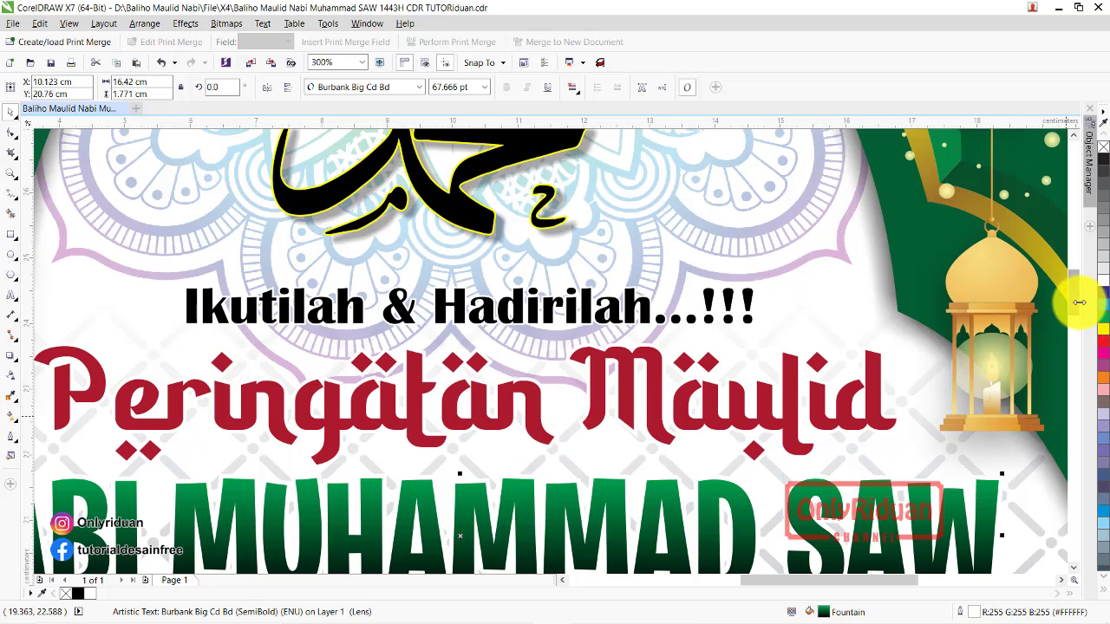
scroll(1075, 308, "down", 2)
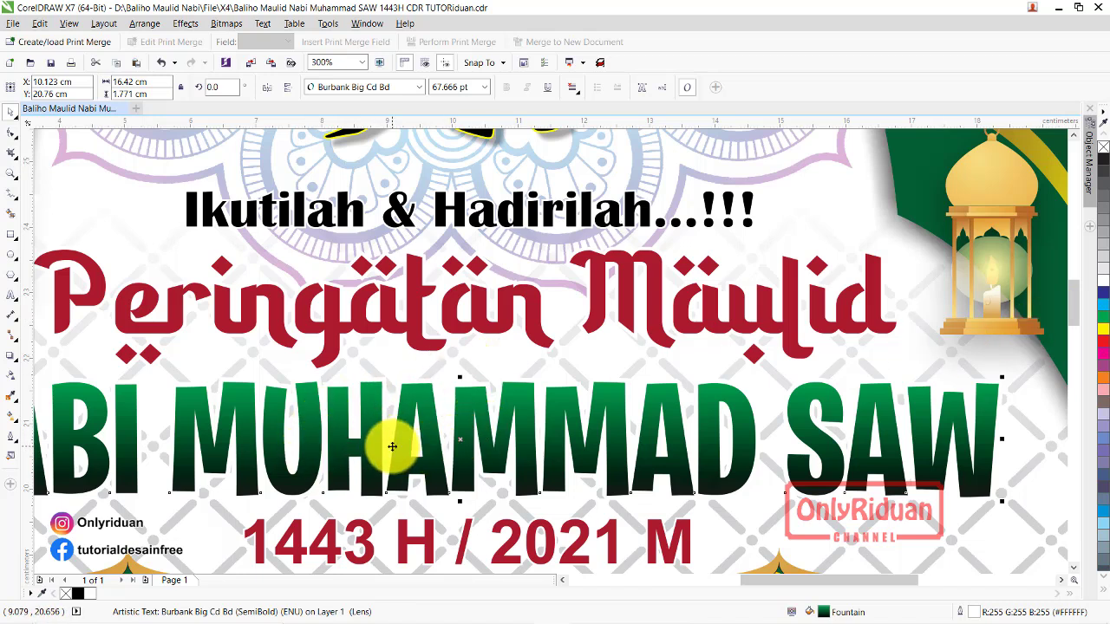
Apply the Flat Bottom Right drop shadow preset to the MUHAMMAD SAW title.
left_click(13, 355)
left_click(35, 355)
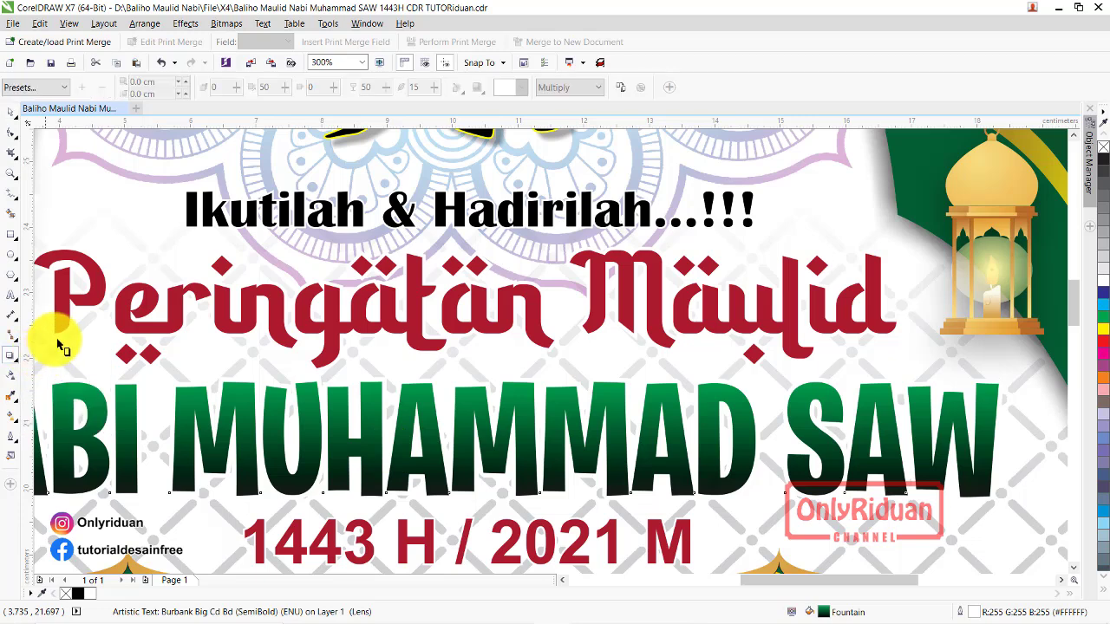
left_click(64, 88)
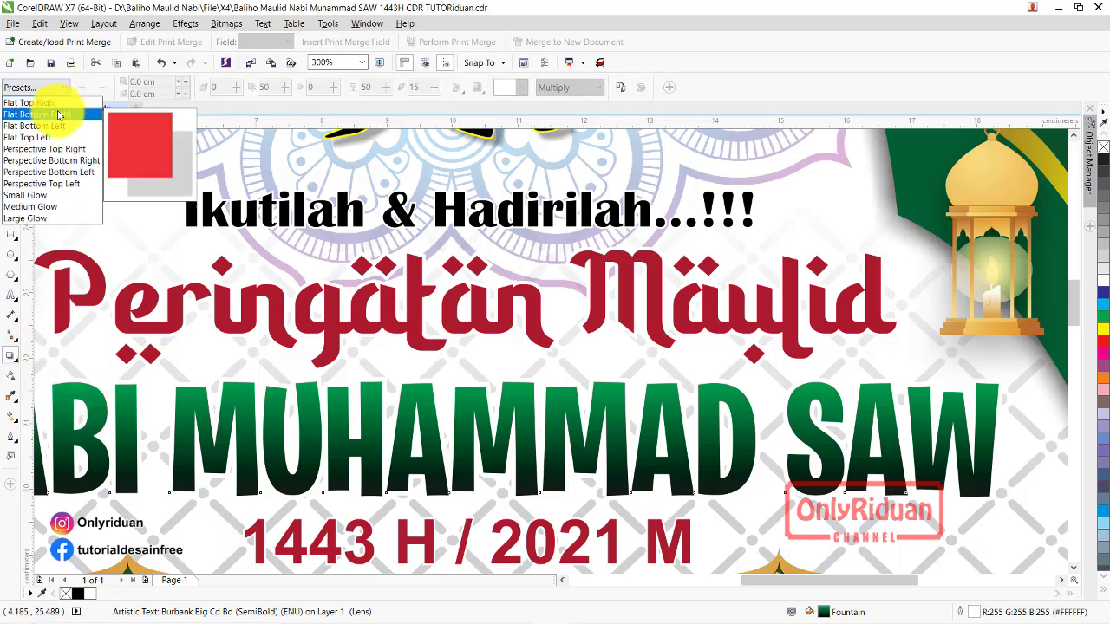
left_click(61, 113)
scroll(416, 293, "down", 1)
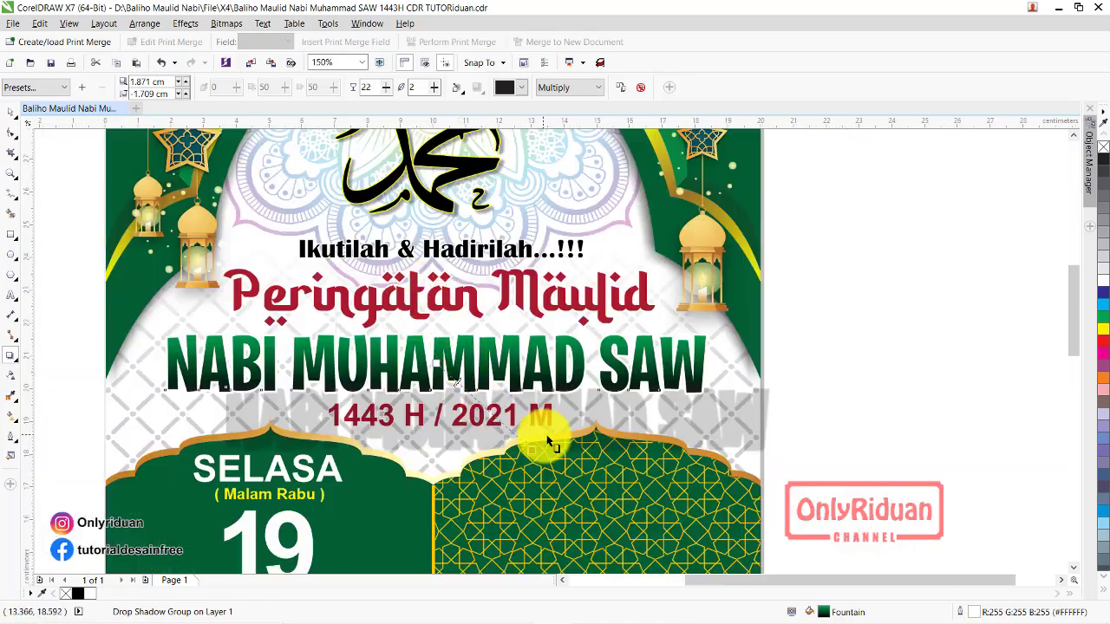
scroll(539, 429, "up", 1)
Pull the title's shadow close behind the text and set shadow fade to 40.
left_click_drag(523, 465, 419, 362)
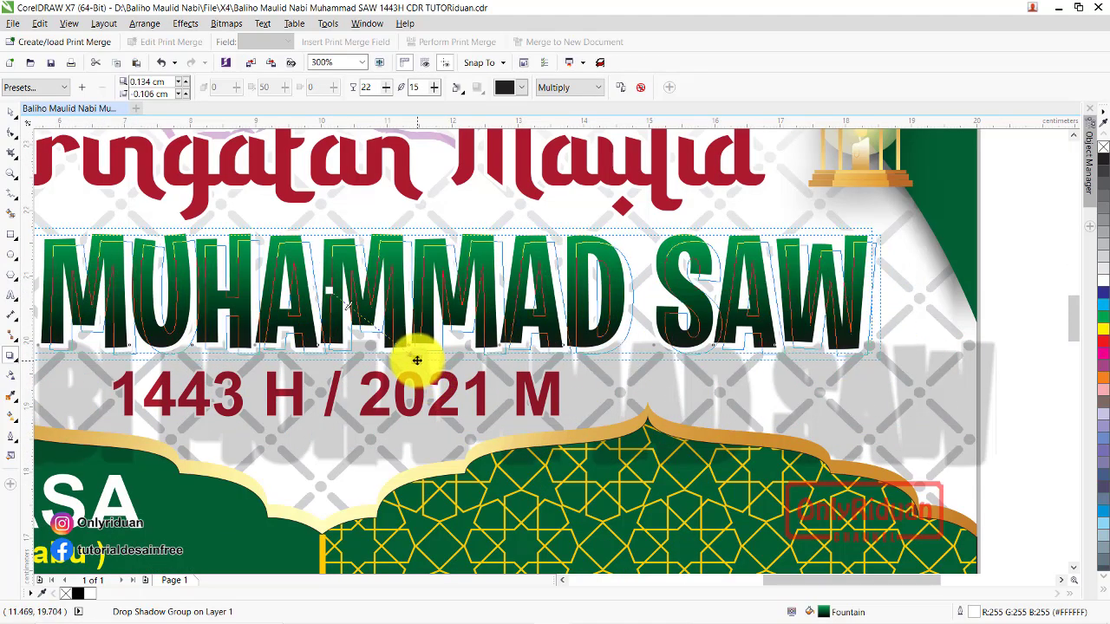
left_click_drag(418, 363, 415, 358)
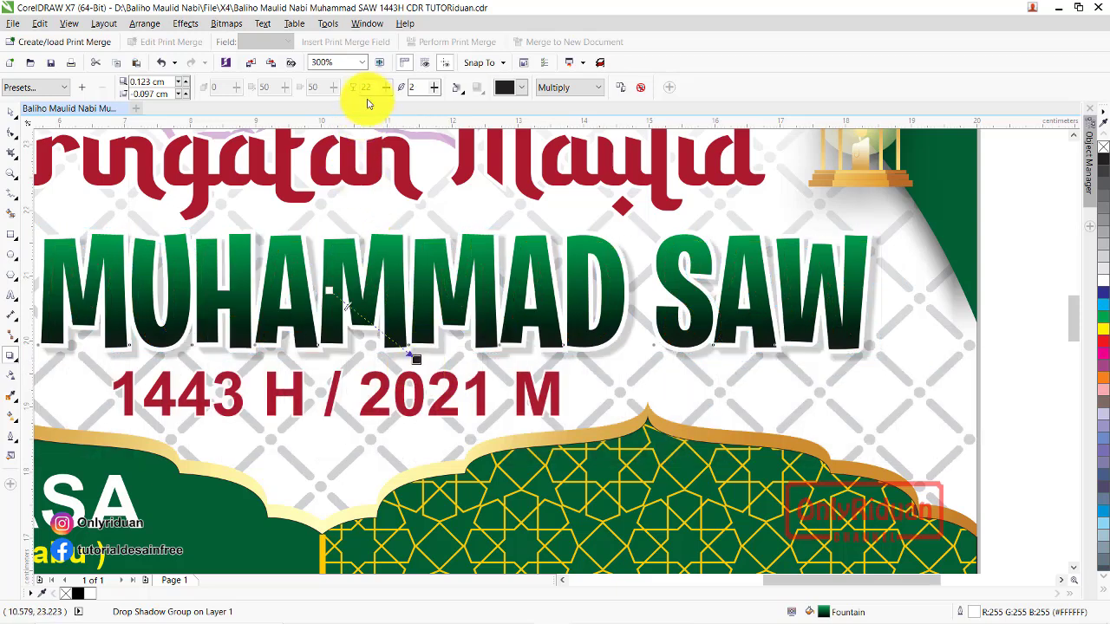
key("BackSpace")
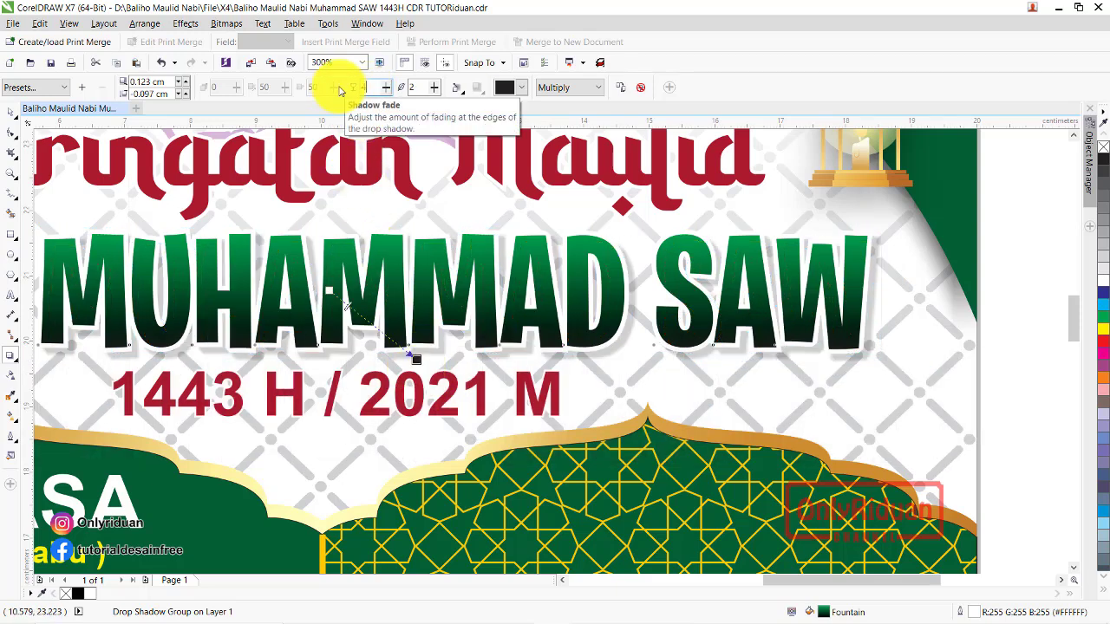
type("40")
key("Return")
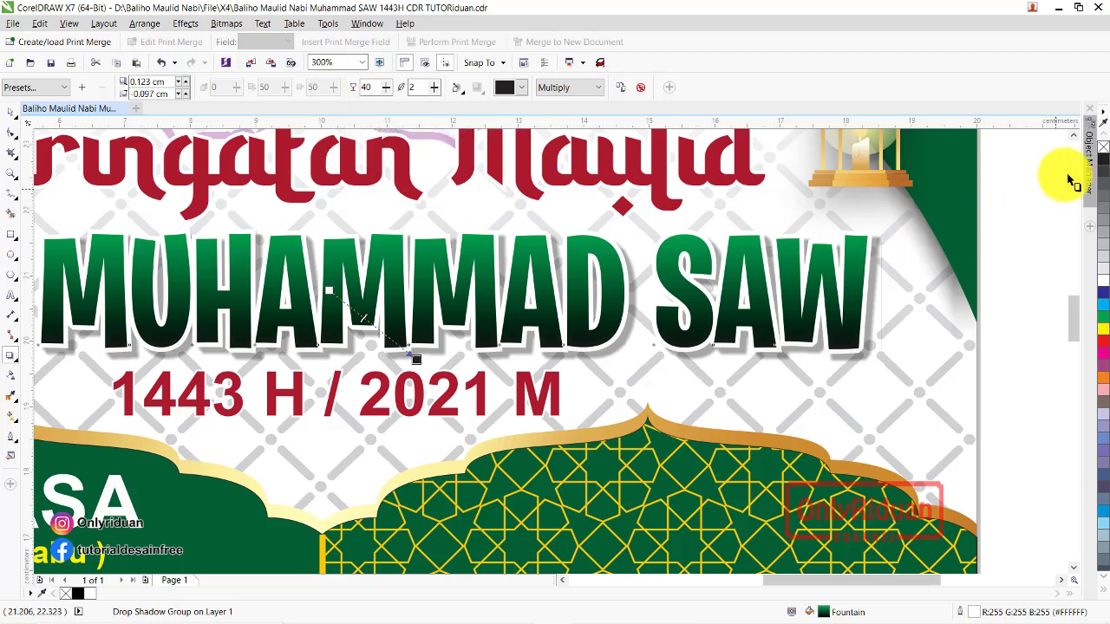
scroll(1075, 139, "up", 2)
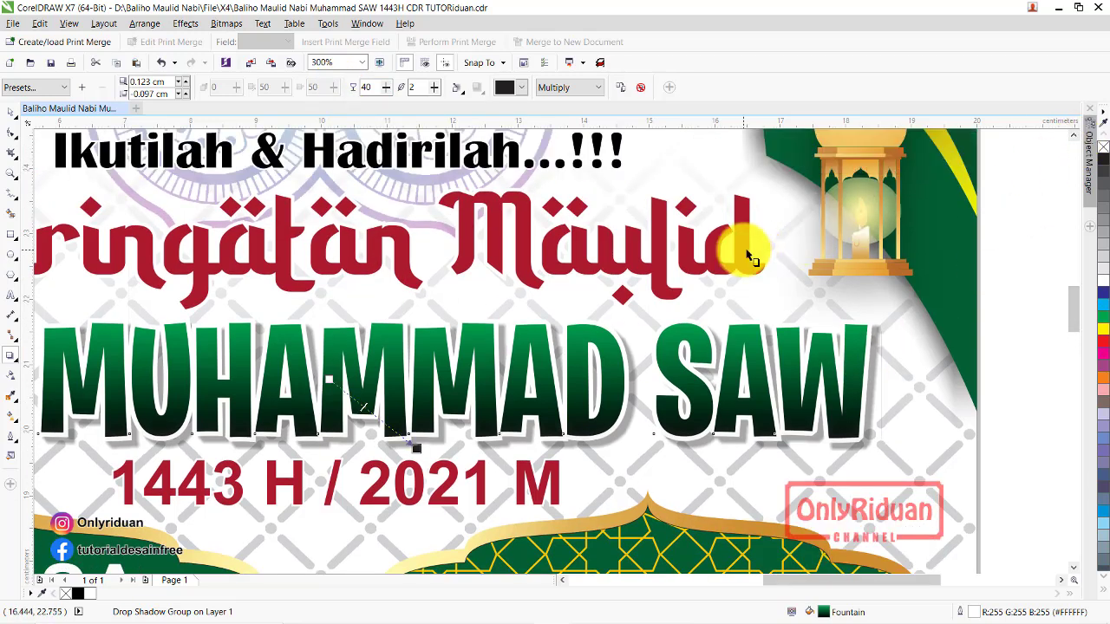
Add a drop shadow to 'Ikutilah & Hadirilah...!!!' and pull it close to the text.
left_click(742, 260)
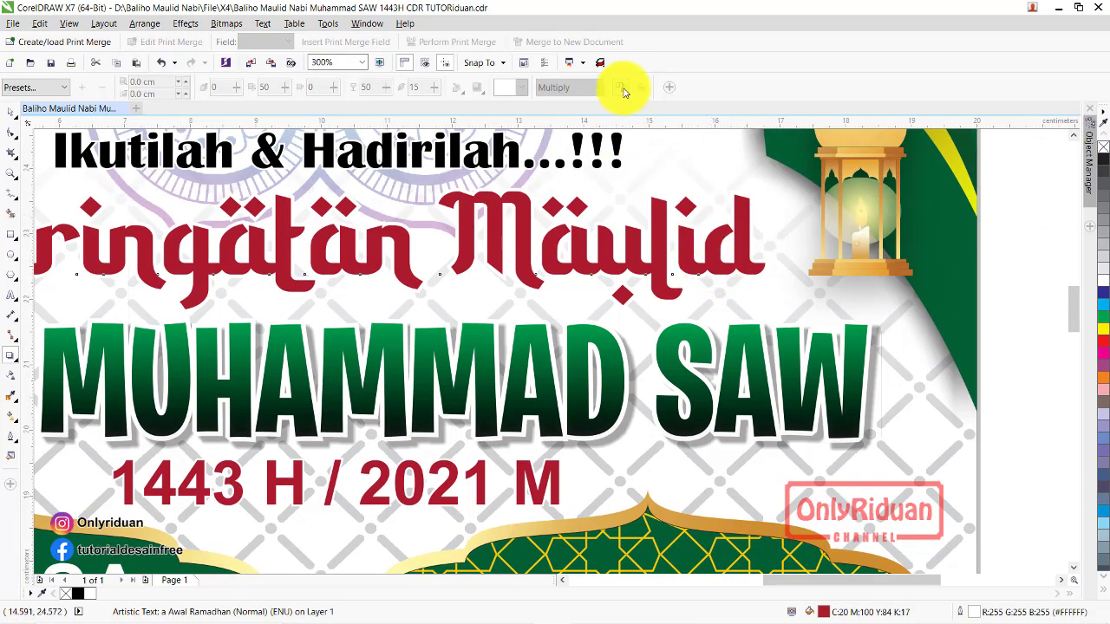
left_click(677, 443)
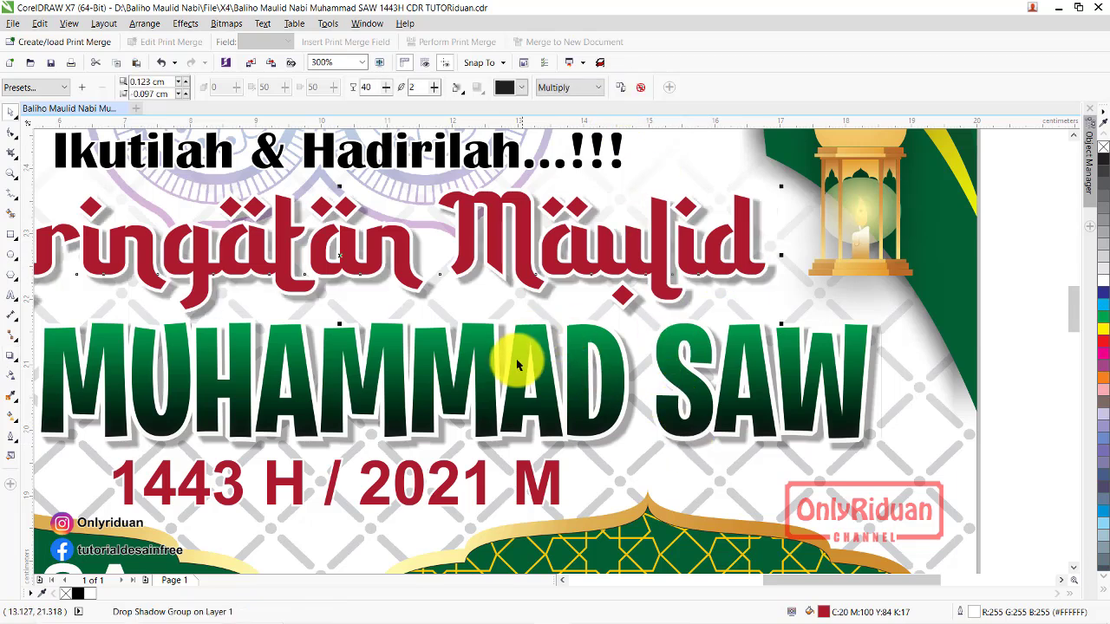
left_click(510, 161)
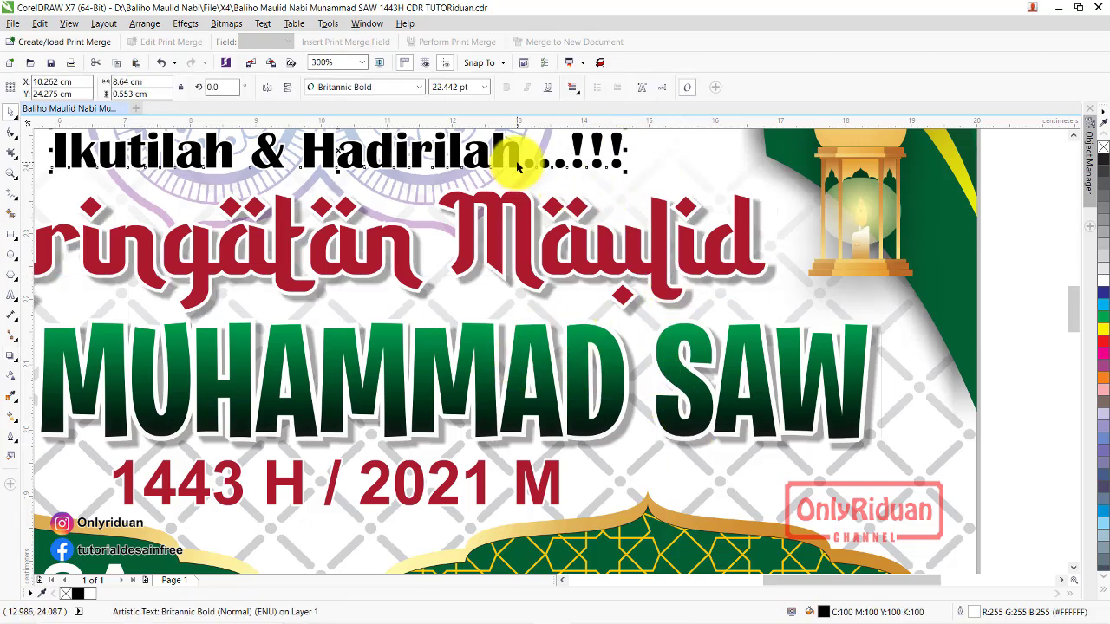
left_click(10, 357)
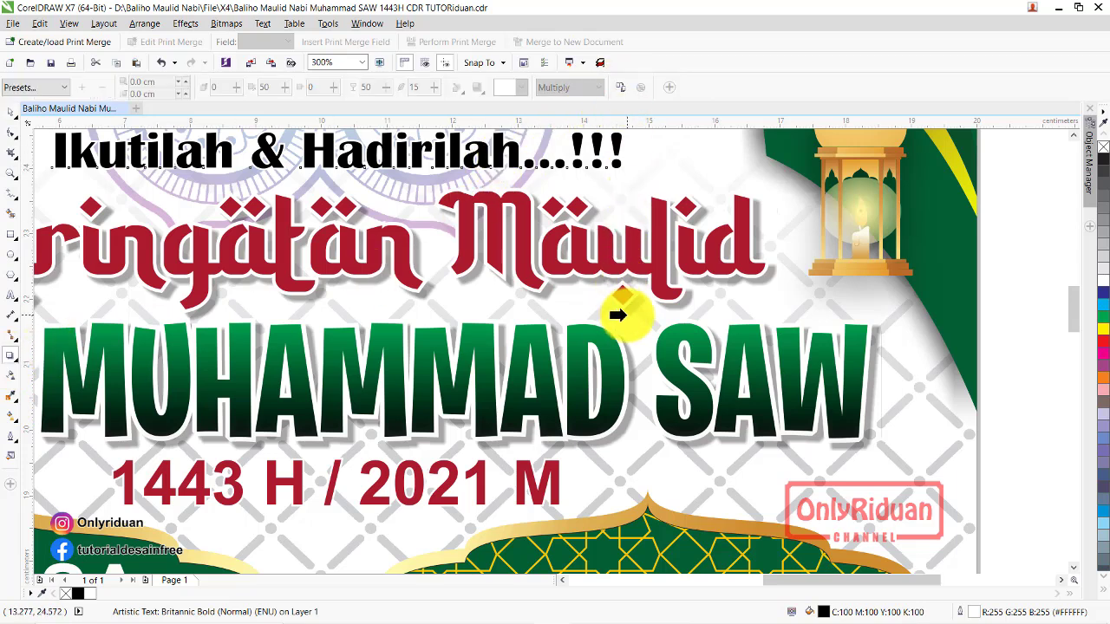
left_click_drag(619, 315, 627, 320)
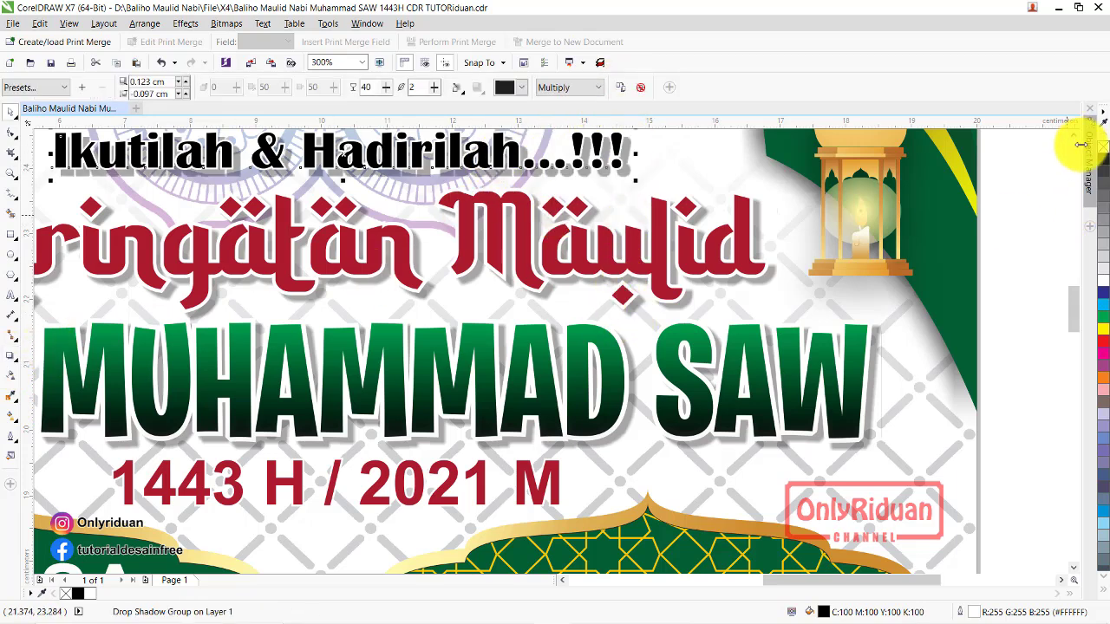
scroll(1075, 141, "up", 2)
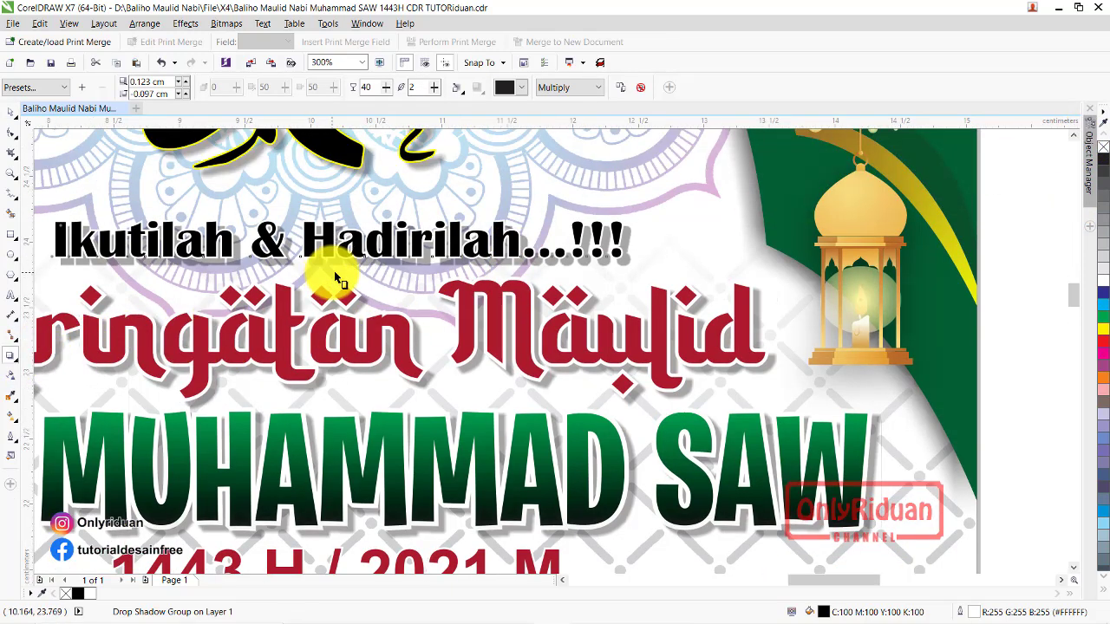
scroll(334, 270, "up", 2)
left_click_drag(404, 254, 397, 249)
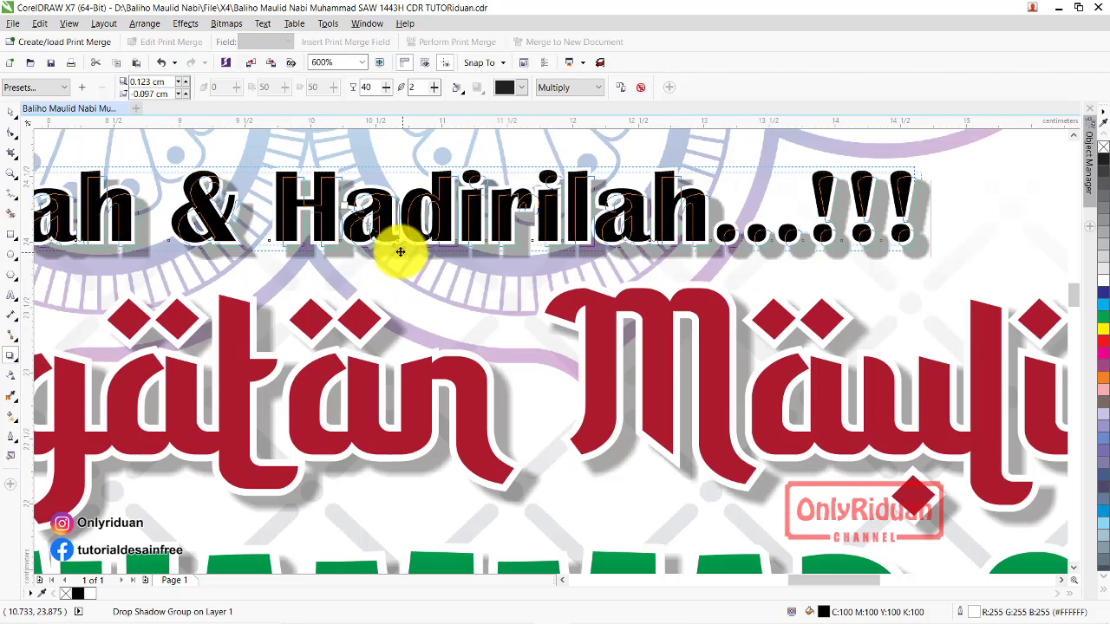
Nudge the Peringatan Maulid shadow closer to its text.
left_click(640, 453)
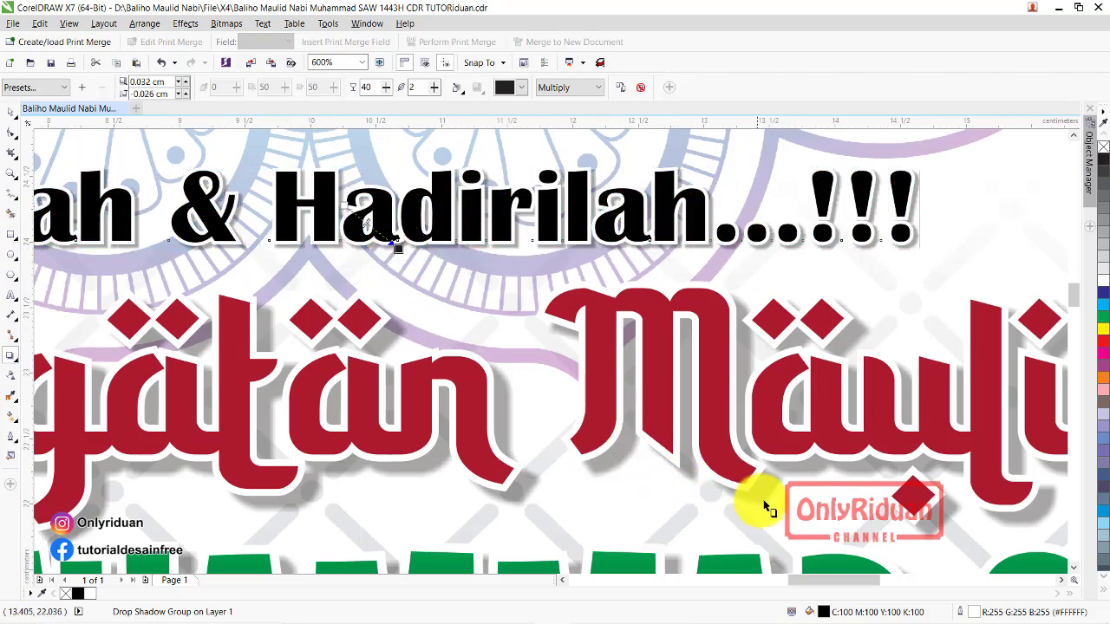
left_click_drag(507, 546, 503, 539)
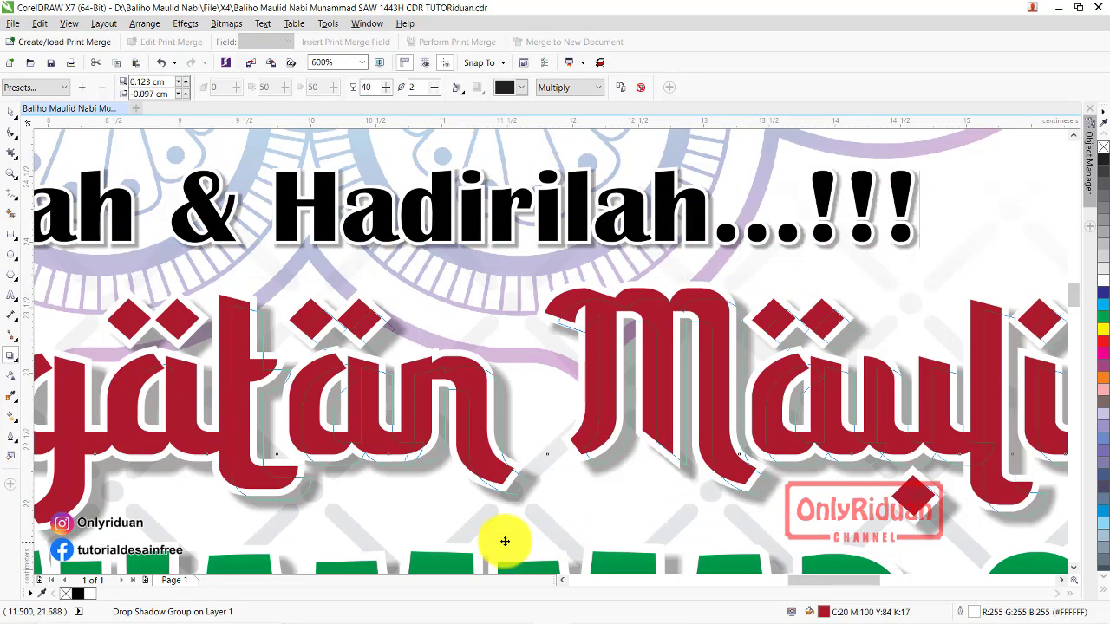
scroll(527, 364, "down", 2)
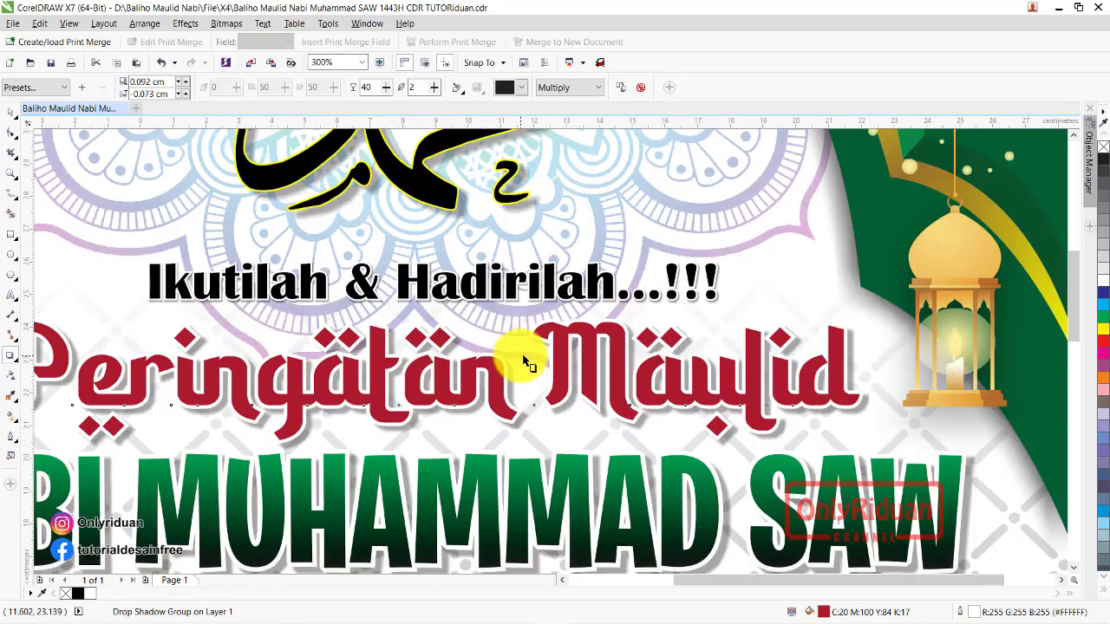
scroll(523, 359, "down", 3)
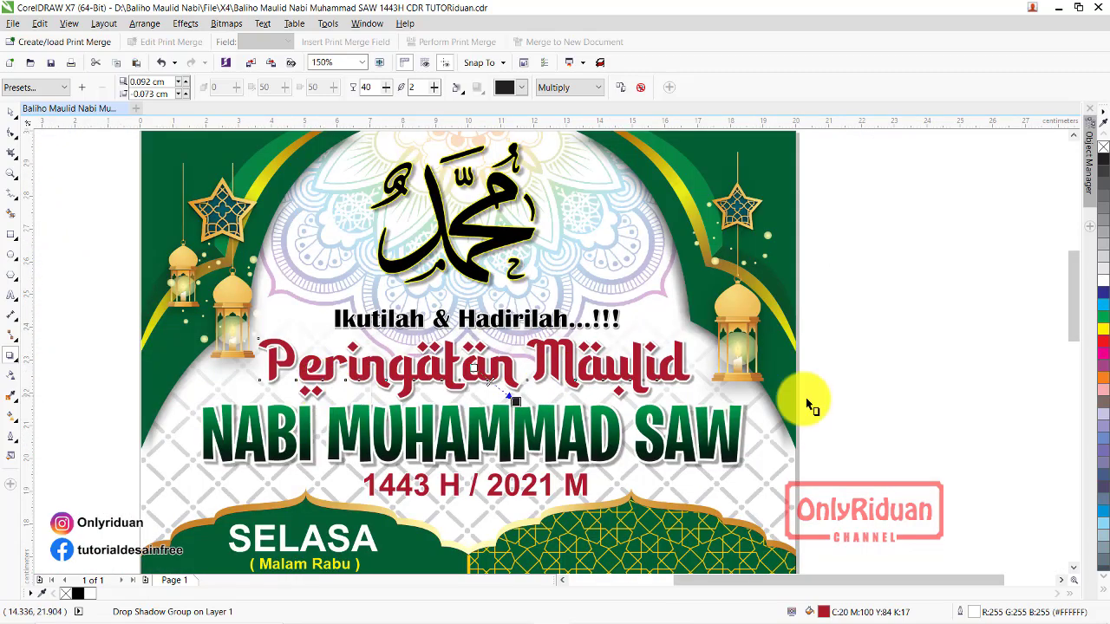
left_click_drag(1073, 298, 1078, 381)
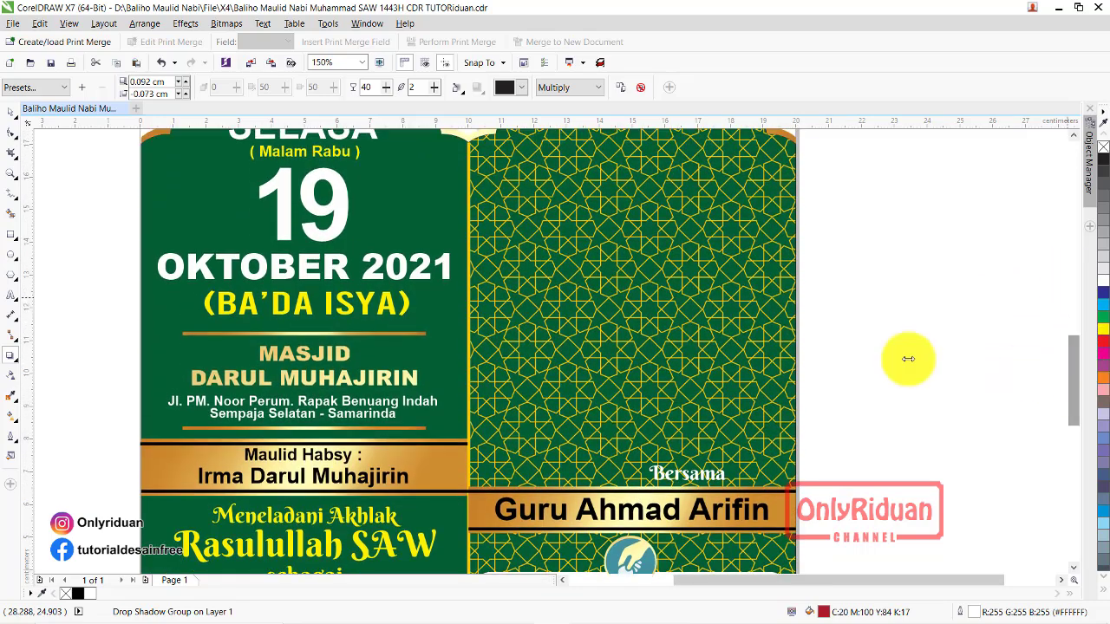
Give the OKTOBER 2021 text a 1.0 pt outline.
left_click(429, 276)
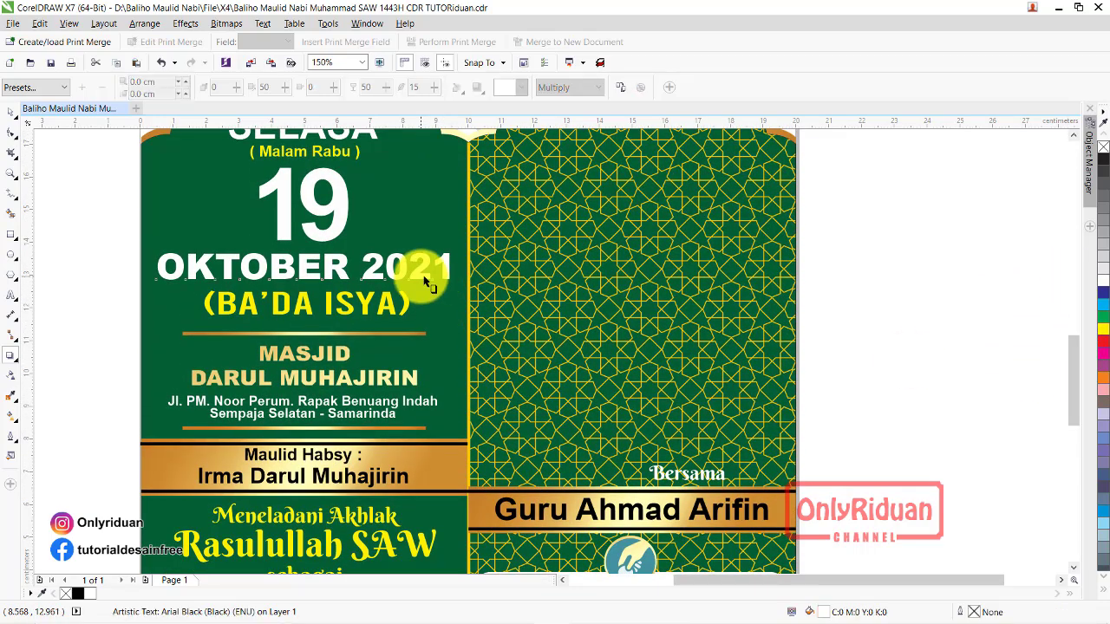
double_click(972, 613)
left_click(469, 216)
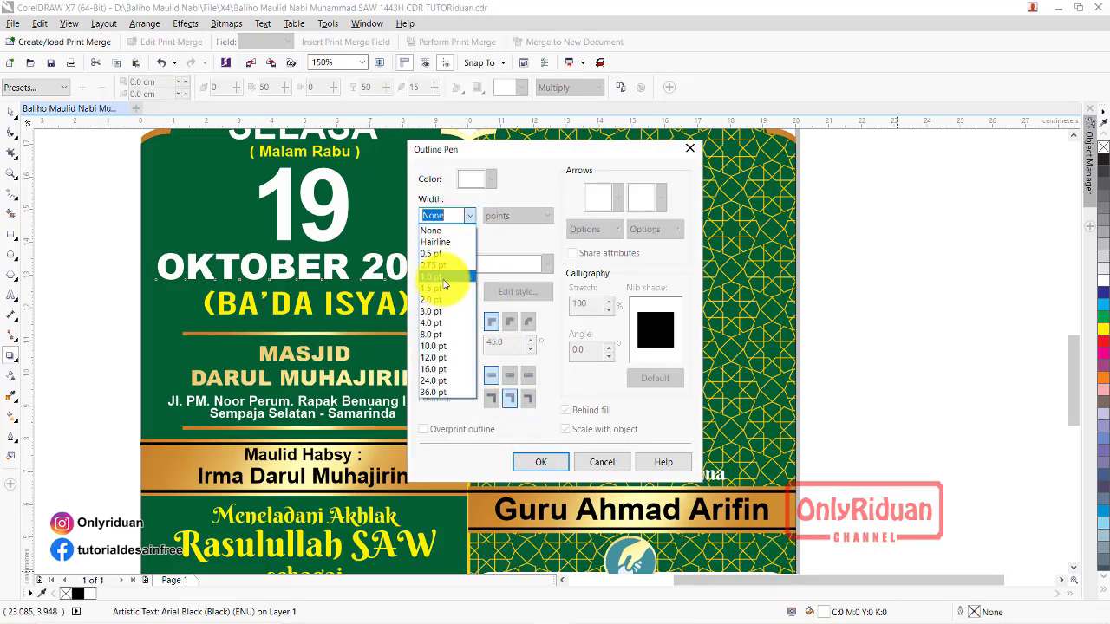
left_click(443, 277)
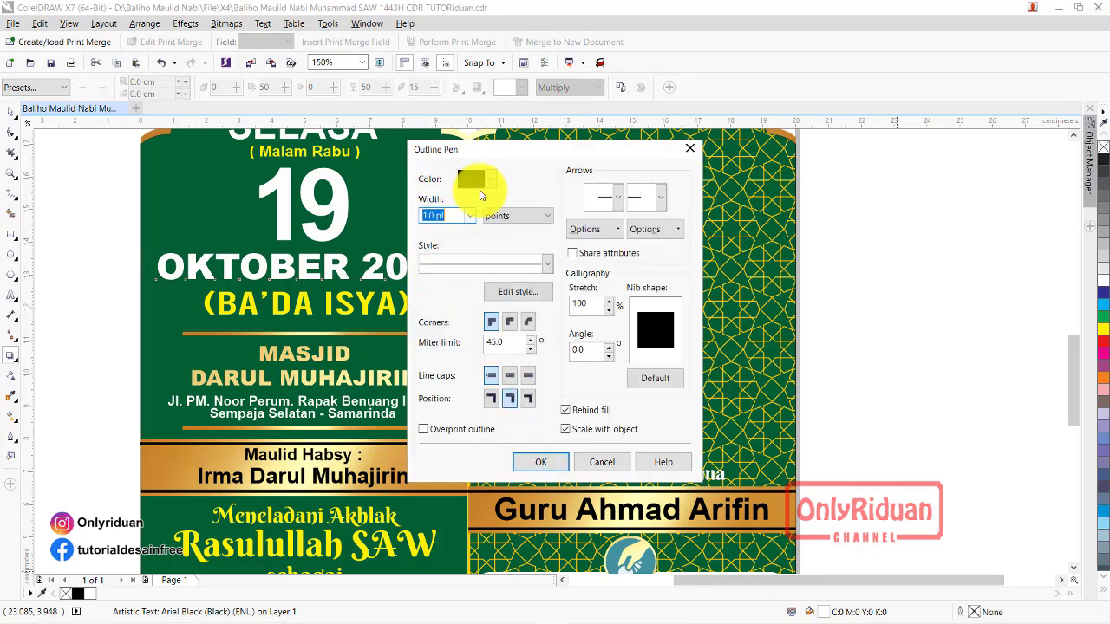
left_click(540, 461)
scroll(379, 272, "up", 3)
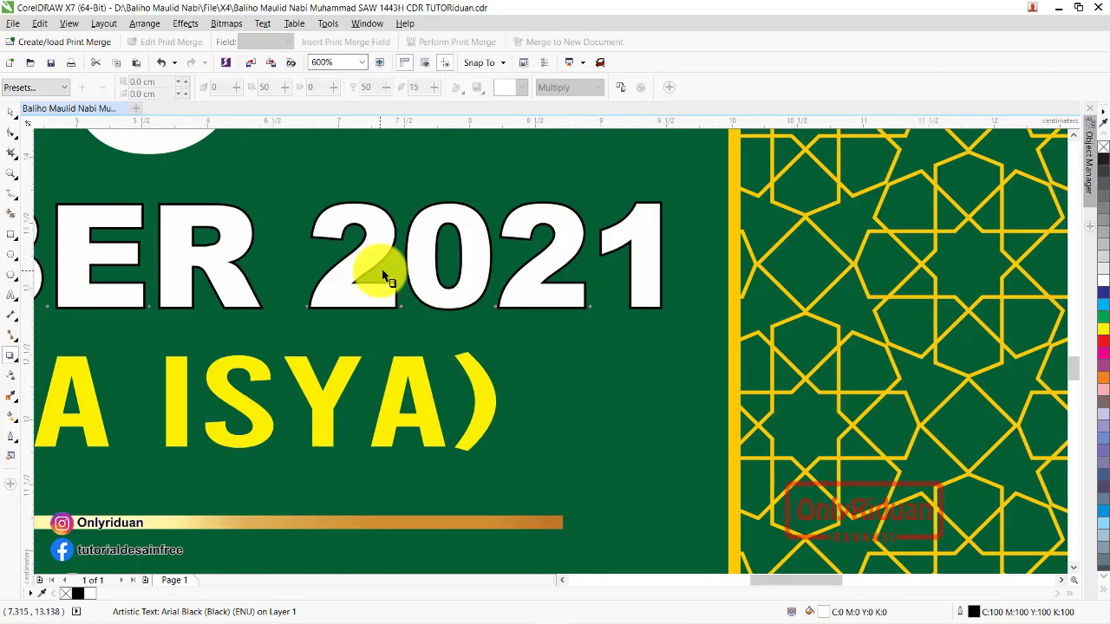
scroll(377, 268, "down", 2)
scroll(376, 268, "down", 1)
Apply a Flat Bottom Right drop shadow to the large 19, offset toward lower right.
left_click(338, 225)
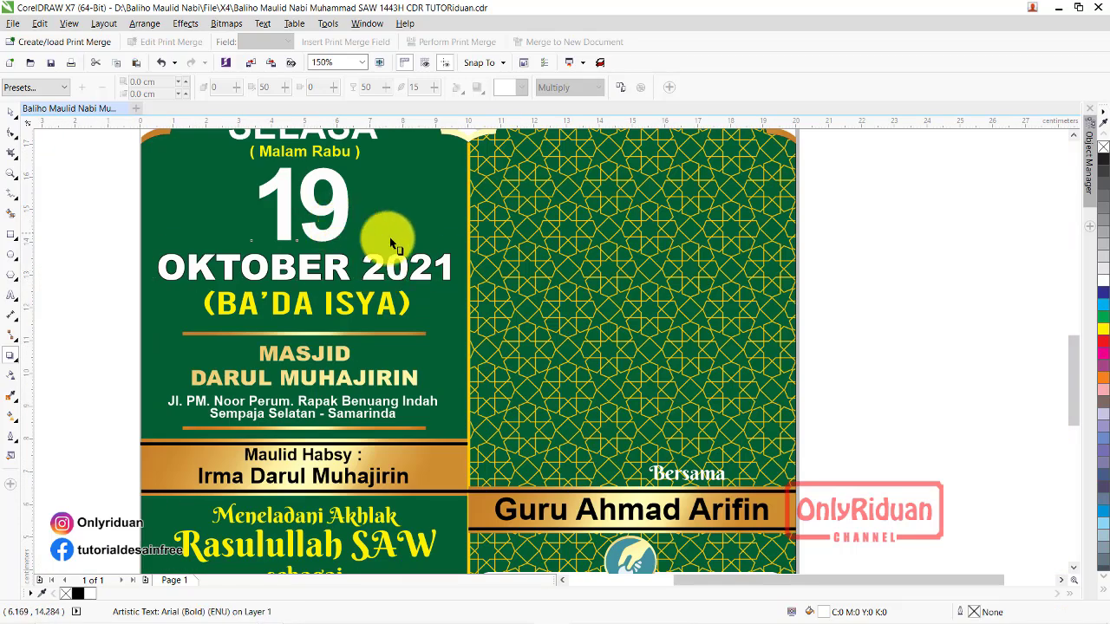
scroll(1073, 141, "up", 2)
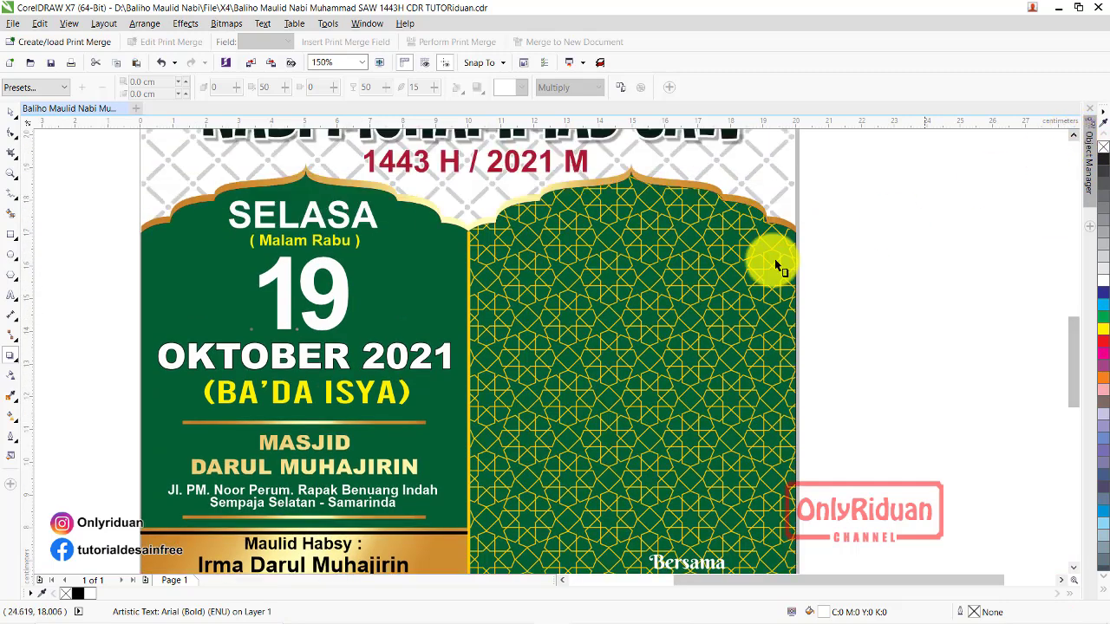
left_click(34, 87)
left_click(42, 115)
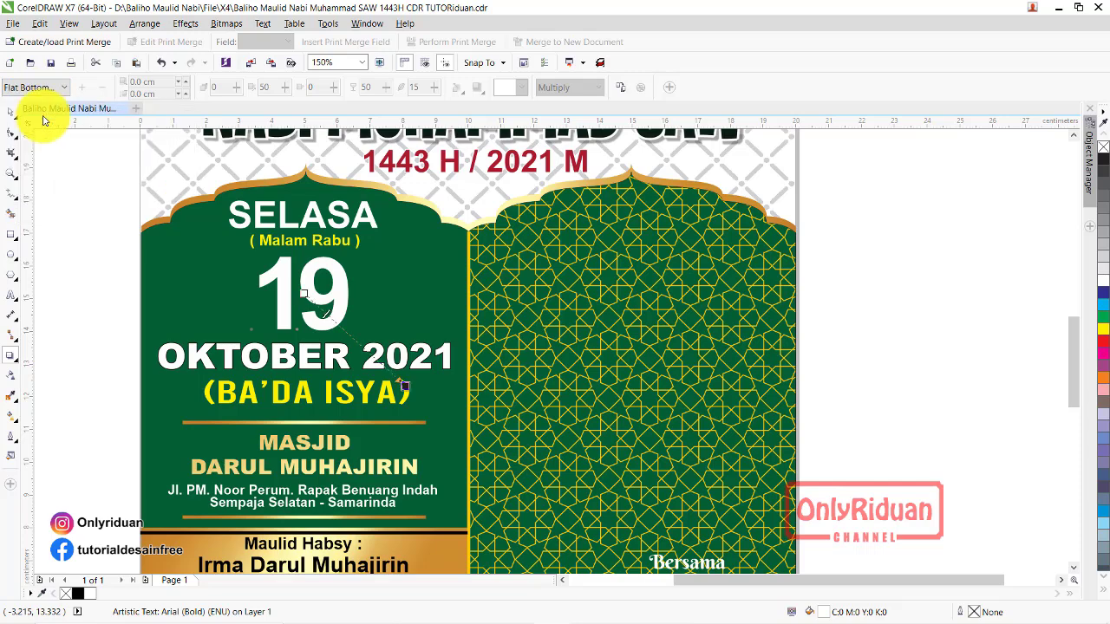
mouse_move(297, 317)
left_mouse_down()
mouse_move(405, 410)
mouse_move(357, 332)
mouse_move(391, 353)
mouse_move(352, 328)
left_mouse_up()
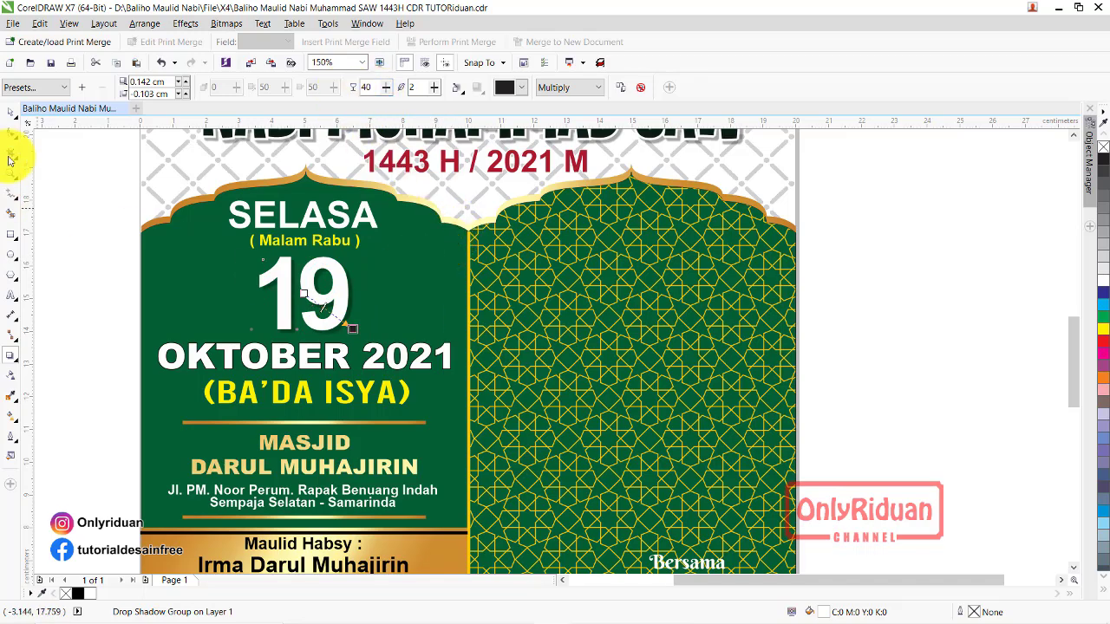
left_click(12, 113)
left_click(61, 206)
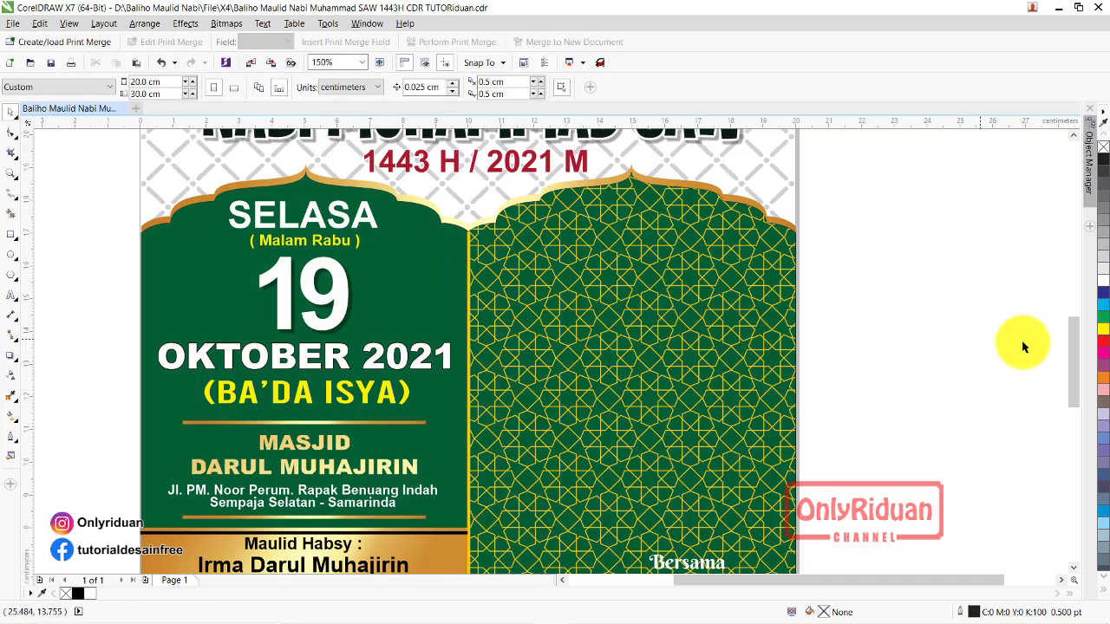
Give the Maulid Habsy text block a 1.5 pt outline.
left_click_drag(1075, 353, 1075, 401)
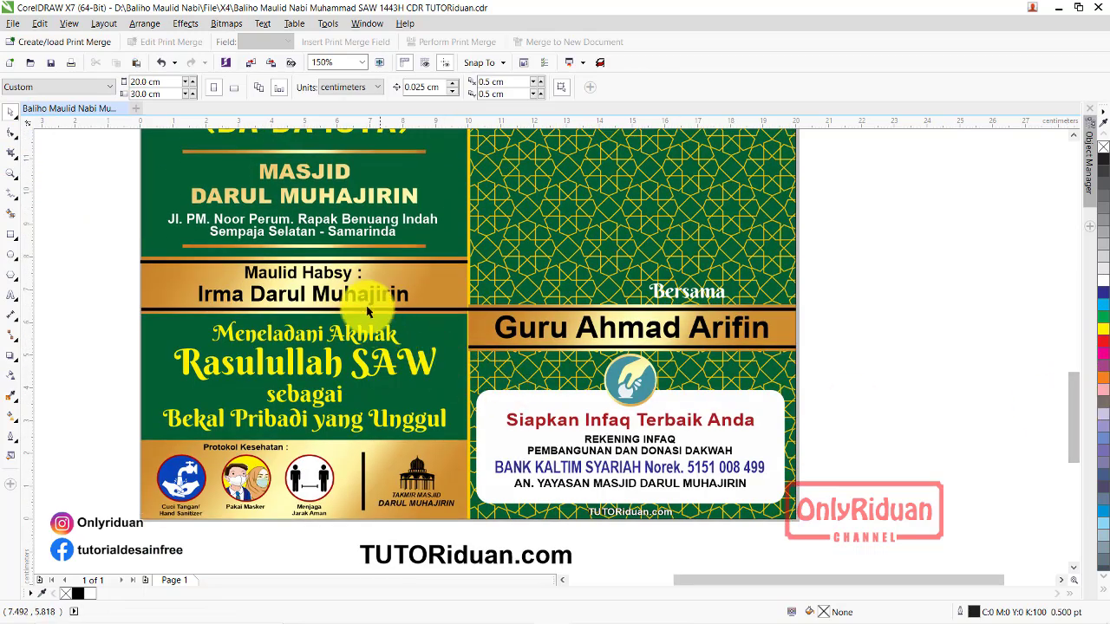
left_click(353, 297)
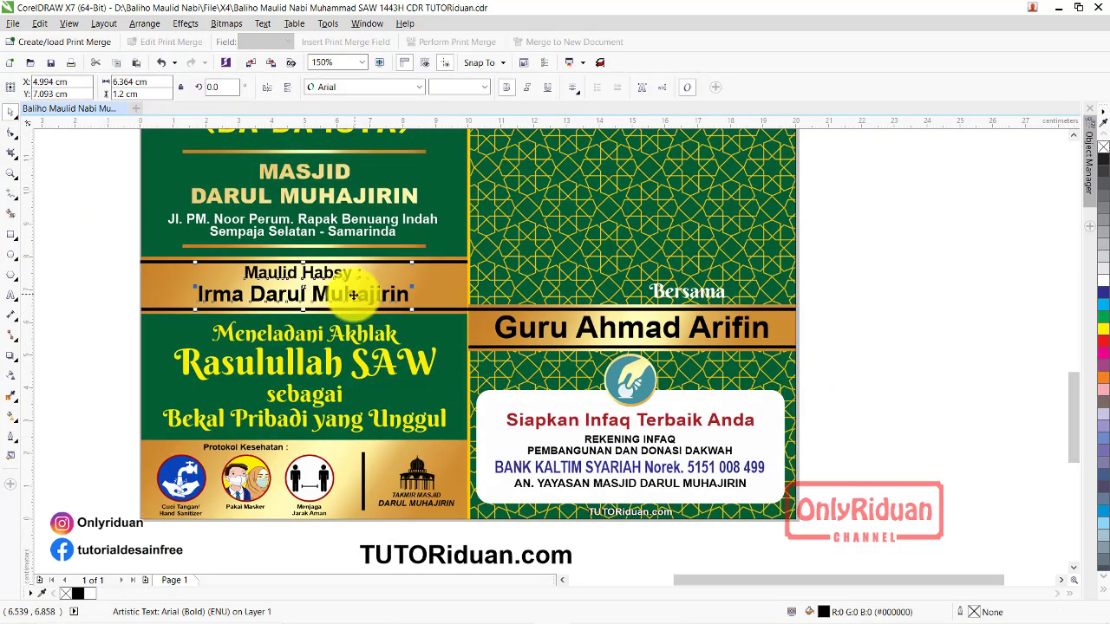
double_click(977, 615)
left_click(469, 215)
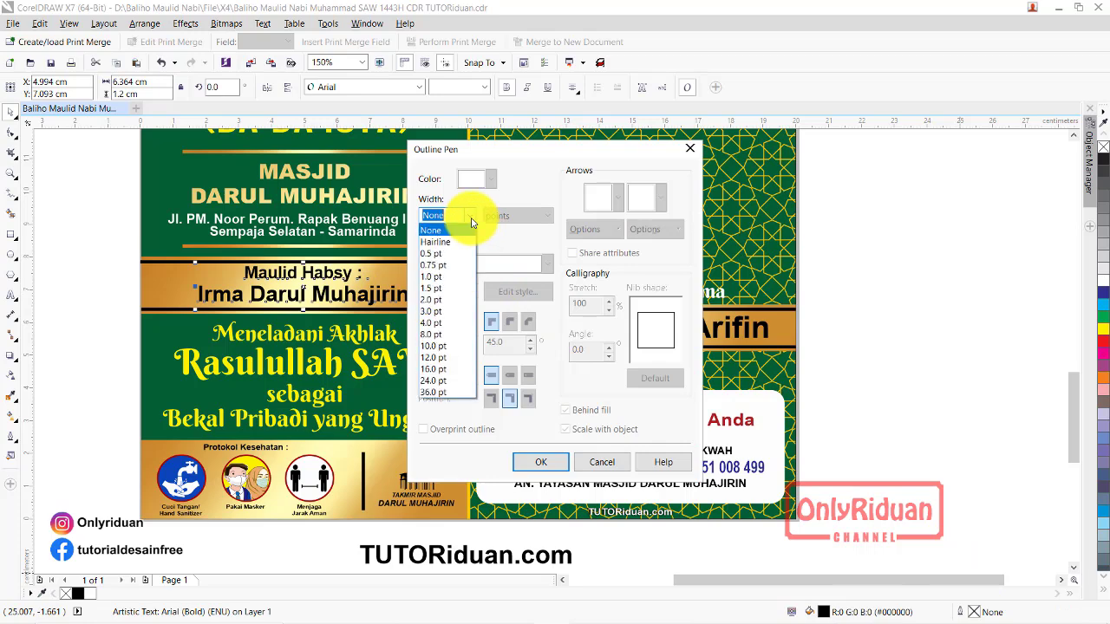
left_click(440, 289)
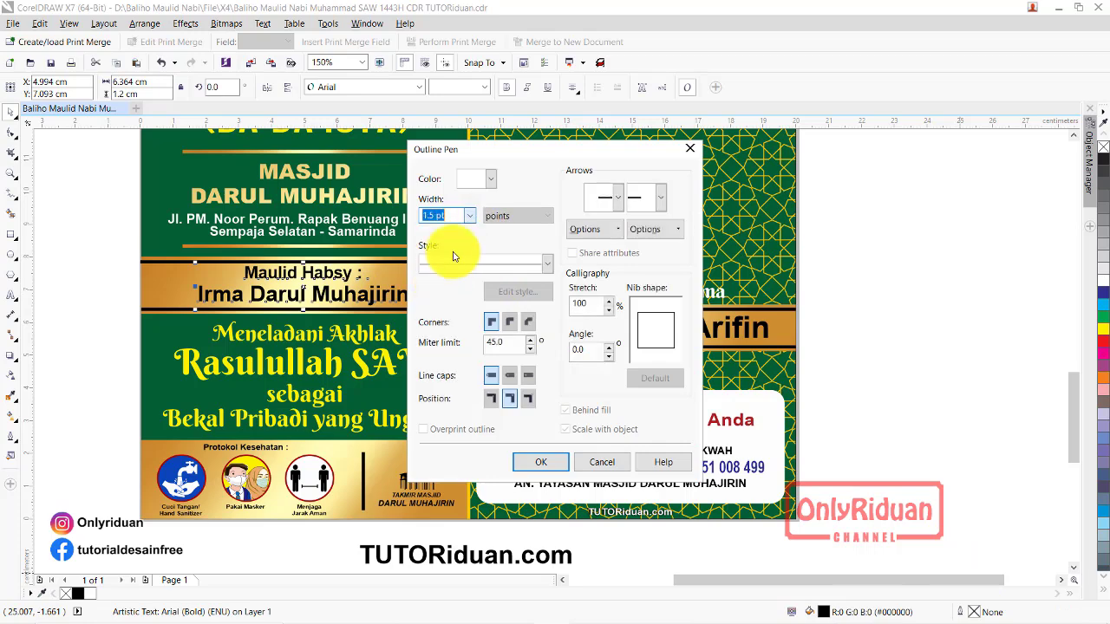
left_click(534, 462)
Give the speaker's name text a 1.5 pt outline.
left_click(600, 328)
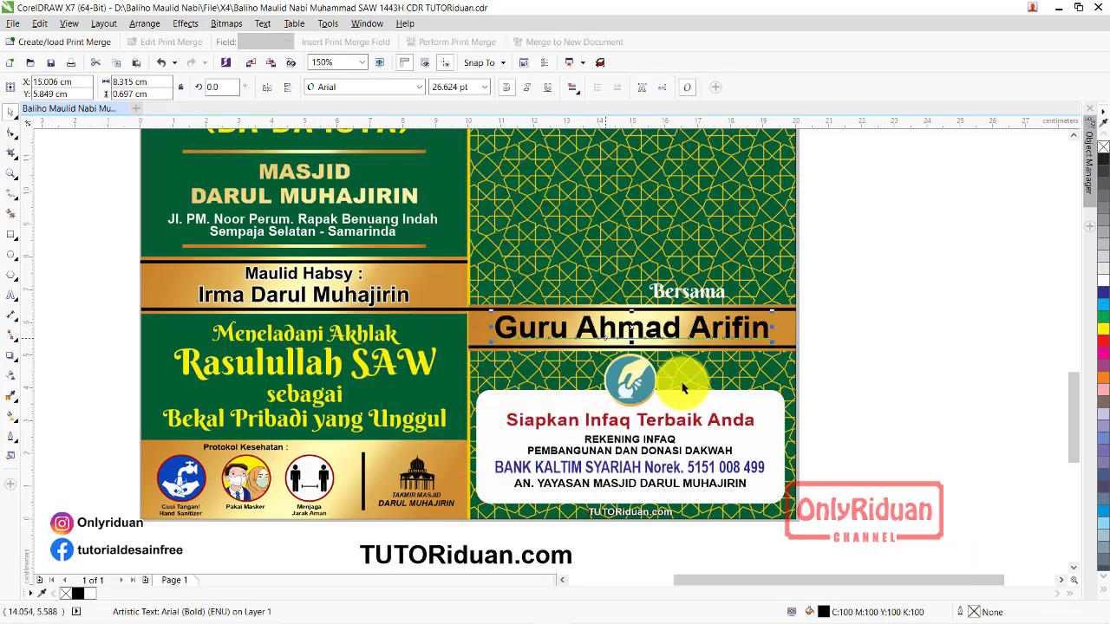
double_click(976, 614)
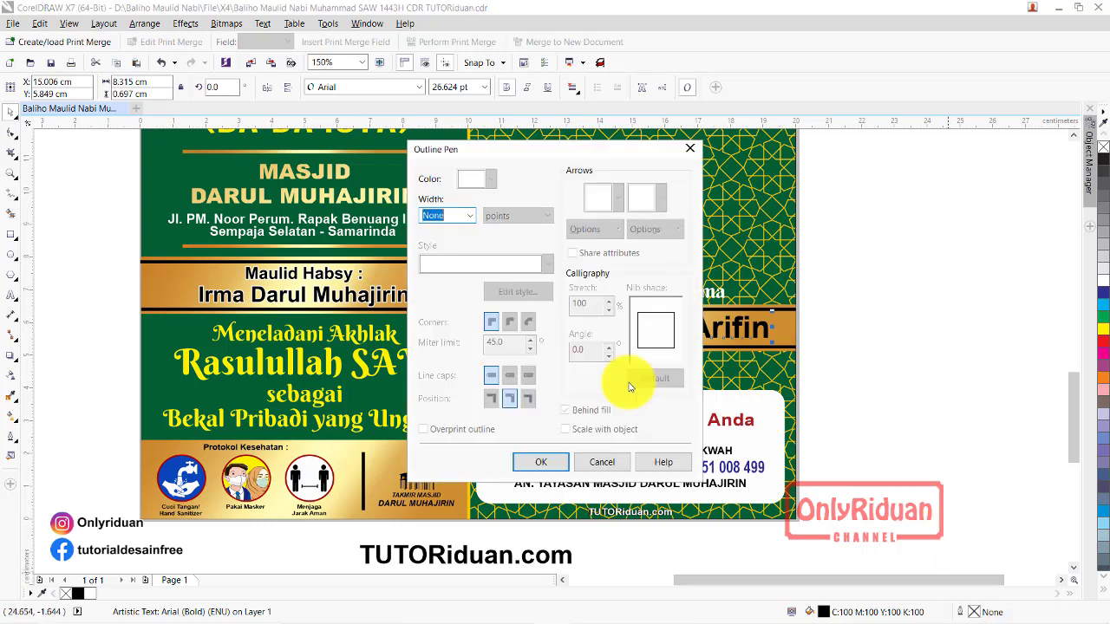
left_click(468, 217)
left_click(439, 287)
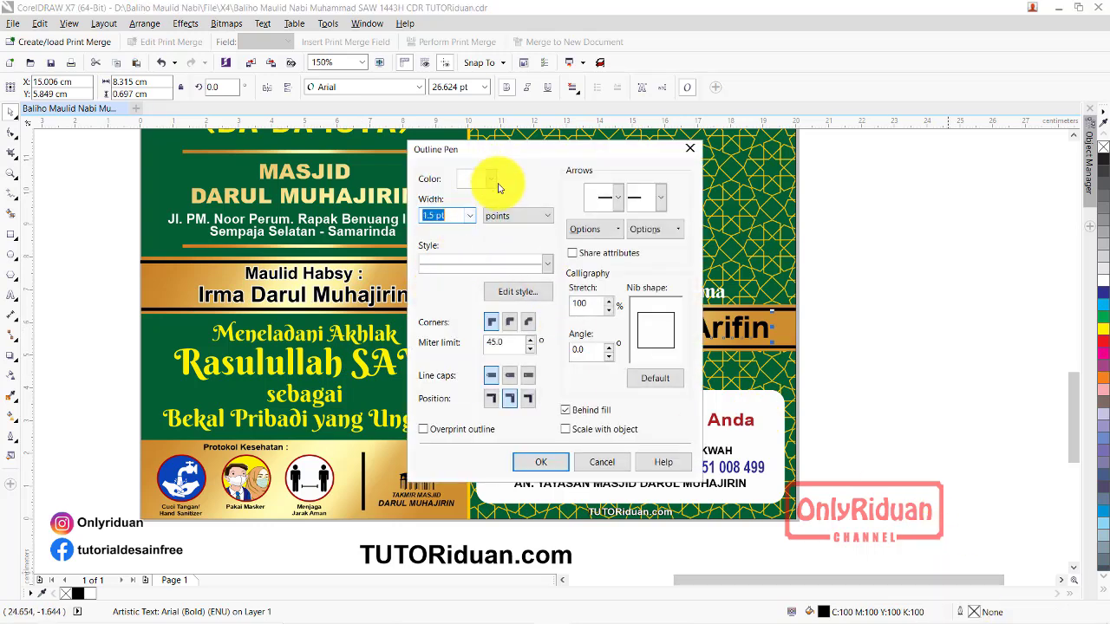
left_click(540, 462)
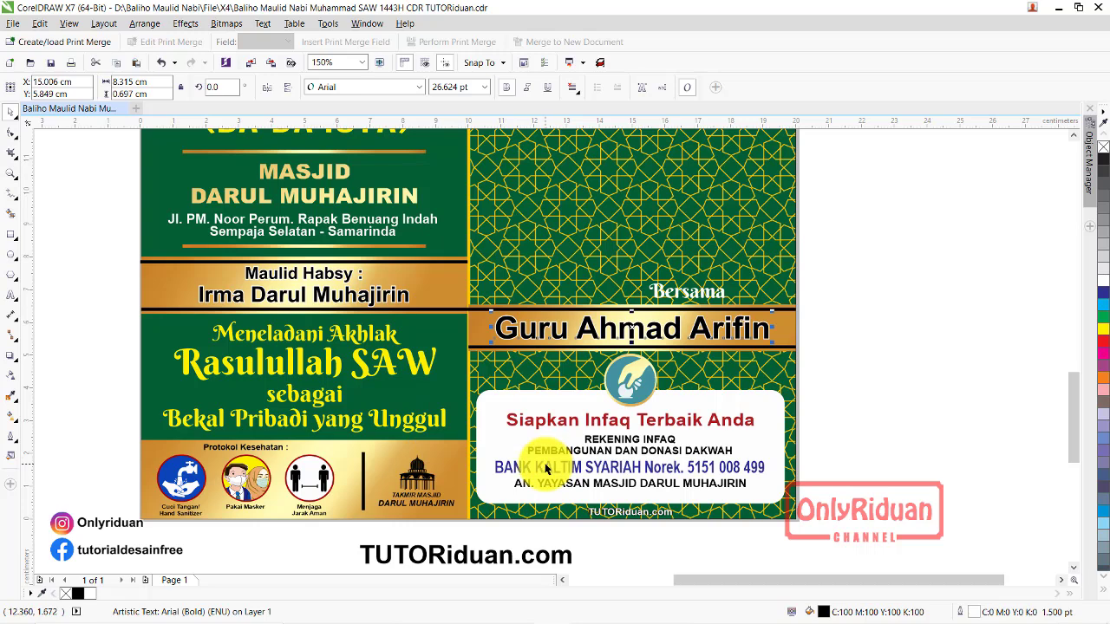
scroll(588, 348, "up", 1)
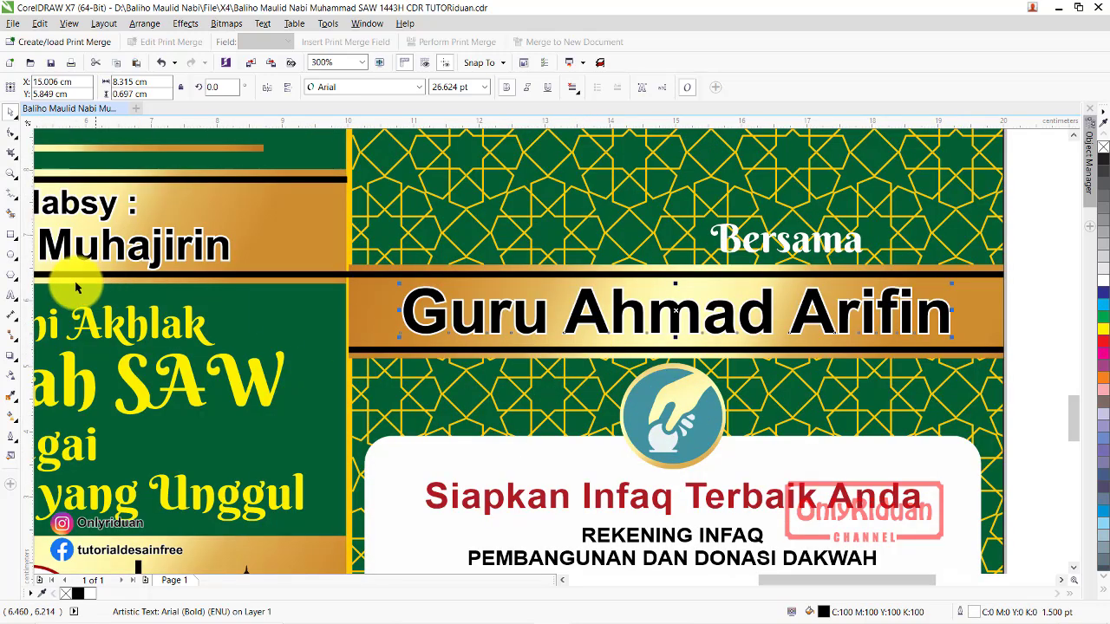
Add a Flat Bottom Right drop shadow to the speaker's name, set close behind the text.
left_click(11, 355)
left_click(63, 88)
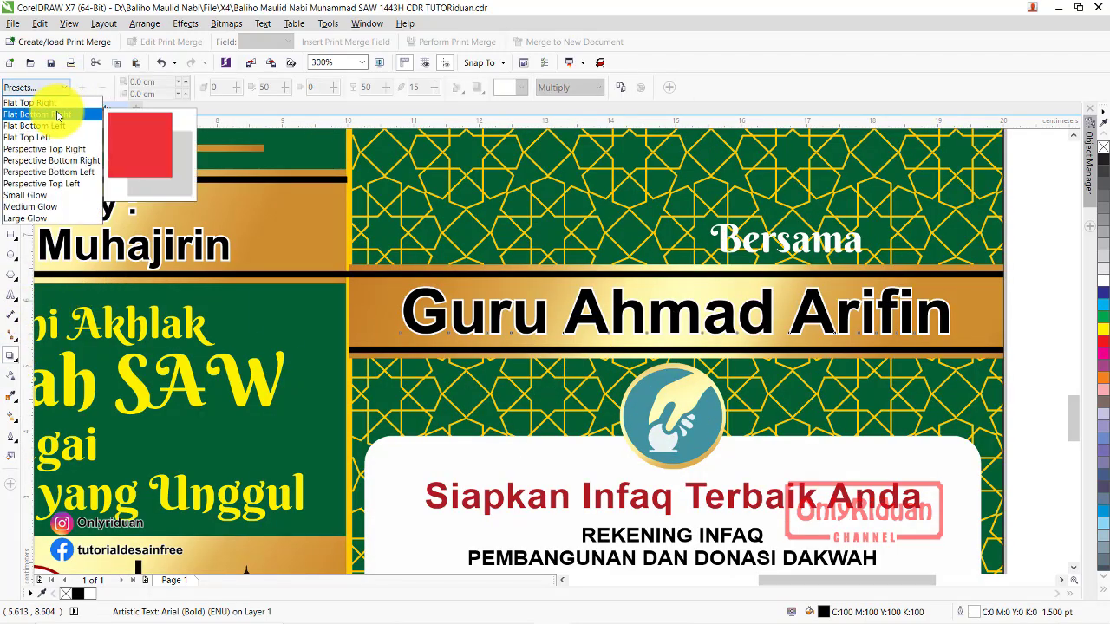
left_click(57, 114)
left_click_drag(564, 322, 811, 462)
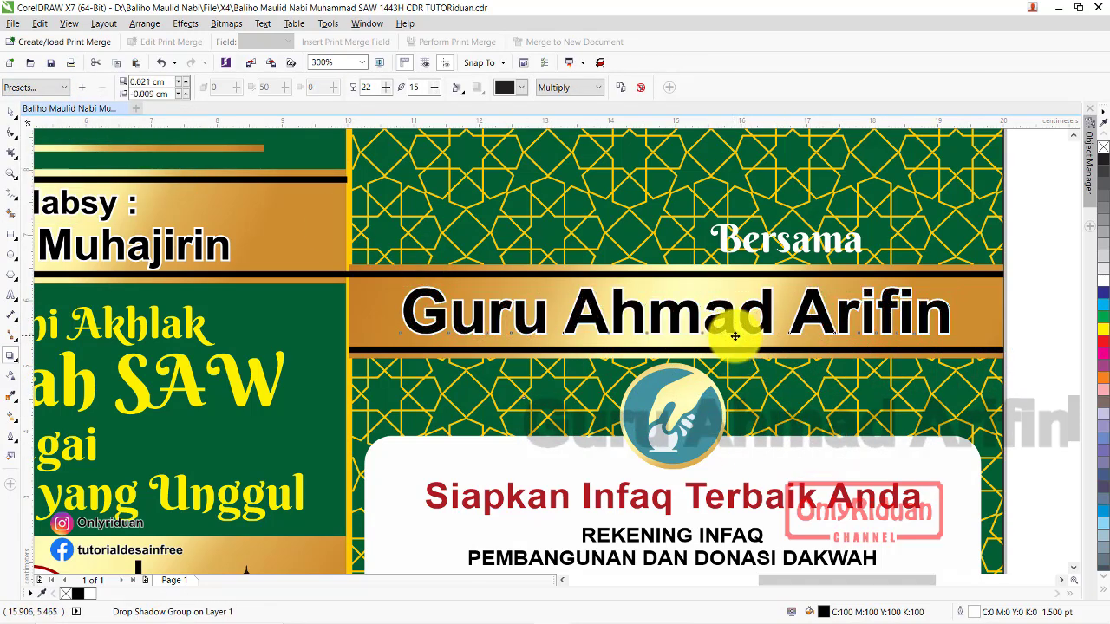
left_click_drag(823, 446, 733, 330)
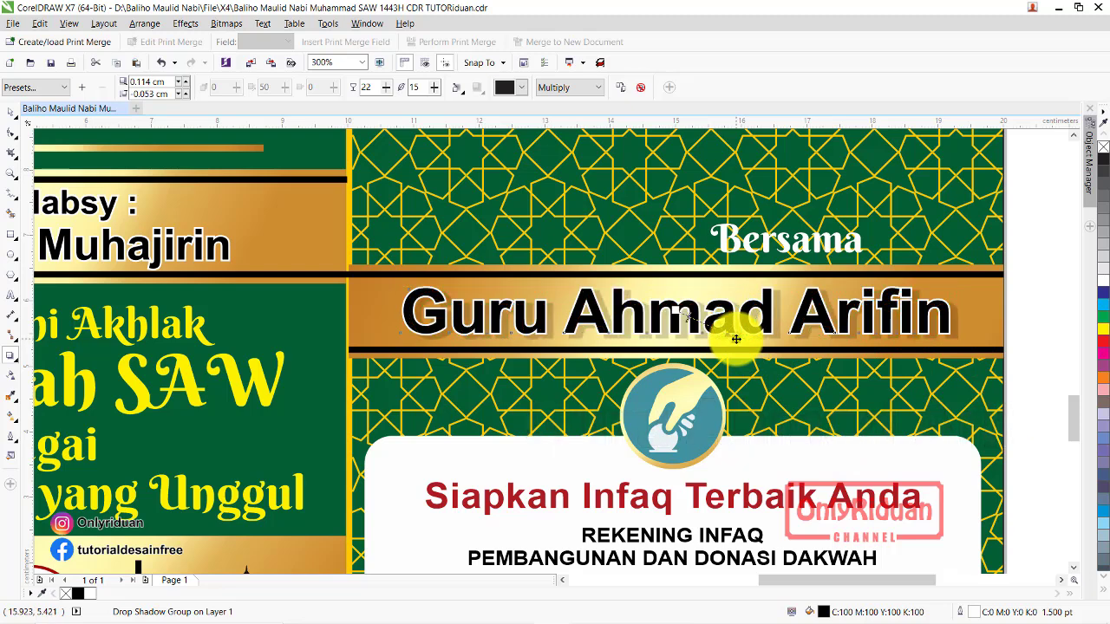
scroll(722, 322, "up", 2)
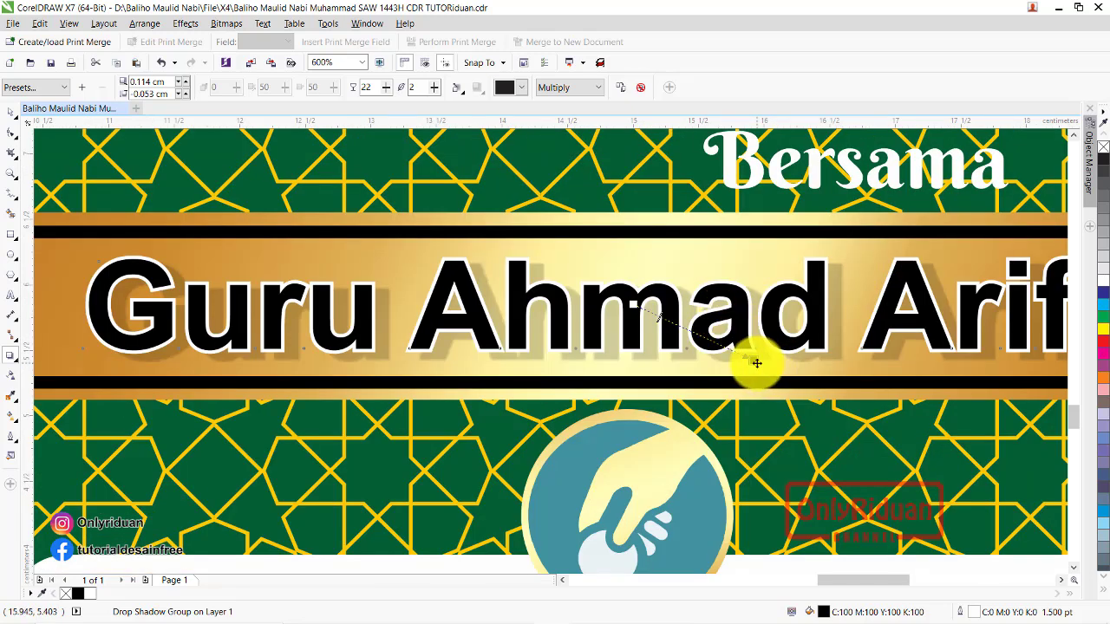
left_click_drag(752, 360, 749, 354)
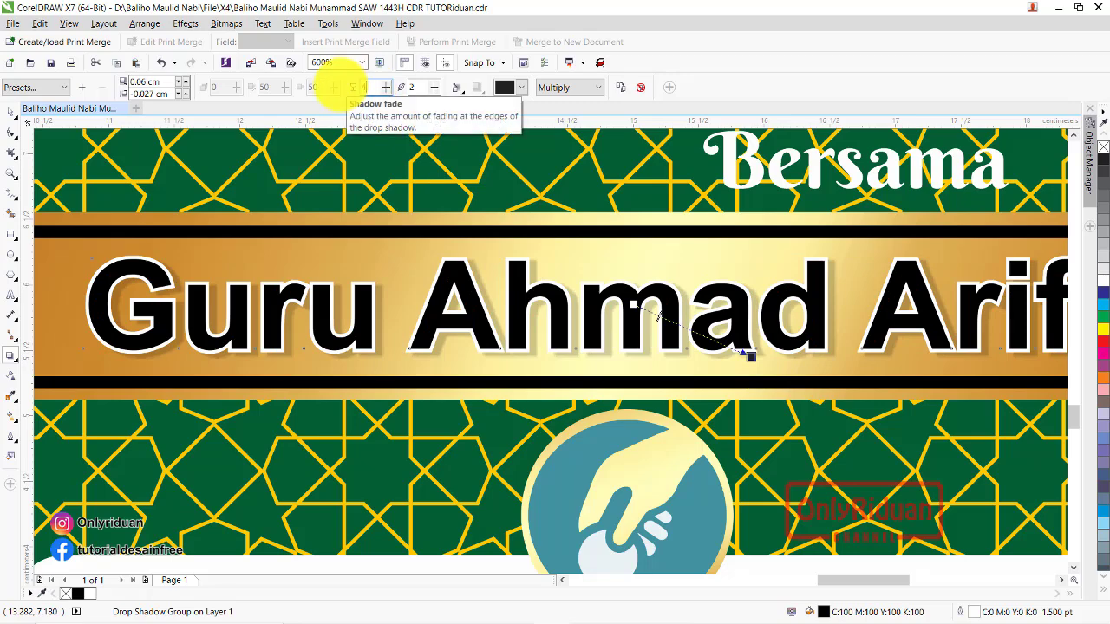
scroll(650, 264, "down", 2)
scroll(650, 264, "down", 2)
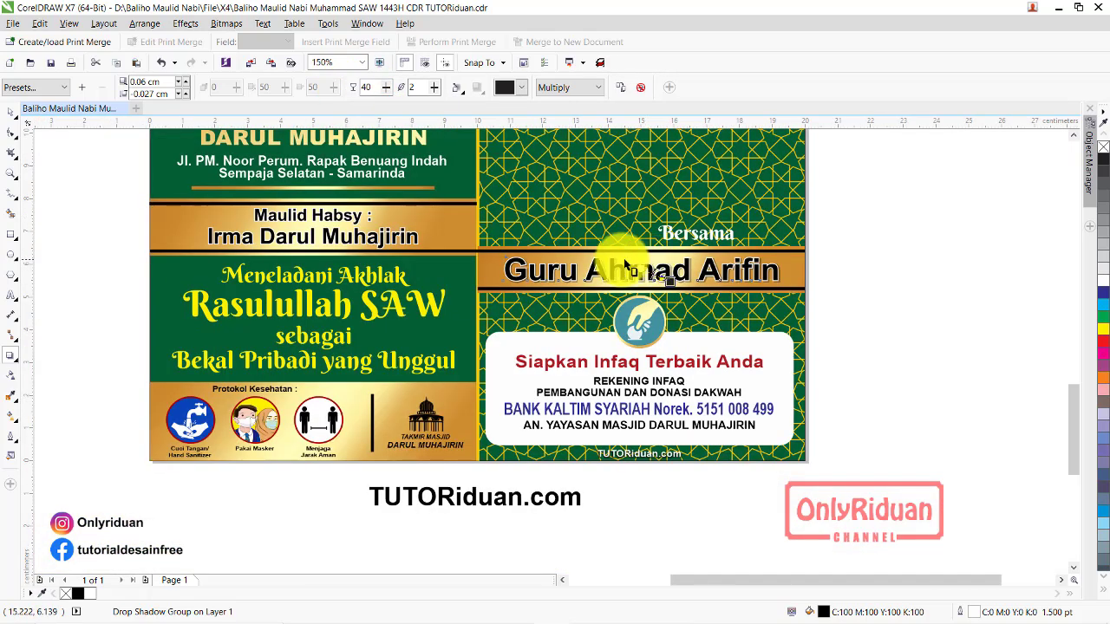
scroll(422, 268, "up", 2)
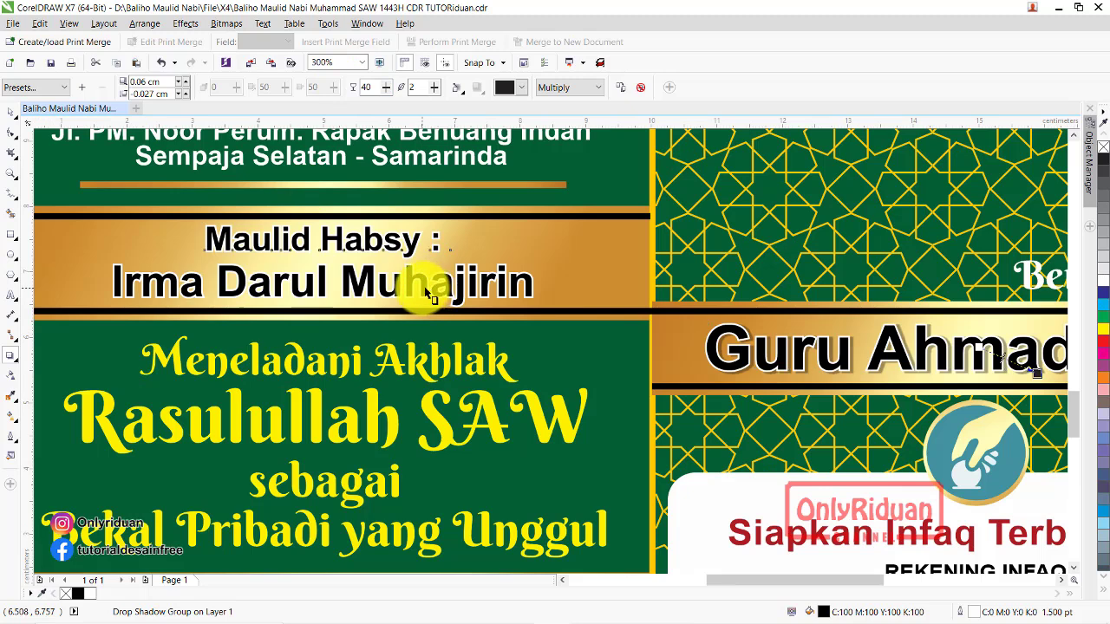
Copy the speaker name's drop shadow onto the Maulid Habsy performer text.
left_click(424, 295)
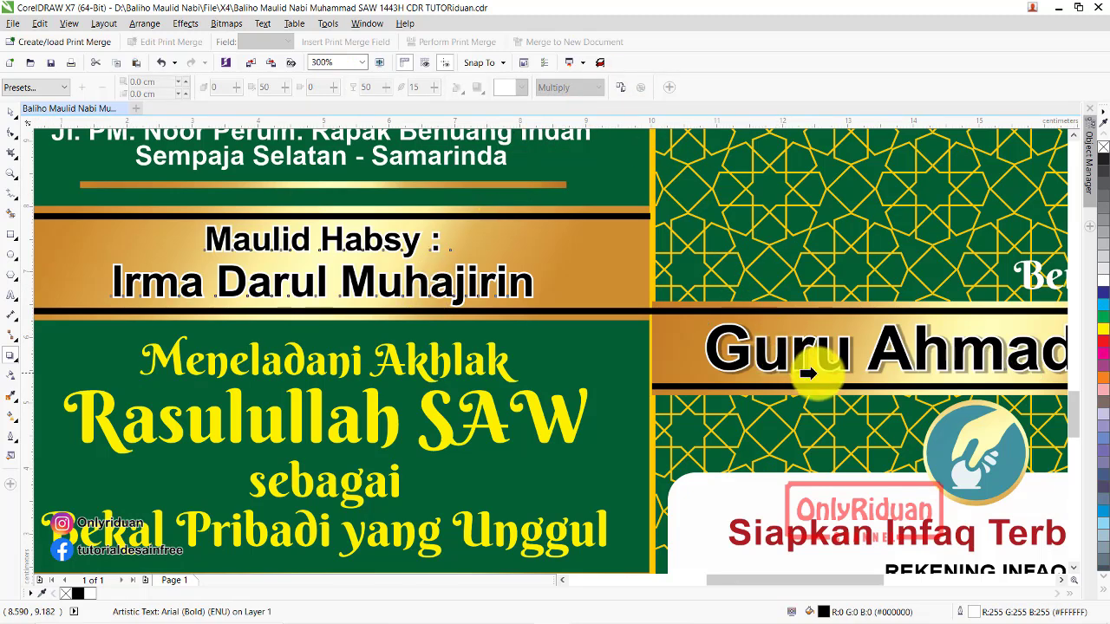
left_click(820, 374)
left_click(545, 341)
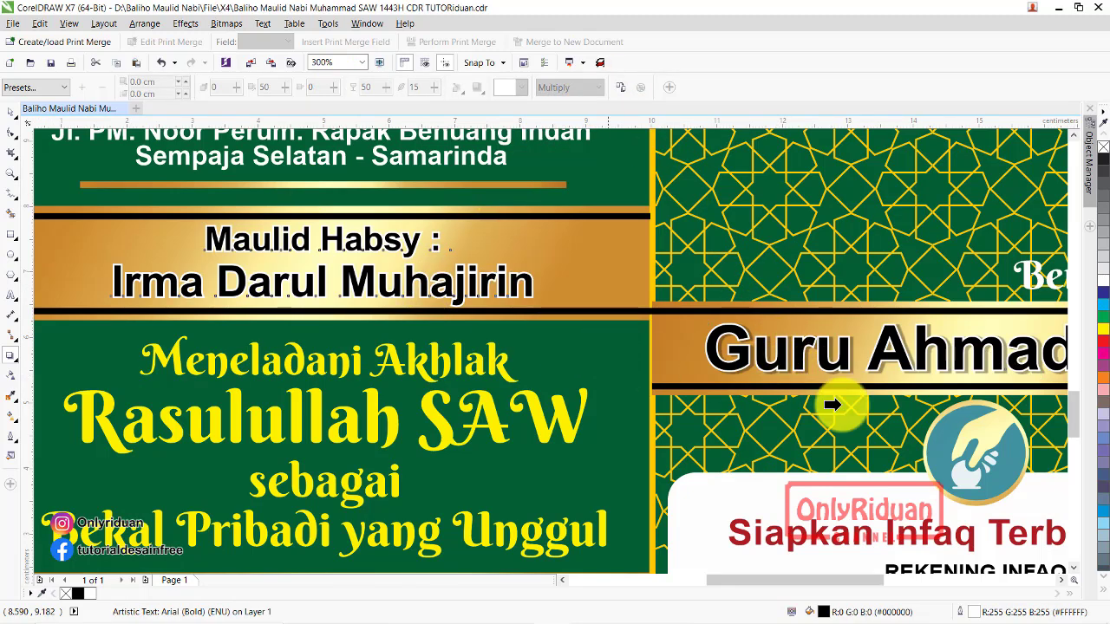
left_click(949, 373)
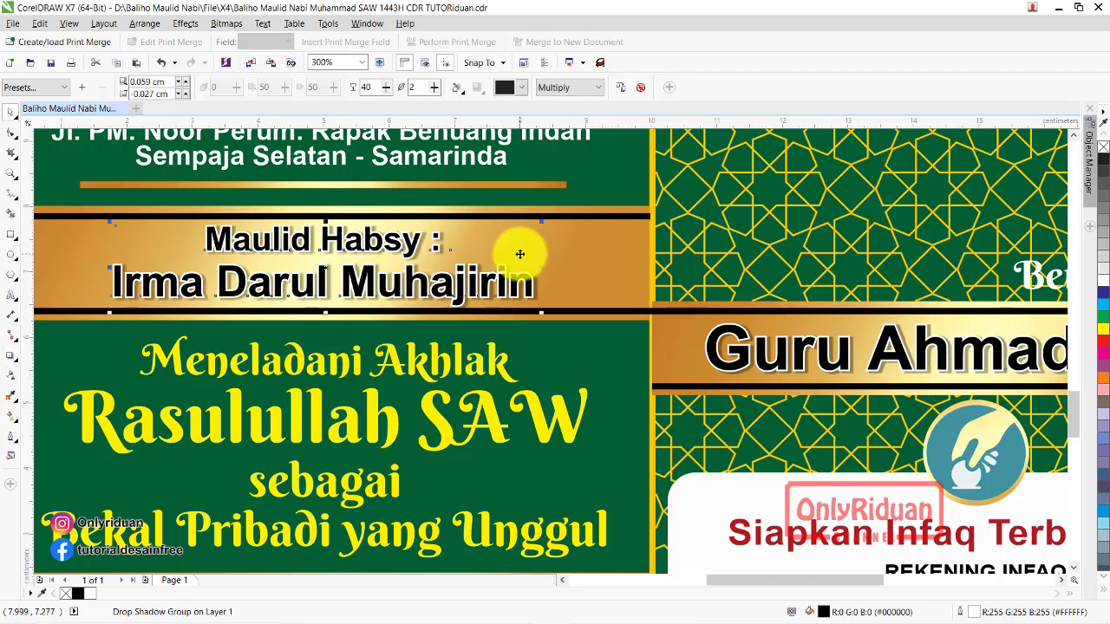
scroll(519, 255, "down", 3)
scroll(453, 344, "up", 3)
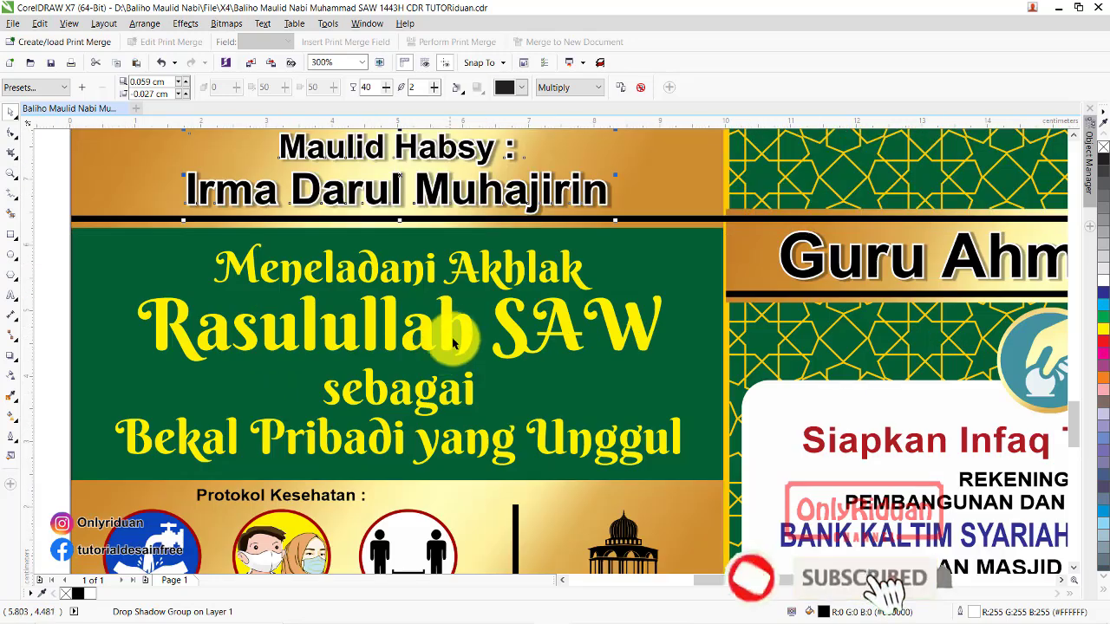
Set the yellow 'Meneladani Akhlak Rasulullah SAW' text outline to 2.0 pt.
left_click(453, 345)
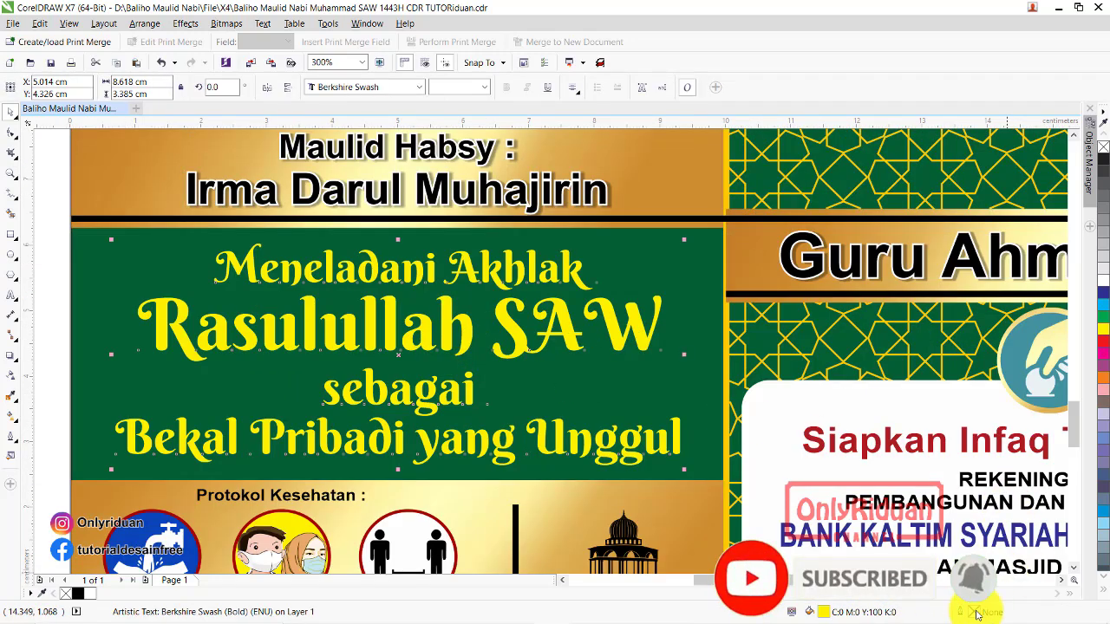
double_click(976, 612)
left_click(469, 215)
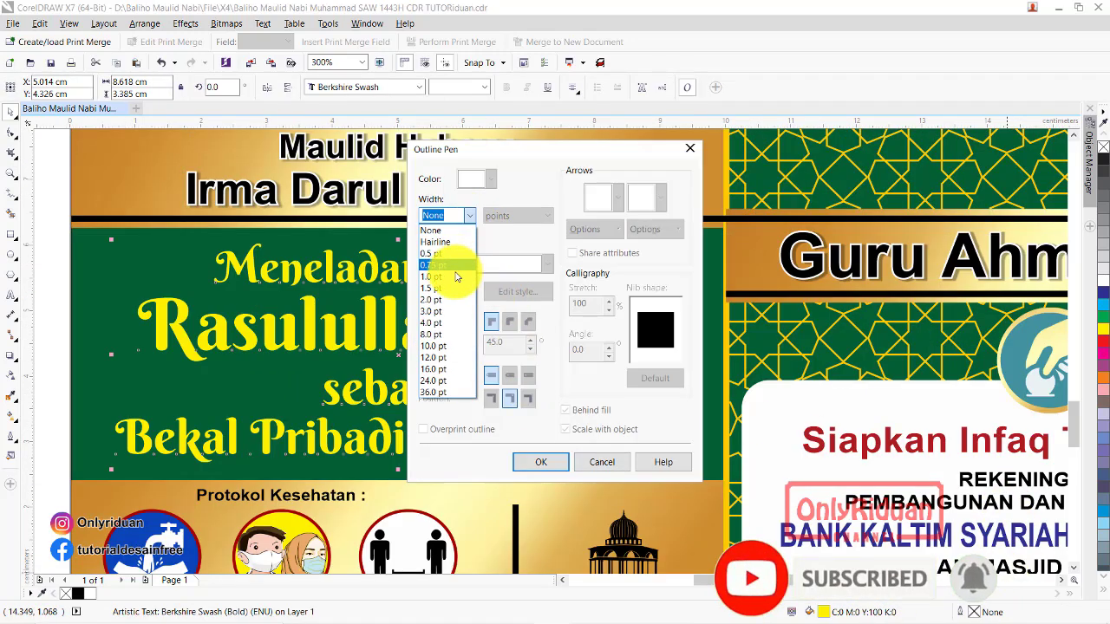
left_click(431, 299)
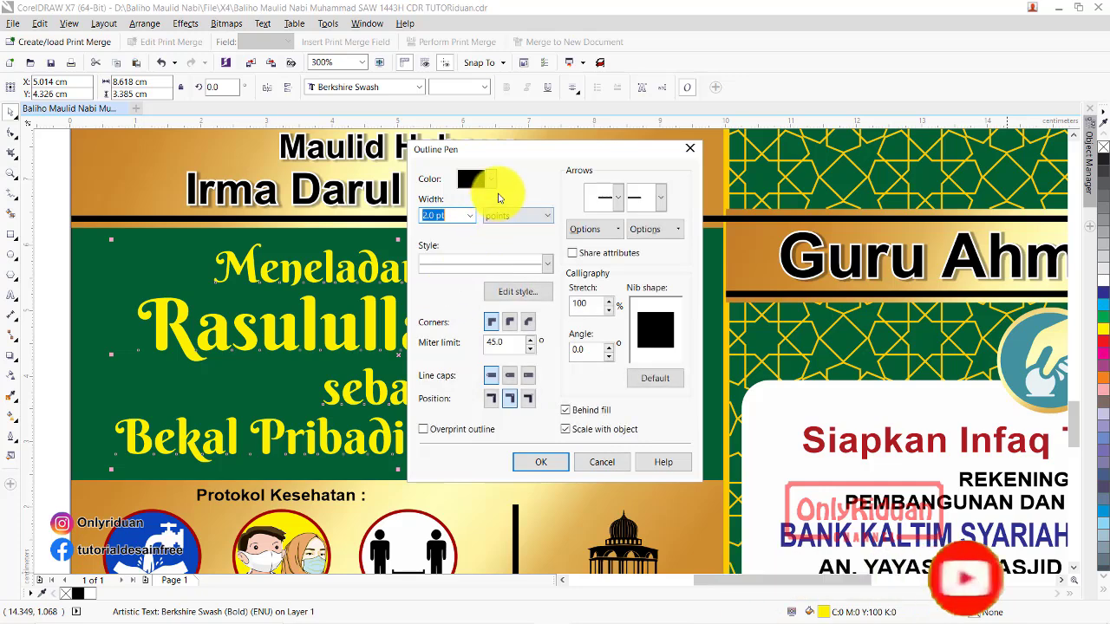
left_click(537, 461)
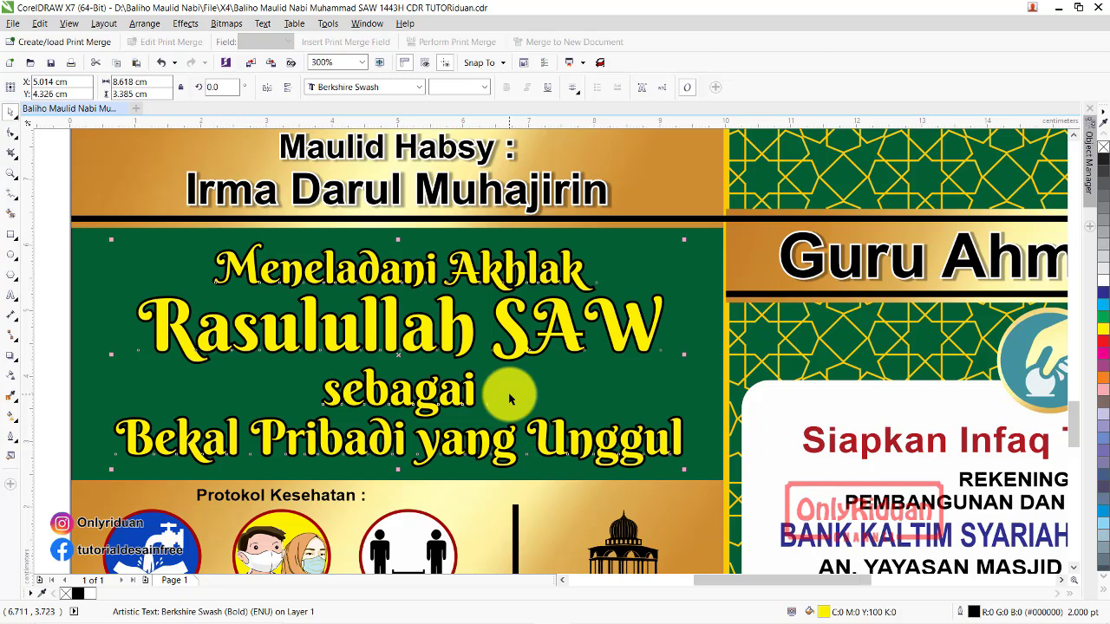
scroll(499, 351, "down", 1)
Start an image import and browse to the Pictures > Backdrop > TUTORiduan folder.
scroll(501, 353, "down", 1)
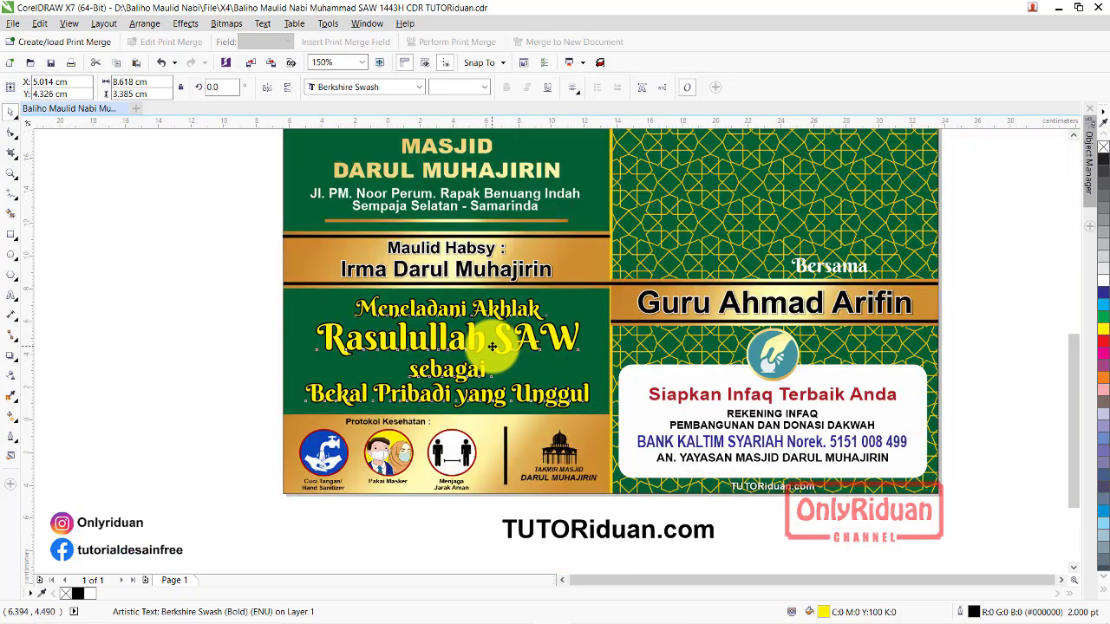
scroll(503, 355, "down", 2)
left_click(1074, 135)
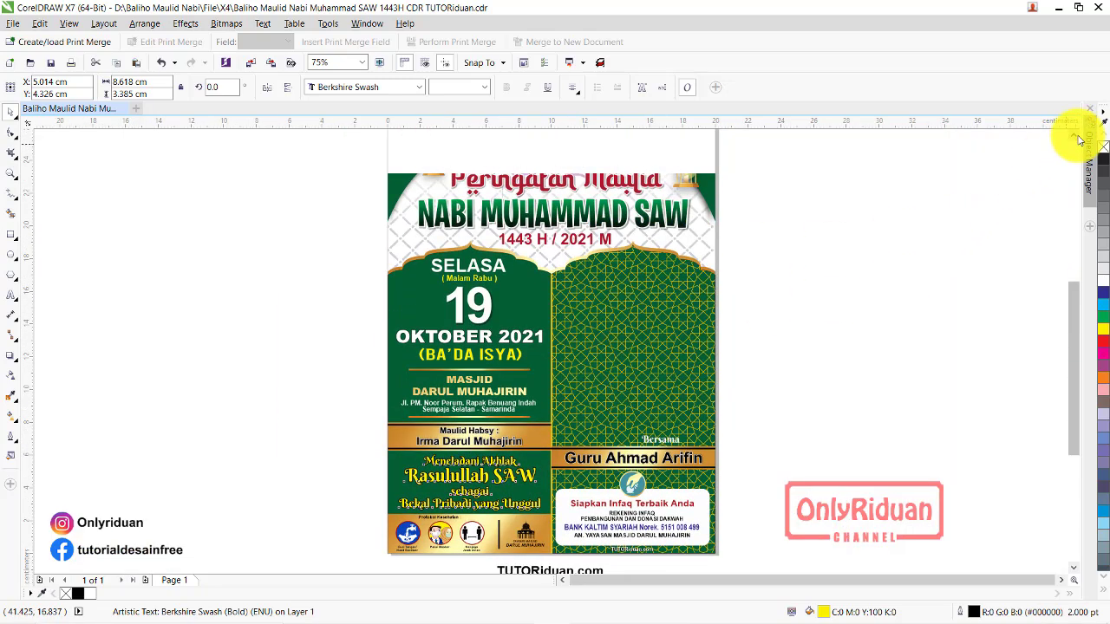
left_click(1073, 135)
left_click_drag(1069, 338, 1079, 334)
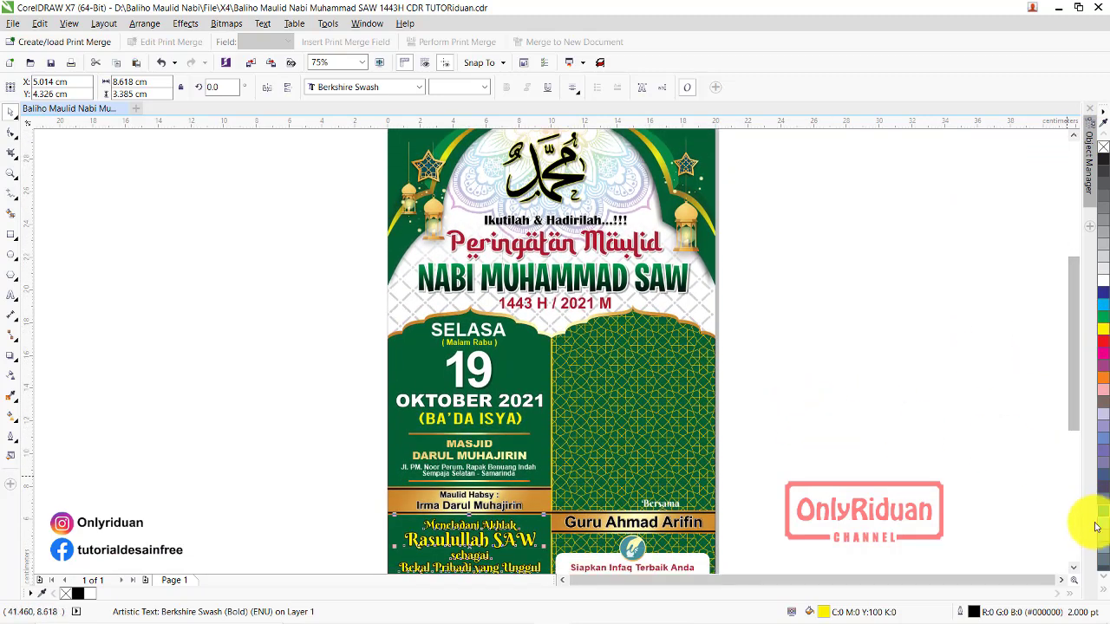
left_click(1073, 568)
left_click(1073, 568)
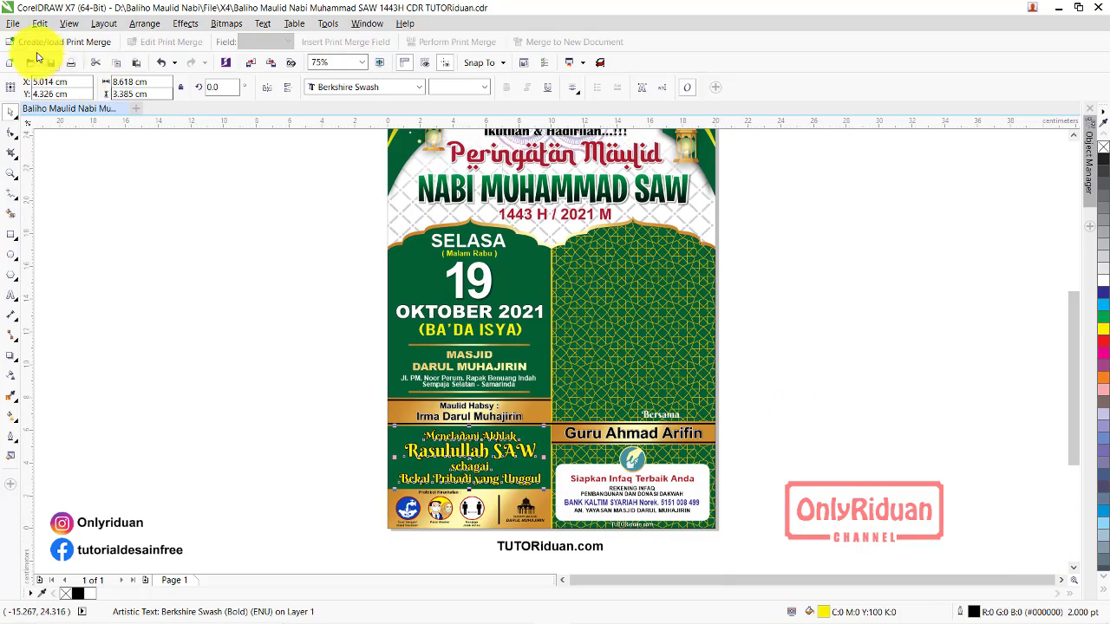
left_click(19, 27)
left_click(55, 231)
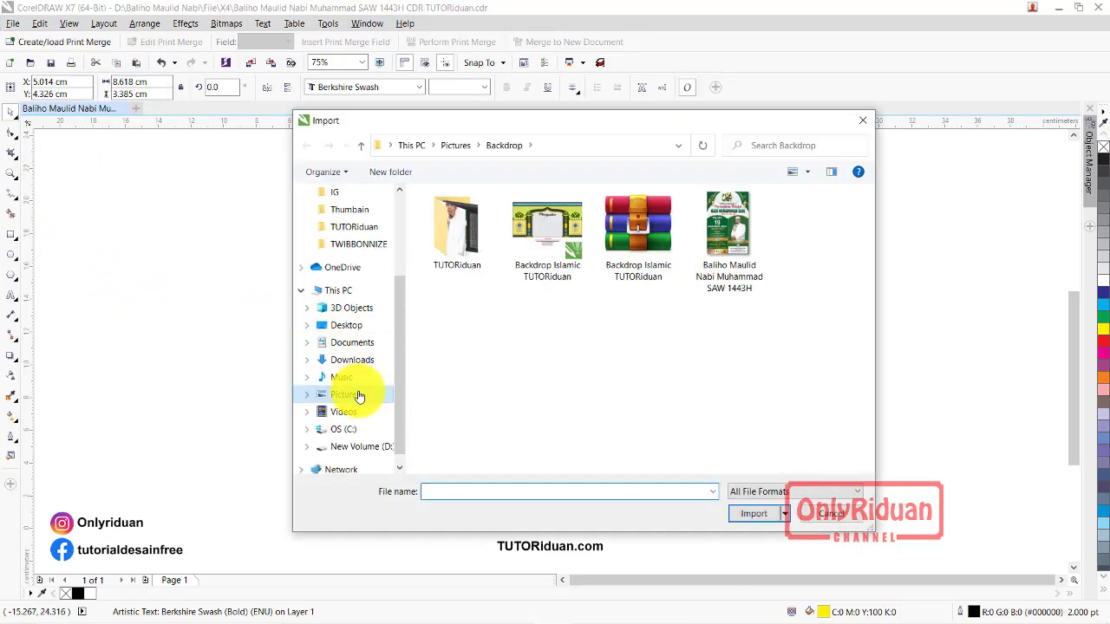
left_click(359, 395)
double_click(454, 247)
double_click(453, 251)
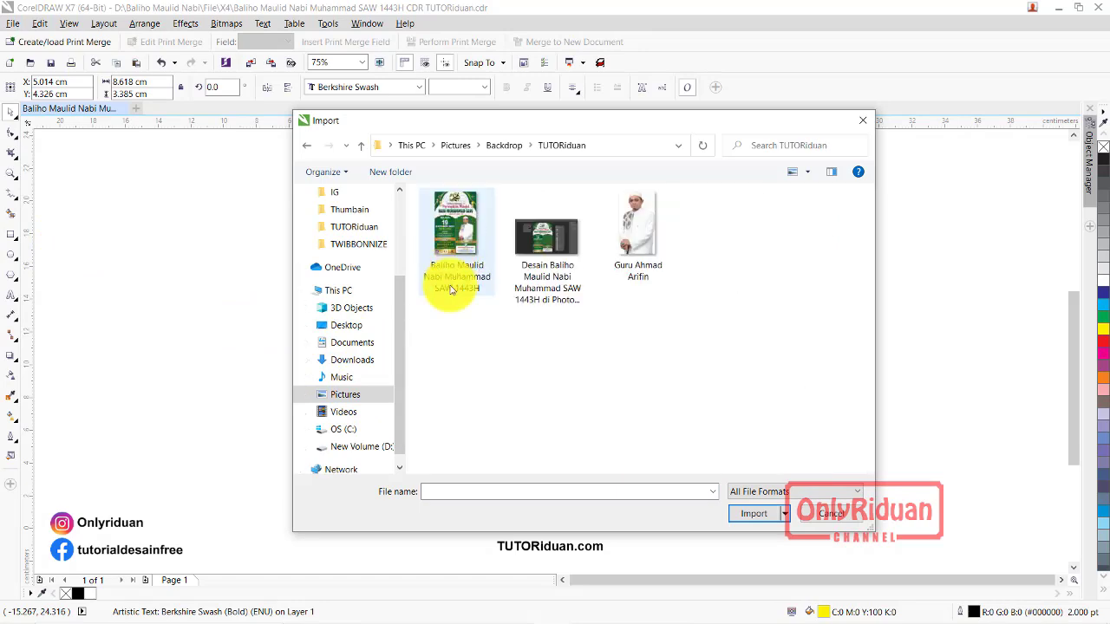
Import the speaker's photo and place it inside the green pattern panel.
left_click(633, 217)
left_click(752, 516)
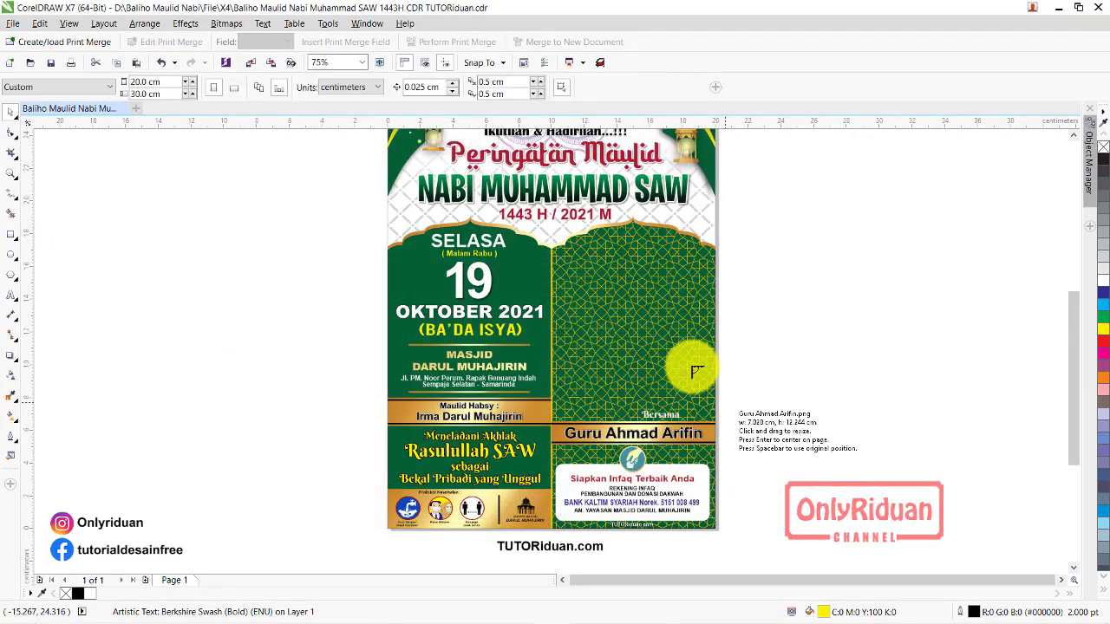
left_click(691, 433)
scroll(665, 354, "up", 2)
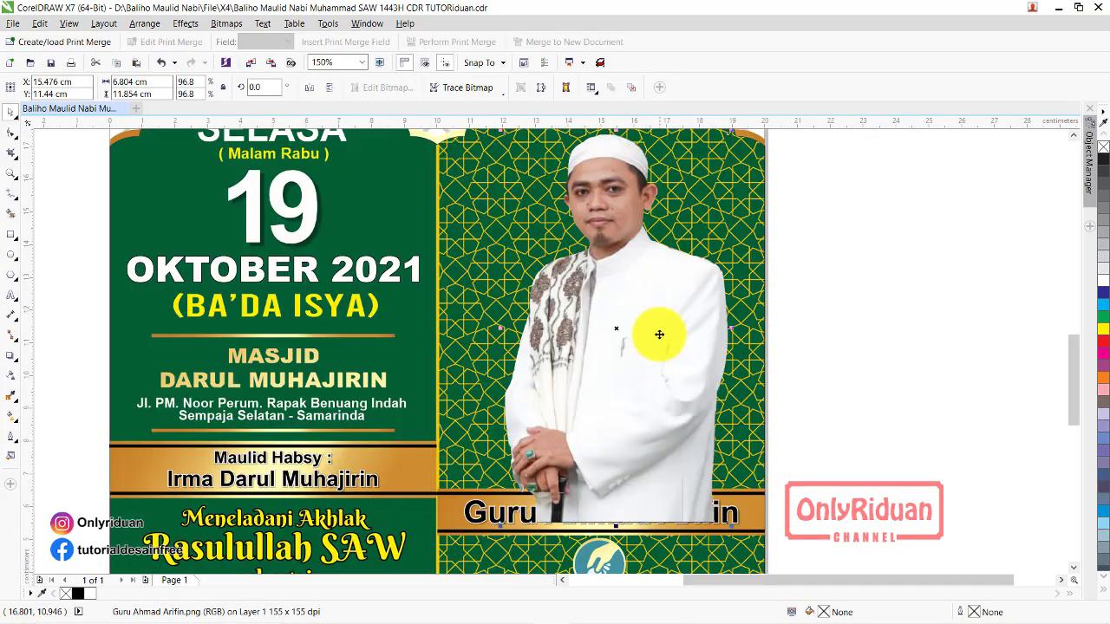
scroll(651, 332, "down", 2)
left_click_drag(640, 339, 635, 340)
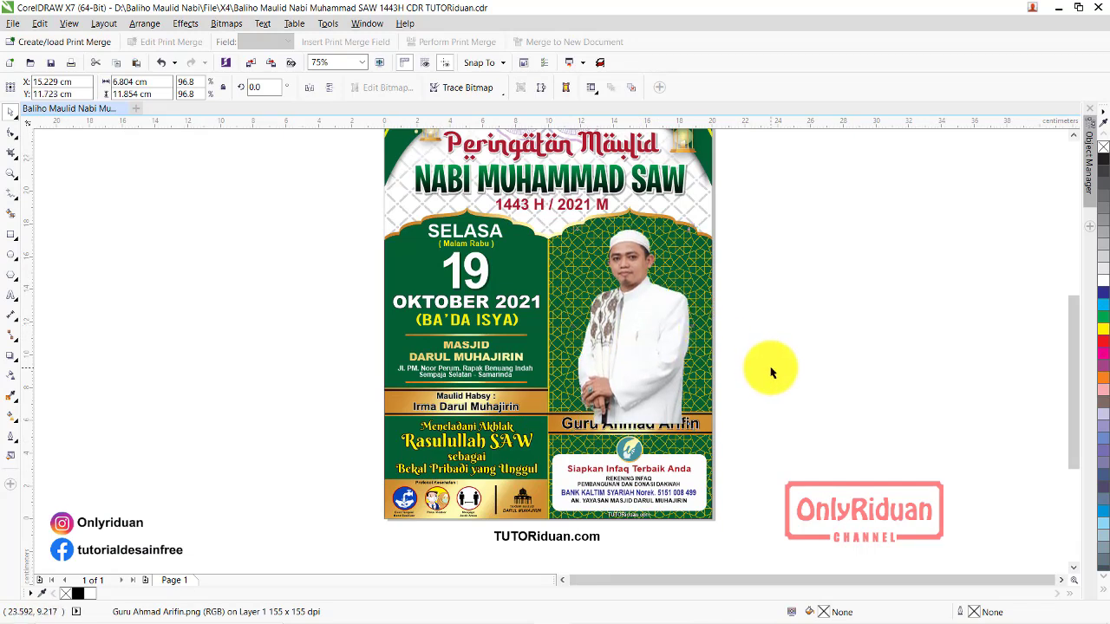
Zoom in on the name and infaq section and select the overlapping objects.
left_click(1040, 380)
left_click(11, 173)
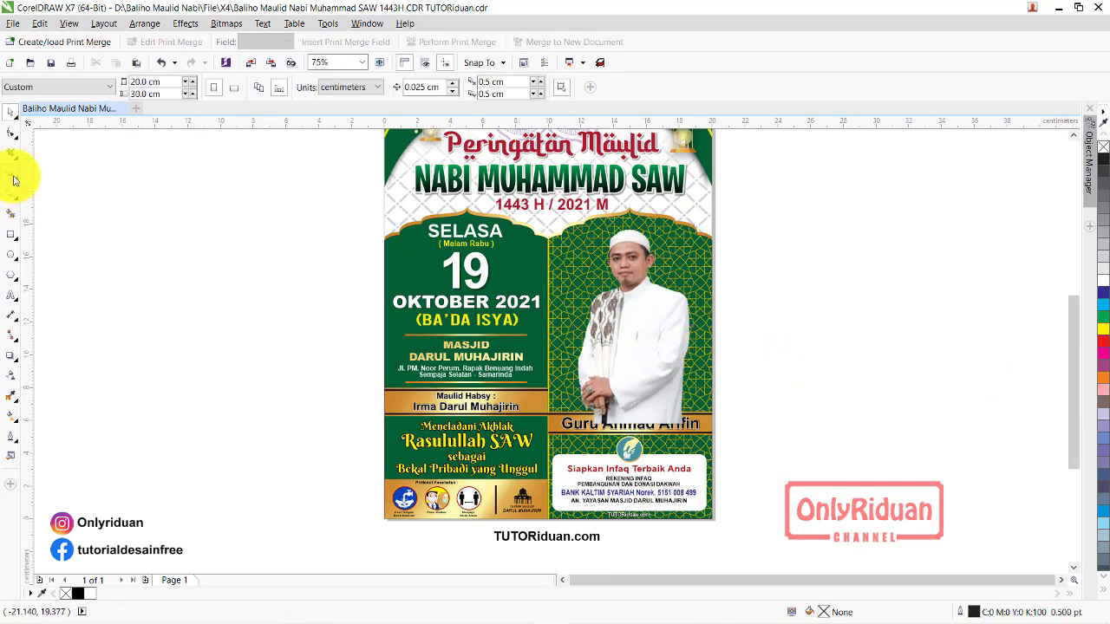
mouse_move(355, 369)
left_mouse_down()
mouse_move(591, 435)
mouse_move(751, 463)
left_mouse_up()
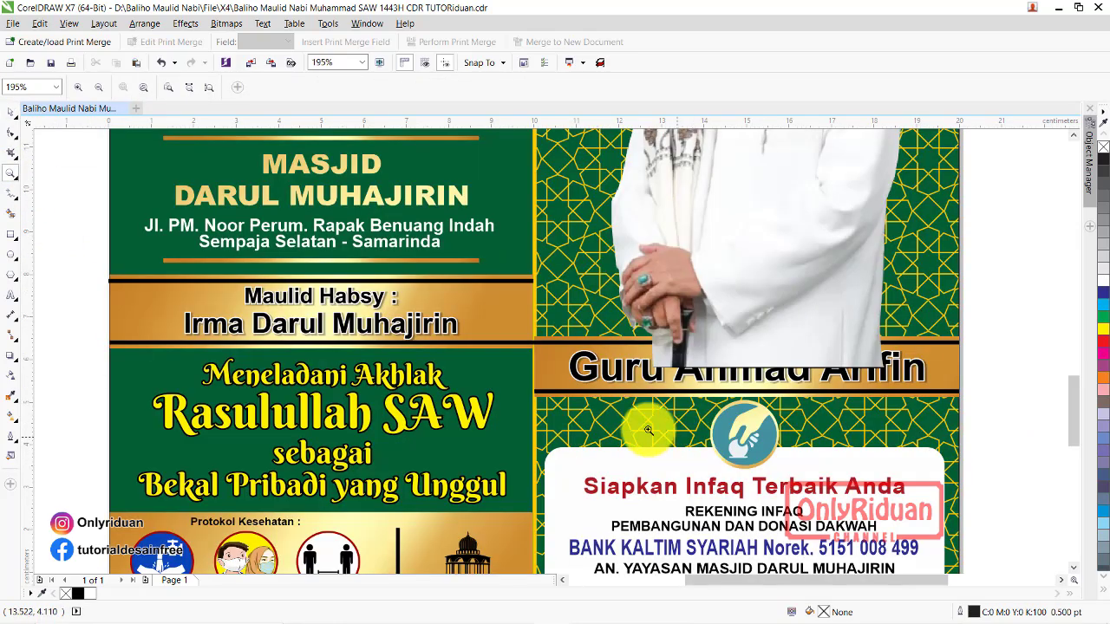
left_click(17, 114)
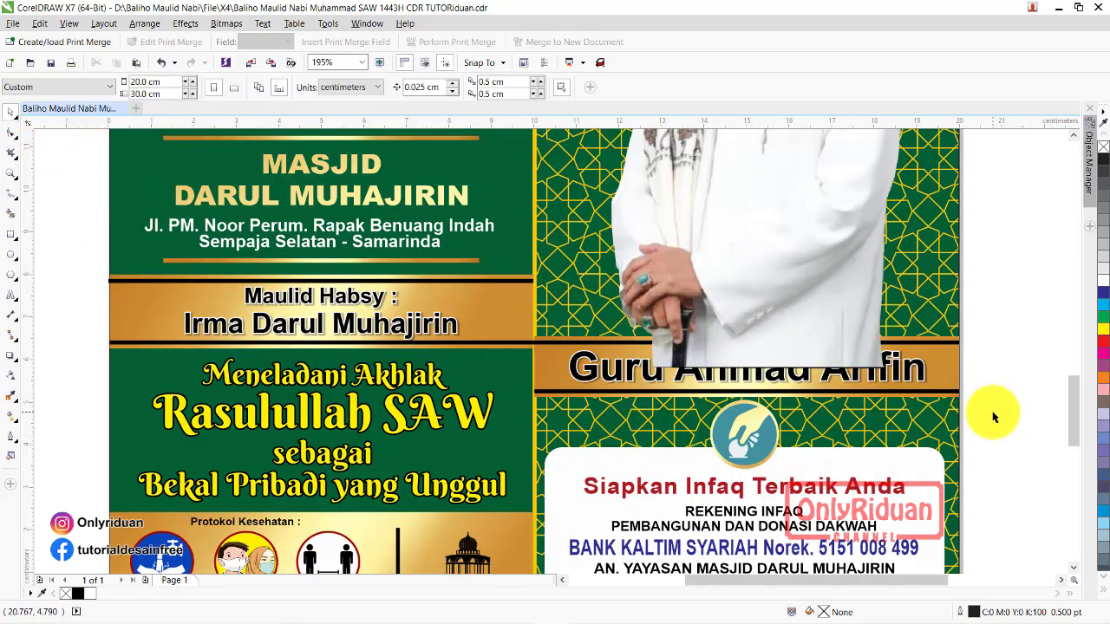
left_click_drag(149, 254, 94, 252)
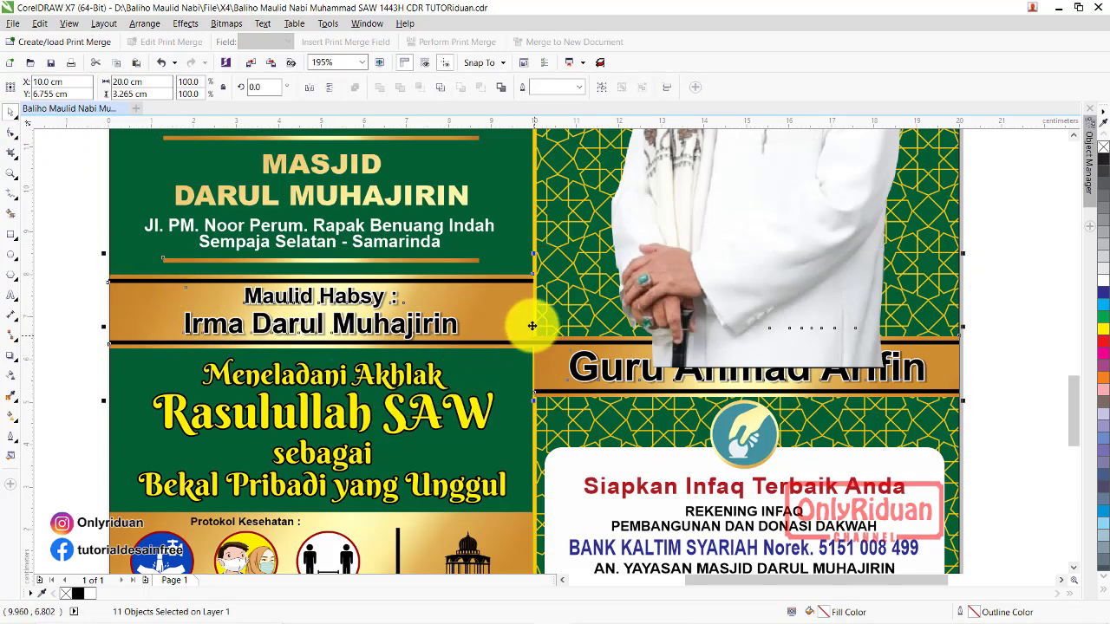
Bring the selected objects to front of layer so Bersama shows over the photo.
right_click(532, 326)
mouse_move(573, 191)
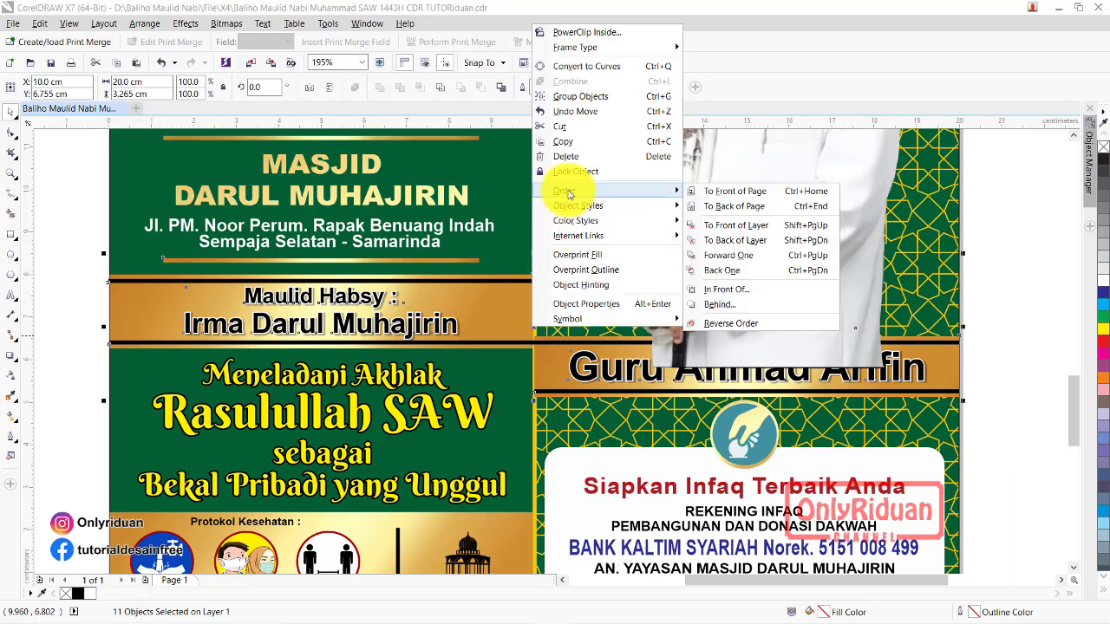
left_click(743, 191)
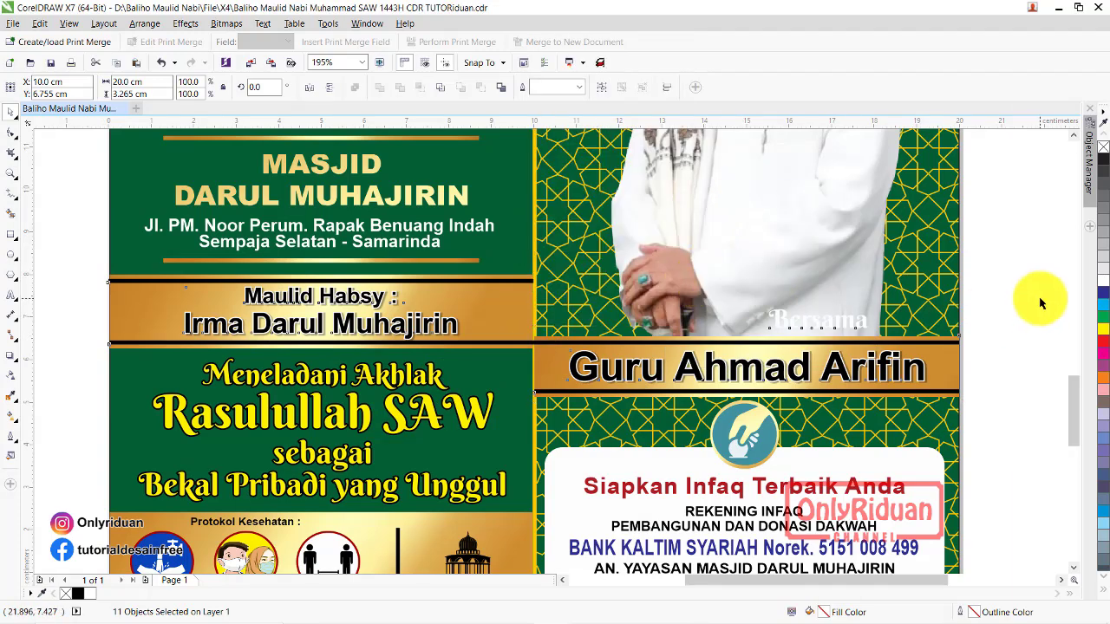
left_click(818, 321)
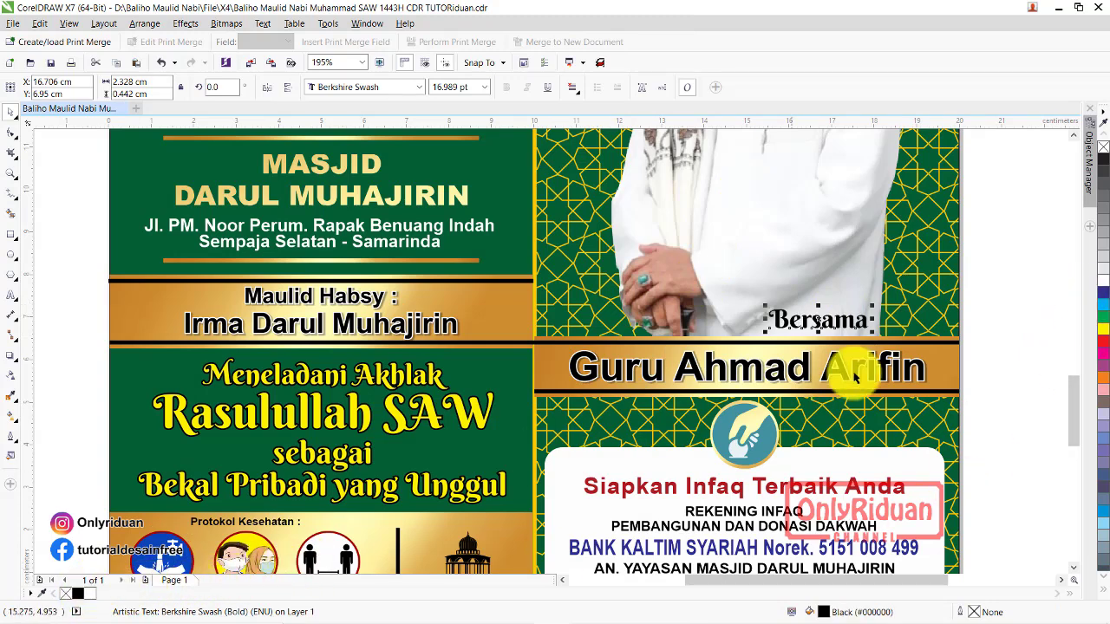
left_click(993, 239)
Select the speaker's photo in the green patterned panel.
scroll(1077, 142, "up", 2)
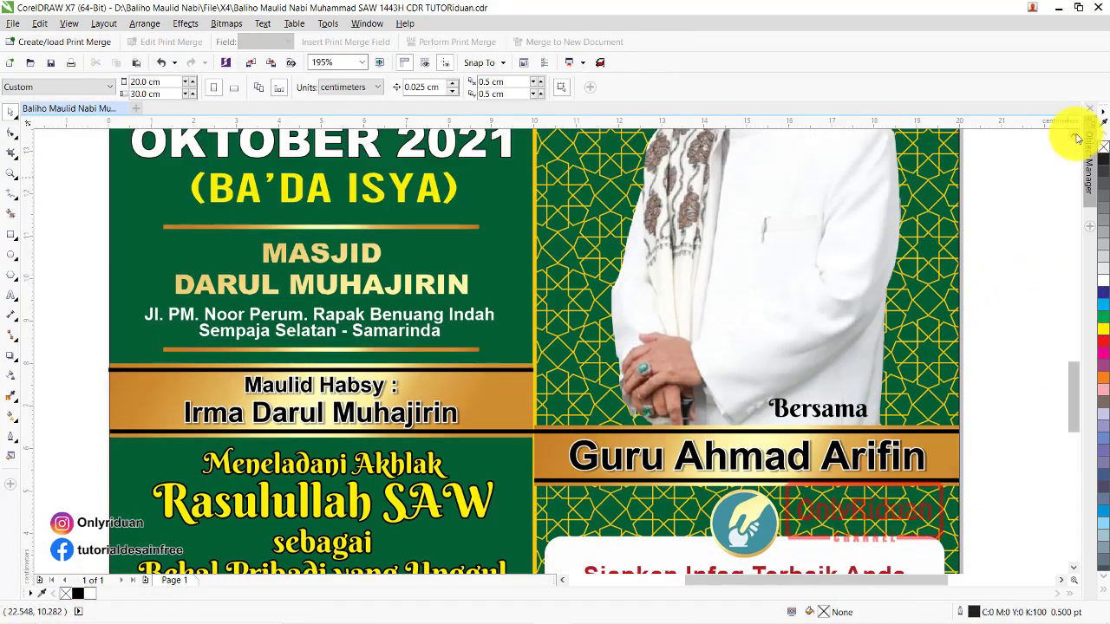
scroll(1078, 141, "up", 2)
scroll(1078, 141, "up", 2)
scroll(1077, 142, "up", 2)
left_click(737, 314)
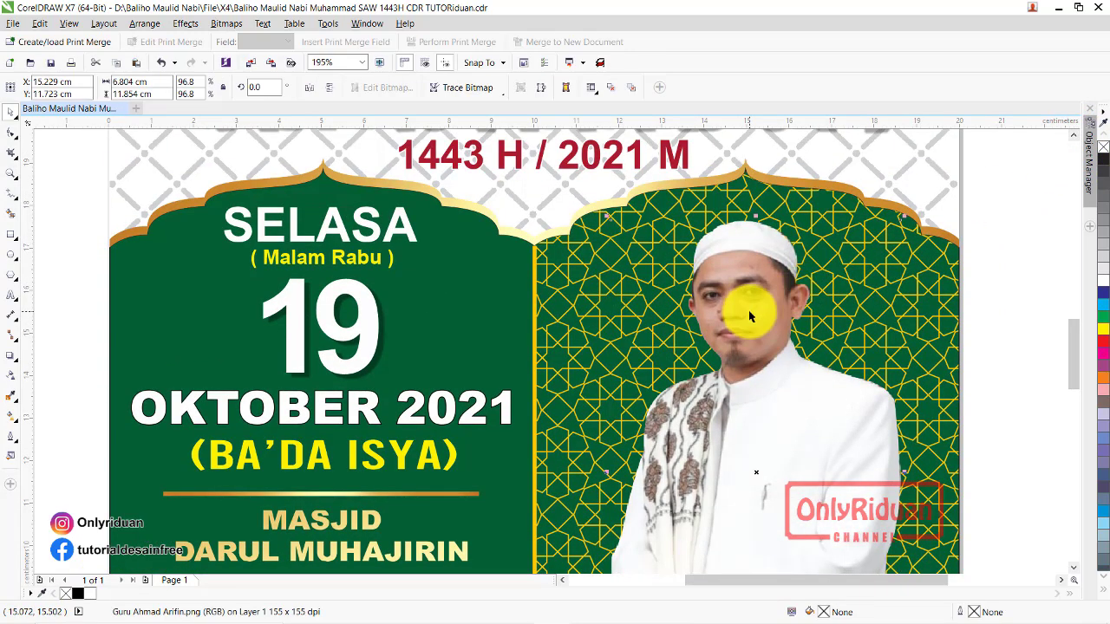
scroll(1074, 356, "down", 2)
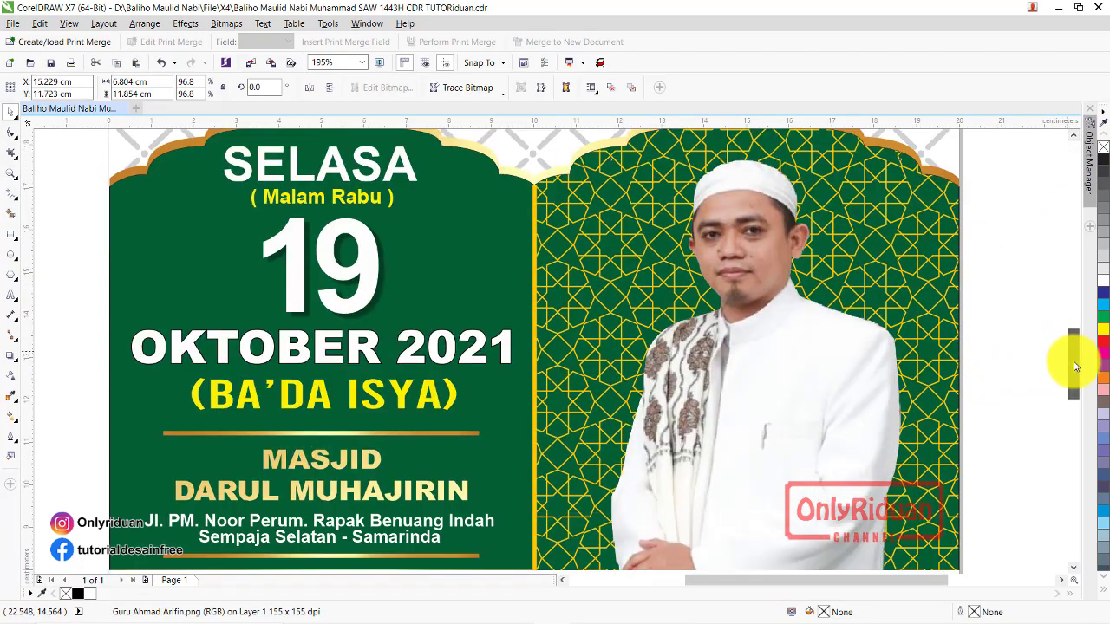
Give the photo a glow-preset drop shadow in black with feather 10.
left_click(12, 361)
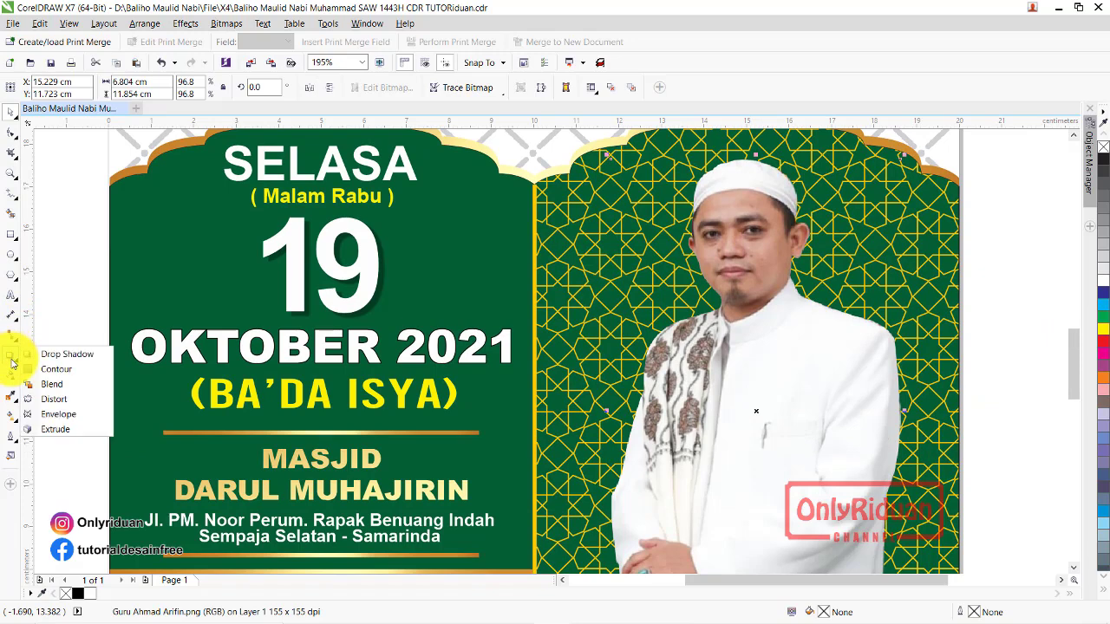
left_click(44, 354)
left_click(61, 88)
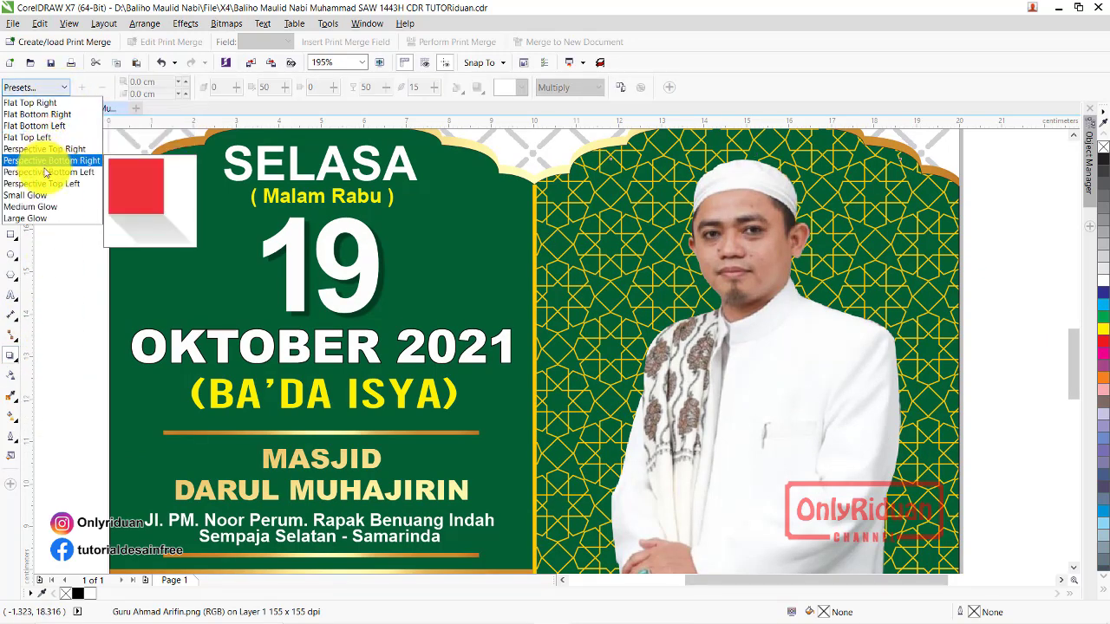
left_click(34, 206)
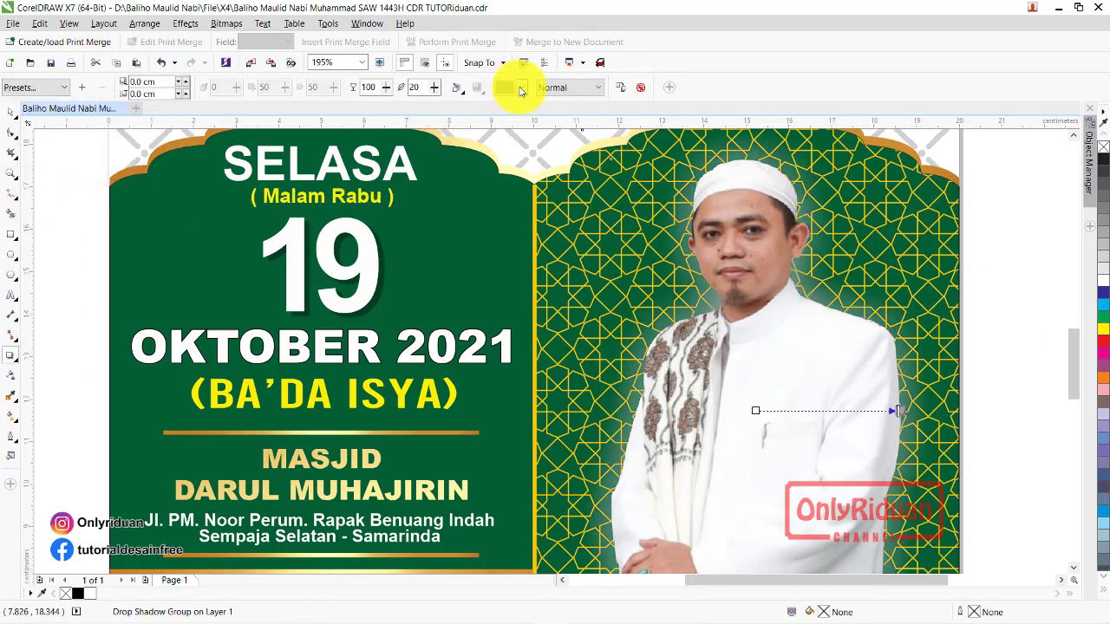
left_click(521, 89)
left_click(510, 105)
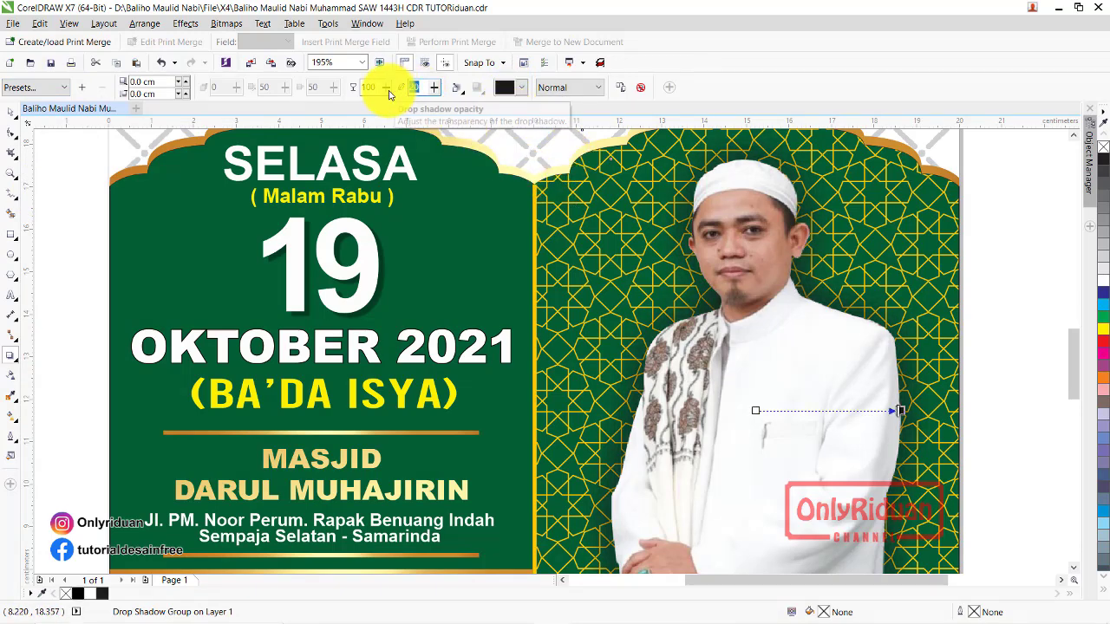
type("10")
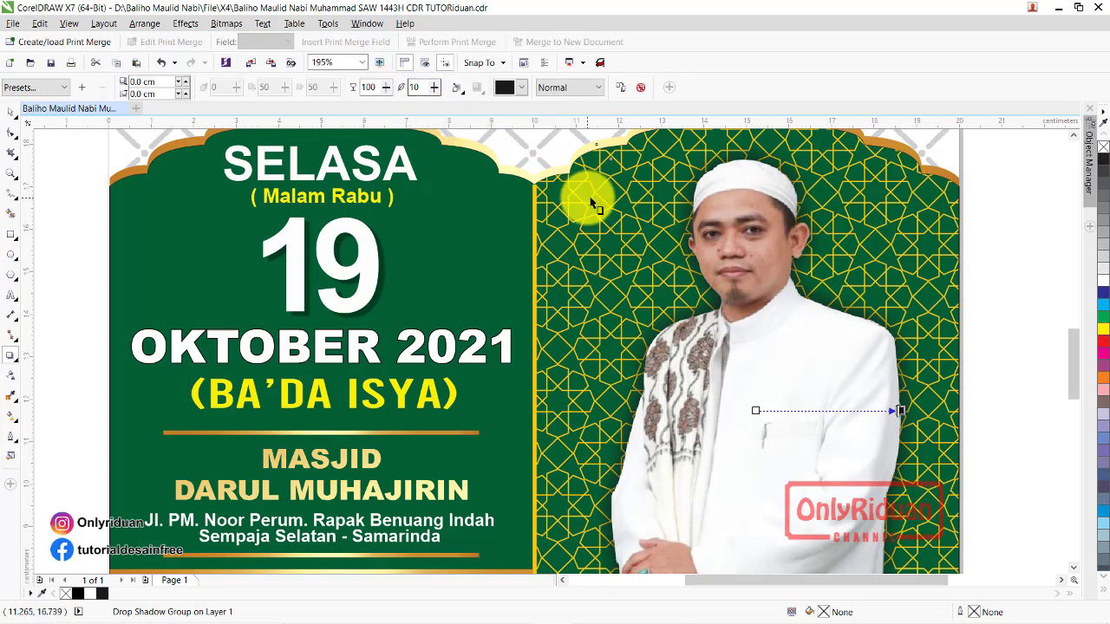
scroll(586, 196, "down", 2)
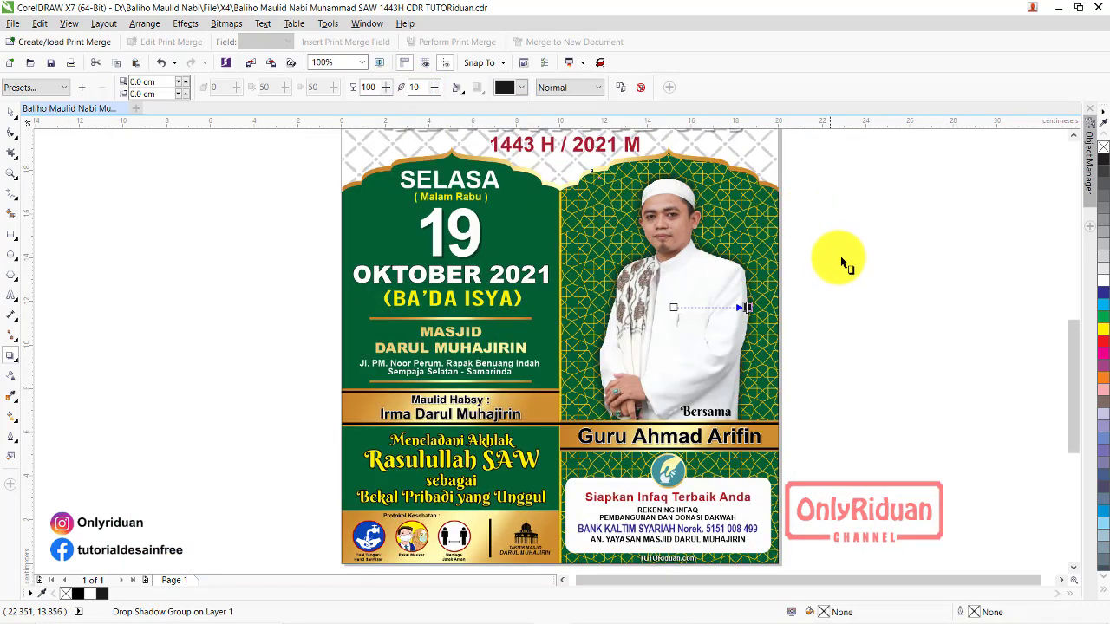
left_click(1073, 135)
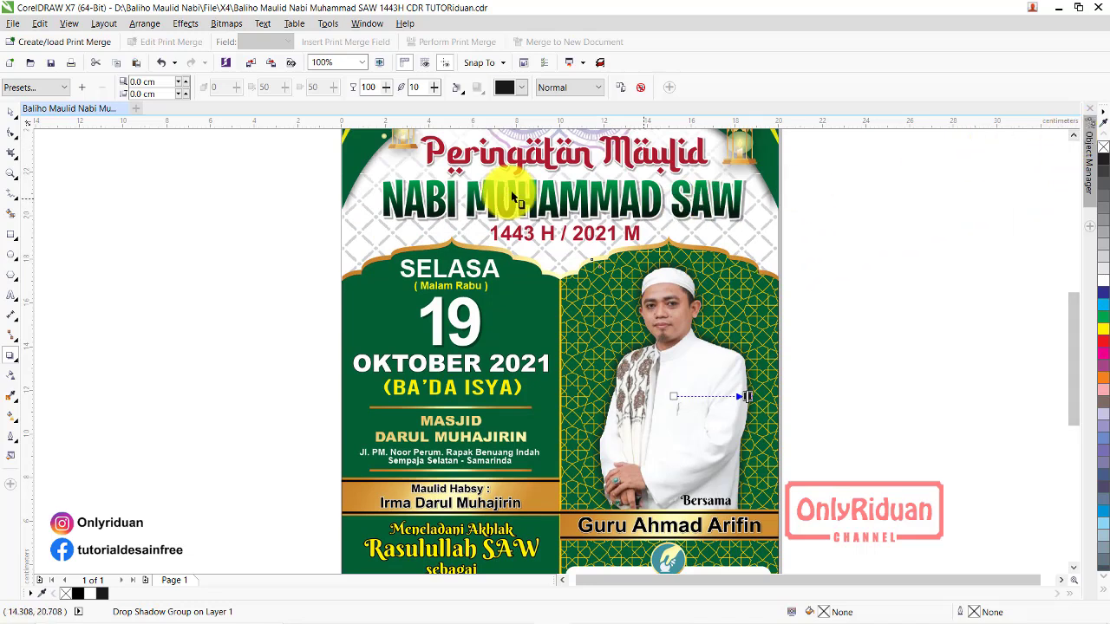
Select the NABI MUHAMMAD SAW title, try the Interactive Fill tool, then deselect it.
left_click(11, 111)
left_click(496, 195)
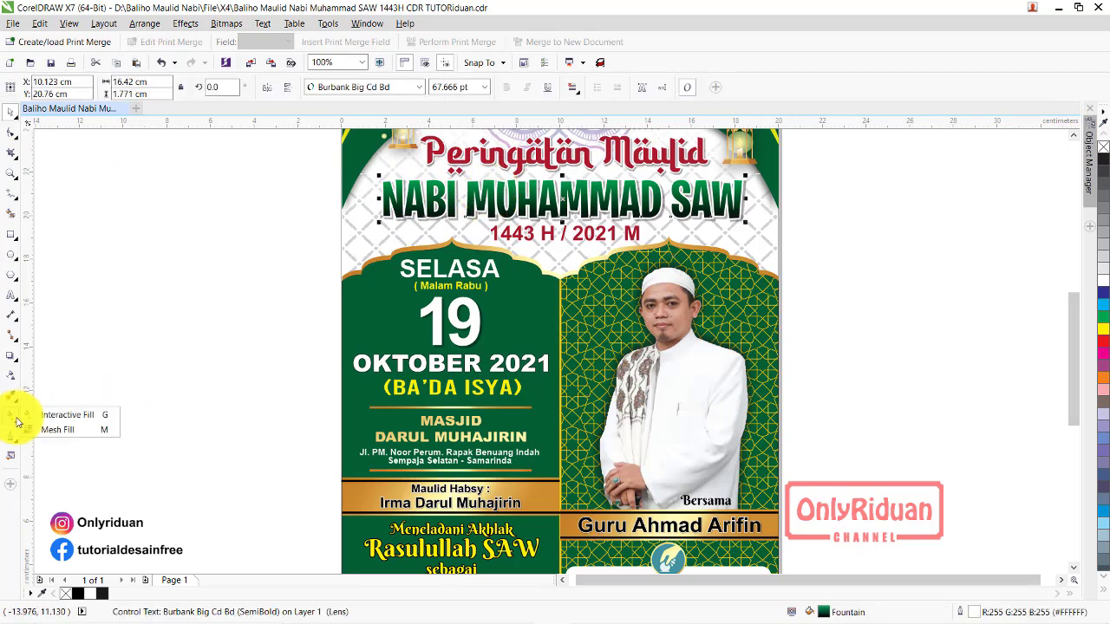
left_click(62, 416)
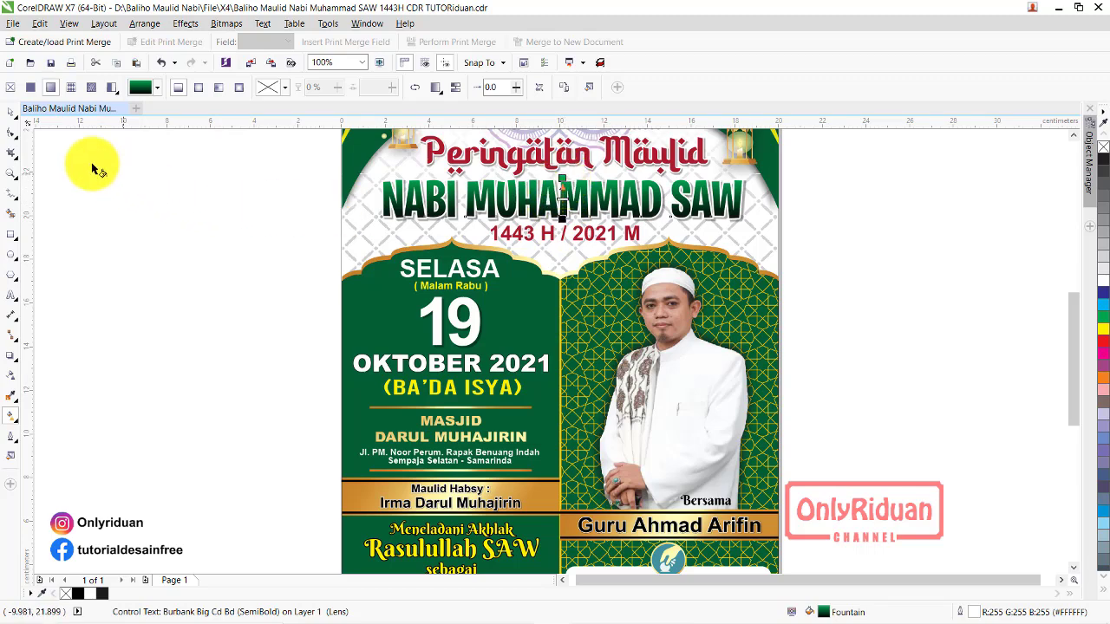
left_click(11, 111)
left_click(198, 221)
Zoom to frame the whole poster, then bring up File Explorer from the taskbar.
scroll(473, 284, "down", 2)
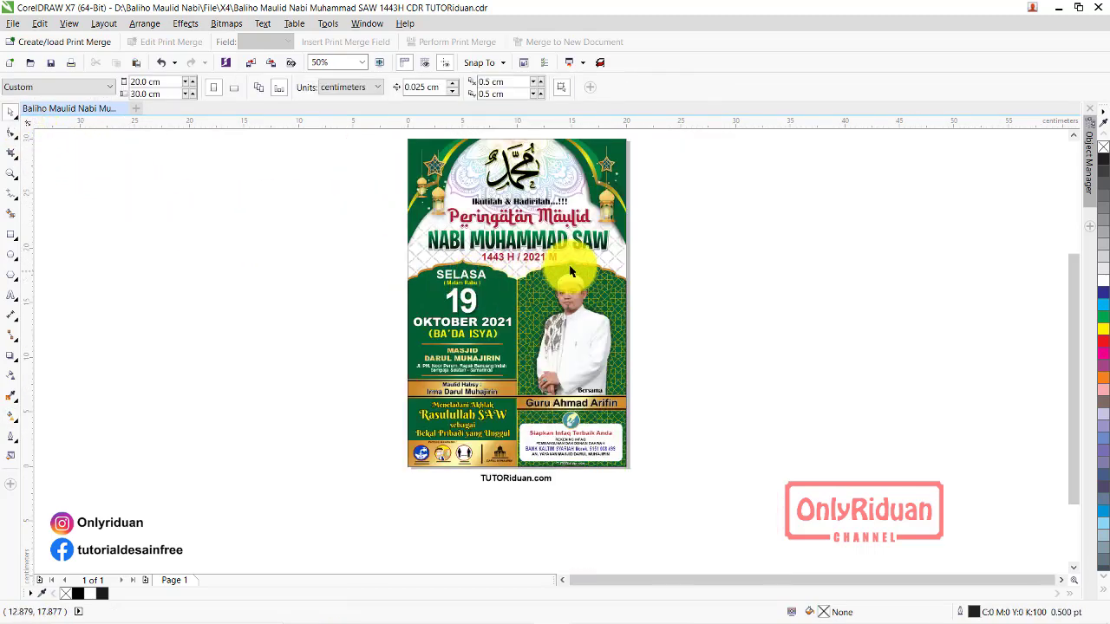
left_click(11, 173)
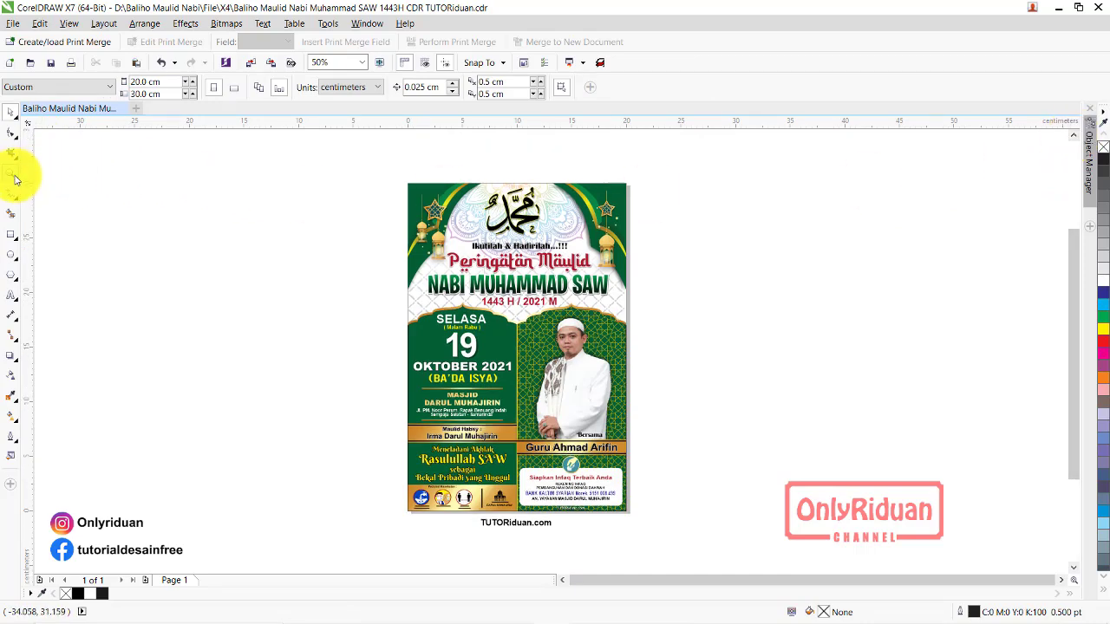
left_click_drag(380, 165, 678, 520)
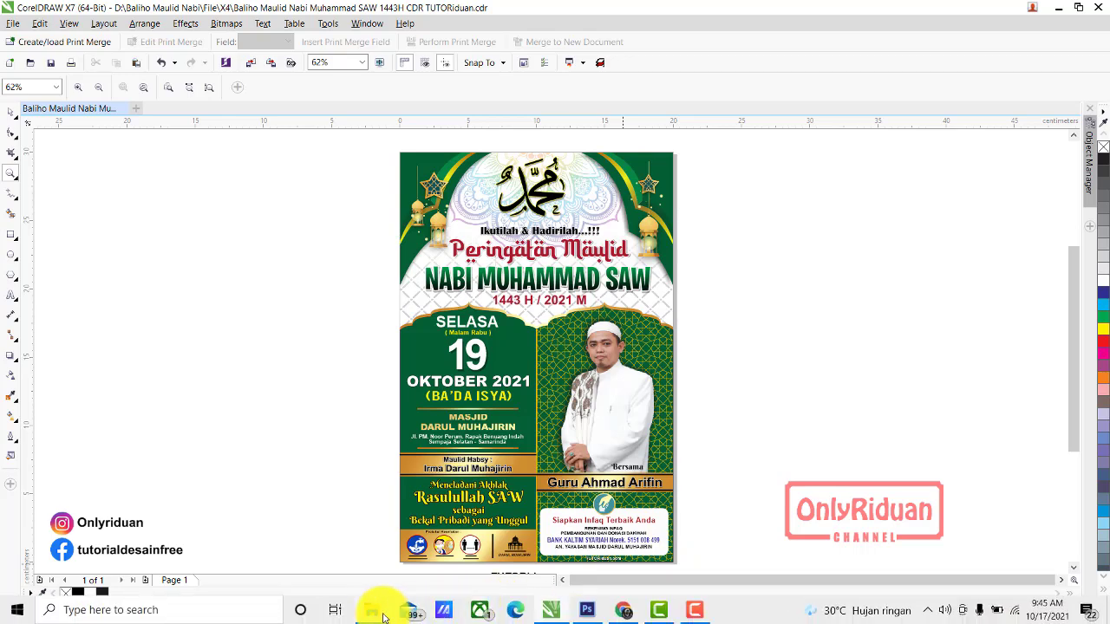
left_click(373, 610)
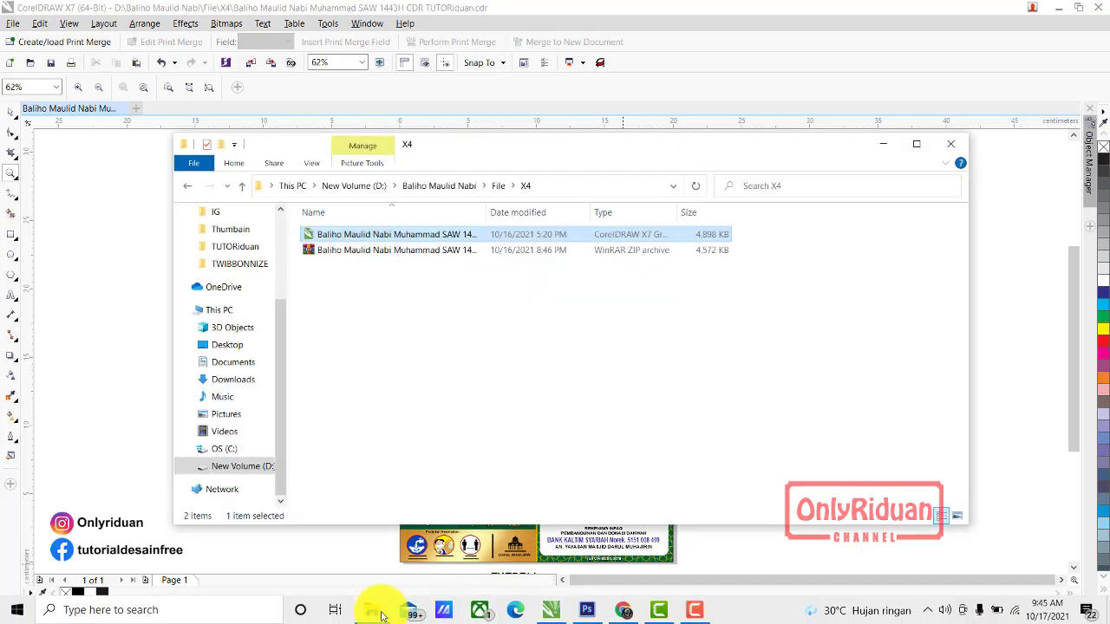
Go up to the File folder and open its PSD subfolder.
left_click(498, 186)
double_click(339, 252)
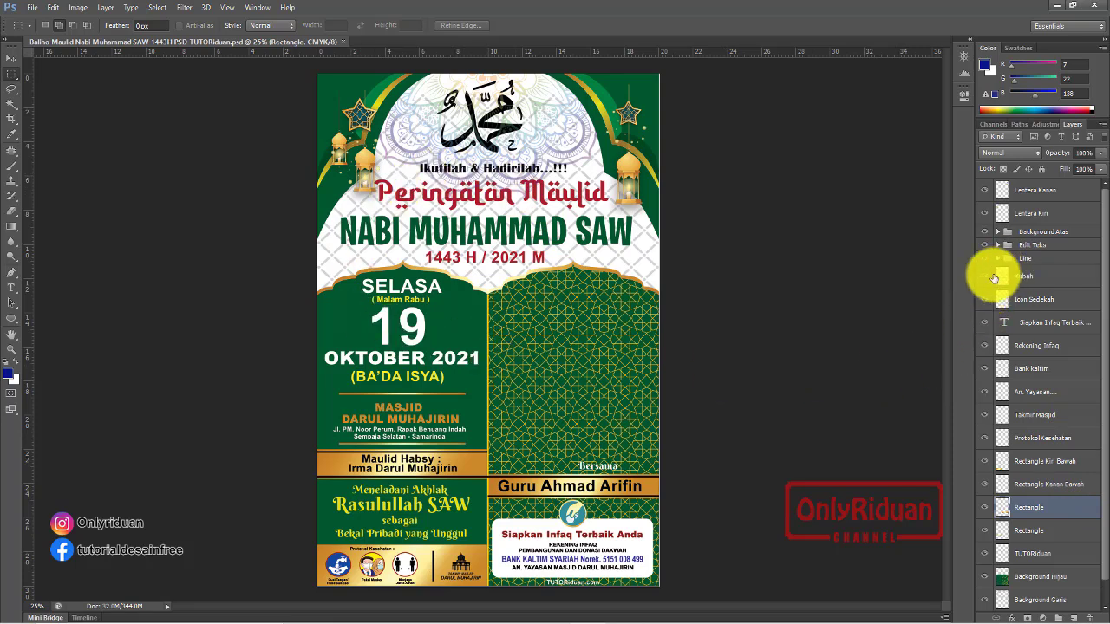
Expand Background Atas, select Layer-44, and float the Layers panel out of the dock.
left_click(998, 245)
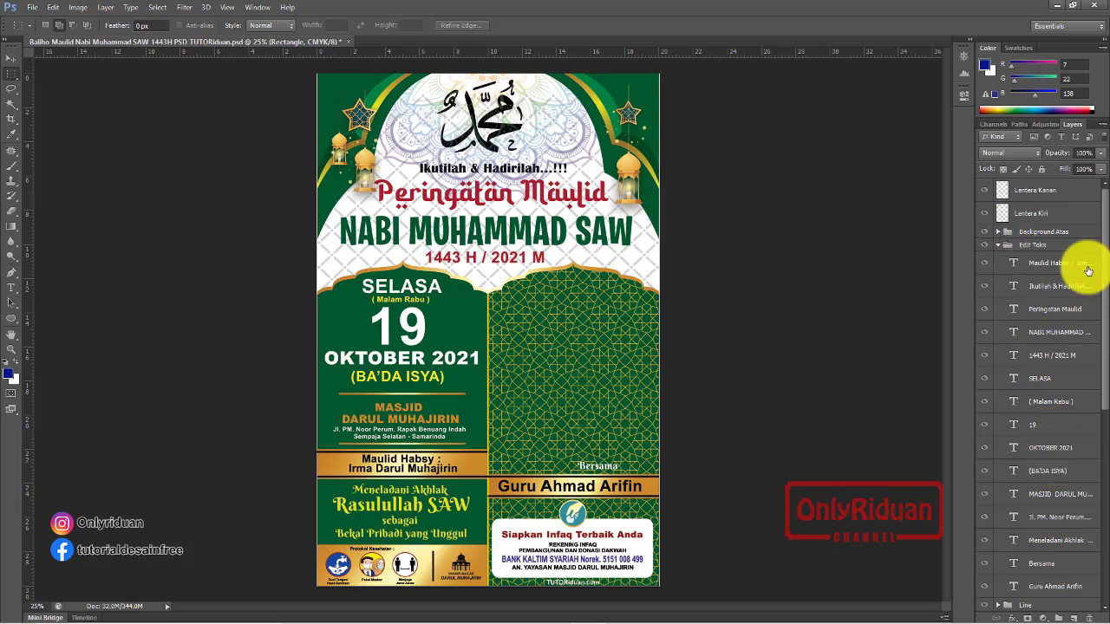
left_click(998, 246)
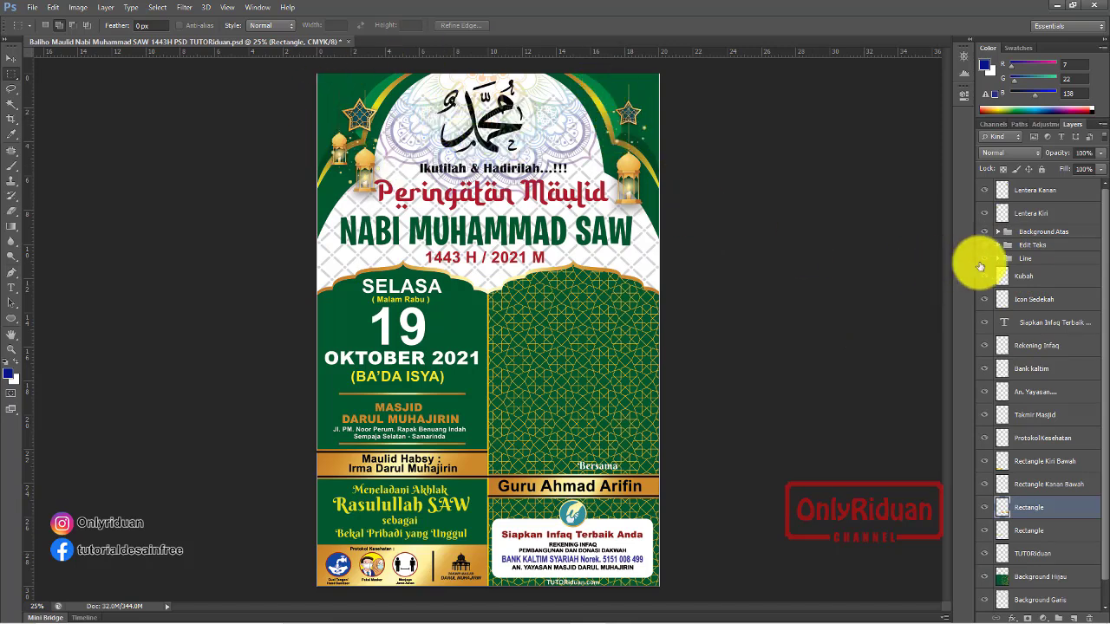
left_click(998, 232)
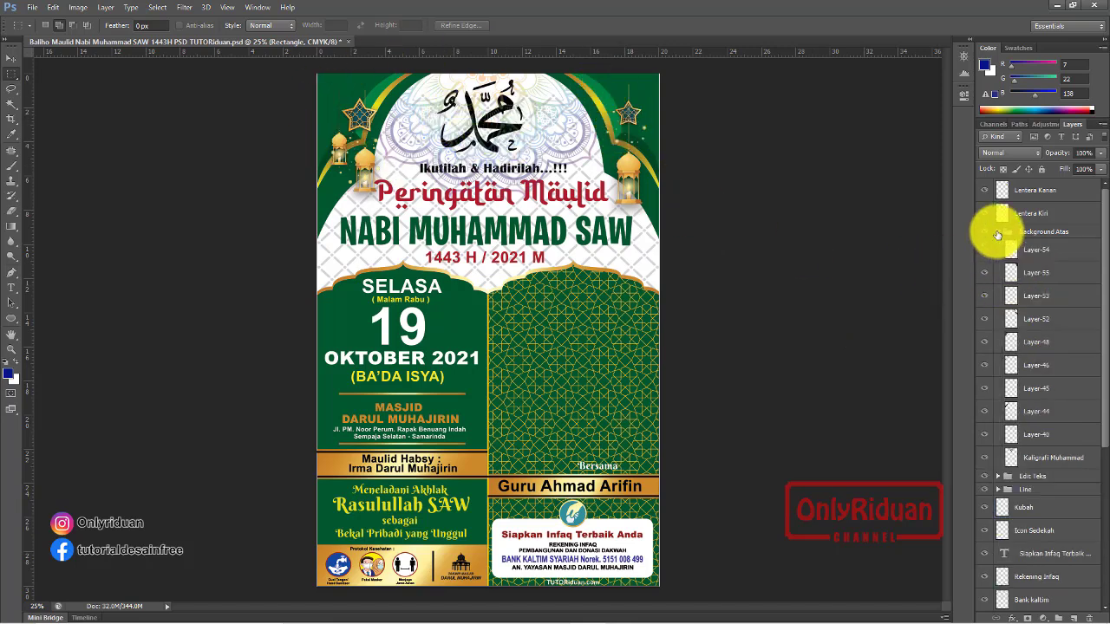
left_click(1045, 314)
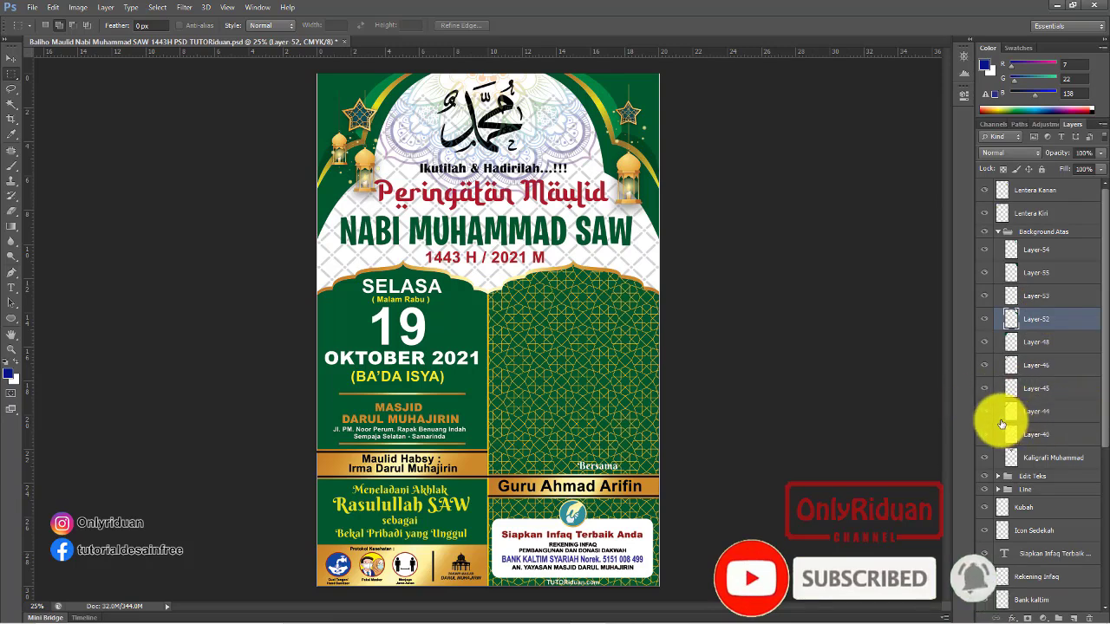
left_click(1062, 411)
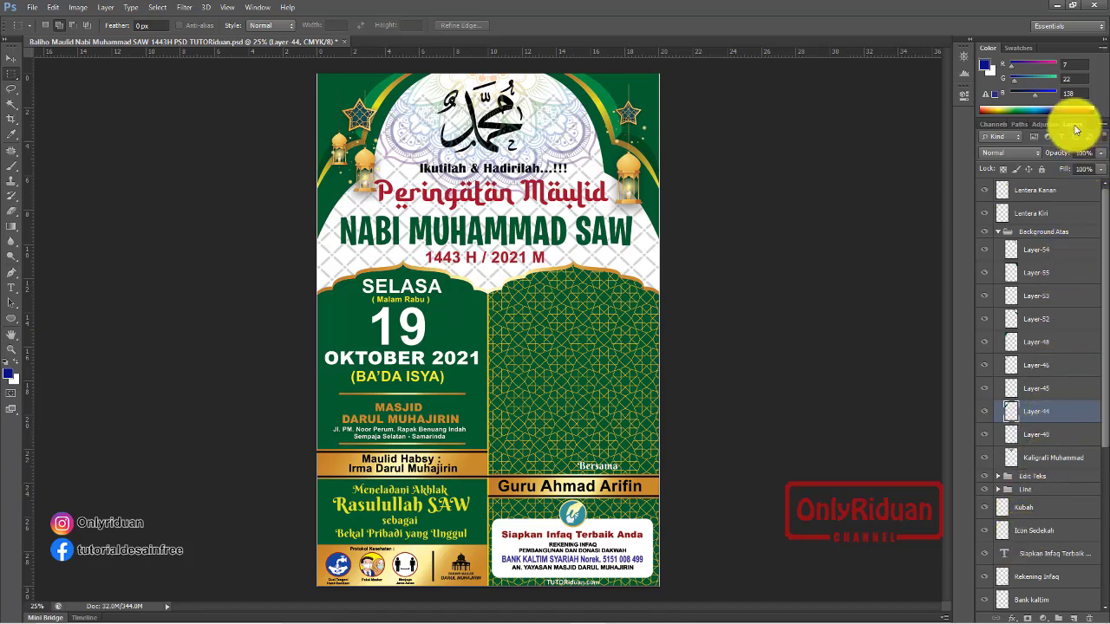
left_click_drag(1072, 124, 817, 78)
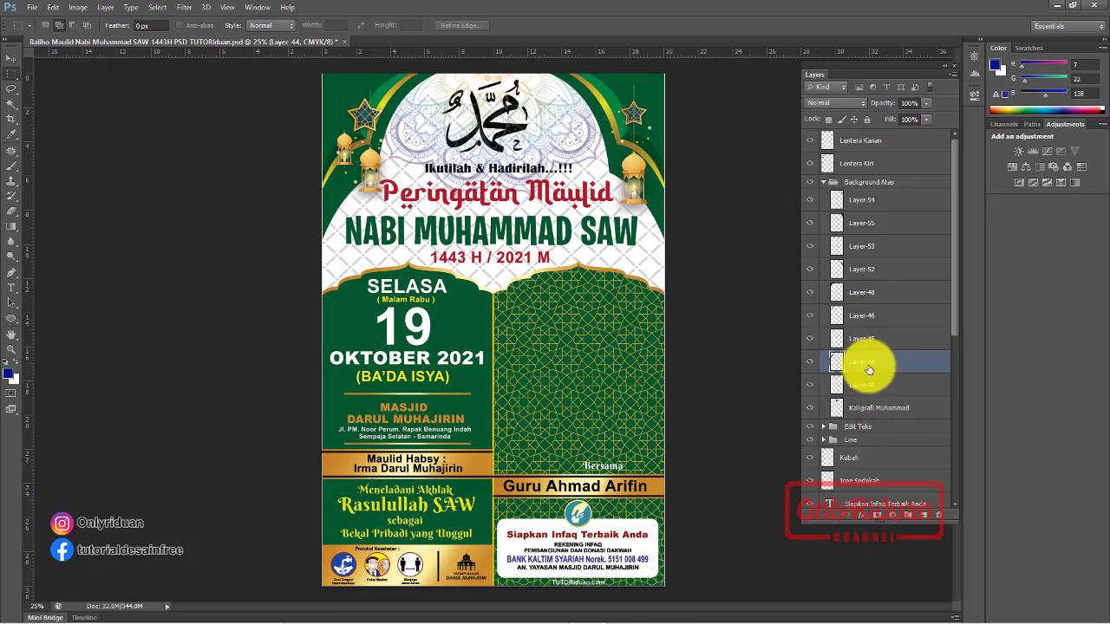
Add a Drop Shadow effect to Layer-44.
left_click(861, 517)
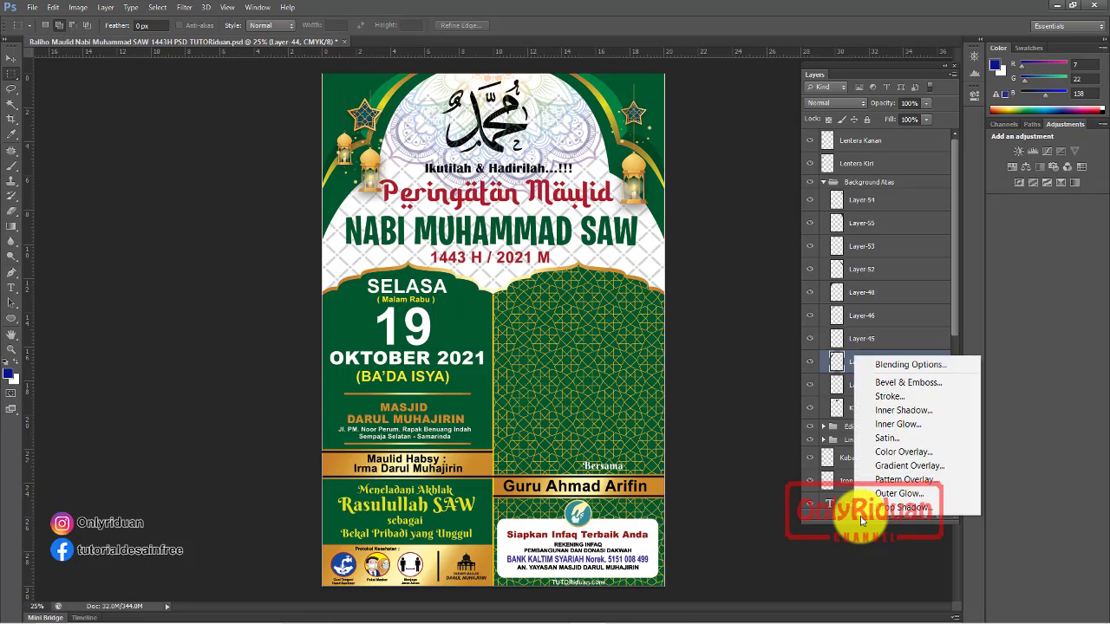
left_click(865, 508)
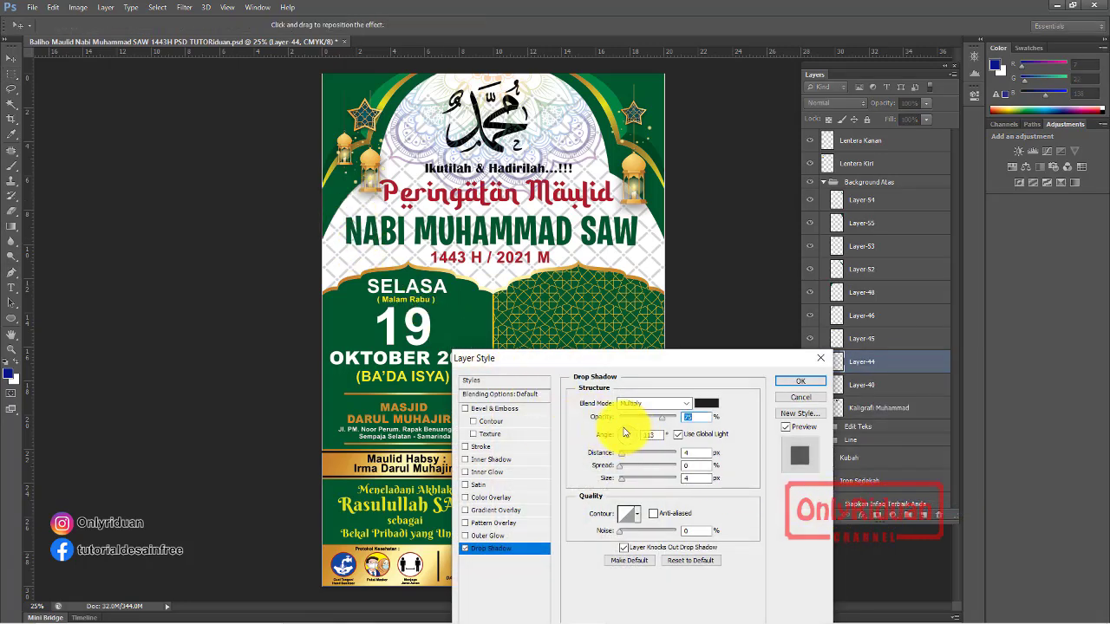
left_click(625, 432)
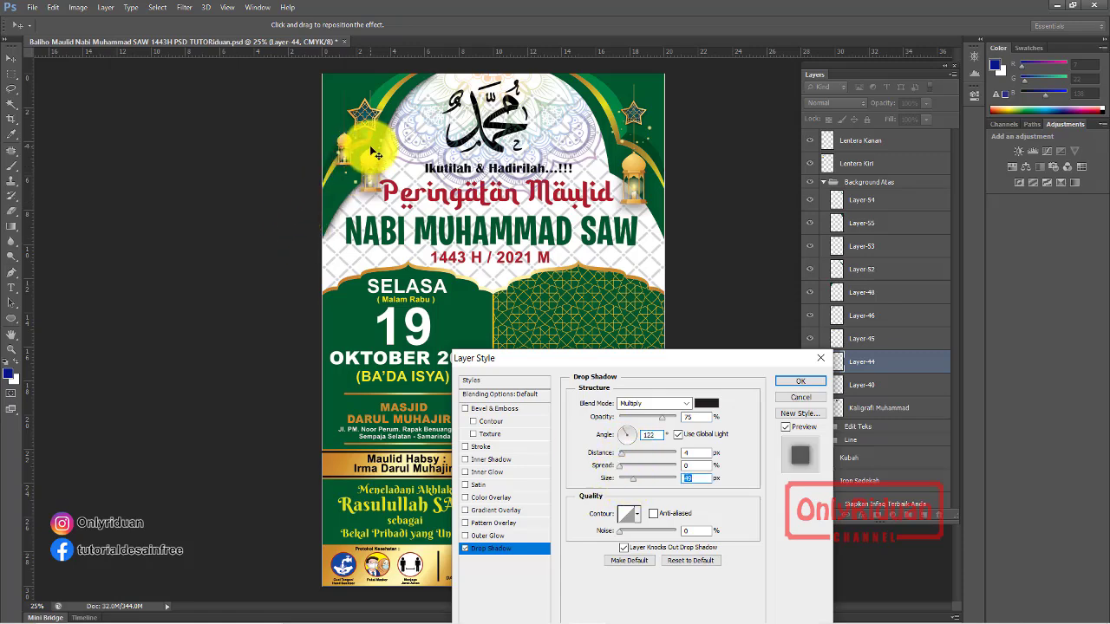
left_click(789, 382)
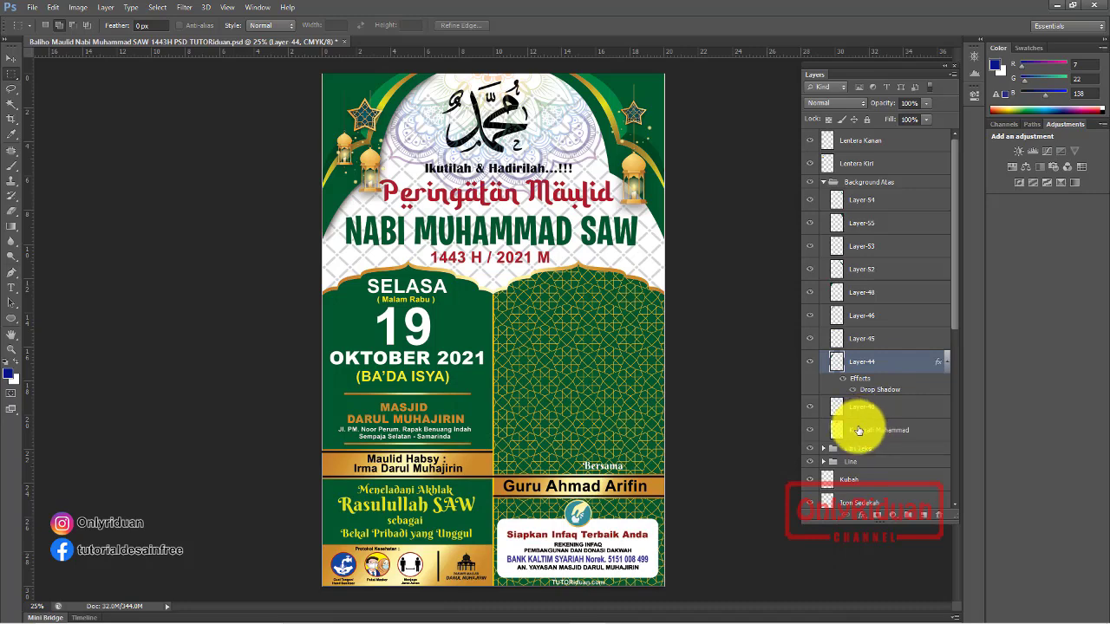
Add a Drop Shadow to Layer 52 and collapse the Background Atas group.
left_click(889, 270)
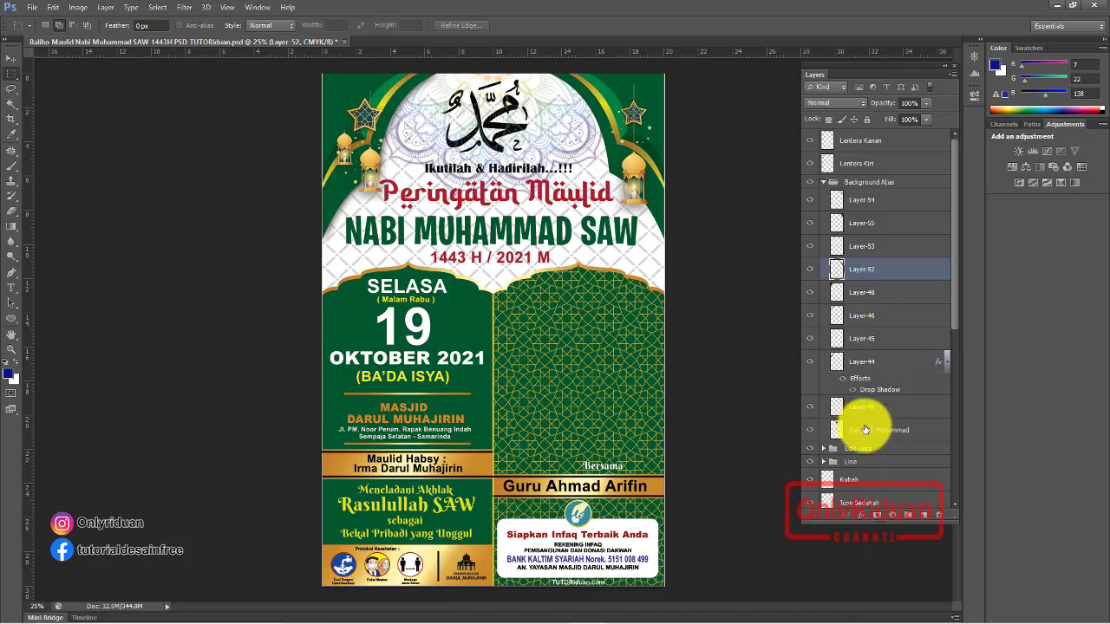
left_click(878, 514)
left_click(880, 507)
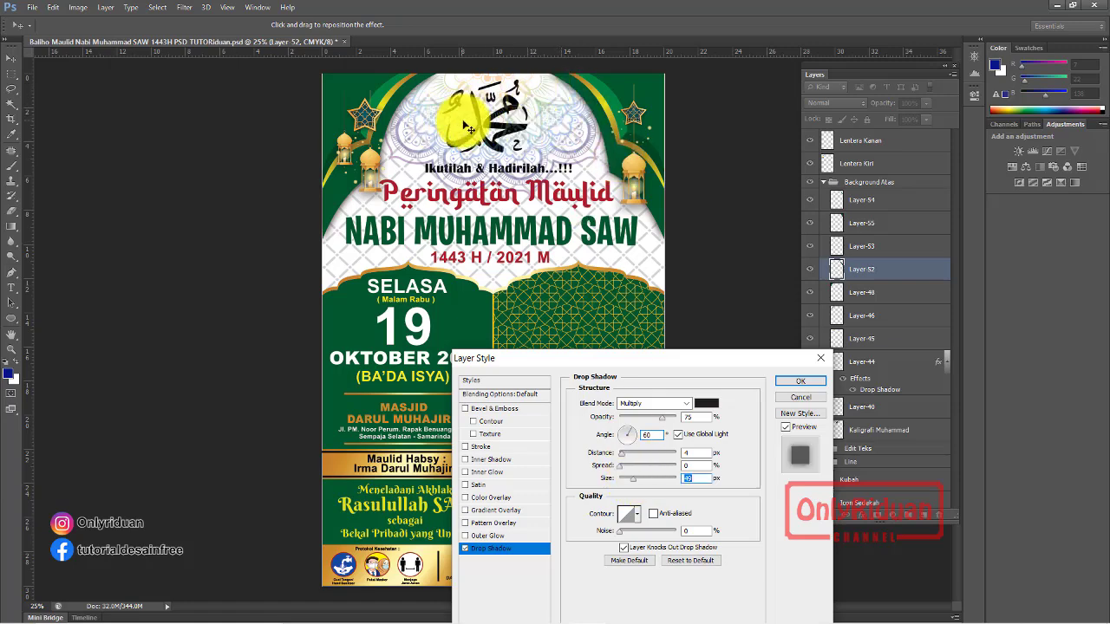
left_click(807, 384)
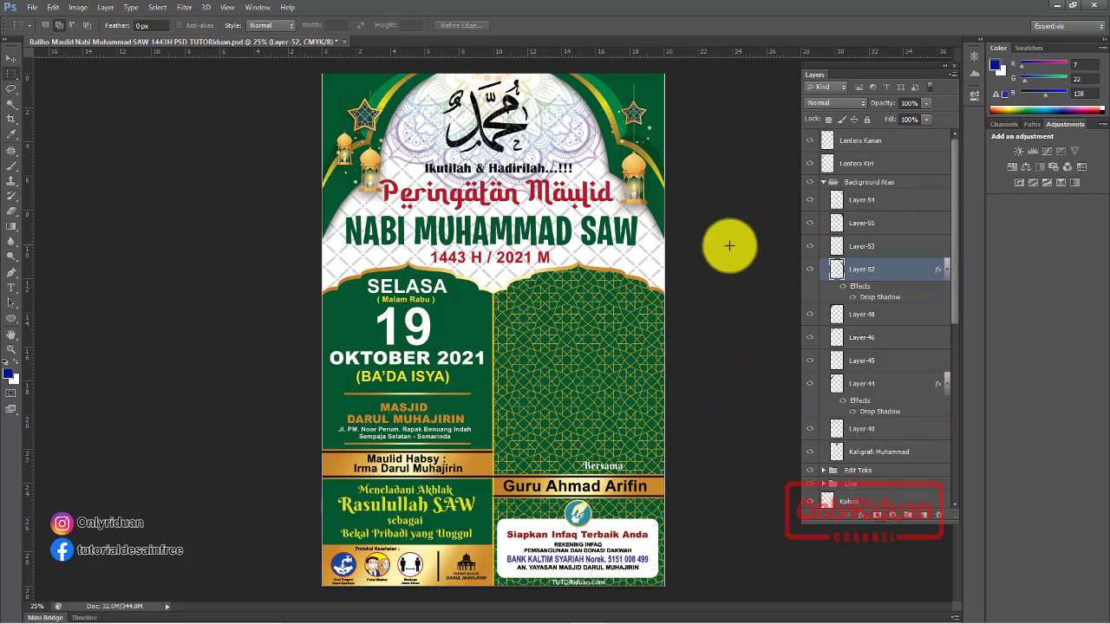
left_click(824, 184)
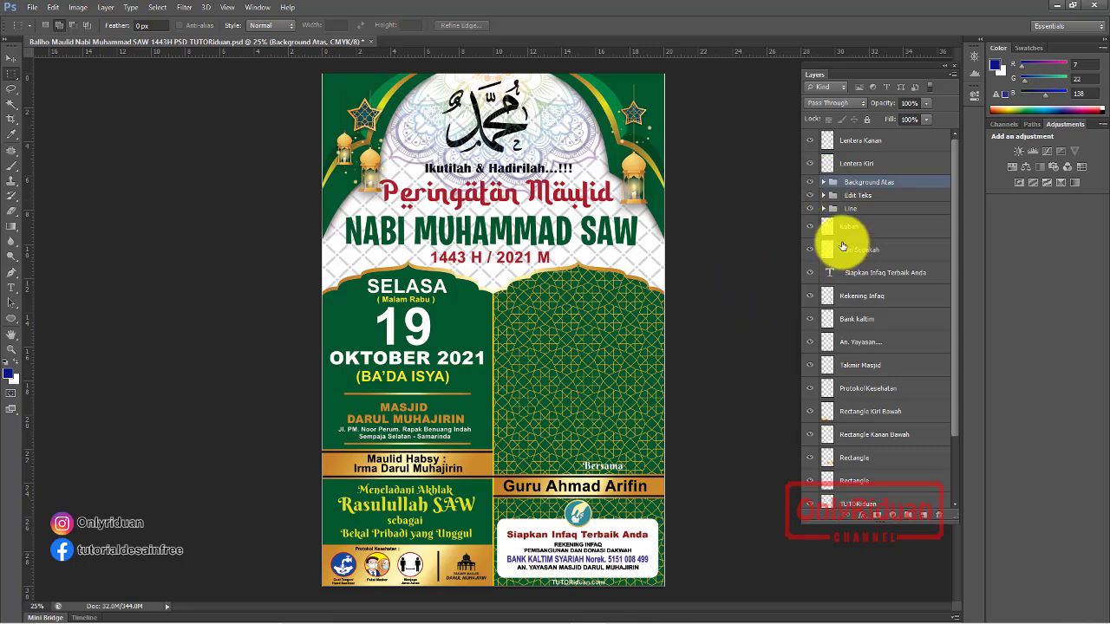
Add a Gradient Overlay to the NABI MUHAMMAD SAW text layer in Edit Teks.
left_click(824, 197)
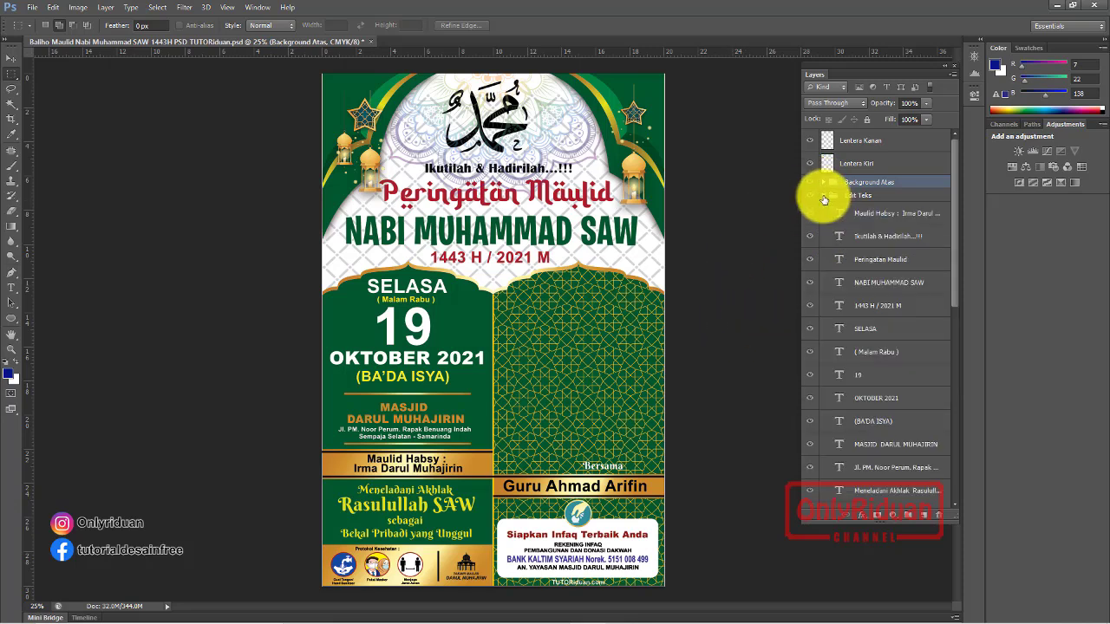
left_click(867, 283)
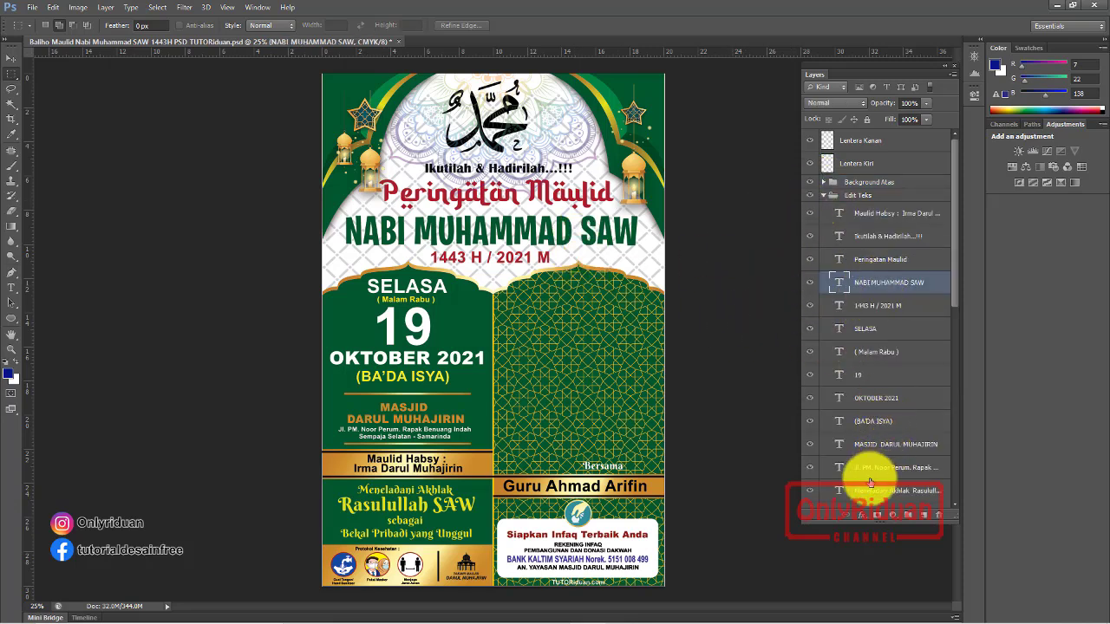
left_click(860, 519)
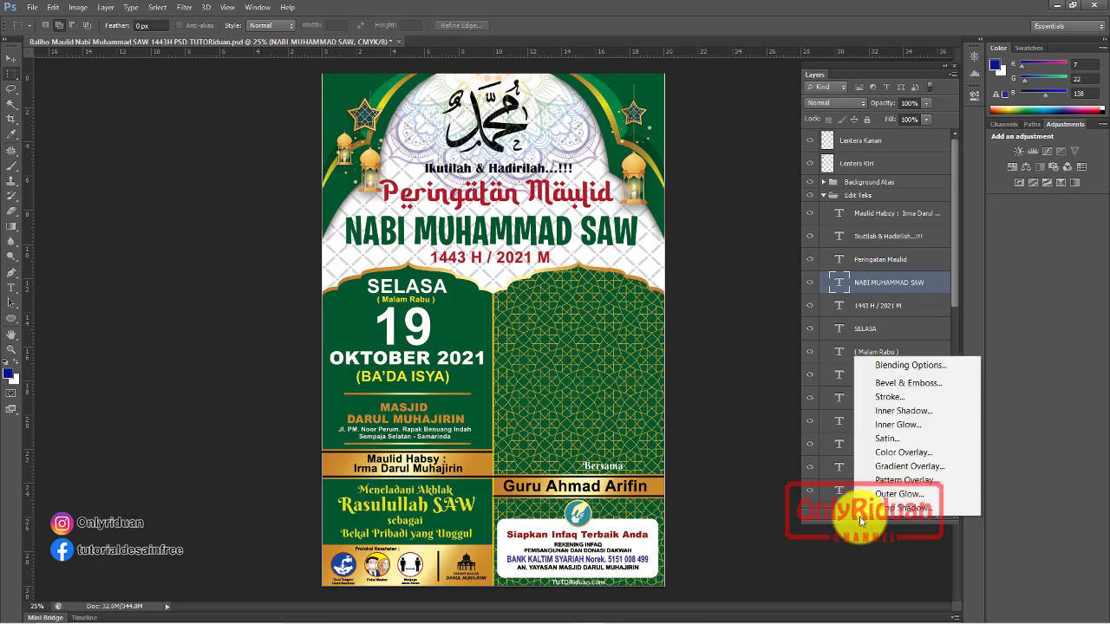
left_click(894, 470)
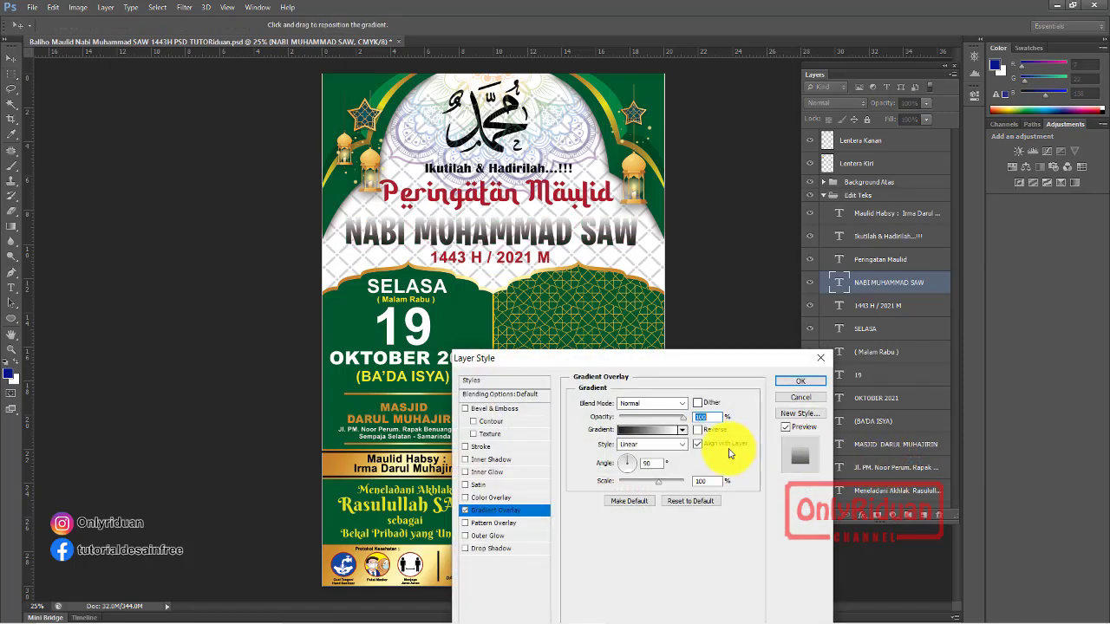
Set the gradient's right stop to dark green #037f1d and apply the overlay.
left_click(640, 431)
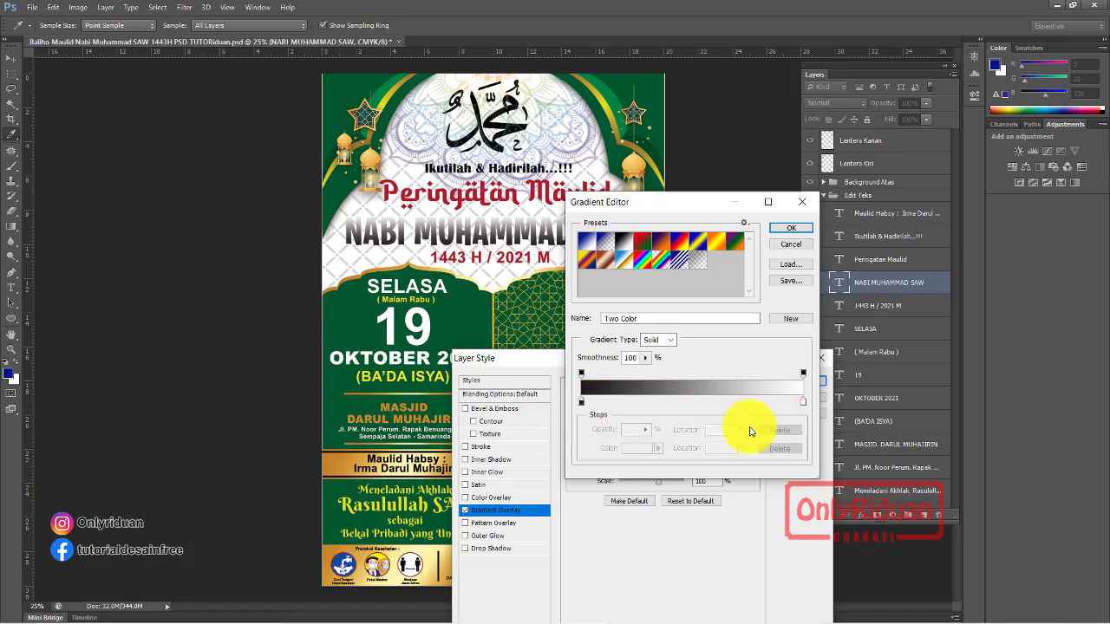
left_click(803, 402)
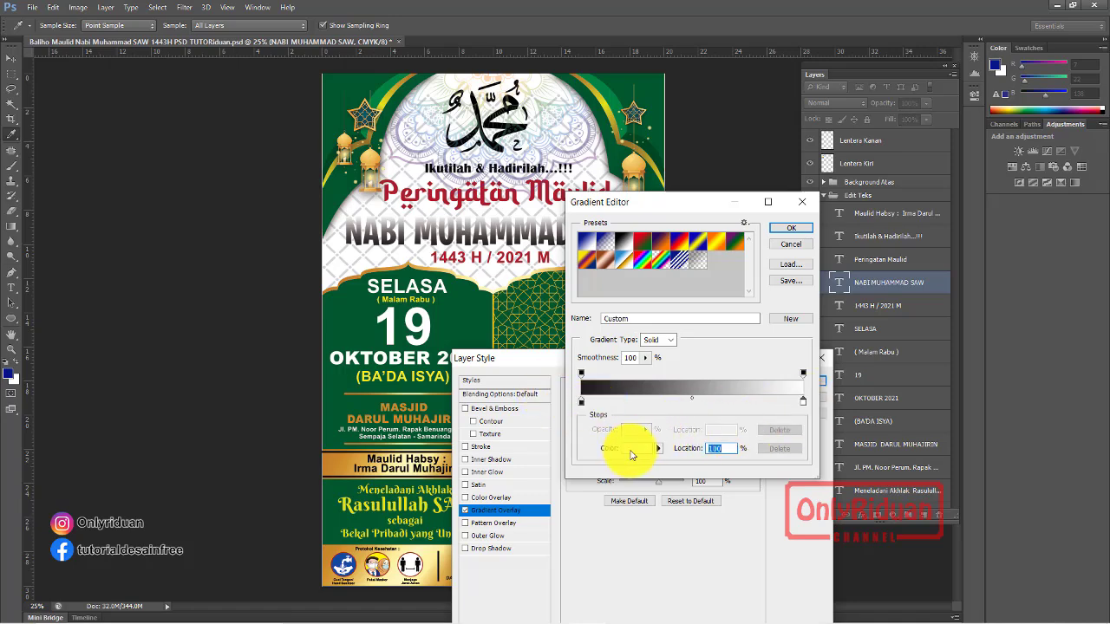
left_click(637, 448)
left_click(727, 490)
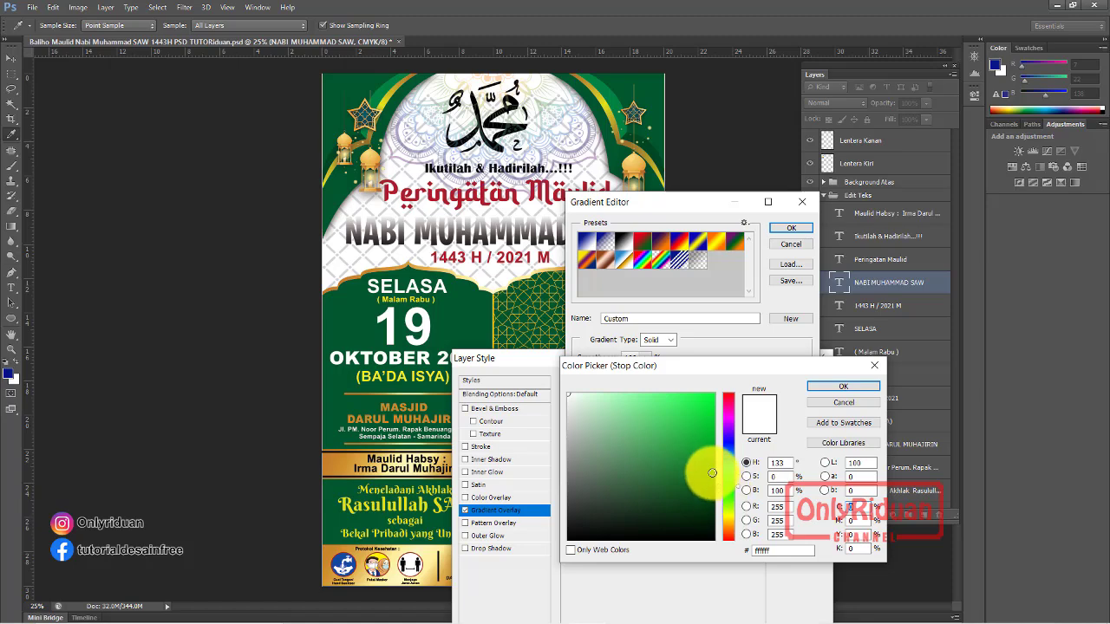
left_click(711, 468)
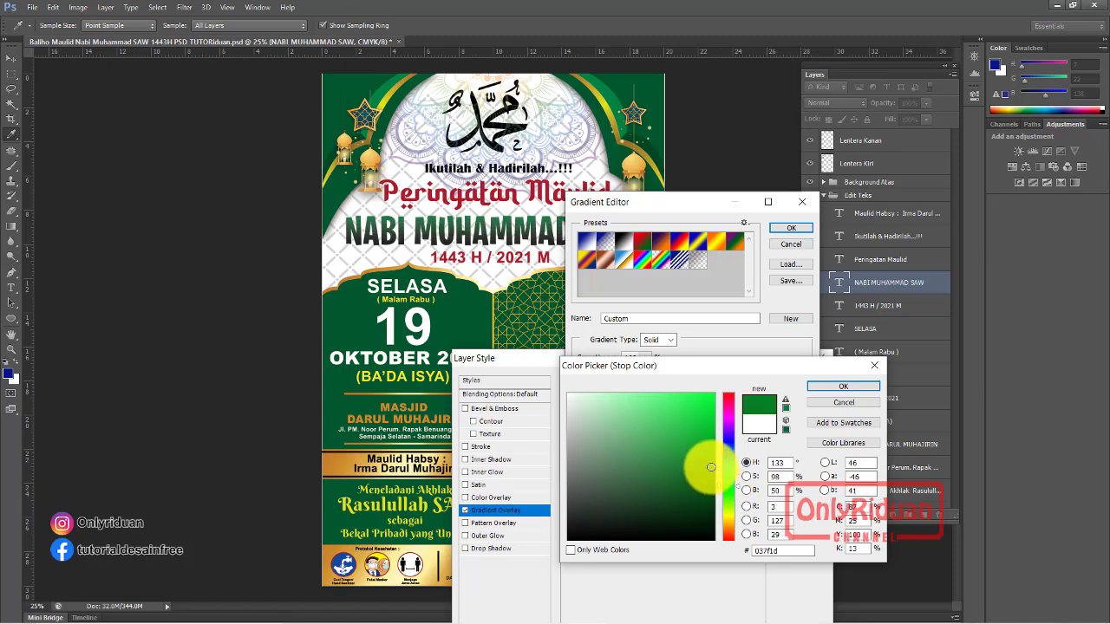
left_click(848, 389)
left_click(790, 228)
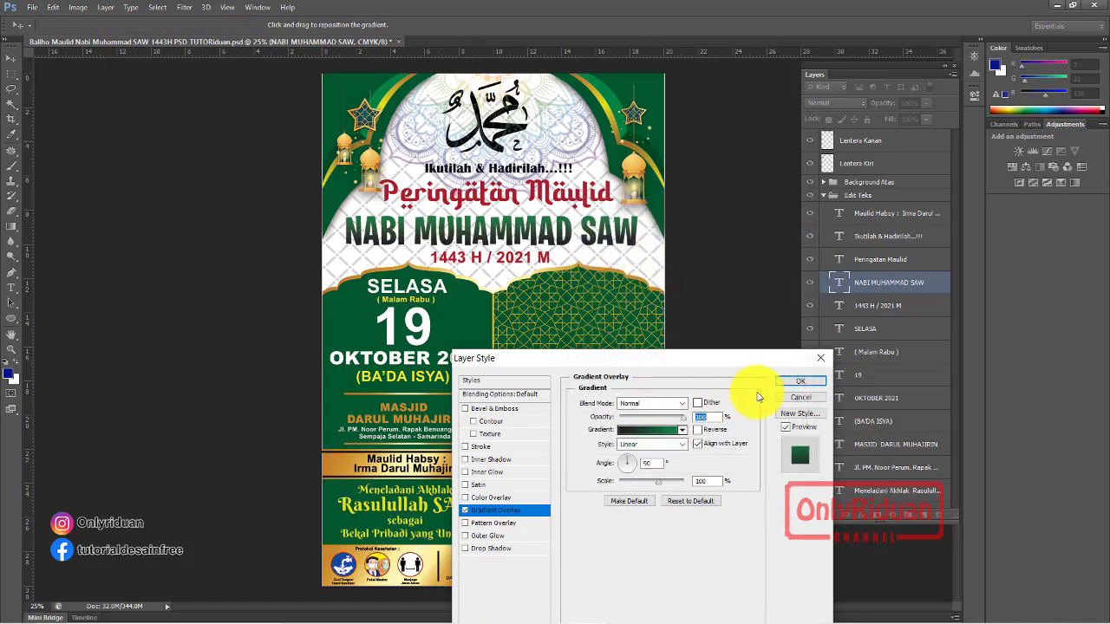
left_click(796, 383)
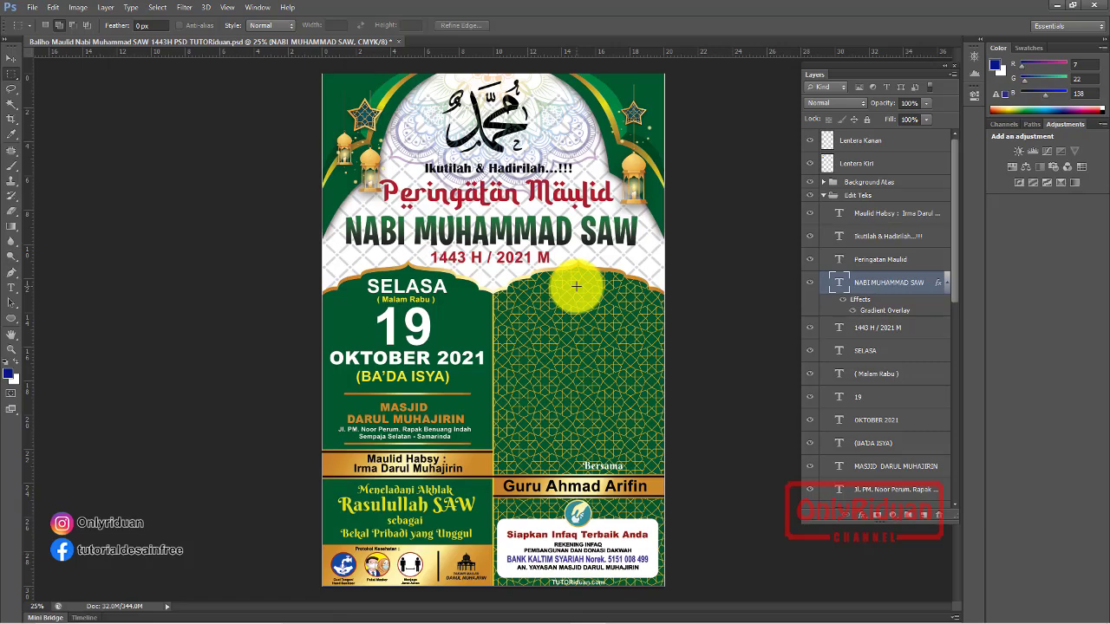
Give the headline a white 10 px Stroke.
scroll(578, 192, "up", 3)
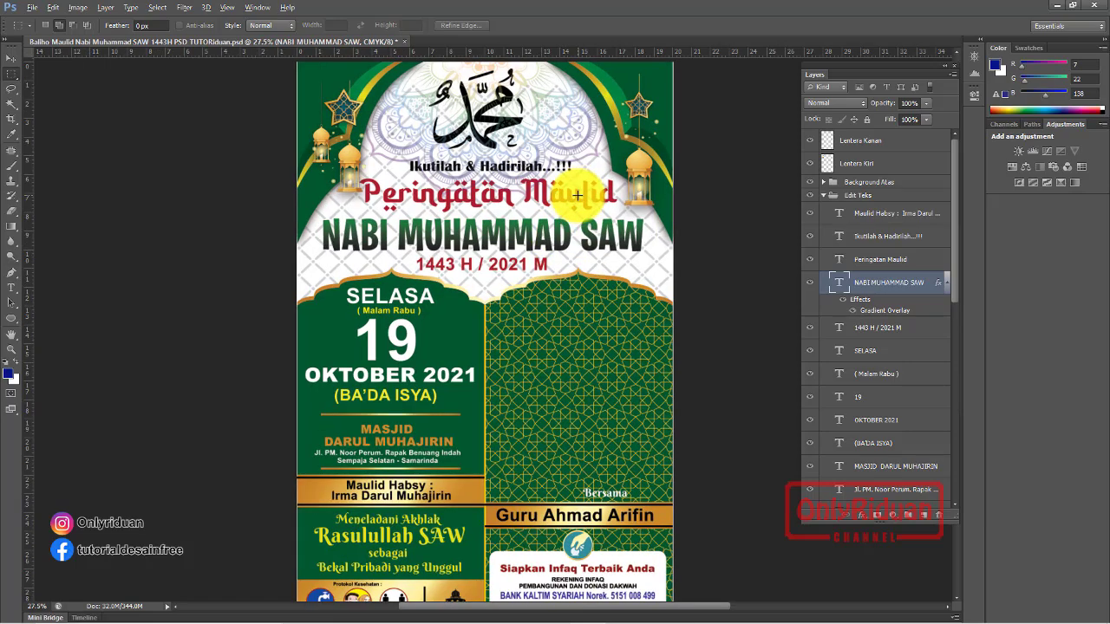
scroll(578, 192, "up", 1)
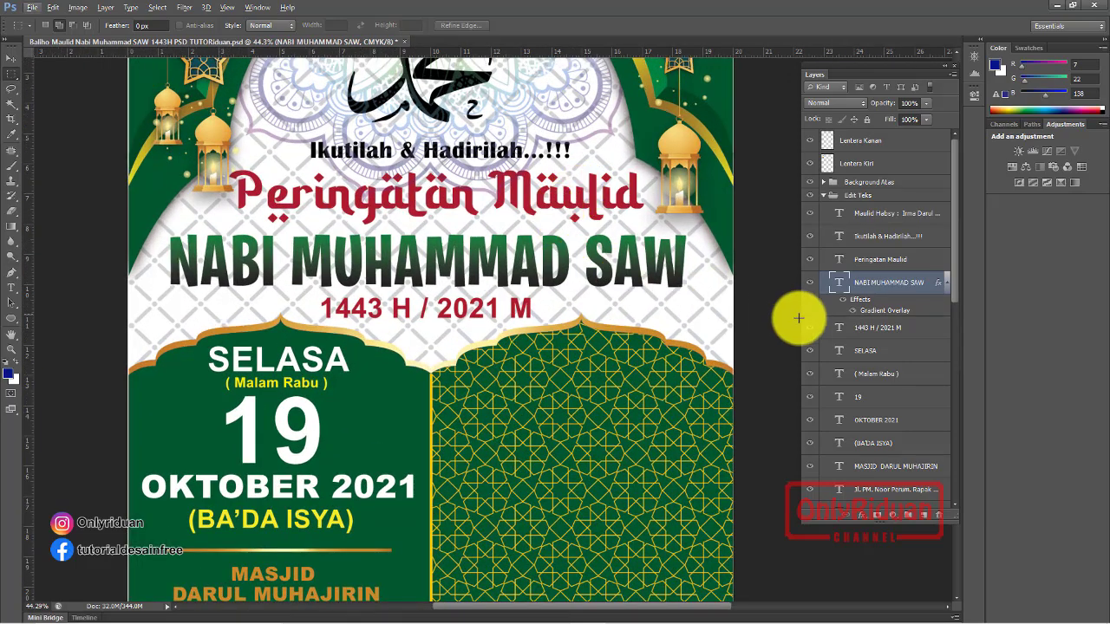
left_click(863, 514)
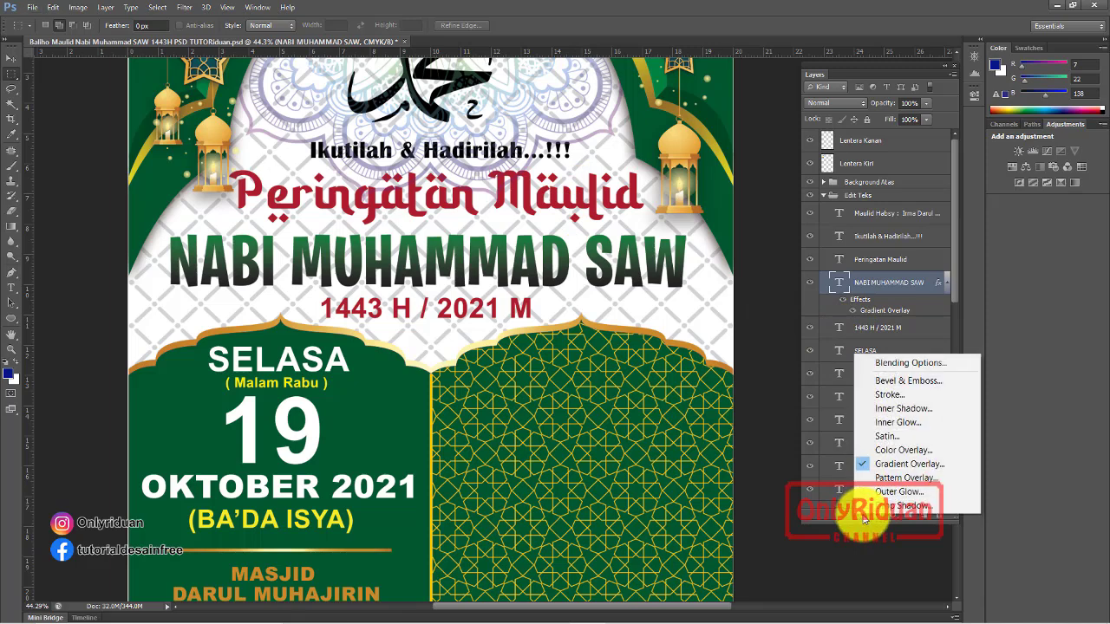
left_click(893, 396)
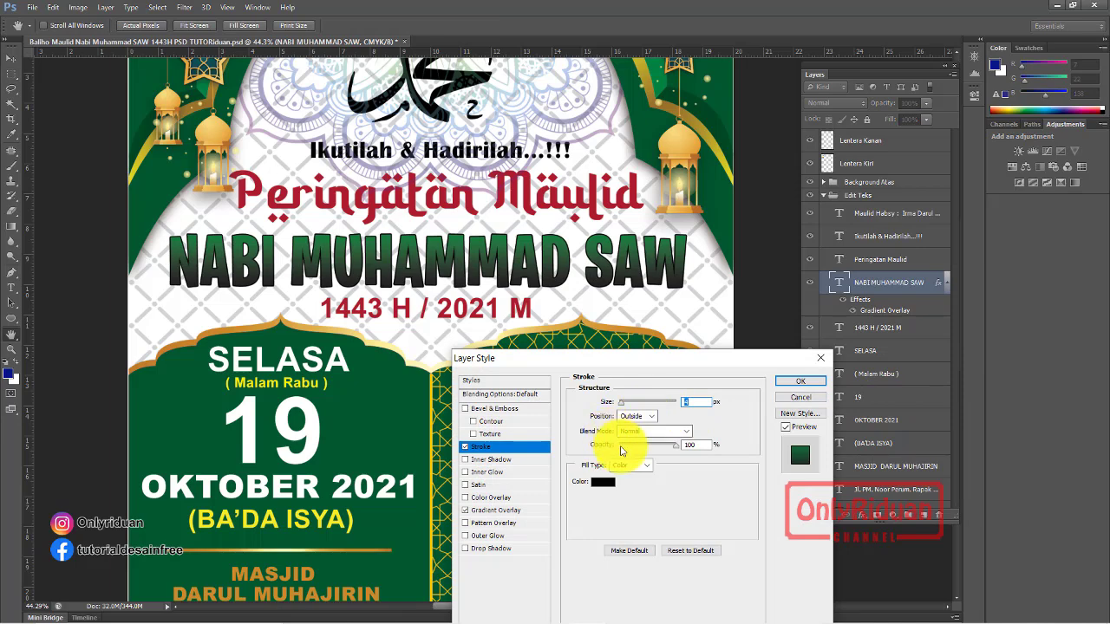
left_click(604, 487)
left_click_drag(607, 471, 557, 387)
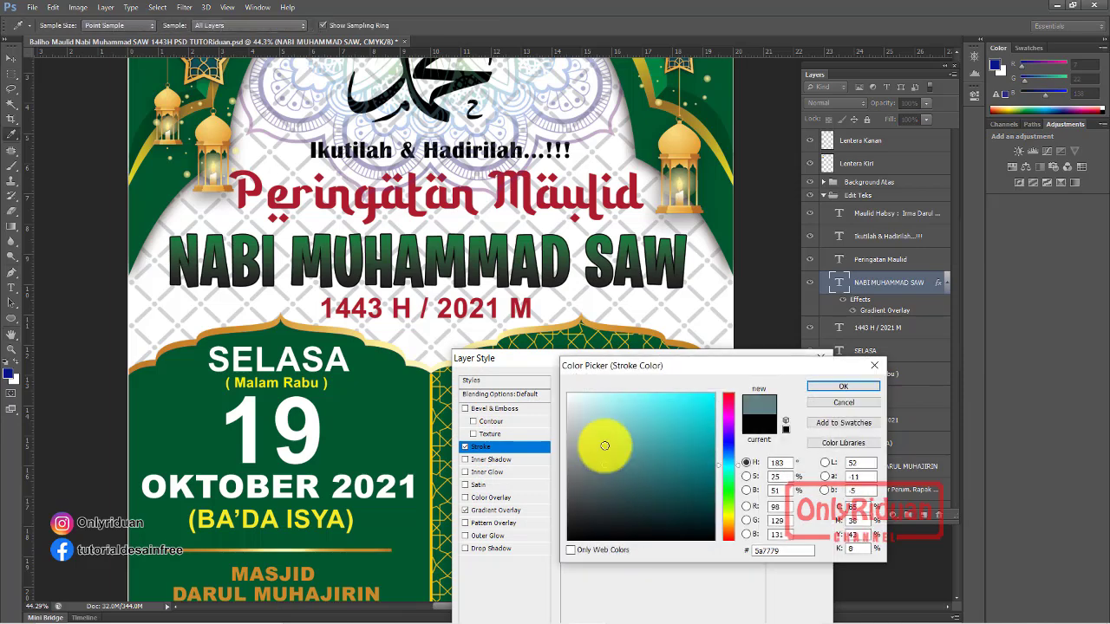
left_click(842, 388)
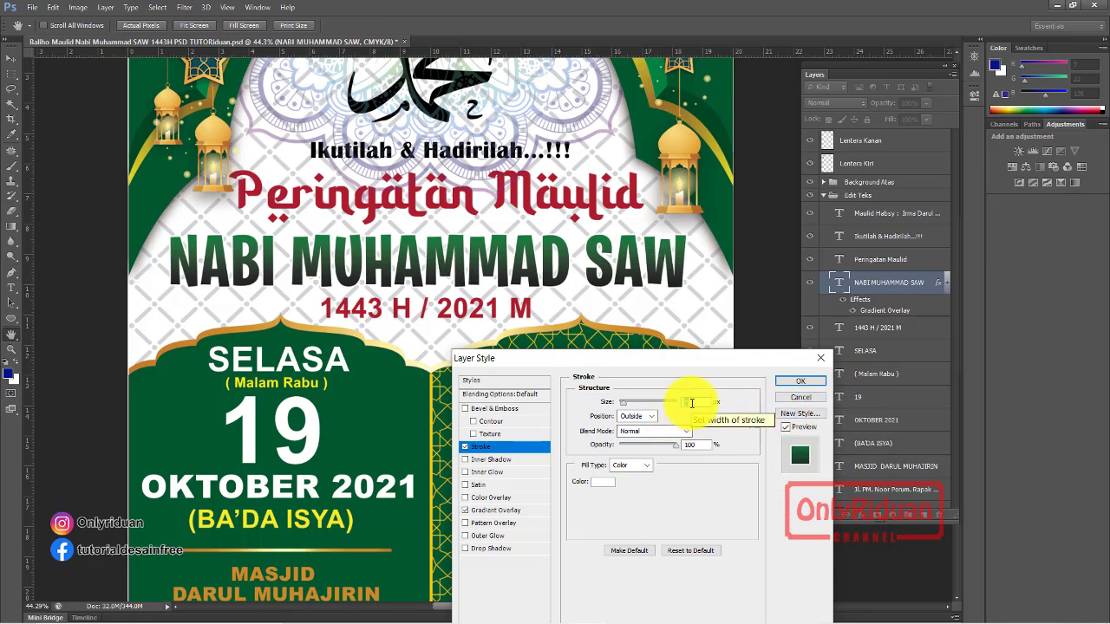
left_click(691, 404)
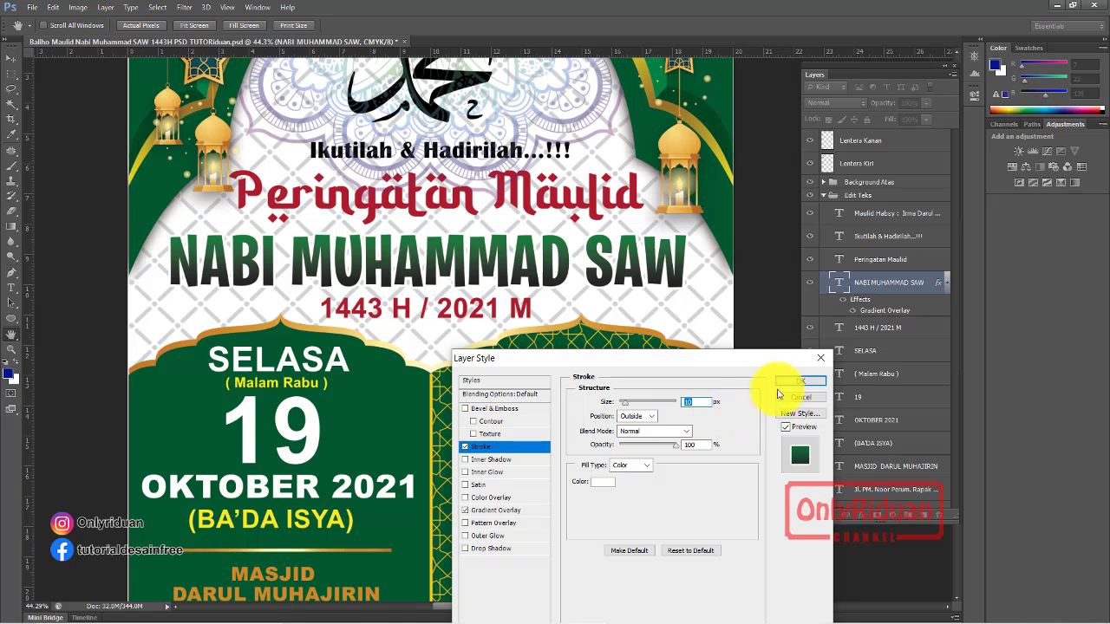
left_click_drag(669, 358, 710, 250)
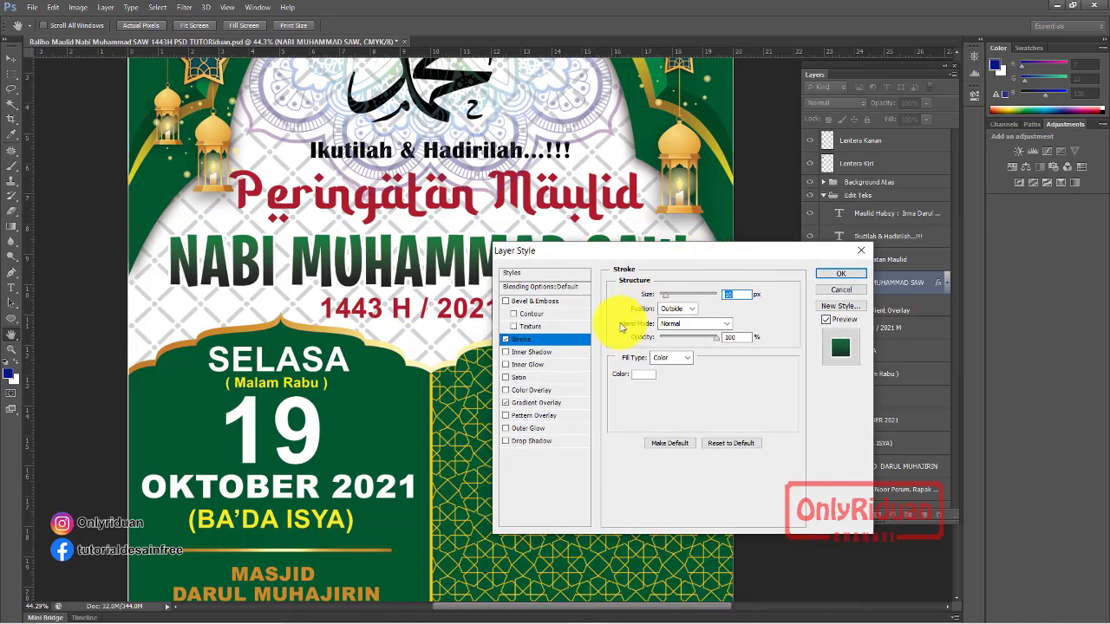
Enable Drop Shadow with larger angle, size and distance, and apply both effects.
left_click(529, 442)
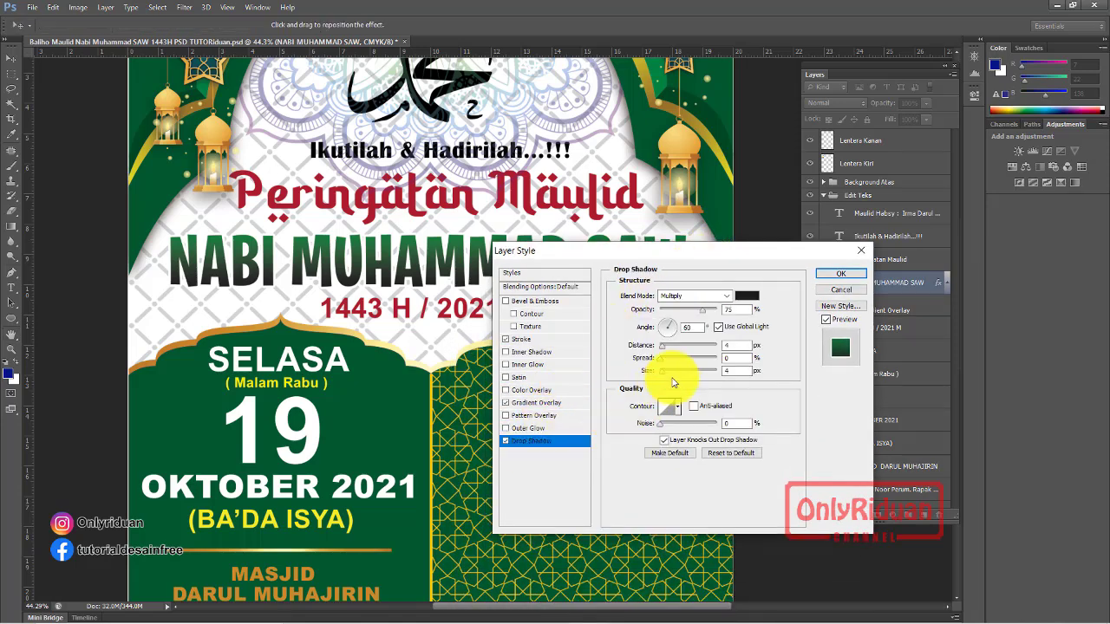
left_click(531, 440)
type("125")
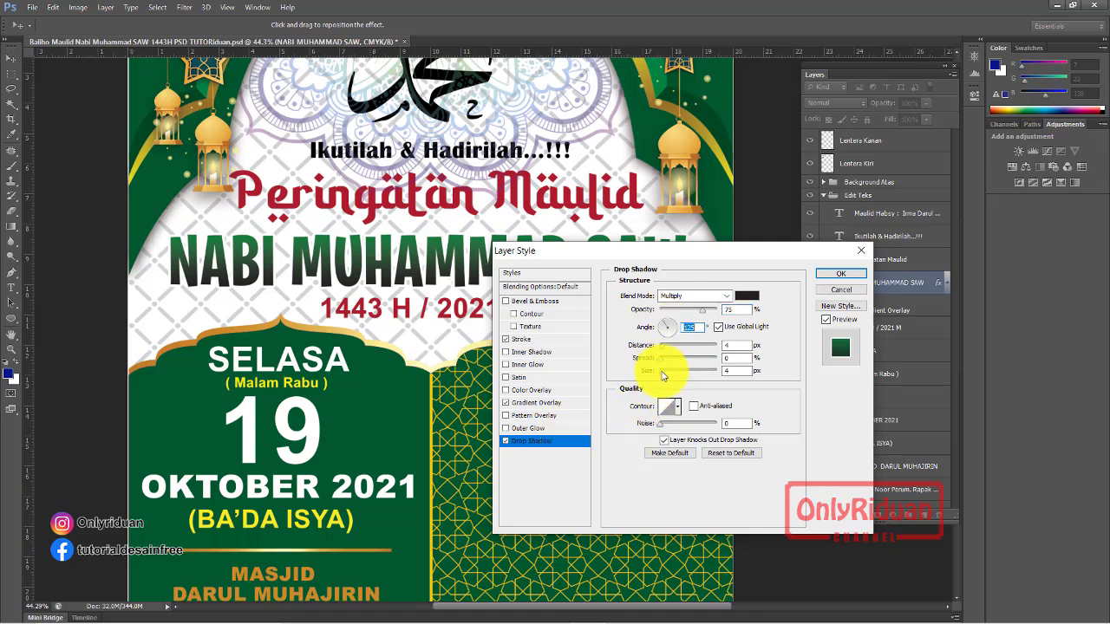
left_click_drag(664, 376, 673, 376)
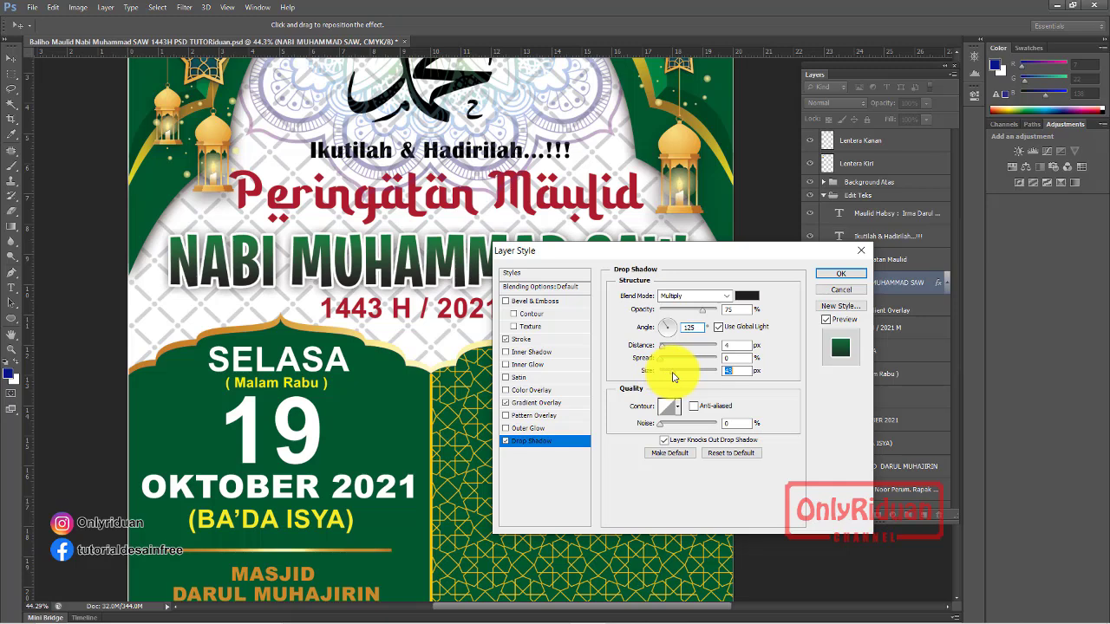
left_click_drag(632, 252, 614, 320)
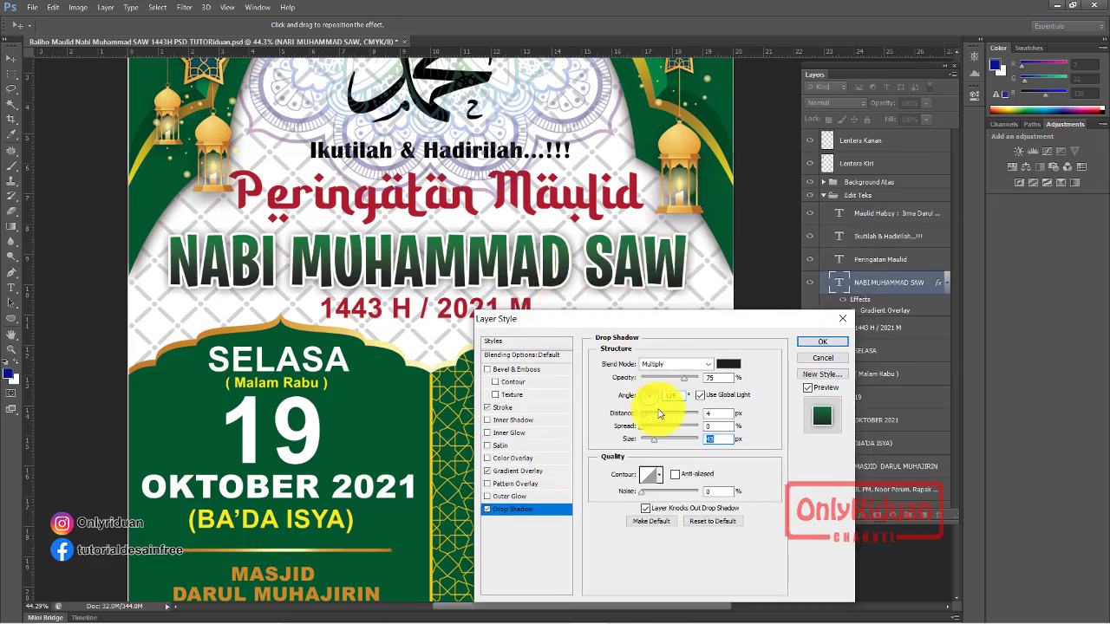
left_click_drag(646, 419, 648, 418)
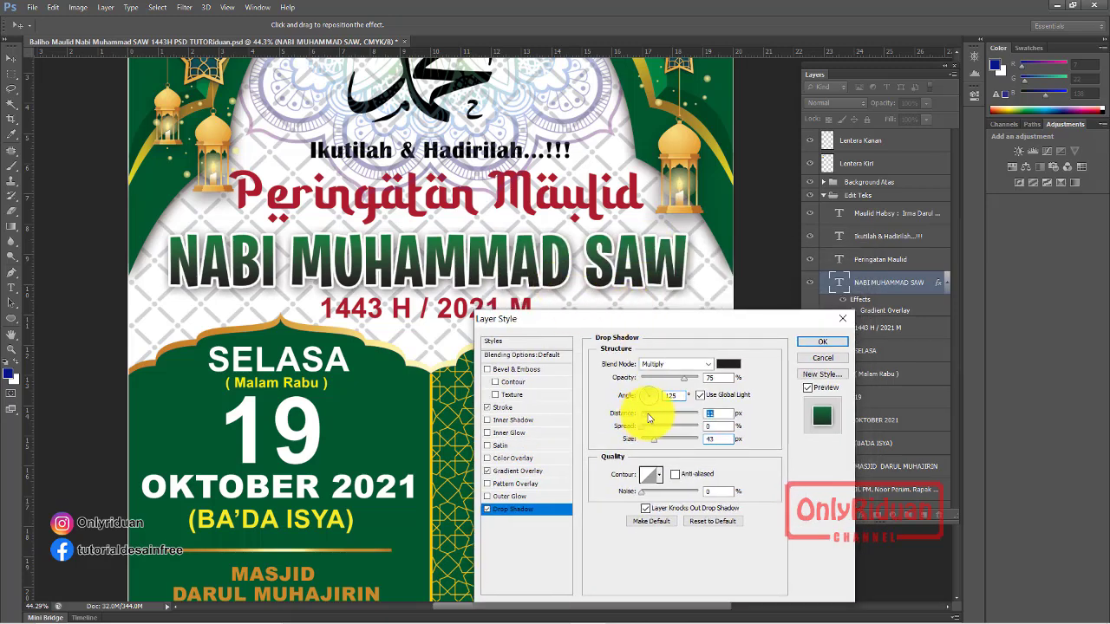
left_click(642, 430)
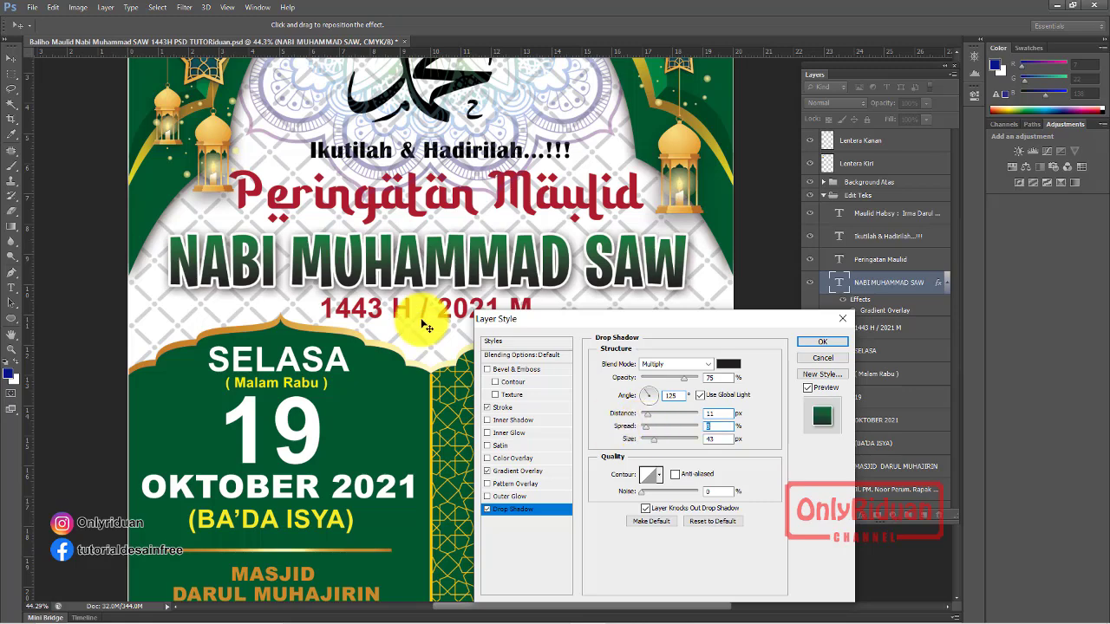
left_click(821, 341)
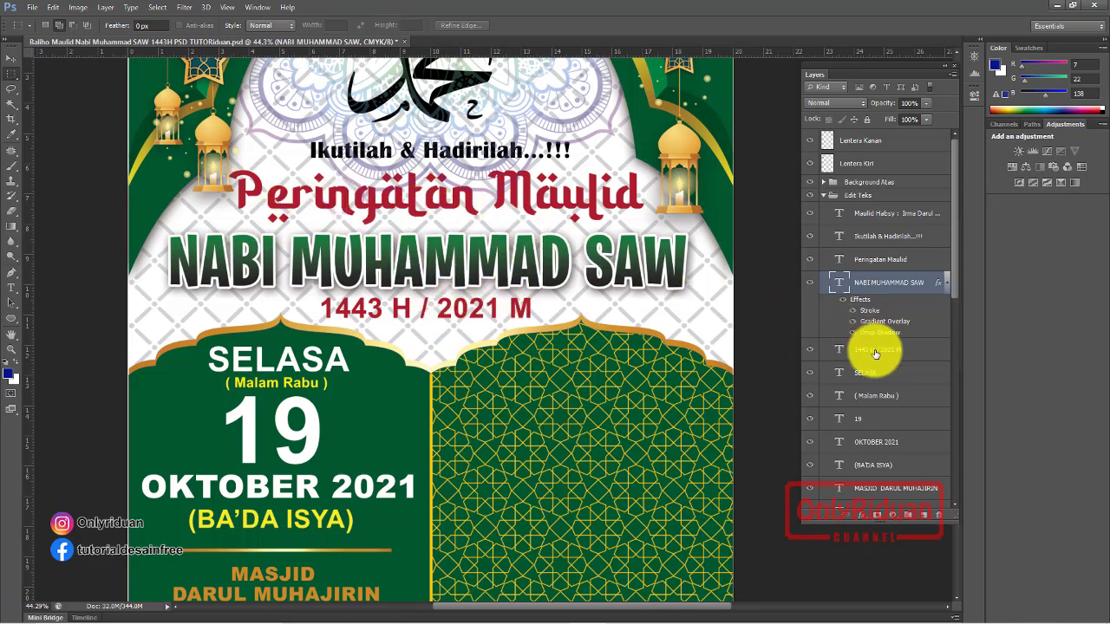
left_click(879, 260)
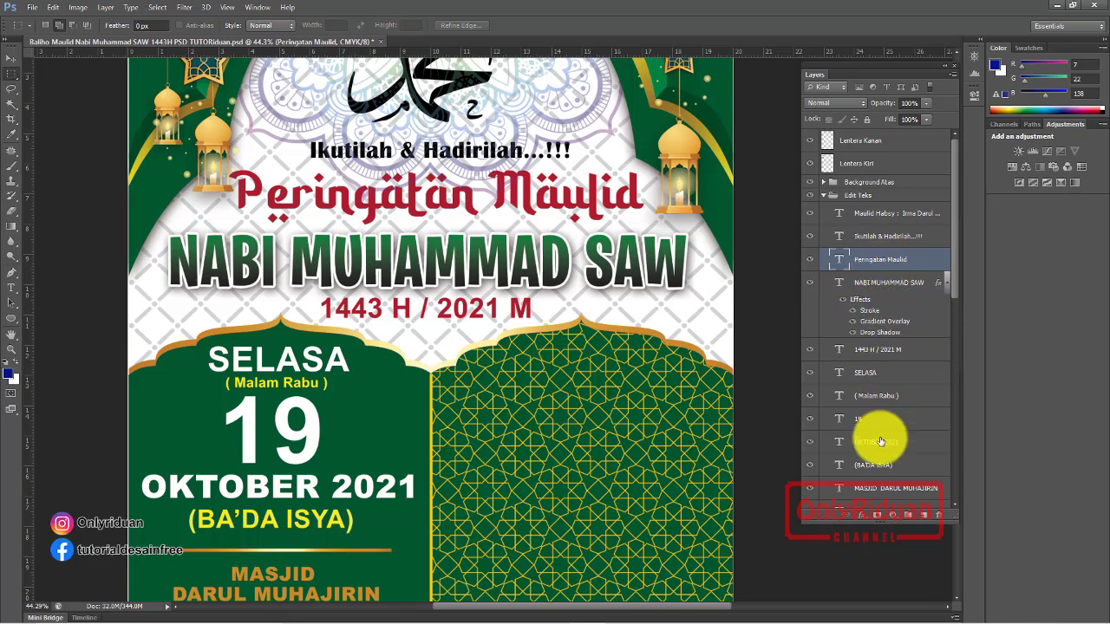
Give Peringatan Maulid a white stroke and a Multiply drop shadow at 13 px distance, 21 px size.
left_click(866, 516)
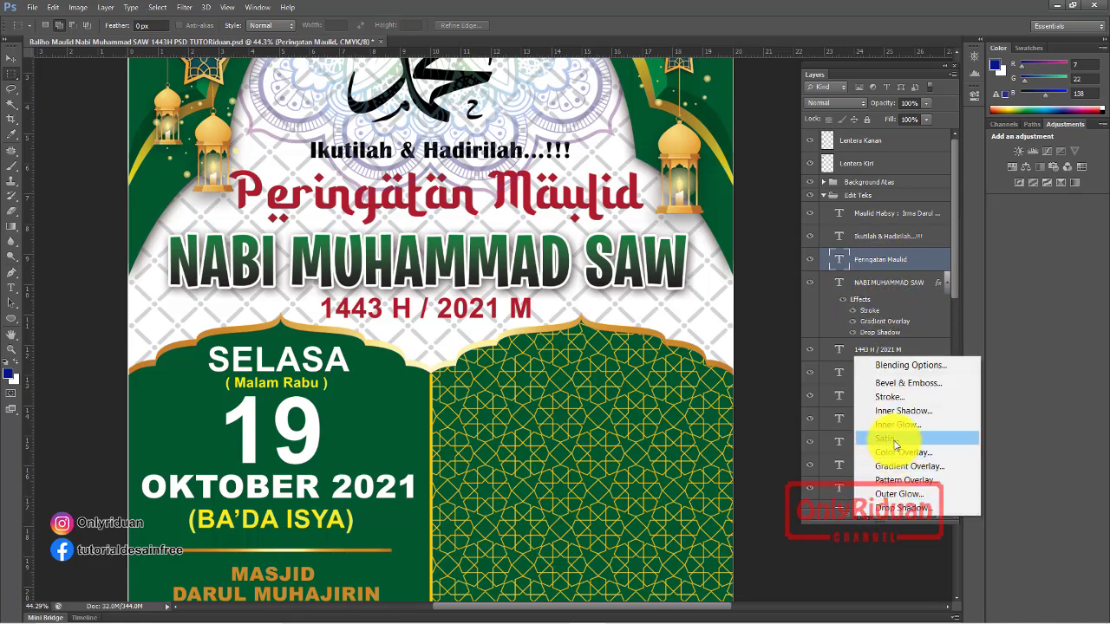
left_click(886, 397)
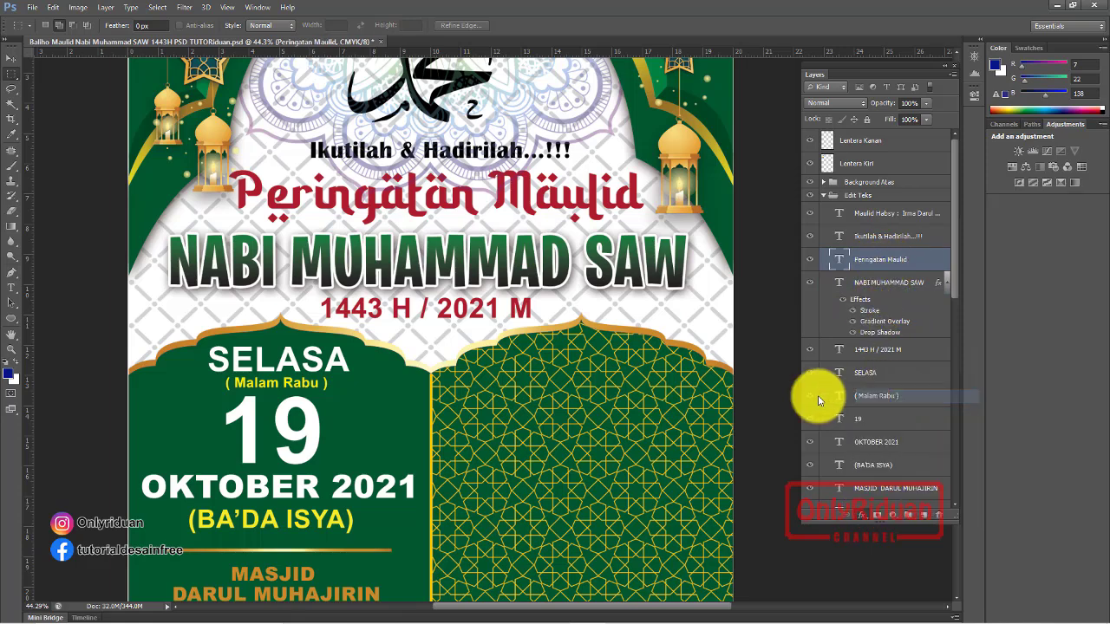
left_click(625, 444)
left_click_drag(619, 445, 509, 367)
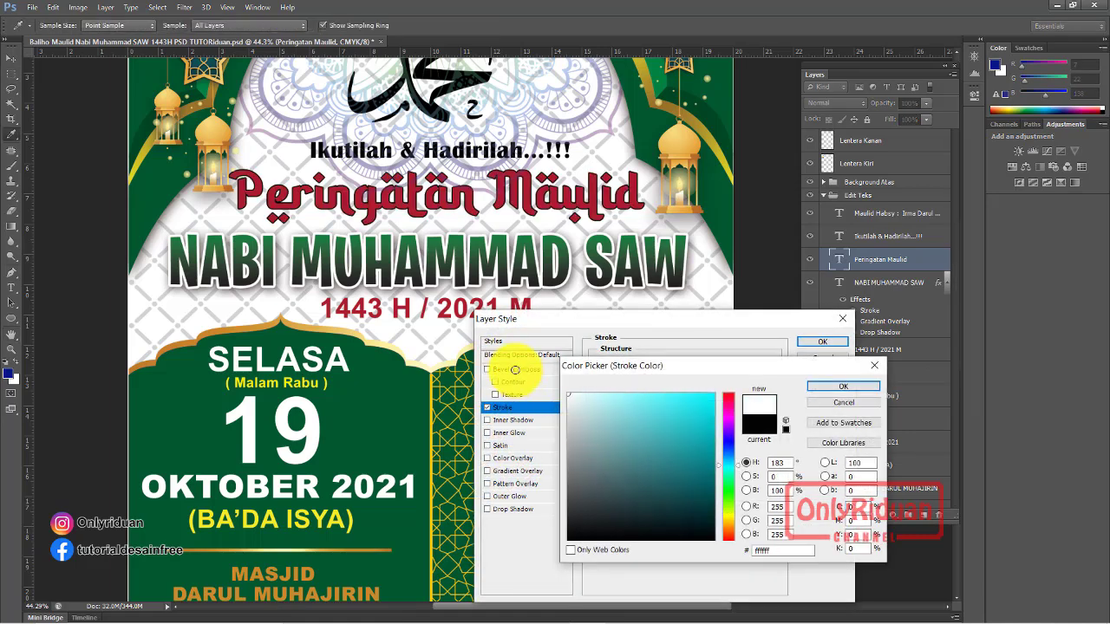
left_click(839, 388)
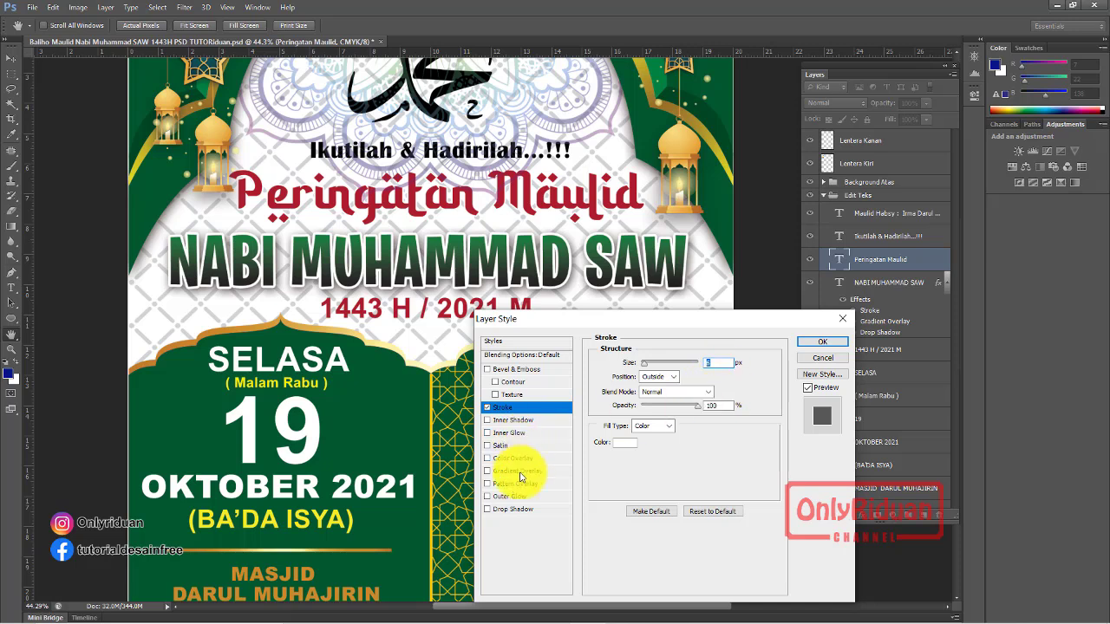
left_click(511, 509)
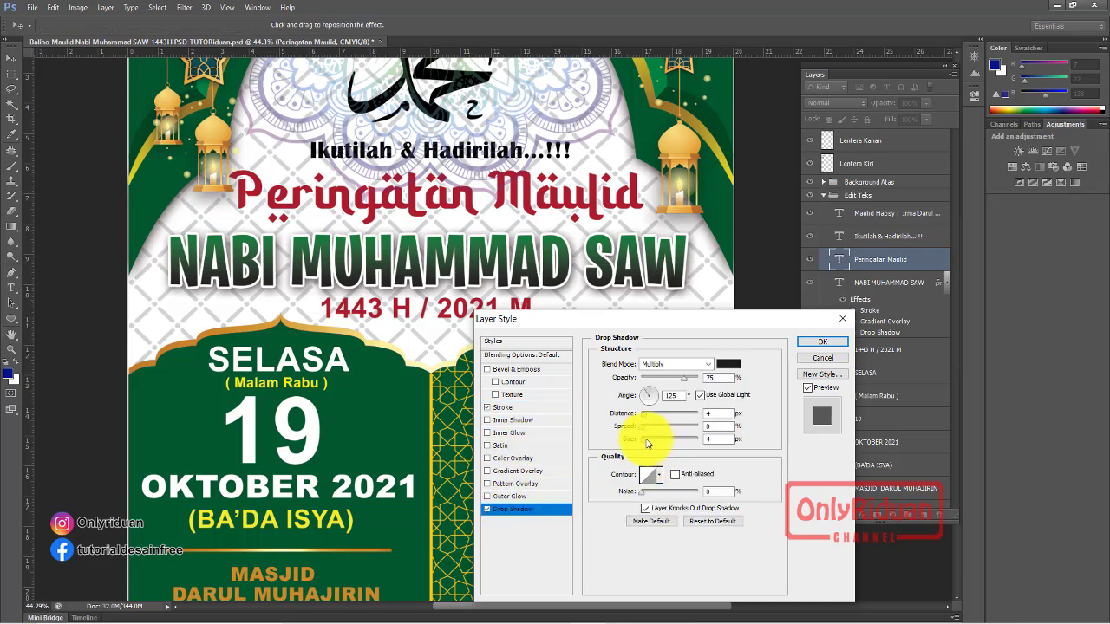
left_click_drag(649, 446, 648, 415)
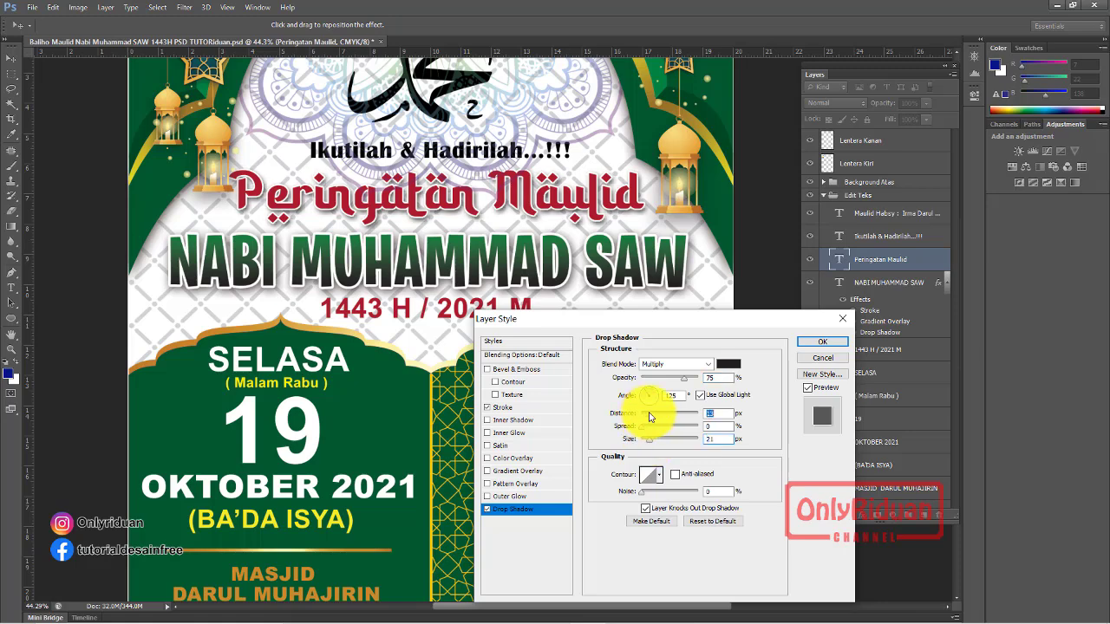
left_click(807, 343)
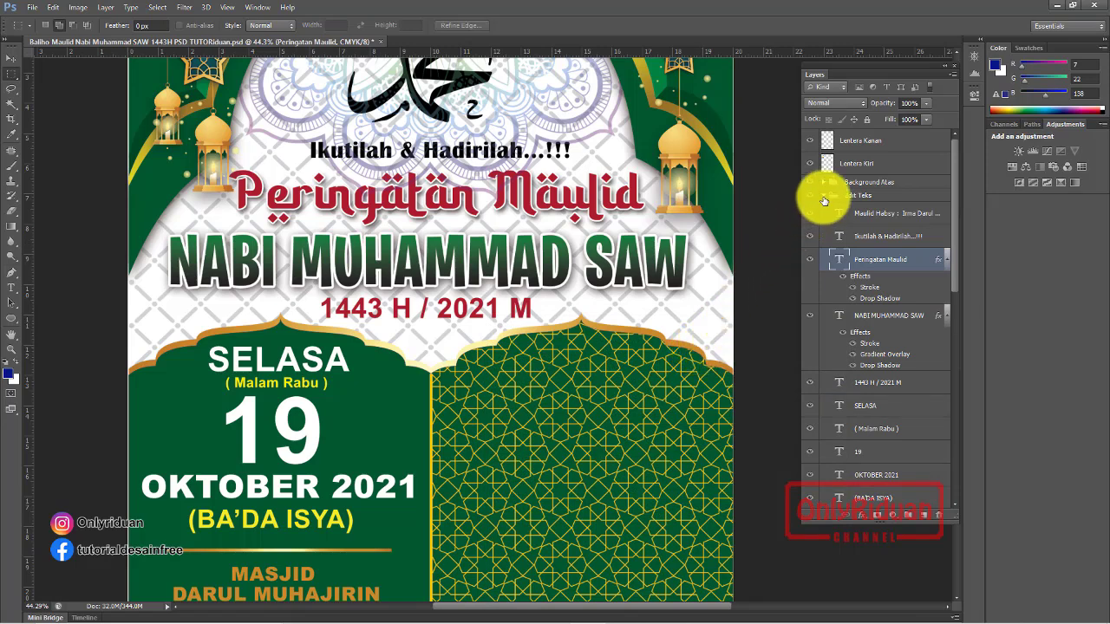
Select the Kaligrafi Muhammad layer in Background Atas and add a Stroke effect.
left_click(823, 199)
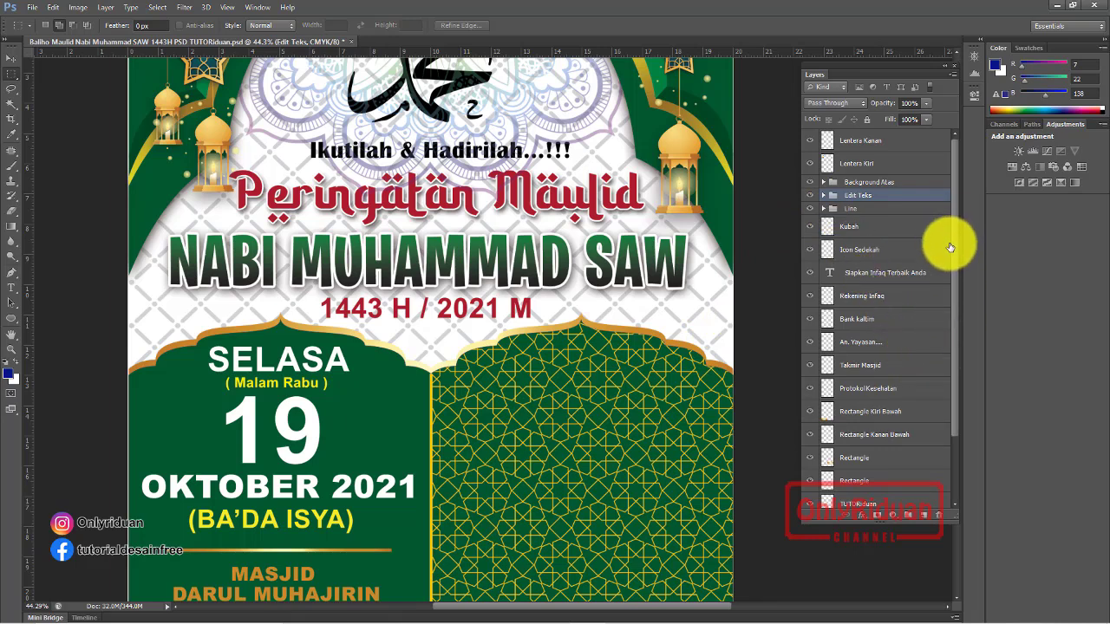
key("v")
key("alt+bracketright")
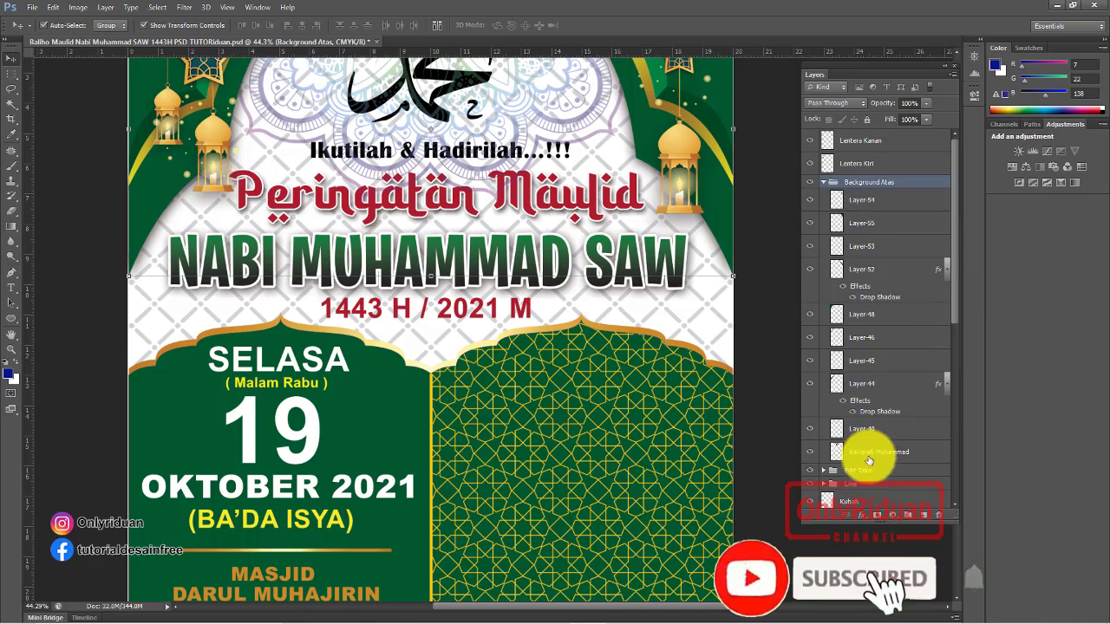
left_click(874, 450)
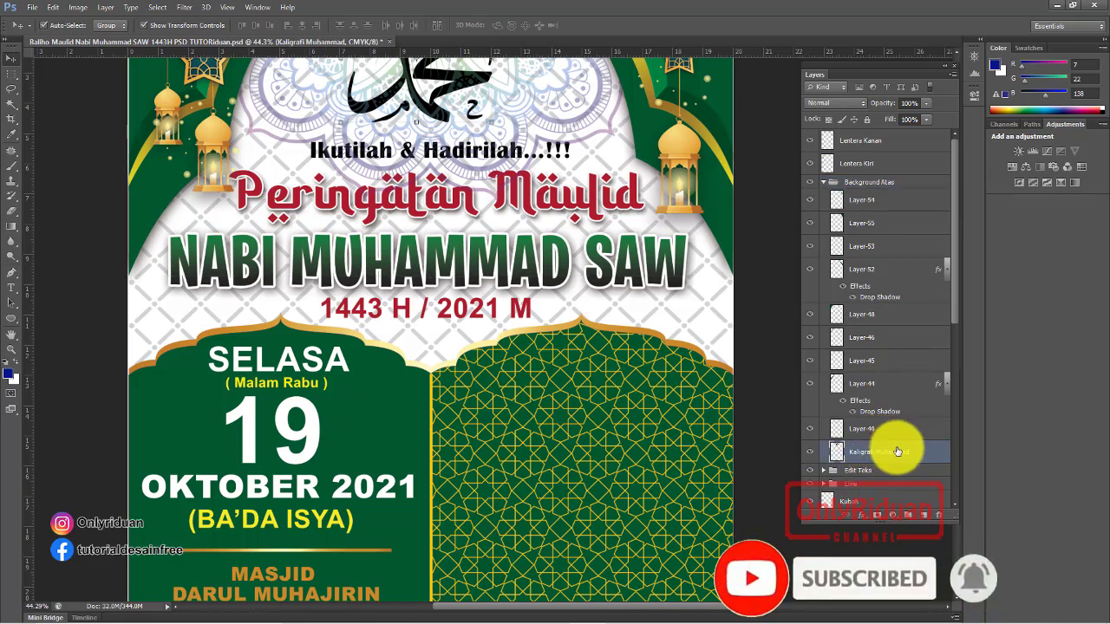
left_click(863, 515)
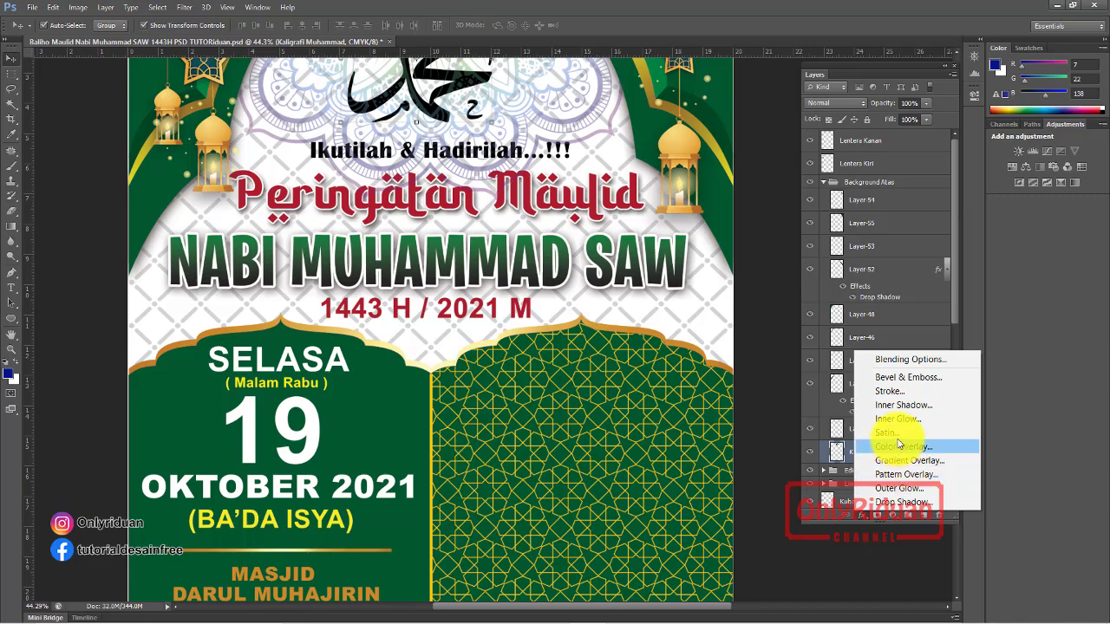
left_click(901, 391)
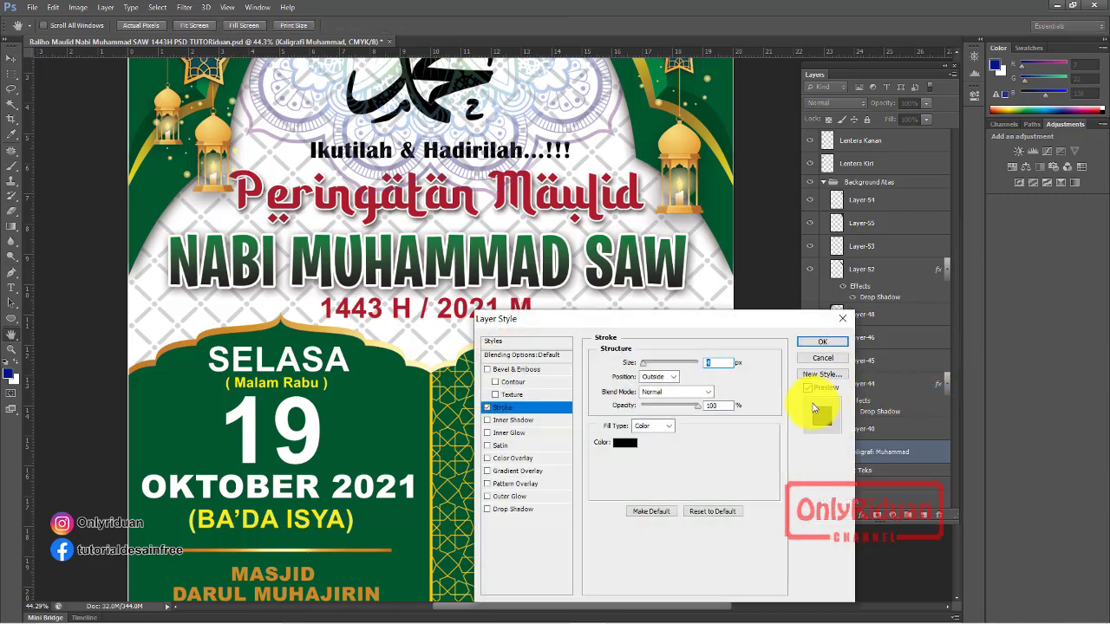
Set the stroke colour to yellow in the Color Picker and apply it.
left_click(623, 444)
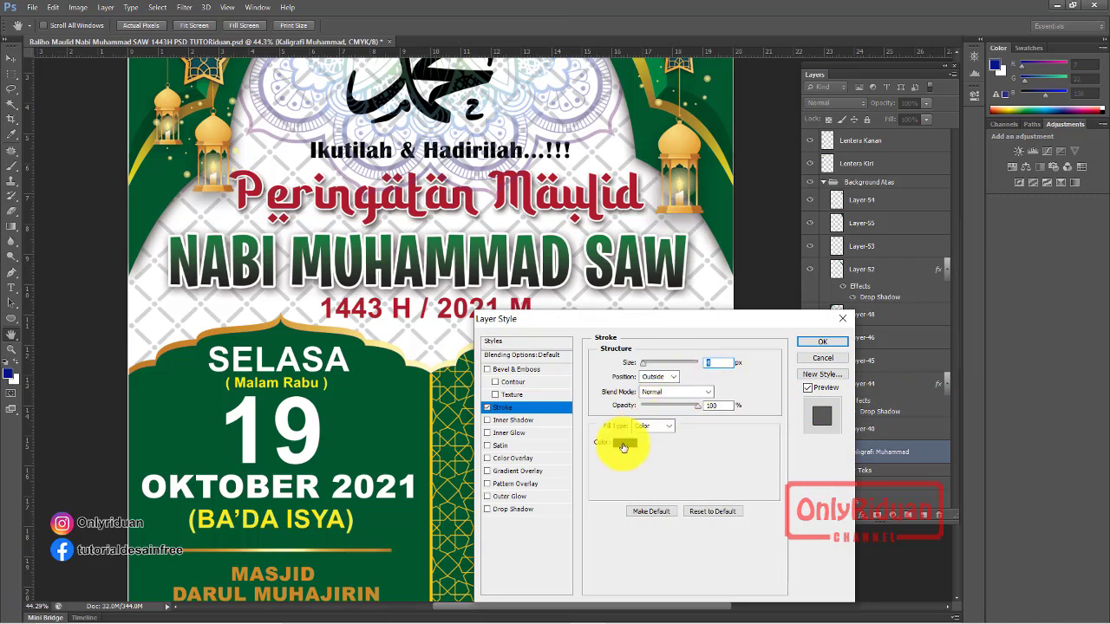
left_click(723, 521)
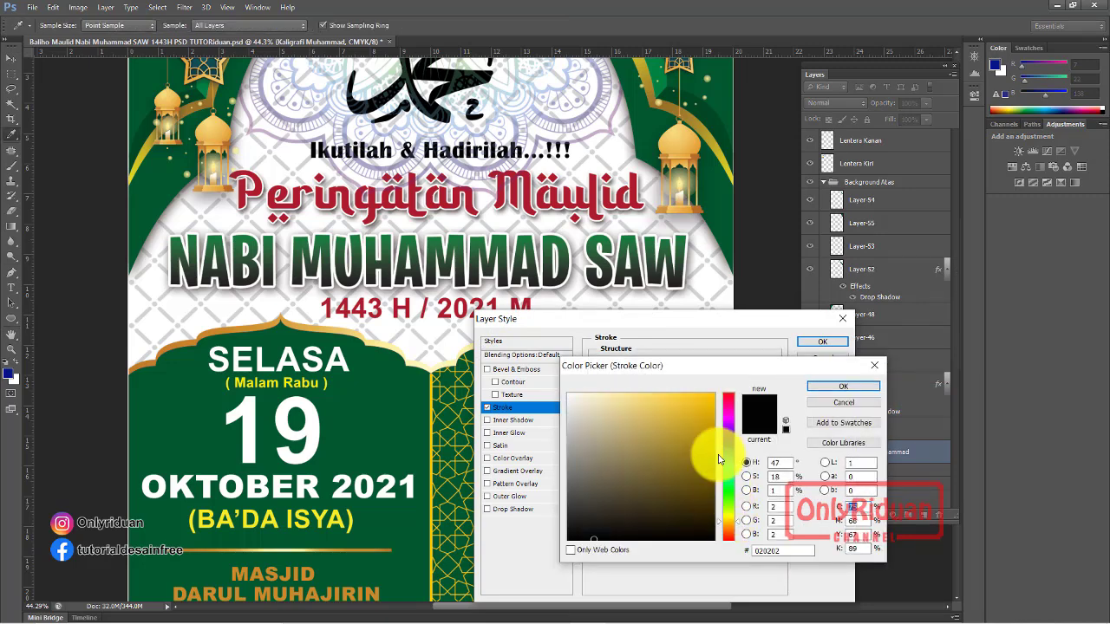
left_click(726, 511)
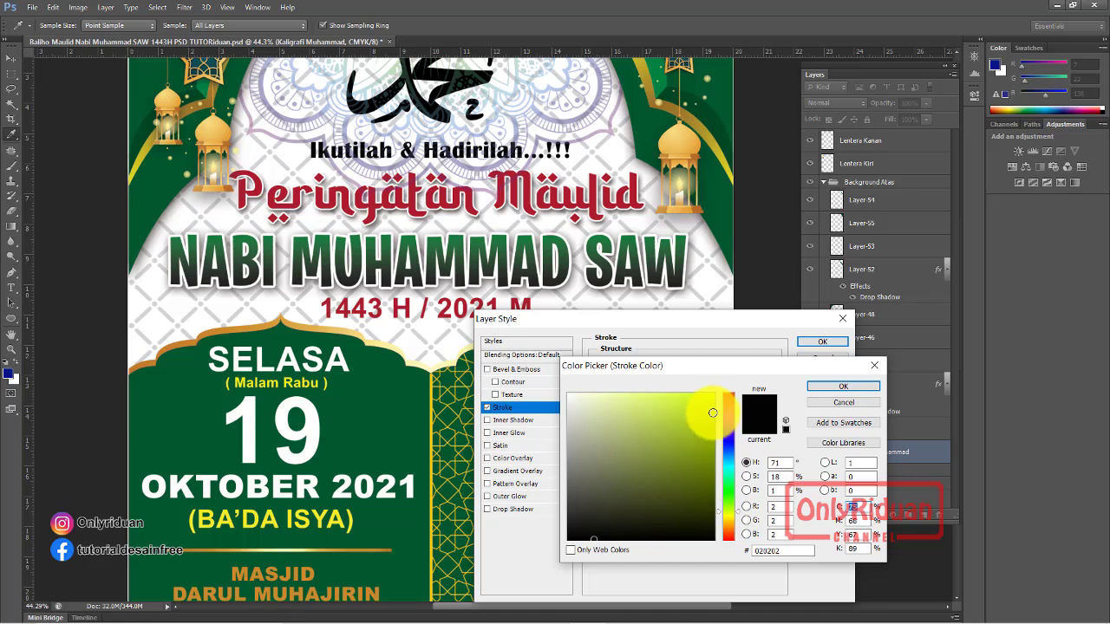
left_click(712, 413)
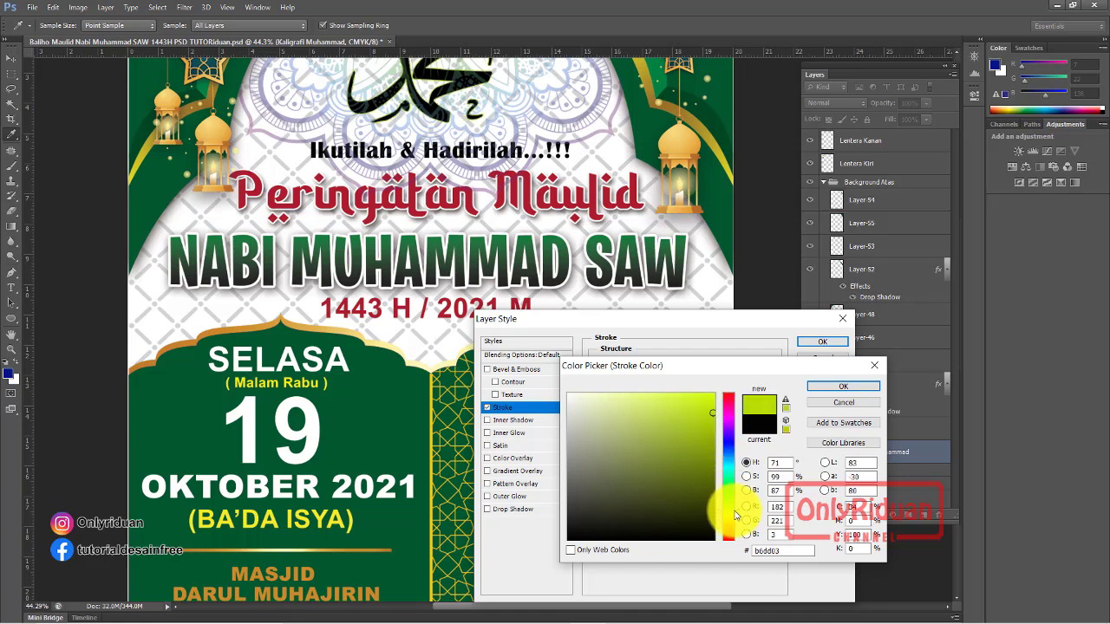
left_click_drag(738, 515, 738, 521)
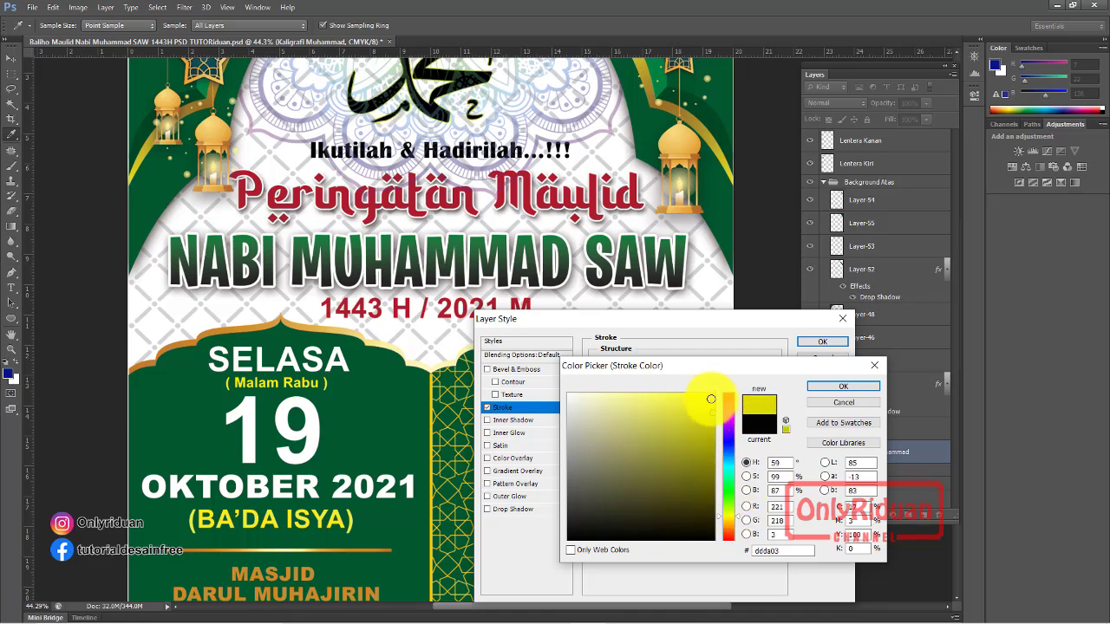
left_click(841, 385)
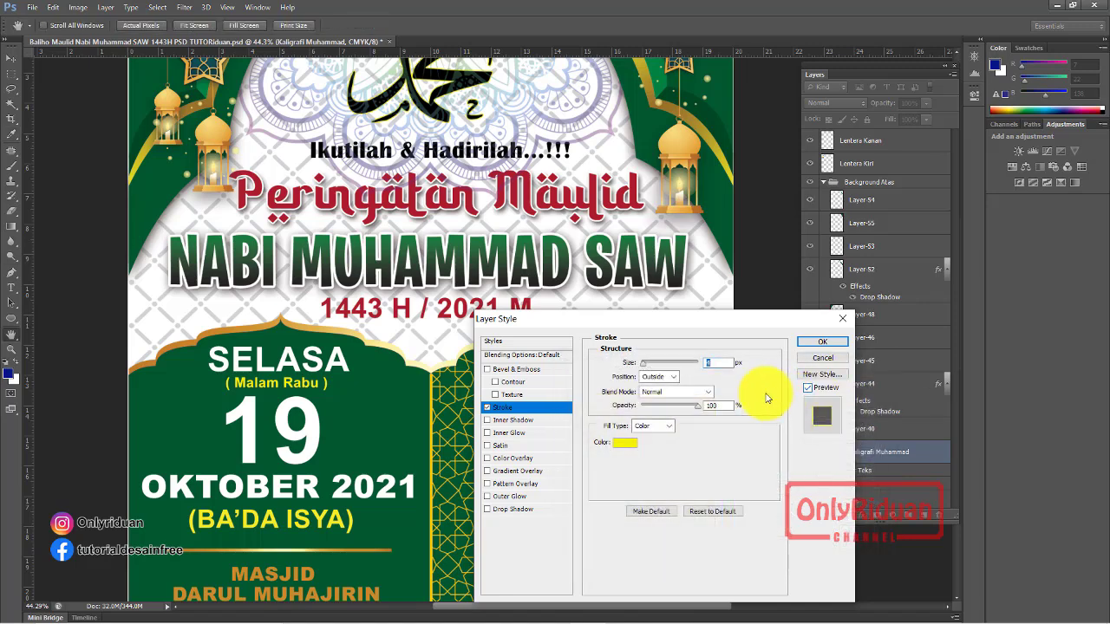
double_click(719, 362)
type("5")
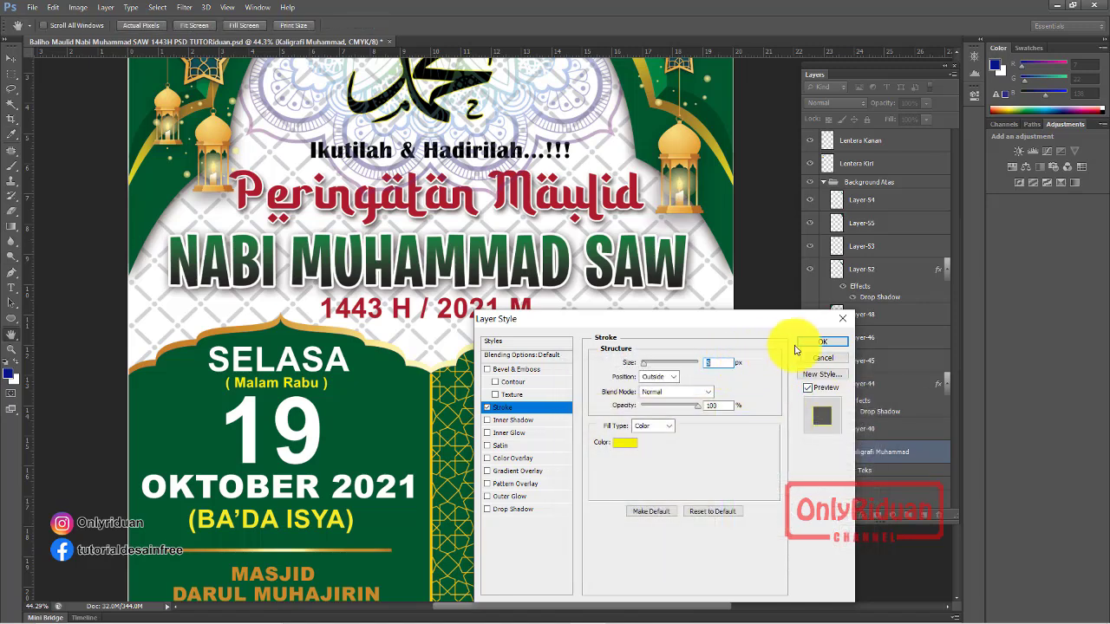
left_click(815, 343)
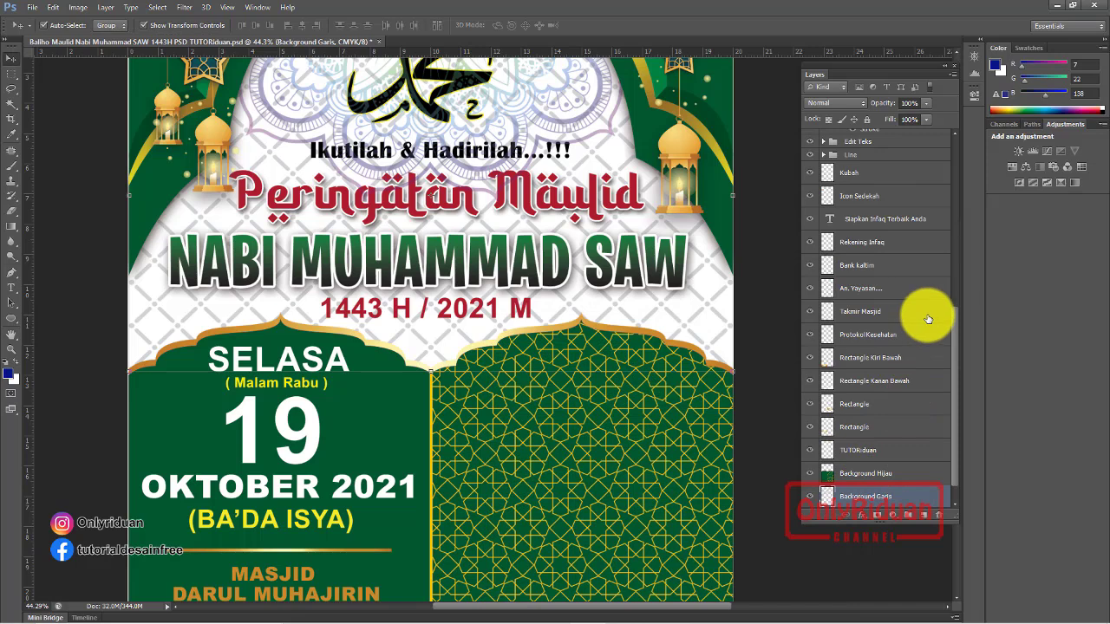
Move the Kaligrafi Muhammad layer above Layer-40 in the stack.
left_click_drag(950, 355, 971, 211)
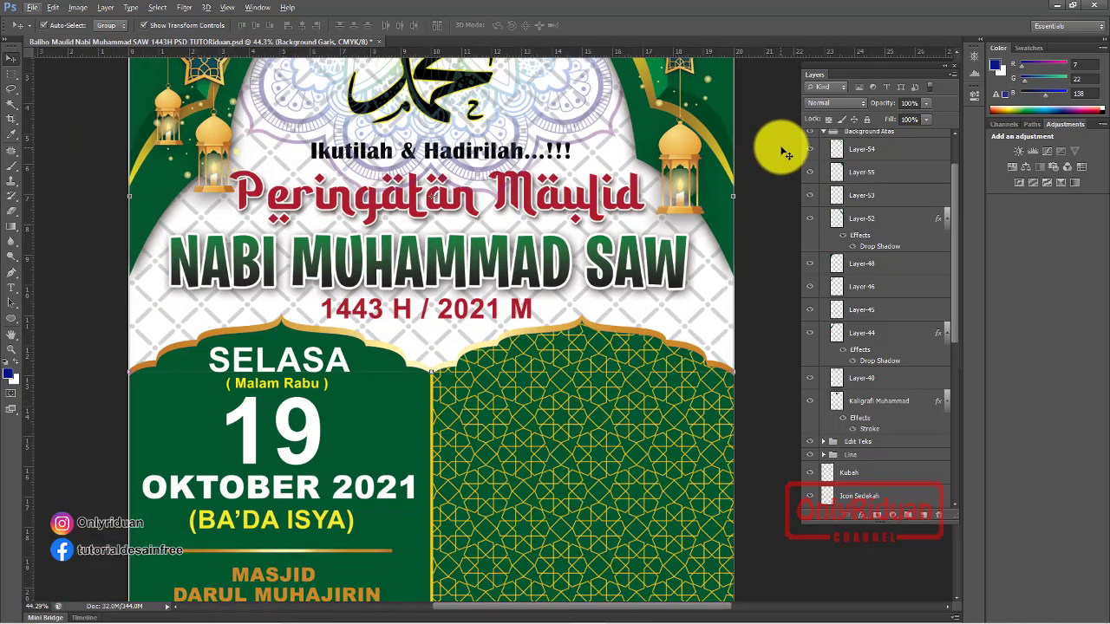
scroll(785, 154, "up", 1)
scroll(785, 155, "up", 3)
scroll(784, 154, "up", 1)
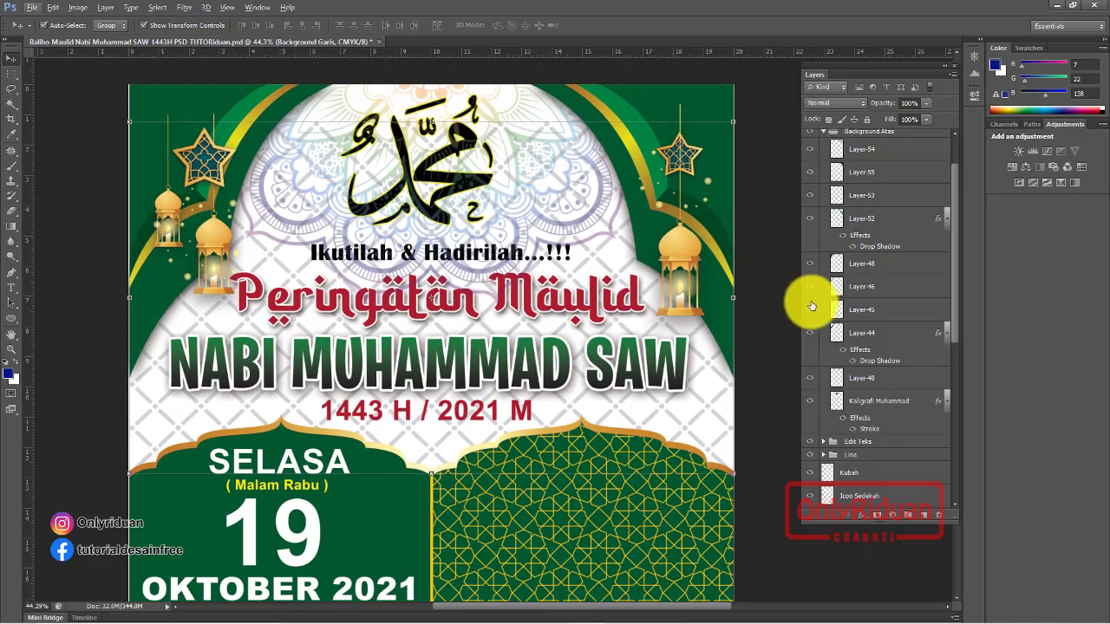
left_click(891, 404)
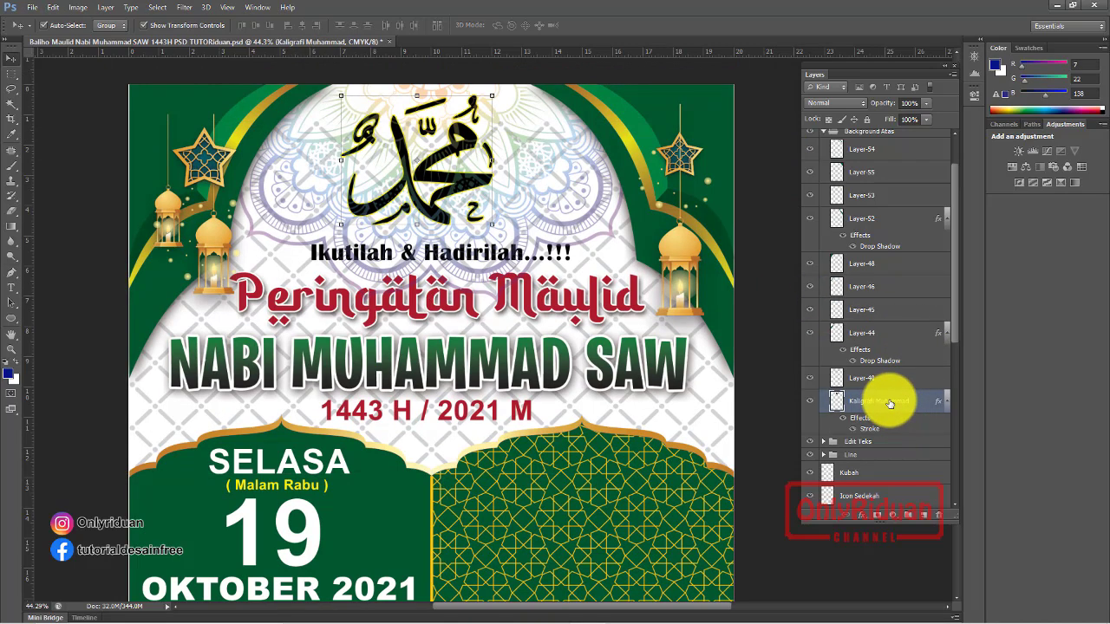
left_click_drag(889, 404, 885, 368)
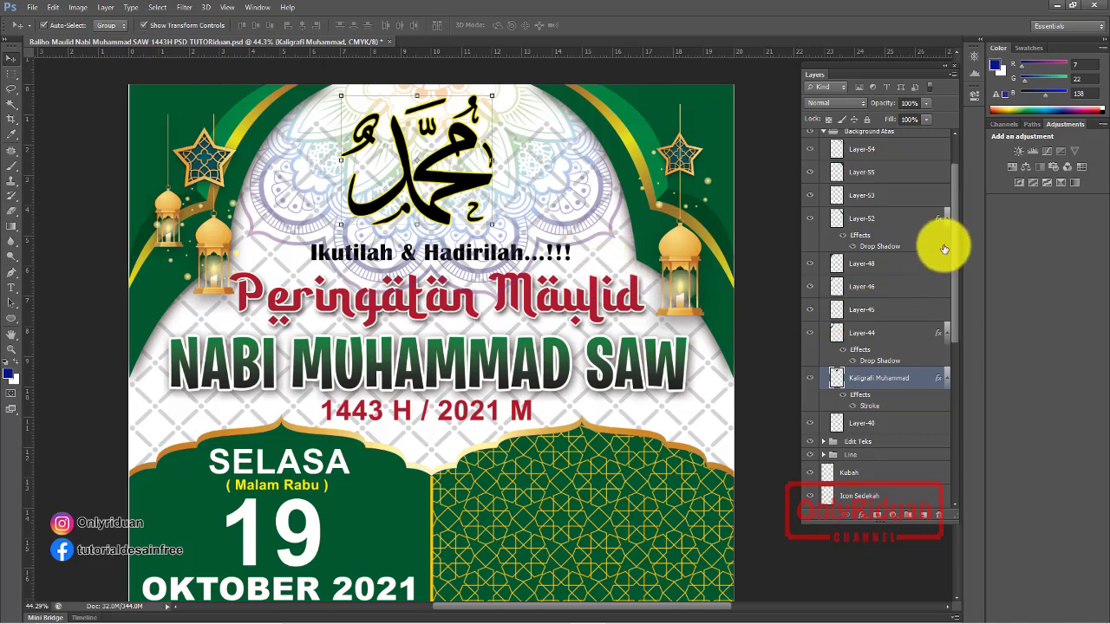
Collapse the Background Atas group and expand Edit Teks to show its text layers.
scroll(956, 254, "down", 1)
scroll(955, 254, "up", 5)
left_click(842, 175)
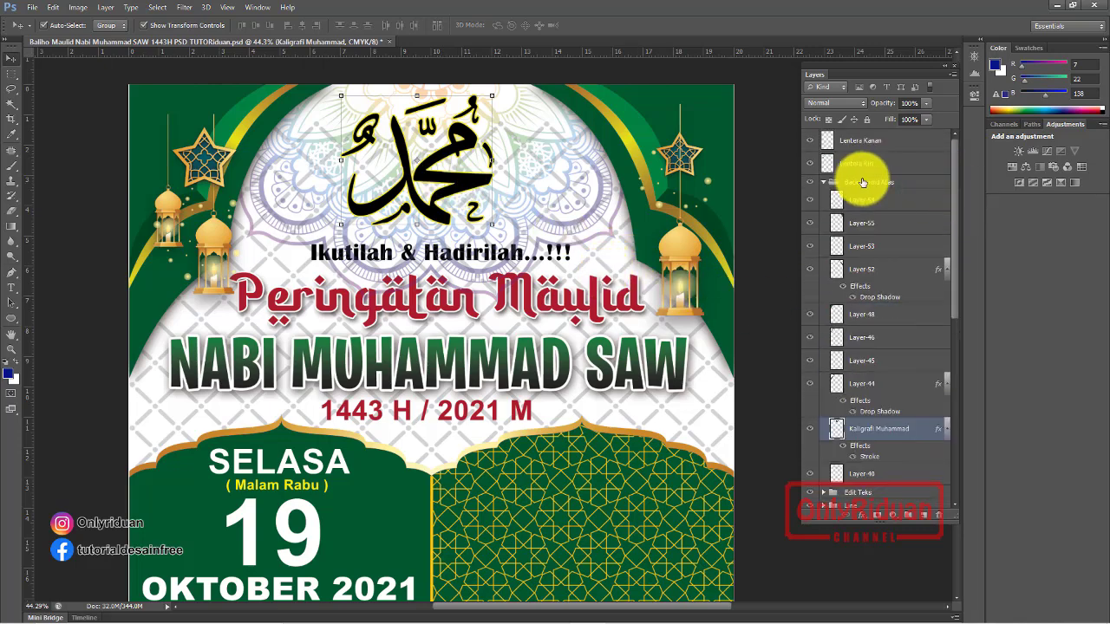
left_click(823, 184)
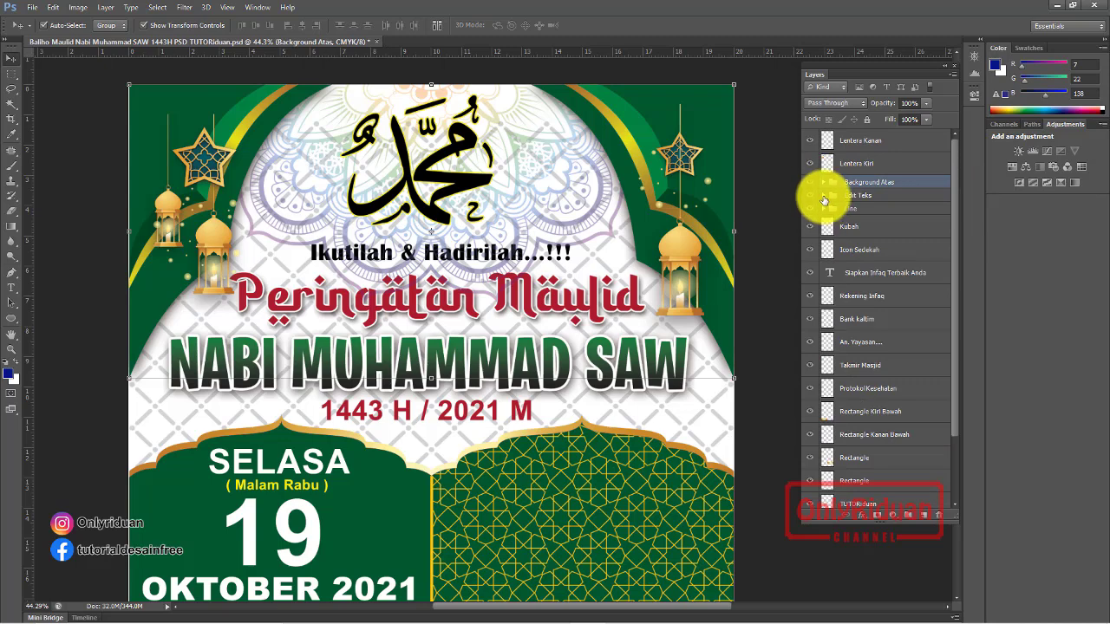
left_click(822, 195)
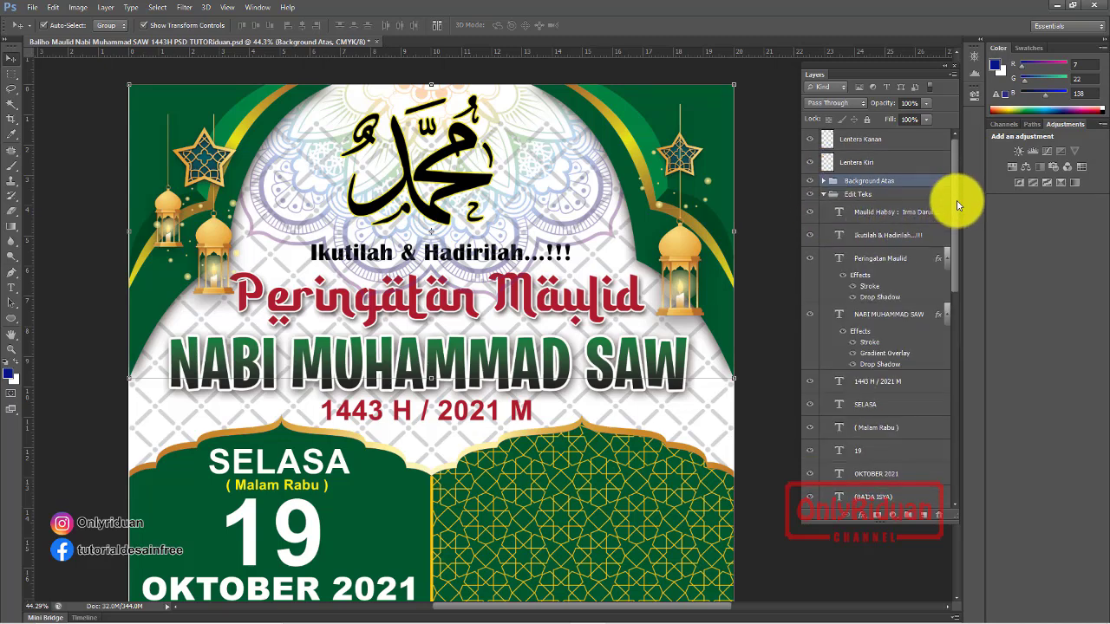
left_click_drag(957, 198, 957, 238)
Add a drop shadow to the large 19 date text layer.
left_click(855, 349)
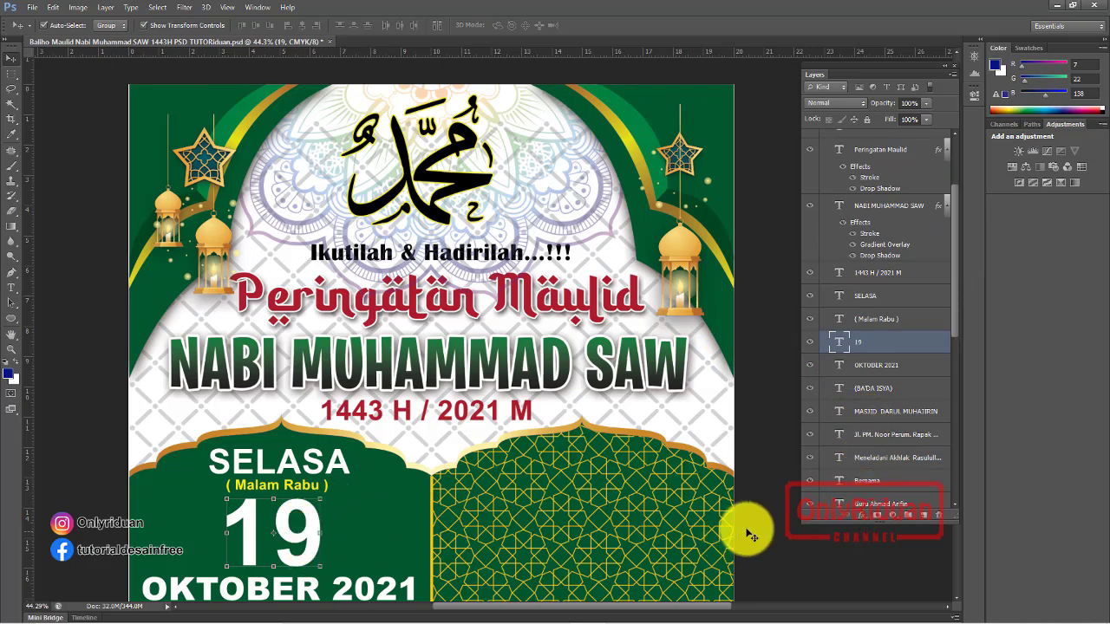
left_click(876, 514)
left_click(880, 512)
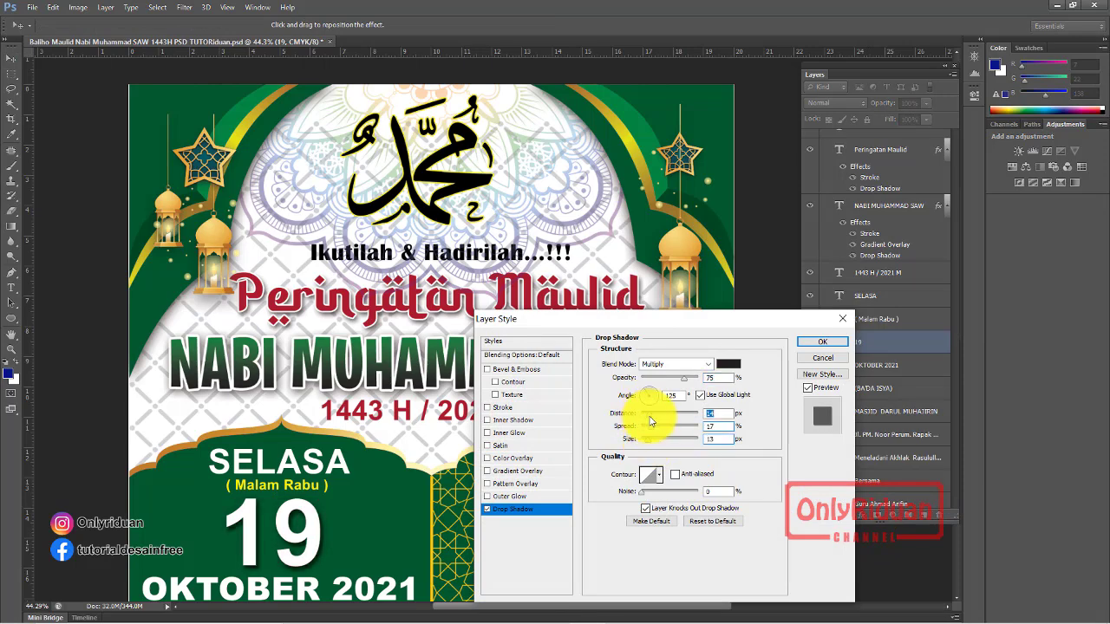
left_click(822, 343)
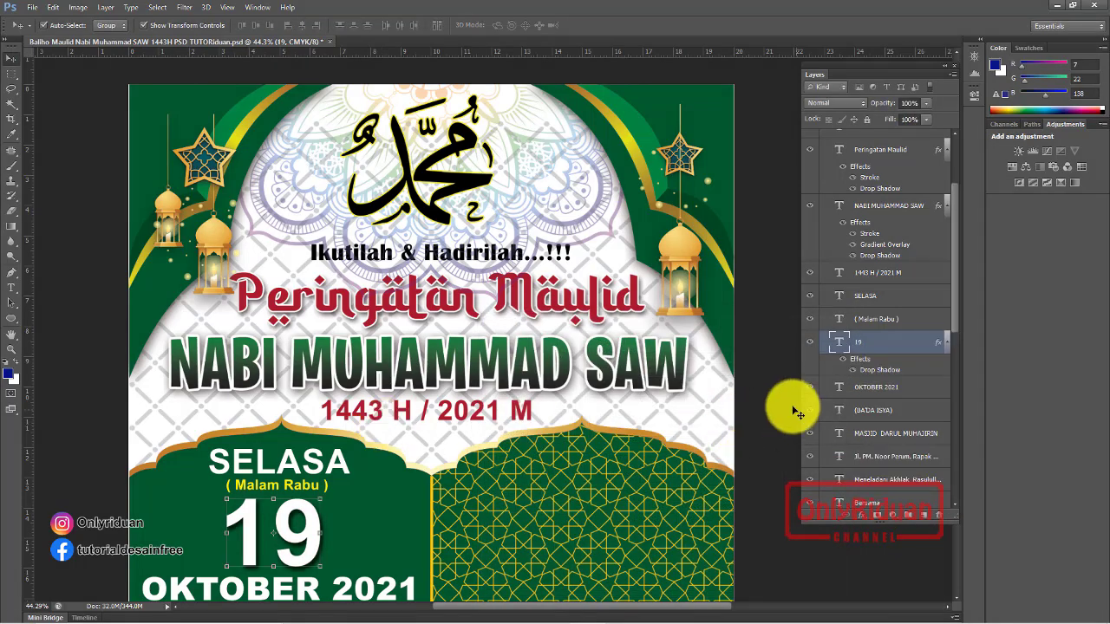
Scroll down to bring the lower half of the banner into view.
scroll(718, 317, "down", 2)
scroll(718, 330, "down", 1)
scroll(719, 347, "down", 2)
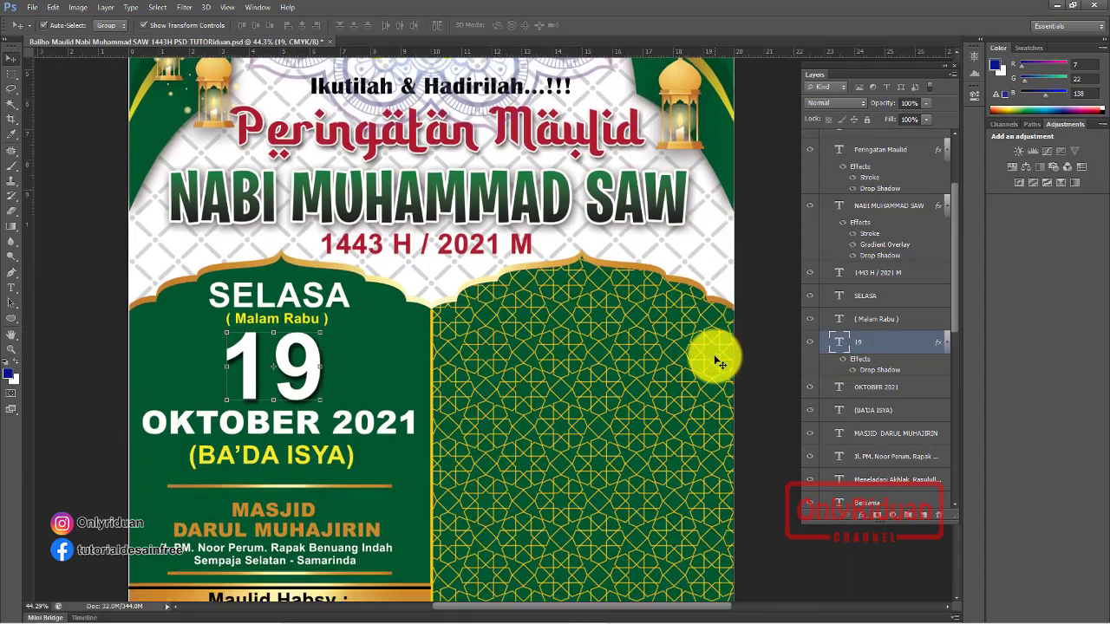
scroll(719, 363, "down", 2)
scroll(718, 362, "down", 2)
scroll(719, 362, "down", 2)
scroll(719, 362, "down", 1)
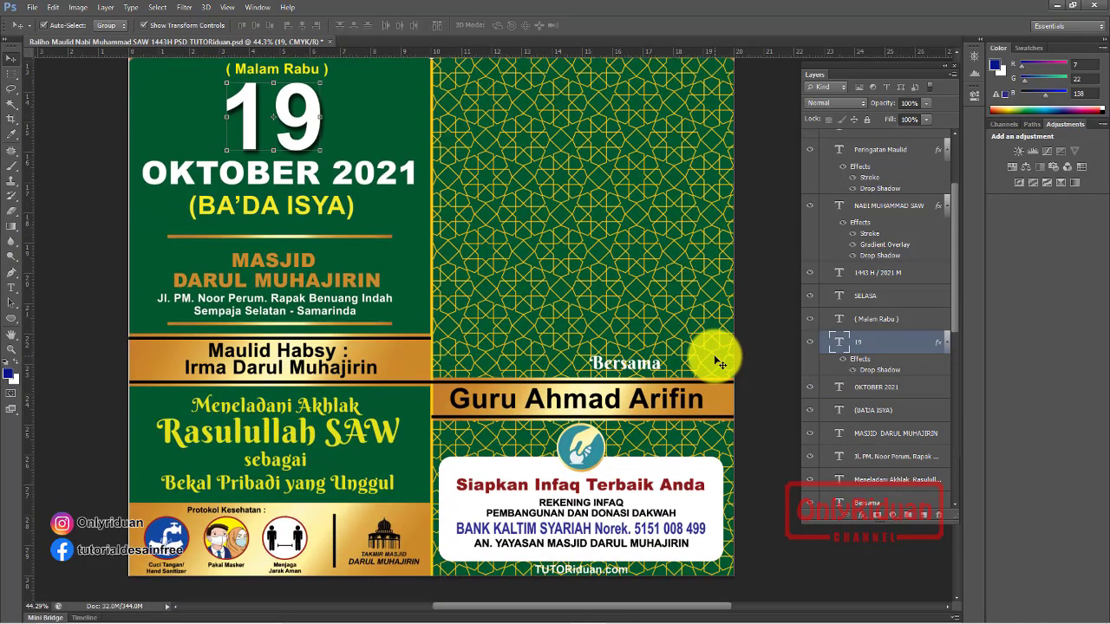
scroll(719, 362, "down", 1)
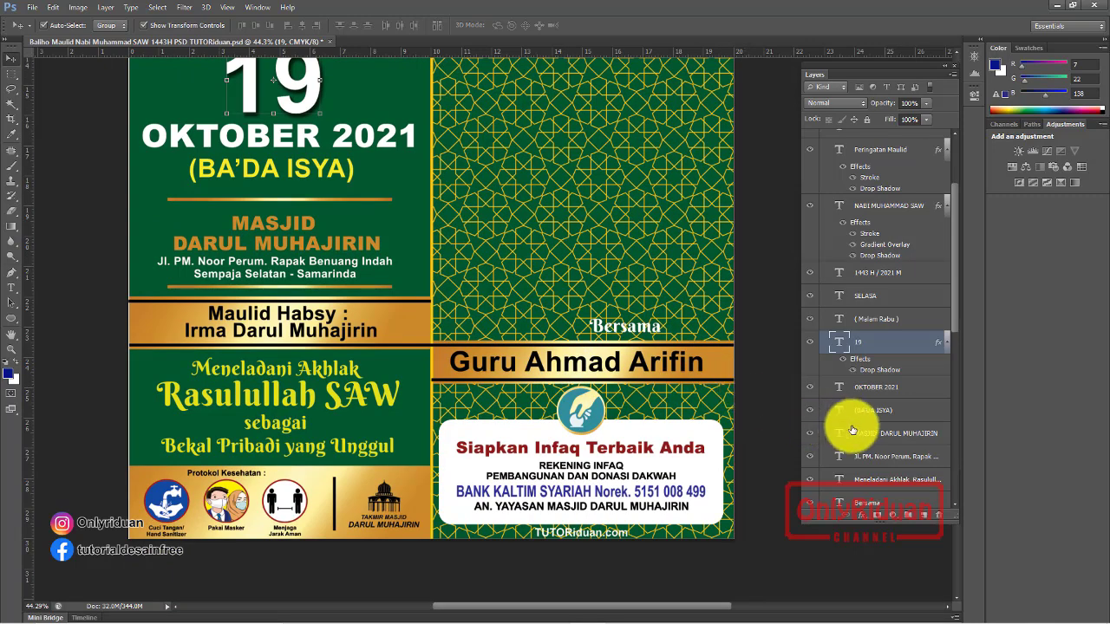
scroll(898, 401, "down", 3)
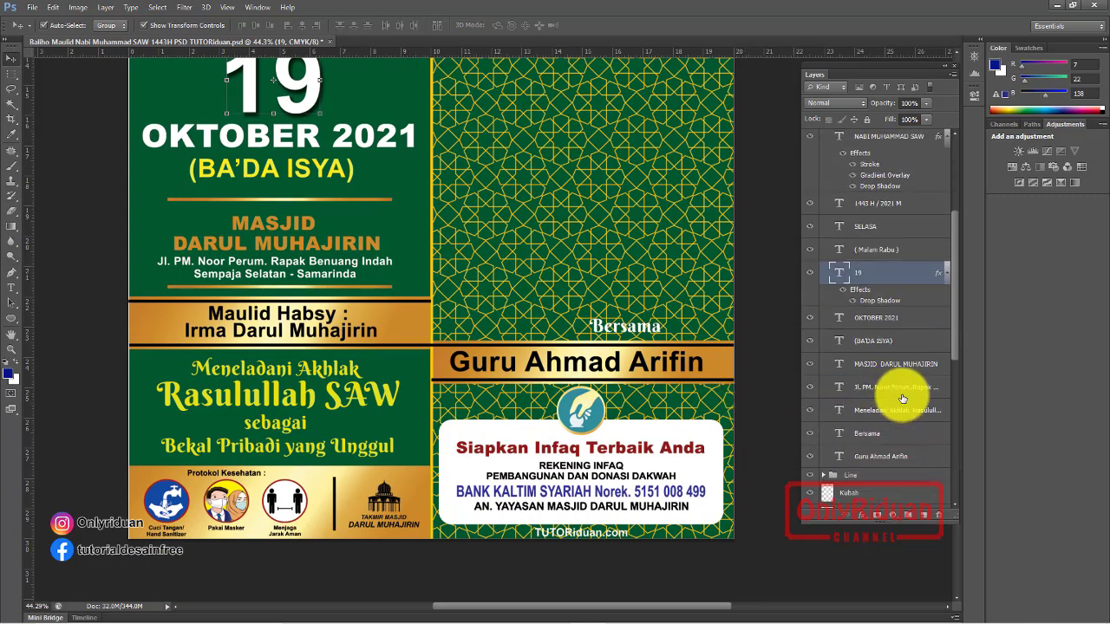
left_click(886, 456)
left_click(864, 515)
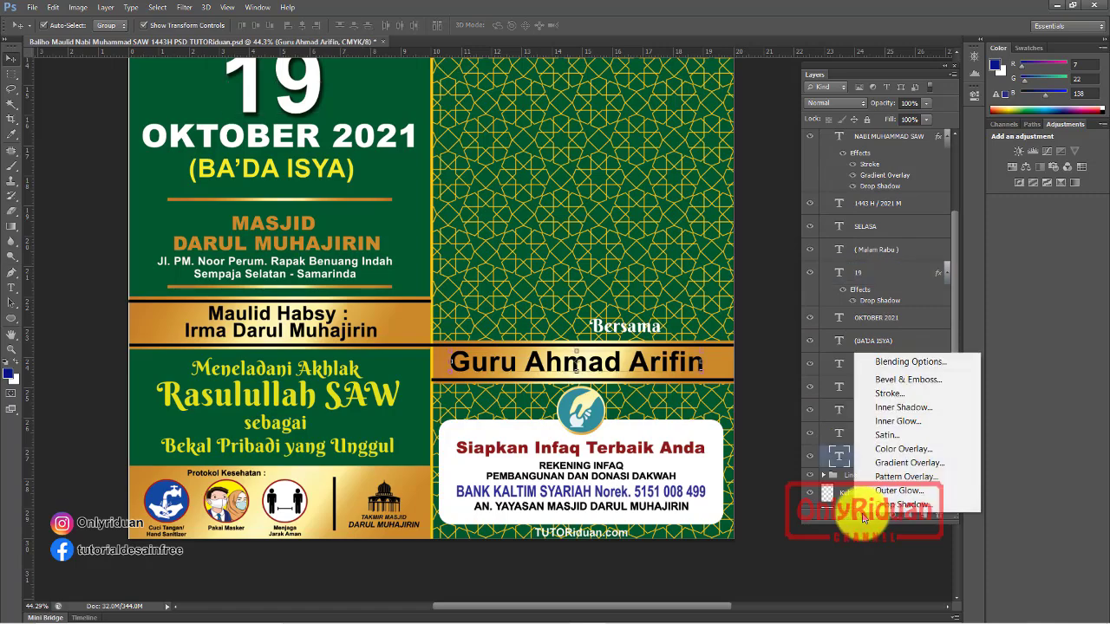
left_click(890, 394)
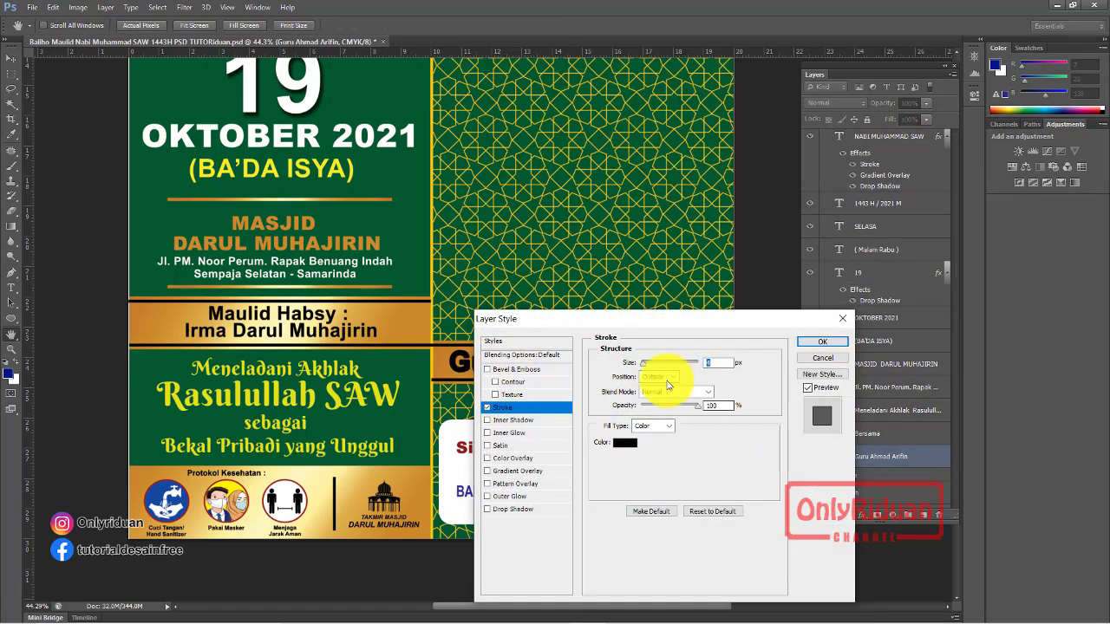
left_click_drag(614, 318, 199, 165)
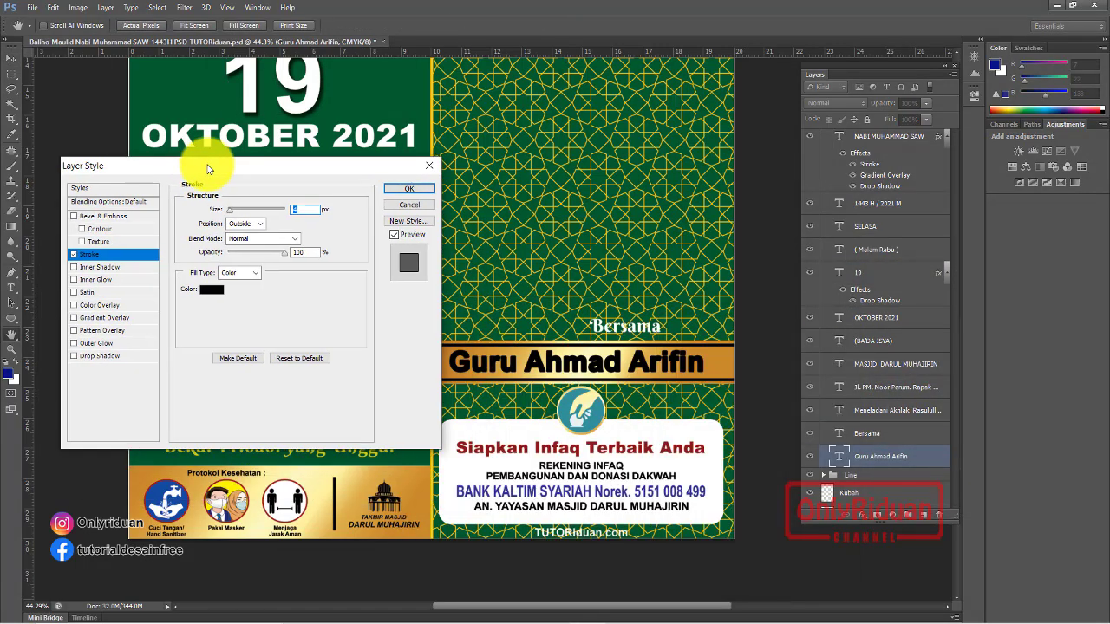
left_click(210, 290)
left_click_drag(731, 520, 727, 422)
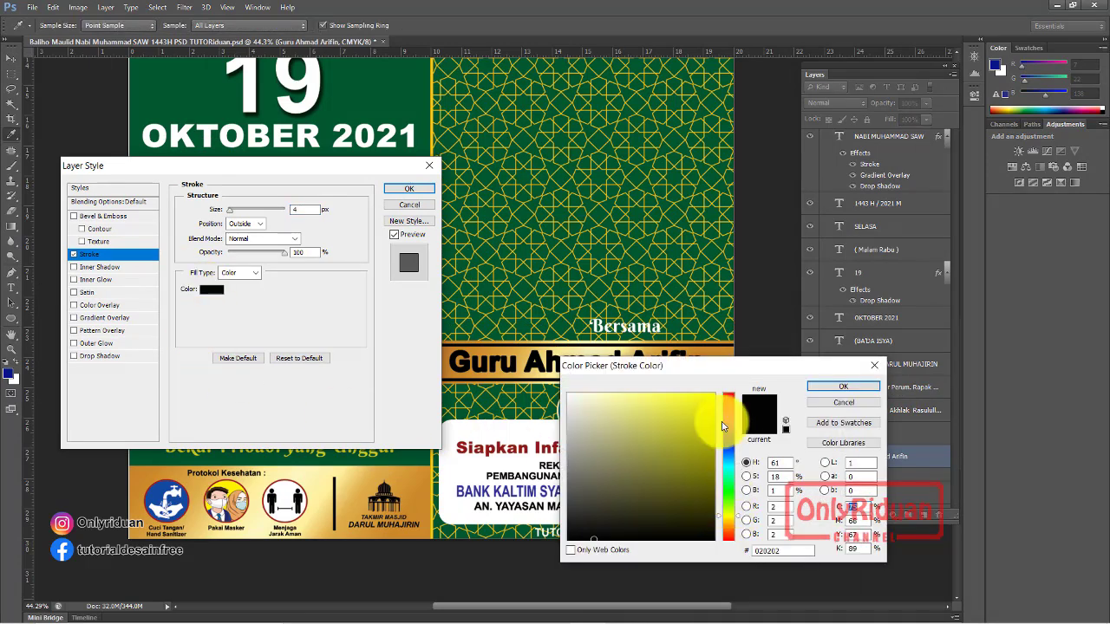
left_click(714, 395)
left_click(820, 387)
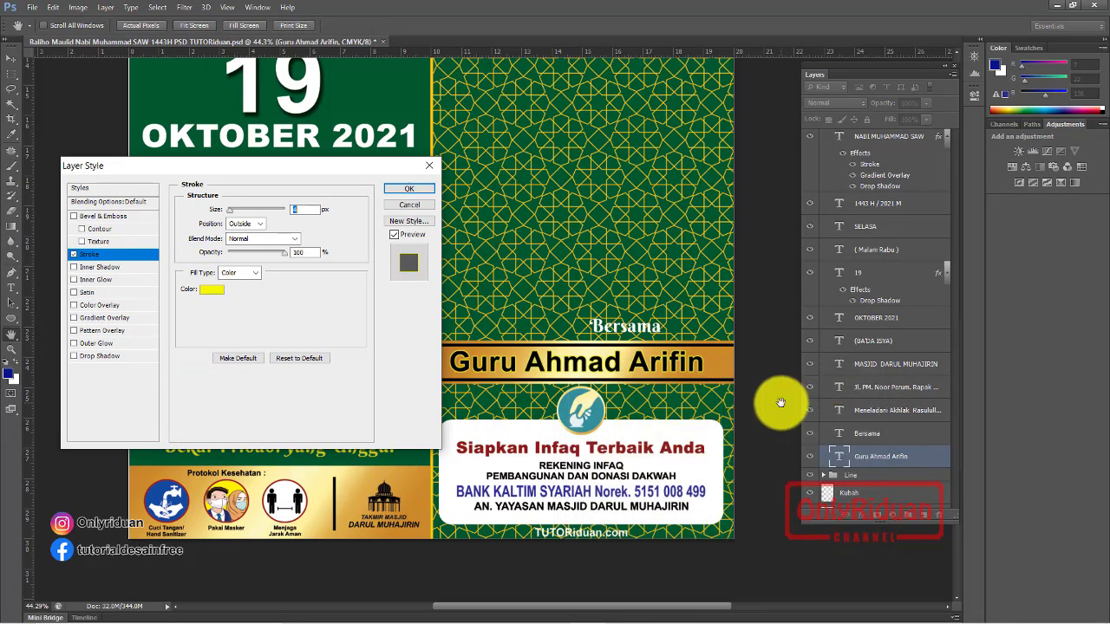
Change the outline to white and add a drop shadow at distance 15.
left_click(212, 289)
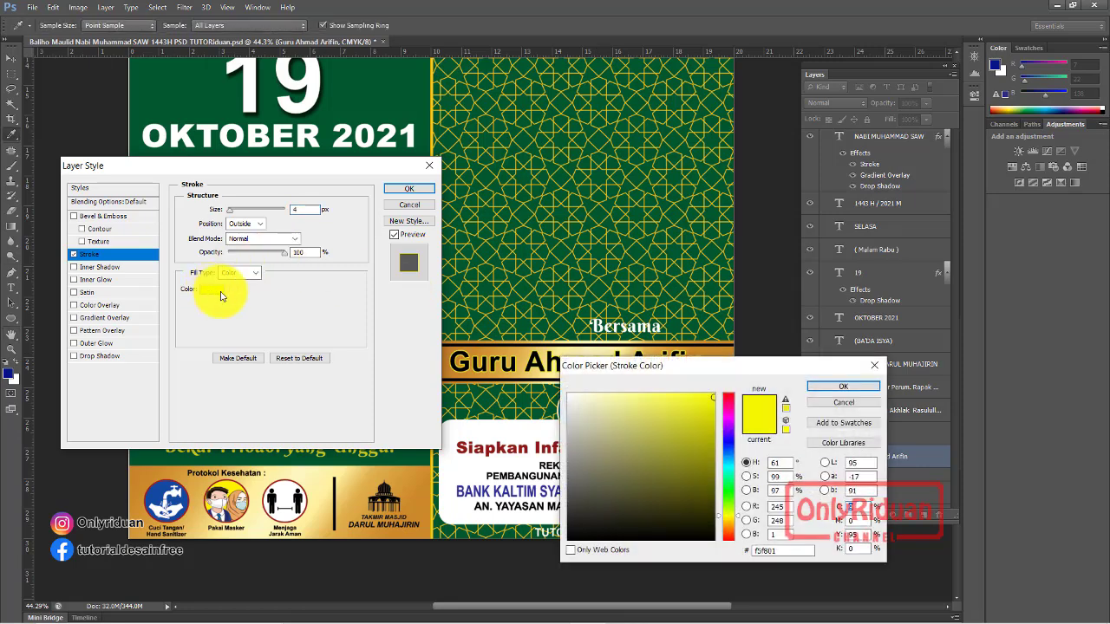
left_click_drag(616, 425, 569, 373)
left_click(833, 387)
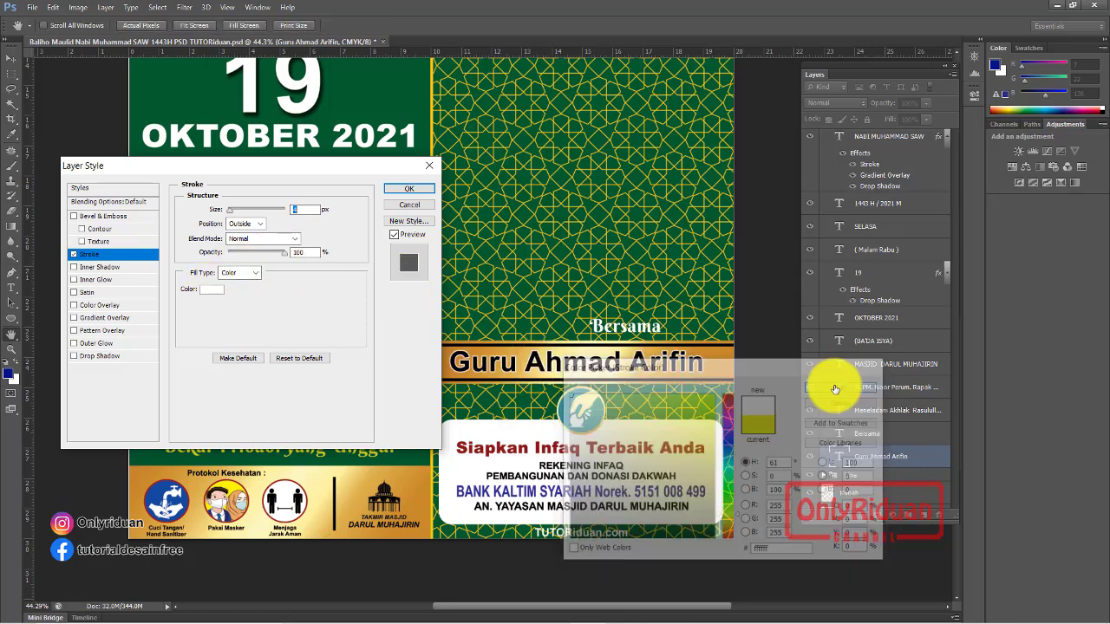
left_click(97, 356)
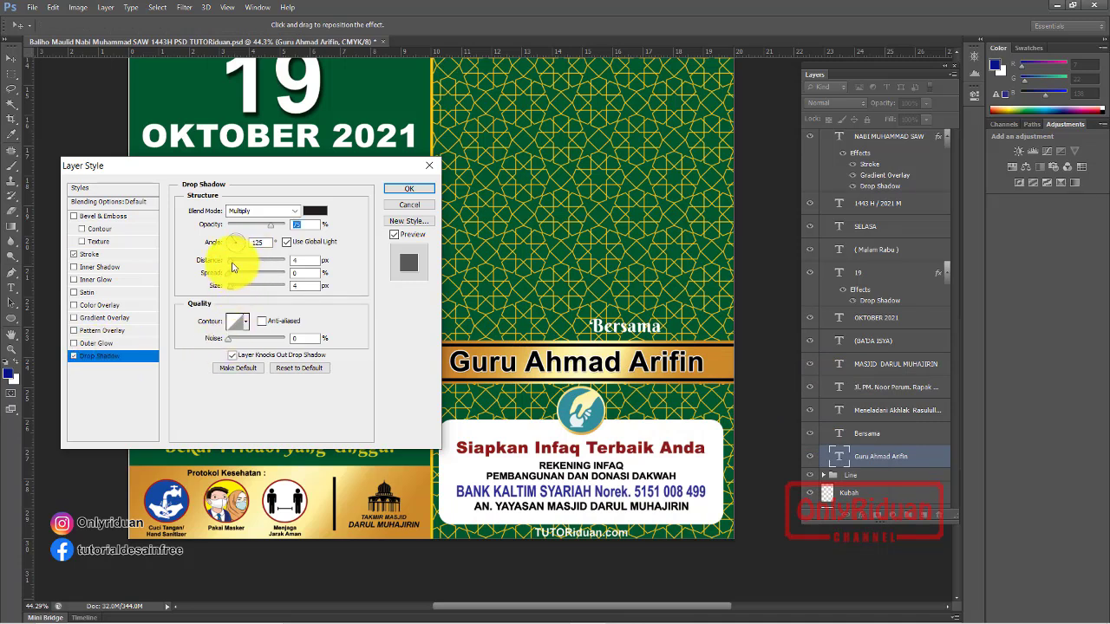
left_click_drag(231, 267, 236, 267)
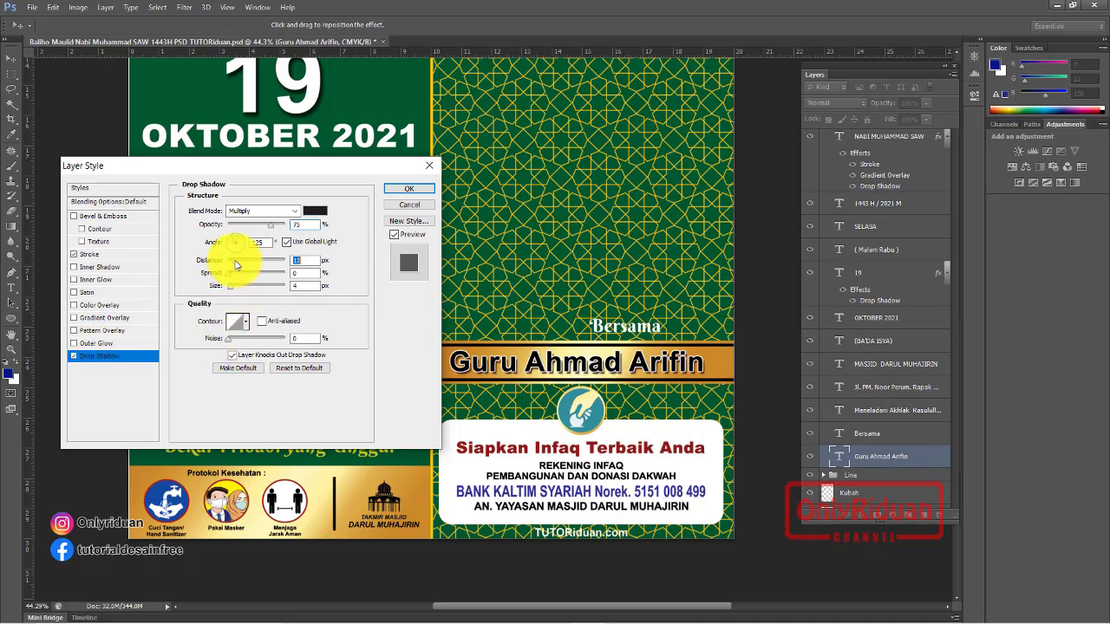
left_click(399, 188)
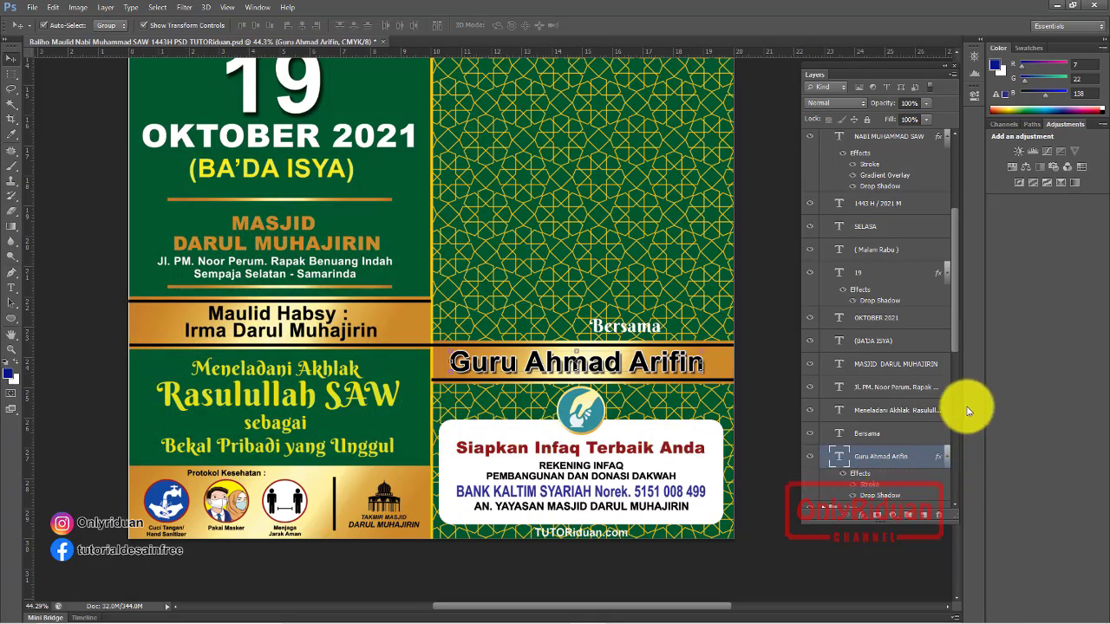
left_click_drag(957, 319, 943, 357)
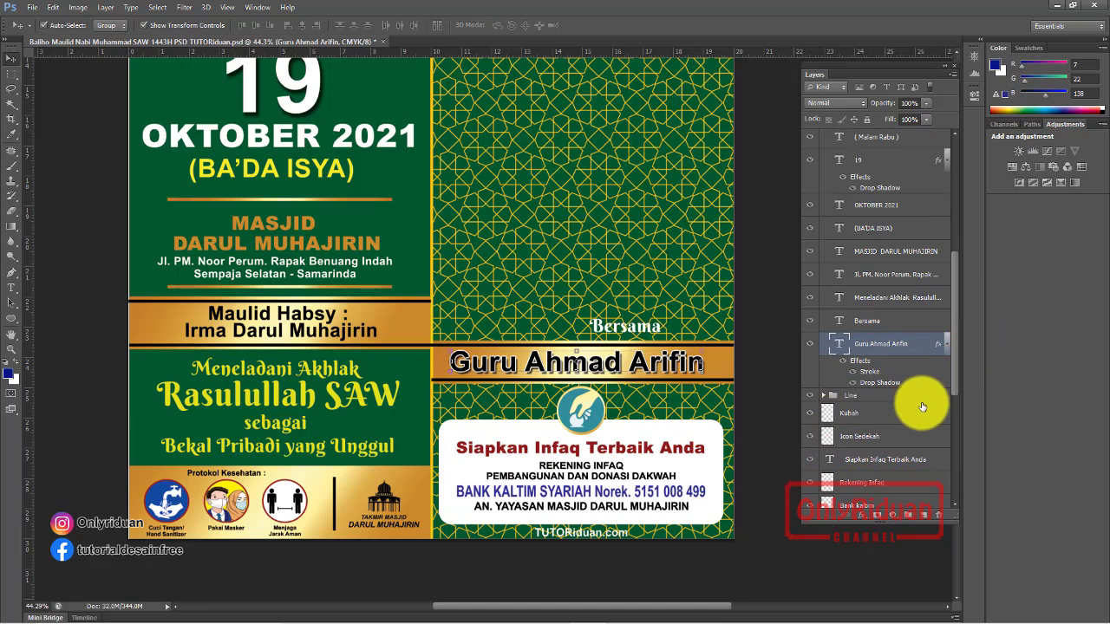
right_click(876, 376)
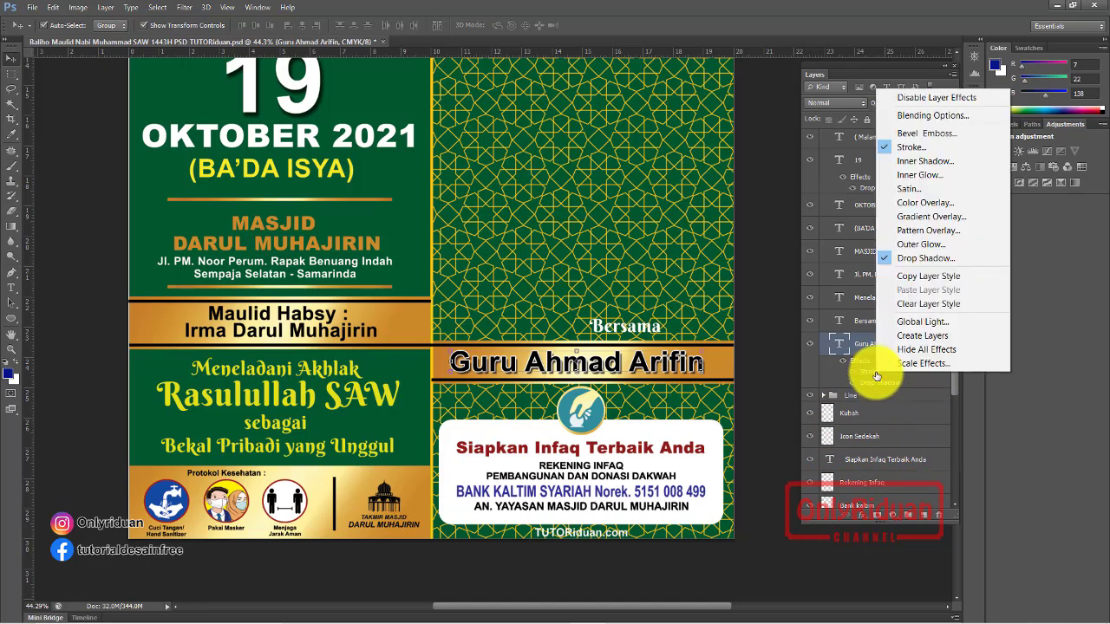
left_click(928, 276)
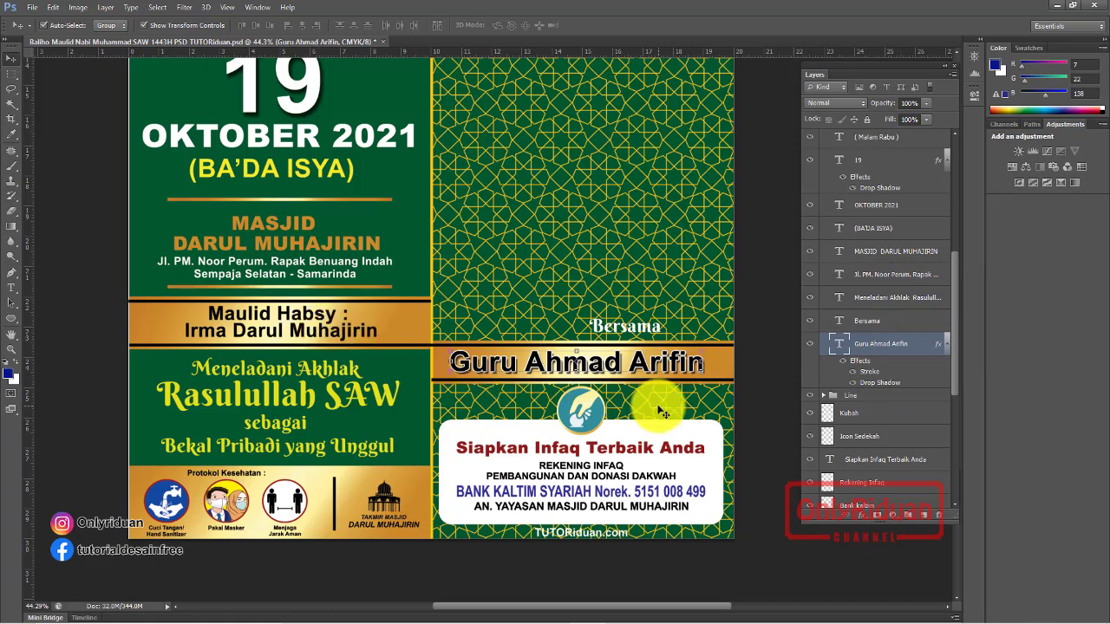
Paste the copied layer style onto the Maulid Habsy text layer.
scroll(918, 338, "up", 1)
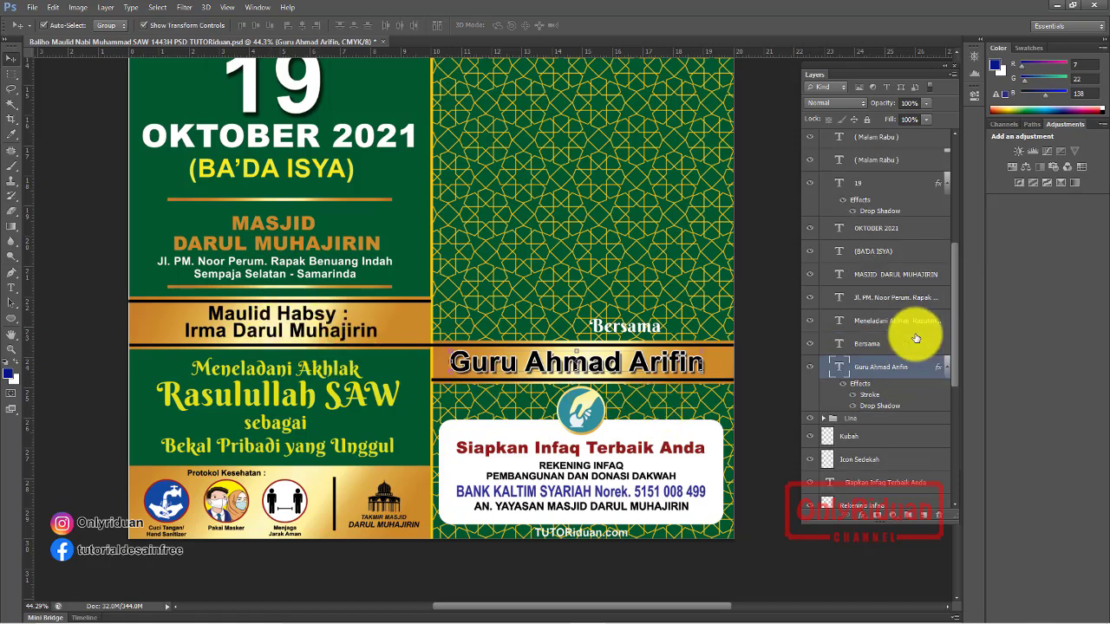
scroll(918, 338, "up", 1)
scroll(919, 338, "up", 1)
scroll(916, 337, "up", 1)
scroll(917, 337, "down", 1)
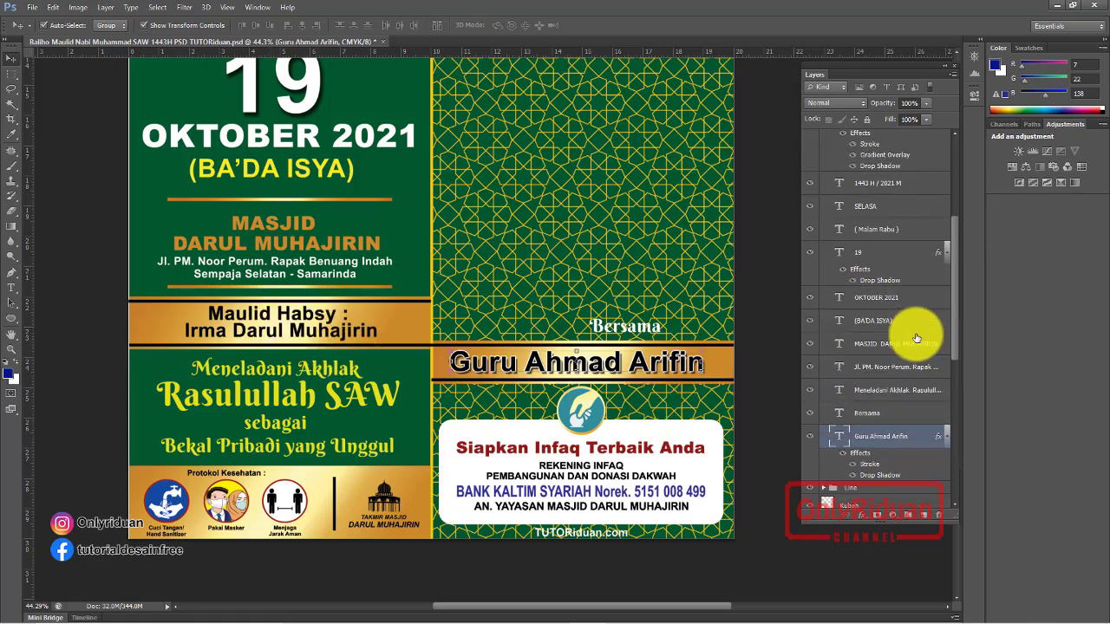
scroll(916, 338, "down", 1)
scroll(916, 338, "up", 4)
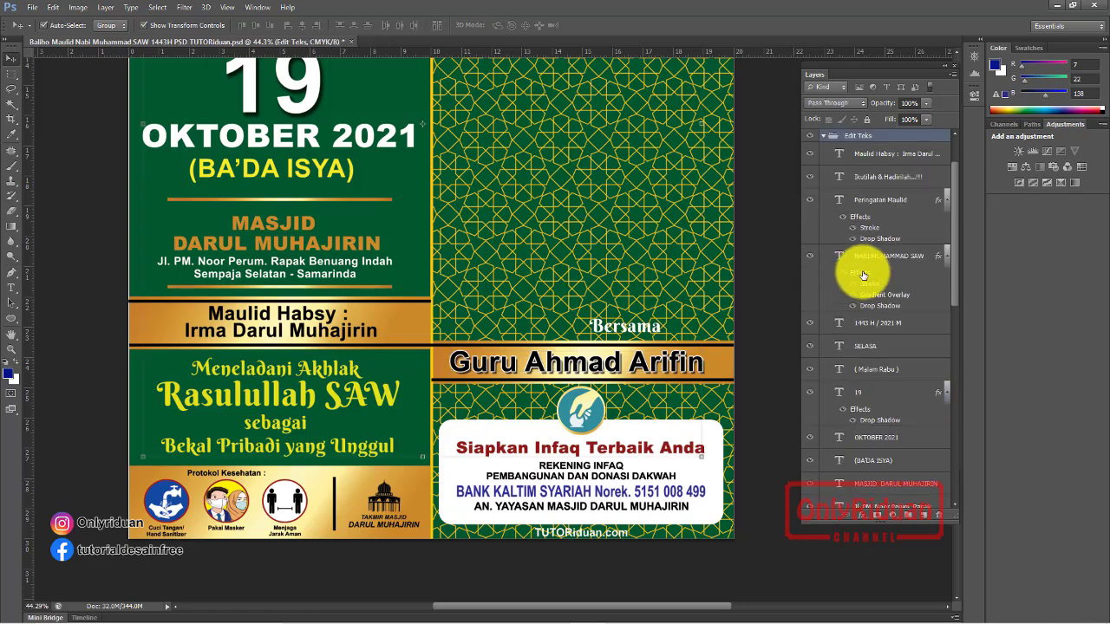
left_click(893, 153)
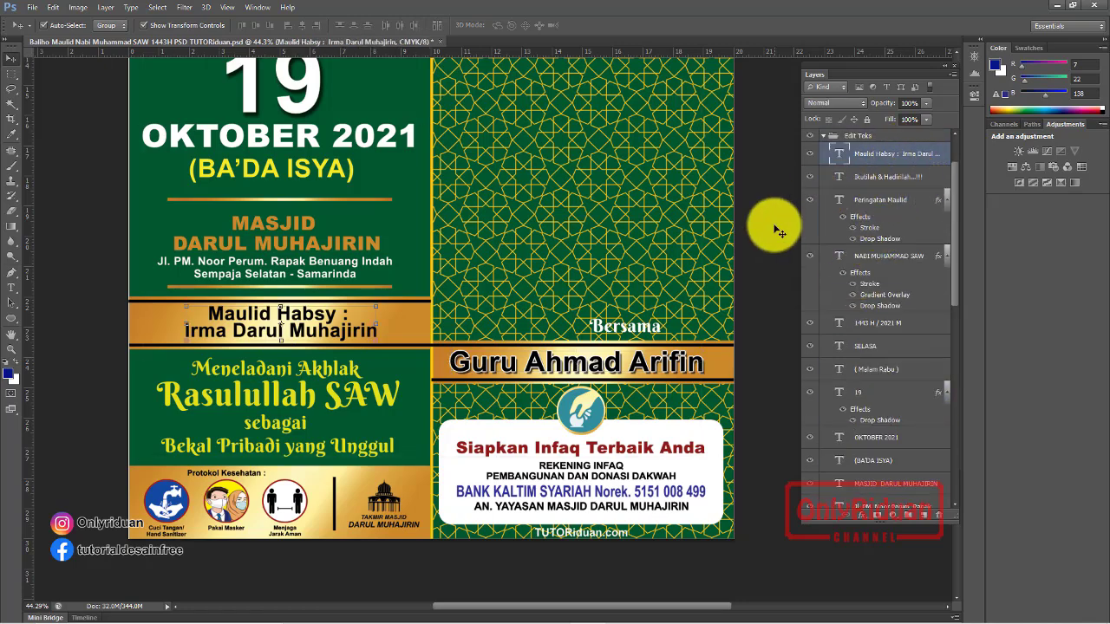
right_click(881, 157)
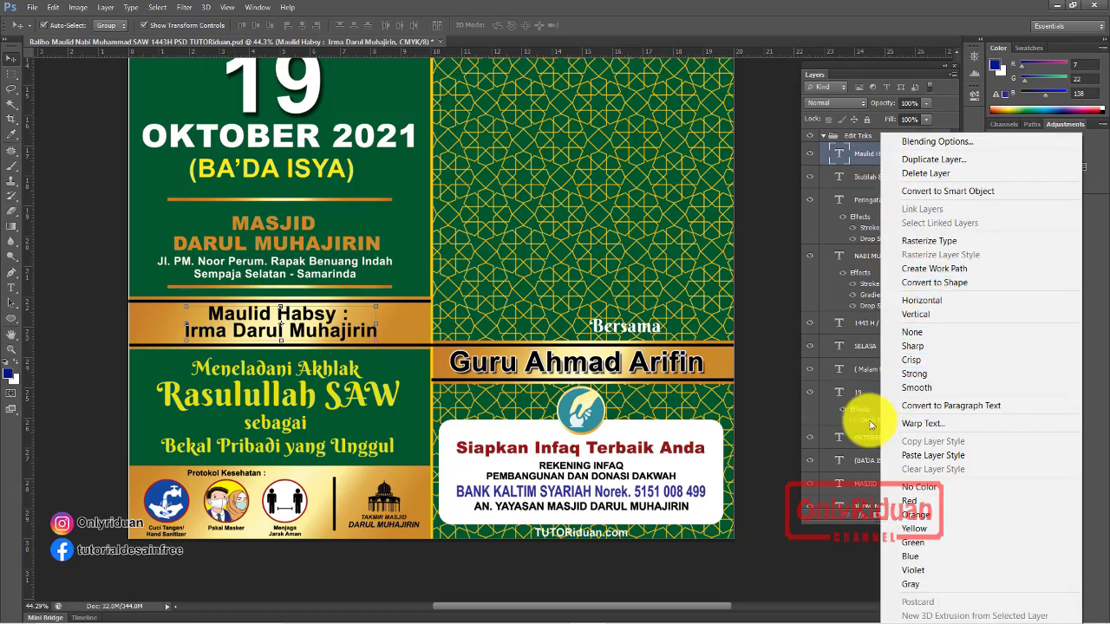
left_click(932, 455)
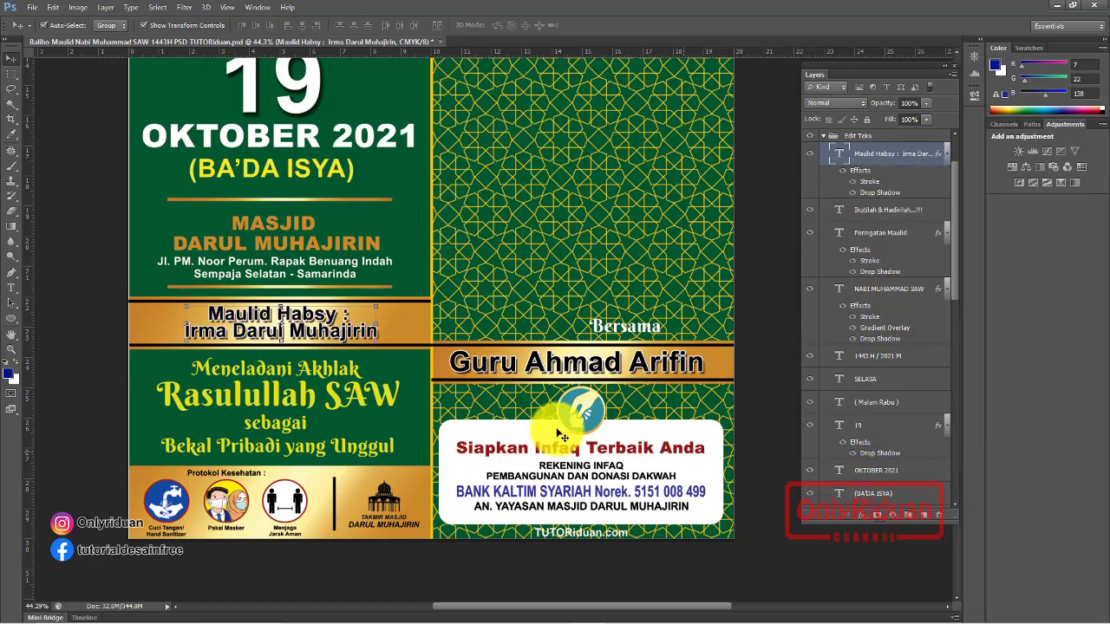
scroll(334, 328, "up", 1)
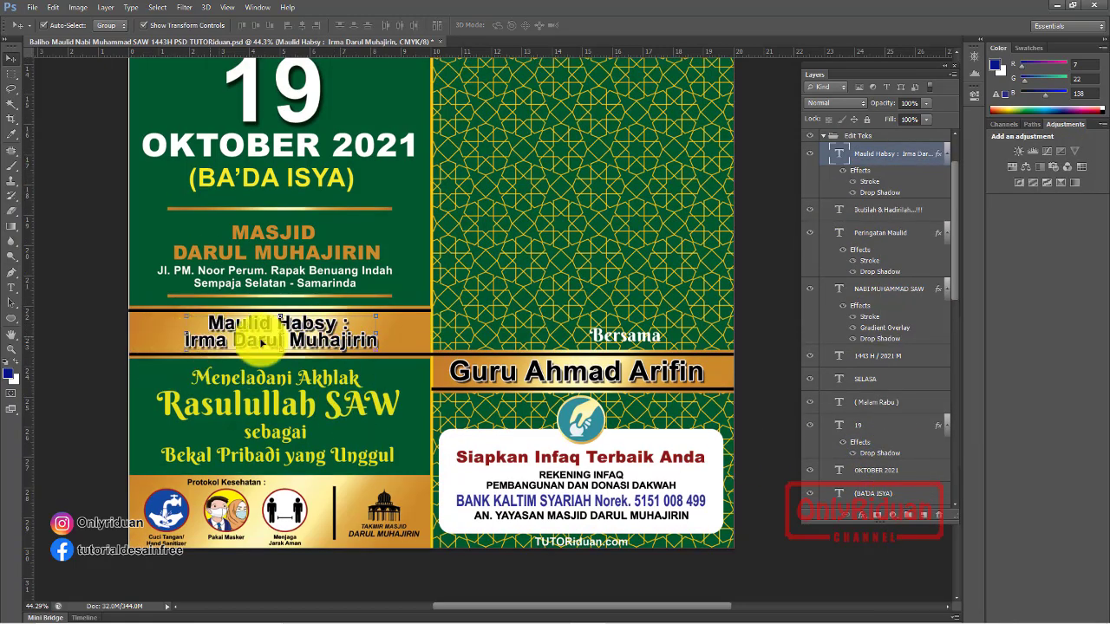
Select the Edit Teks group and locate the Meneladani Akhlak layer.
left_click(382, 411)
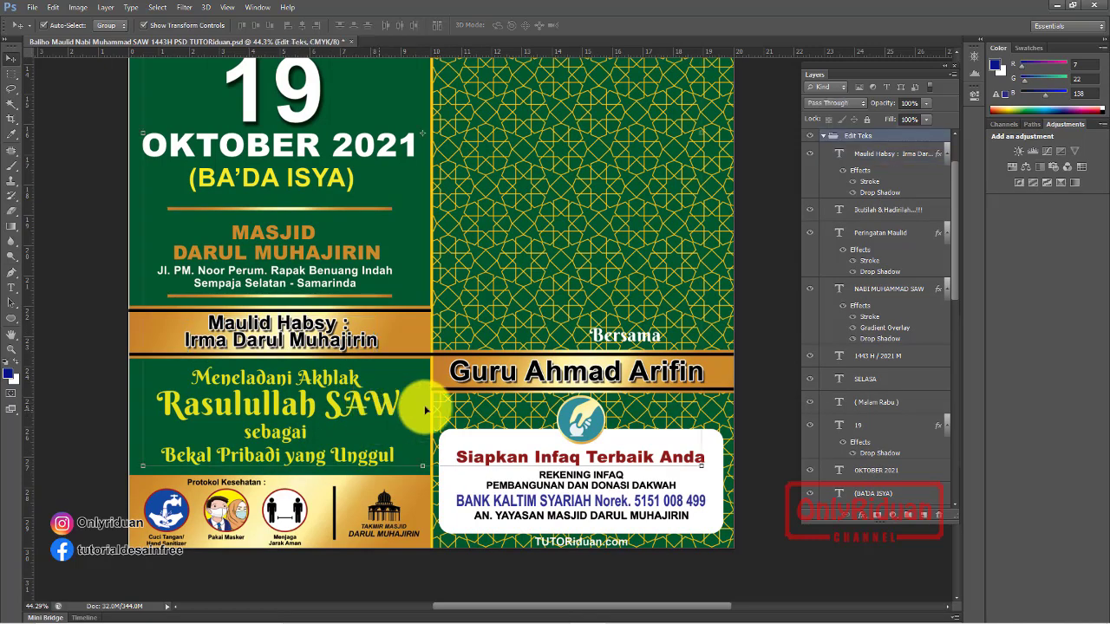
scroll(914, 324, "down", 1)
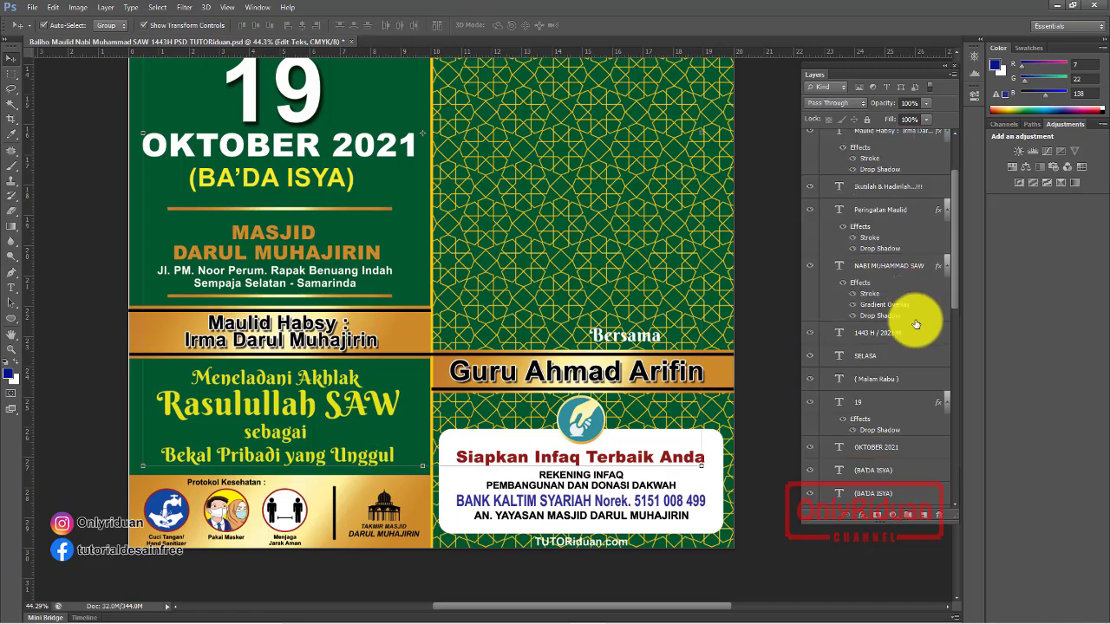
scroll(919, 324, "down", 2)
scroll(920, 324, "up", 2)
scroll(921, 324, "up", 1)
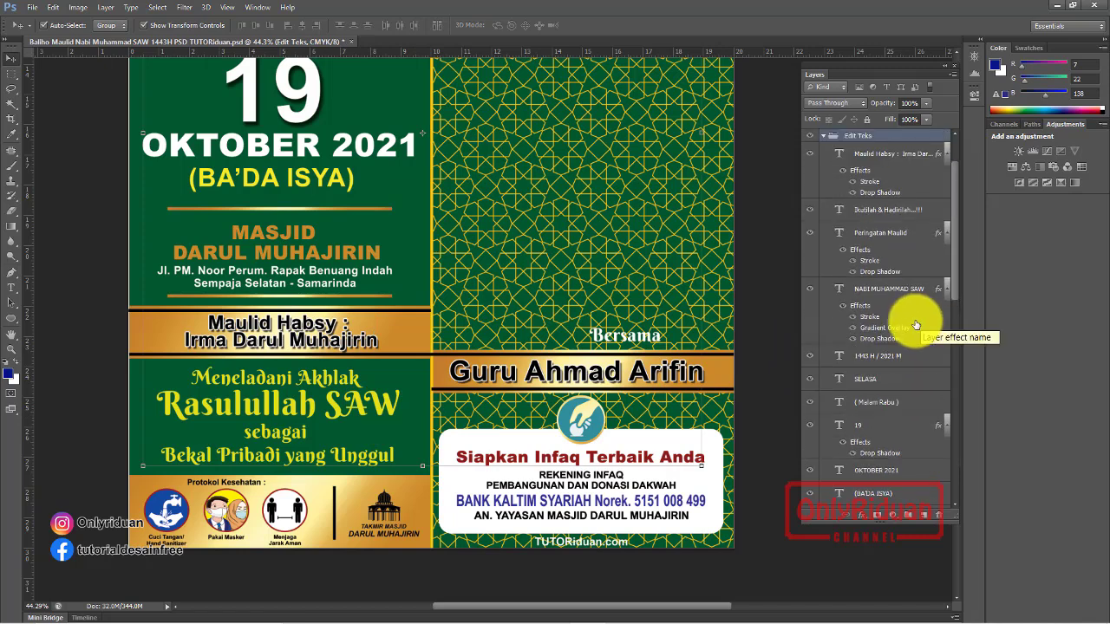
scroll(902, 453, "down", 4)
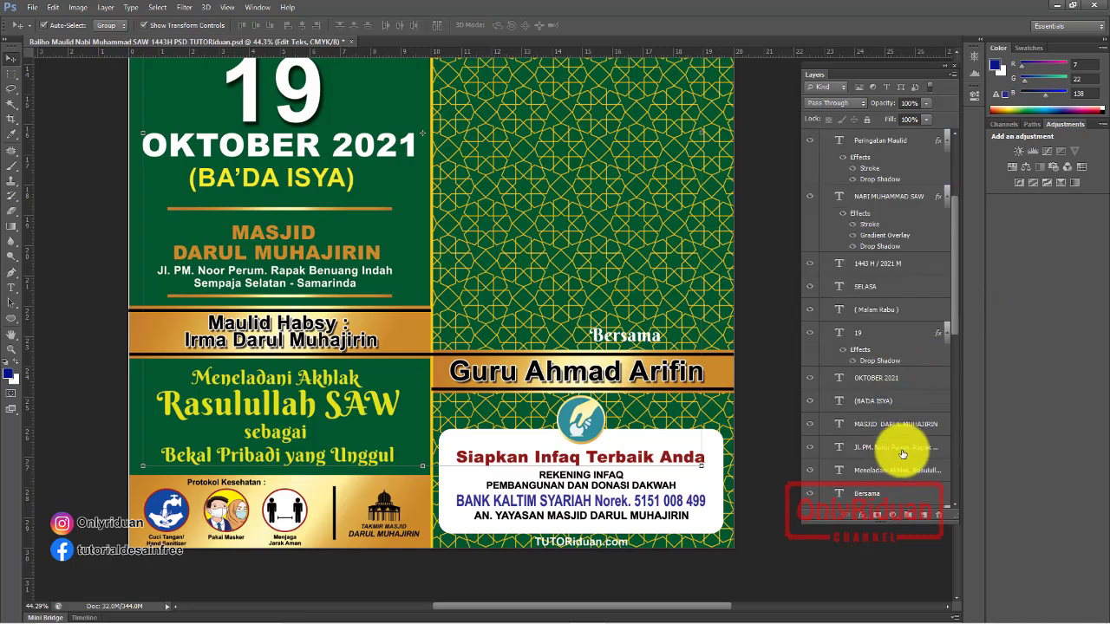
Give Meneladani Akhlak Rasulullah SAW a 5 px black outside stroke.
left_click(902, 468)
left_click(864, 519)
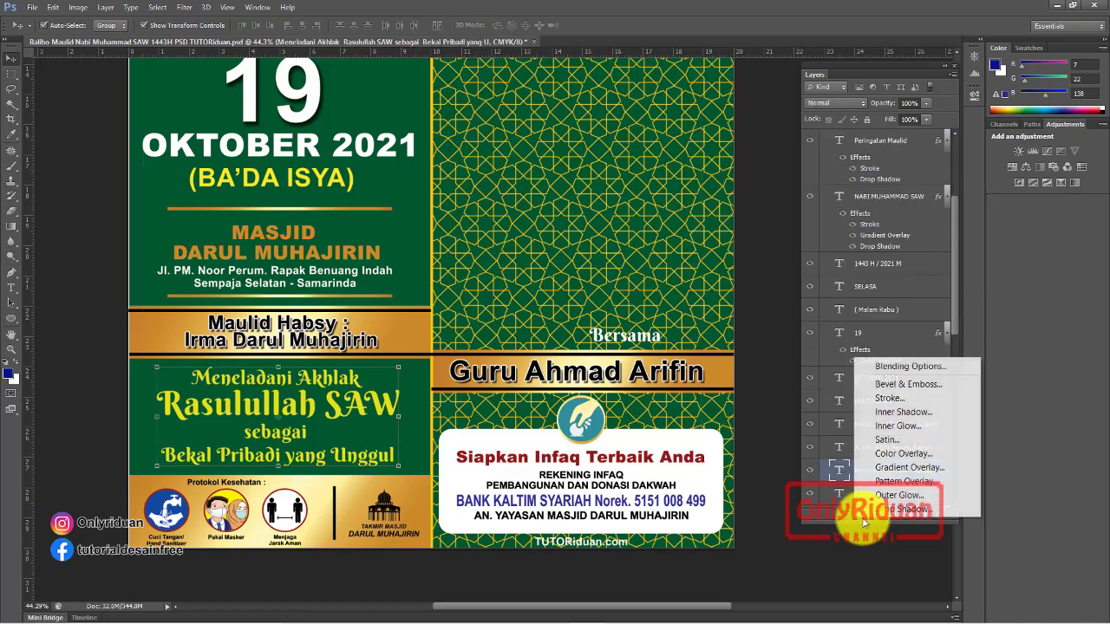
left_click(902, 400)
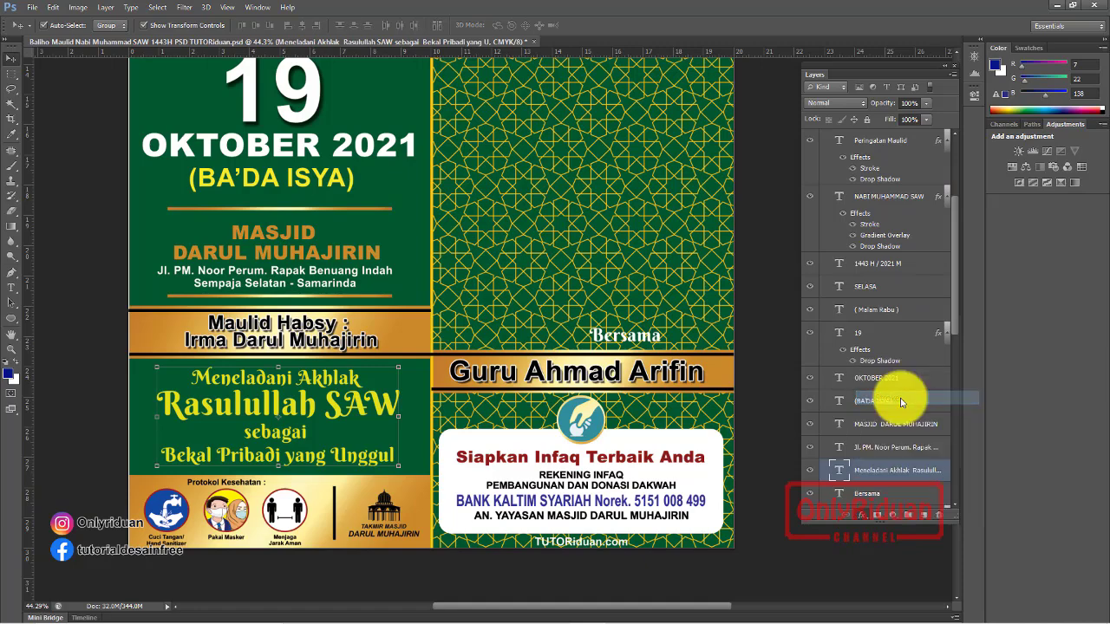
left_click_drag(240, 163, 630, 139)
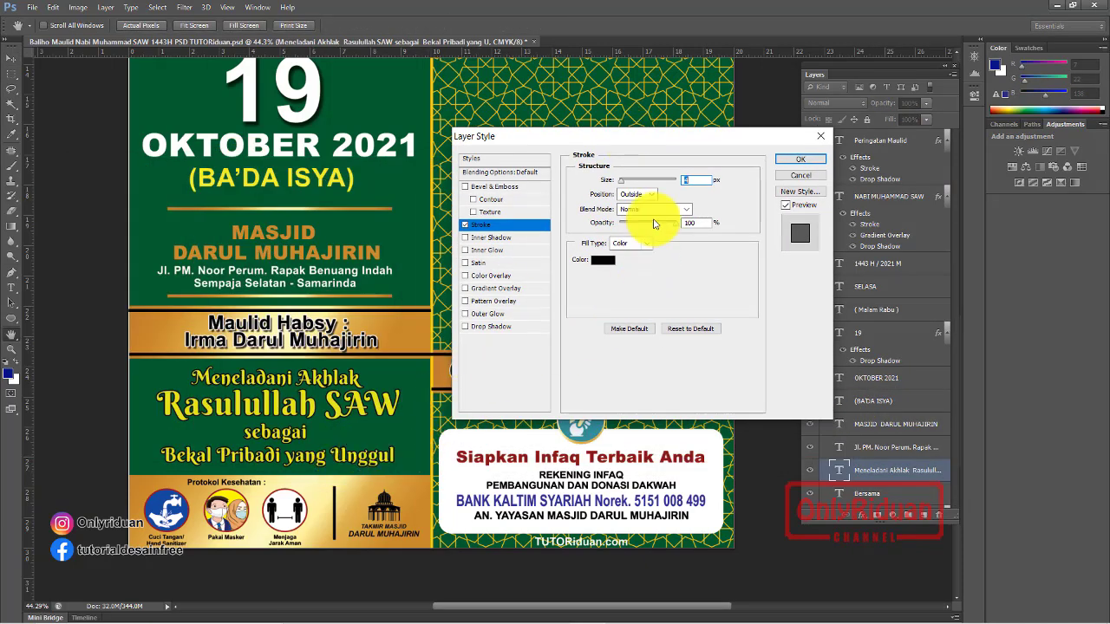
type("5")
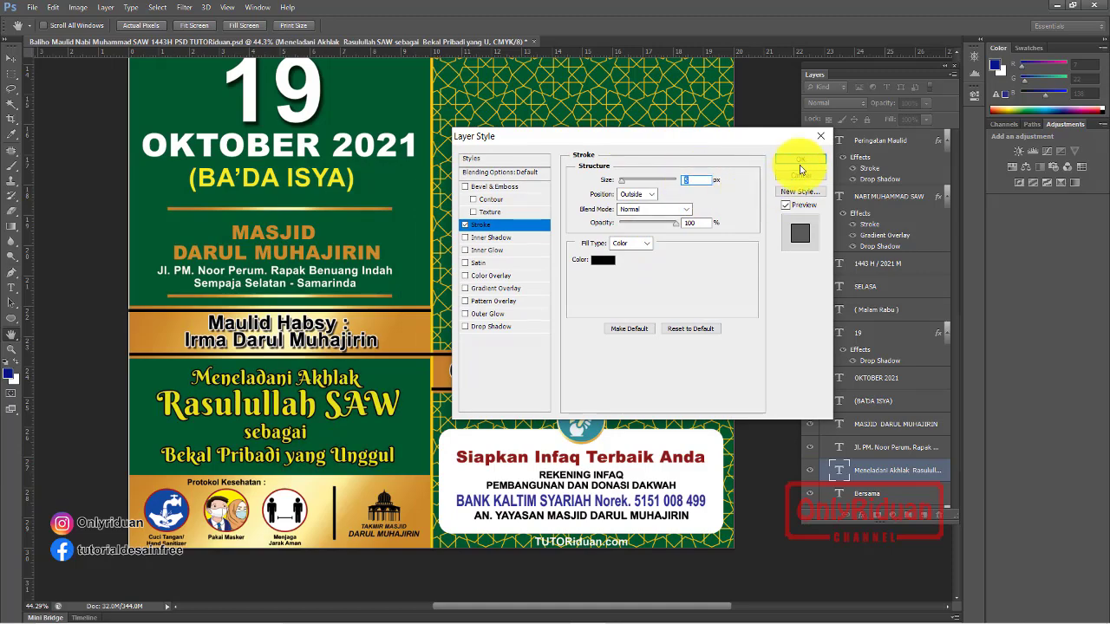
left_click(801, 160)
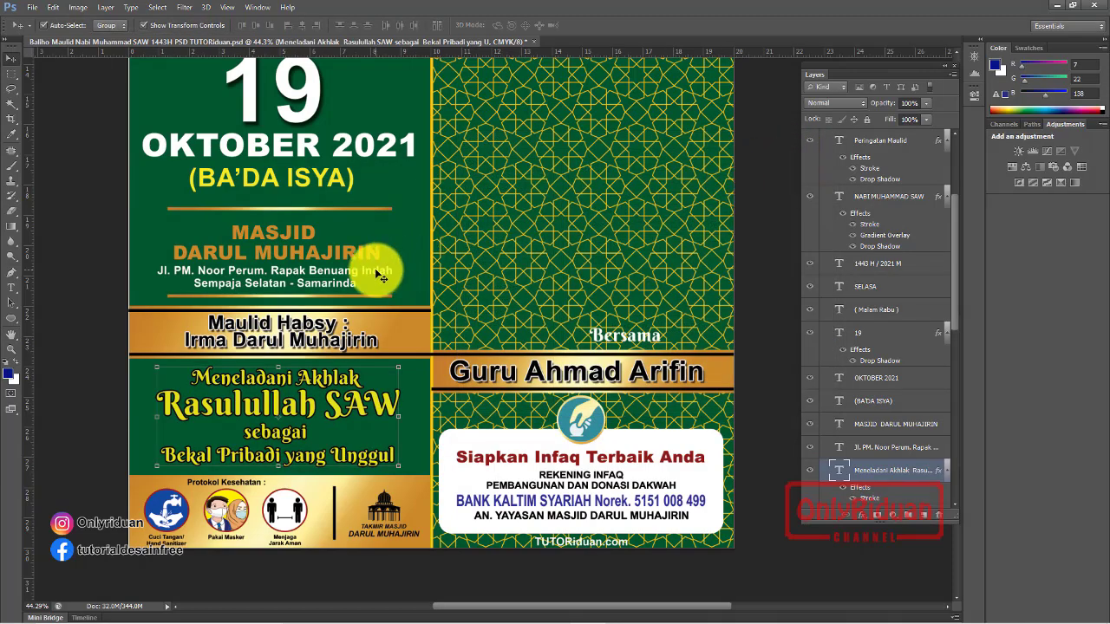
scroll(379, 276, "down", 2)
scroll(379, 276, "down", 2)
scroll(517, 328, "up", 1)
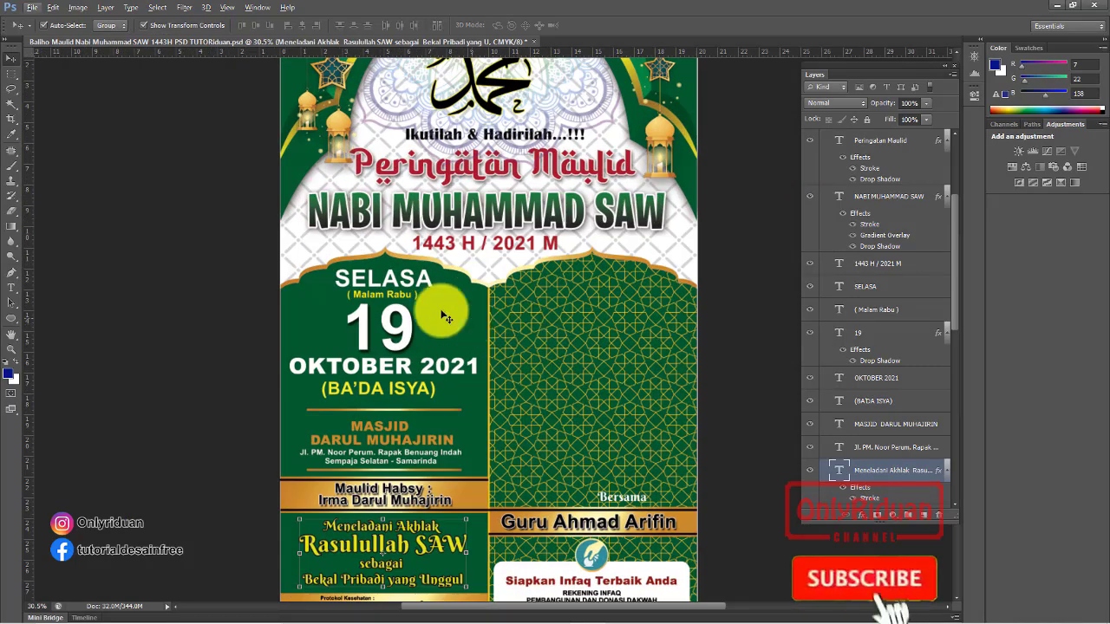
left_click(32, 9)
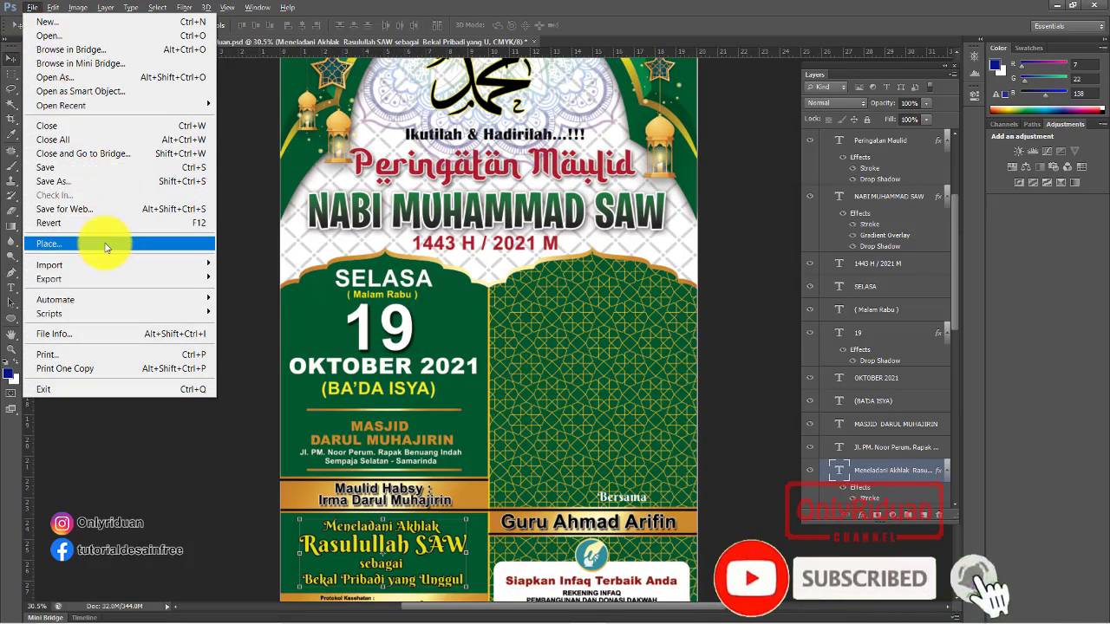
left_click(104, 244)
left_click(644, 178)
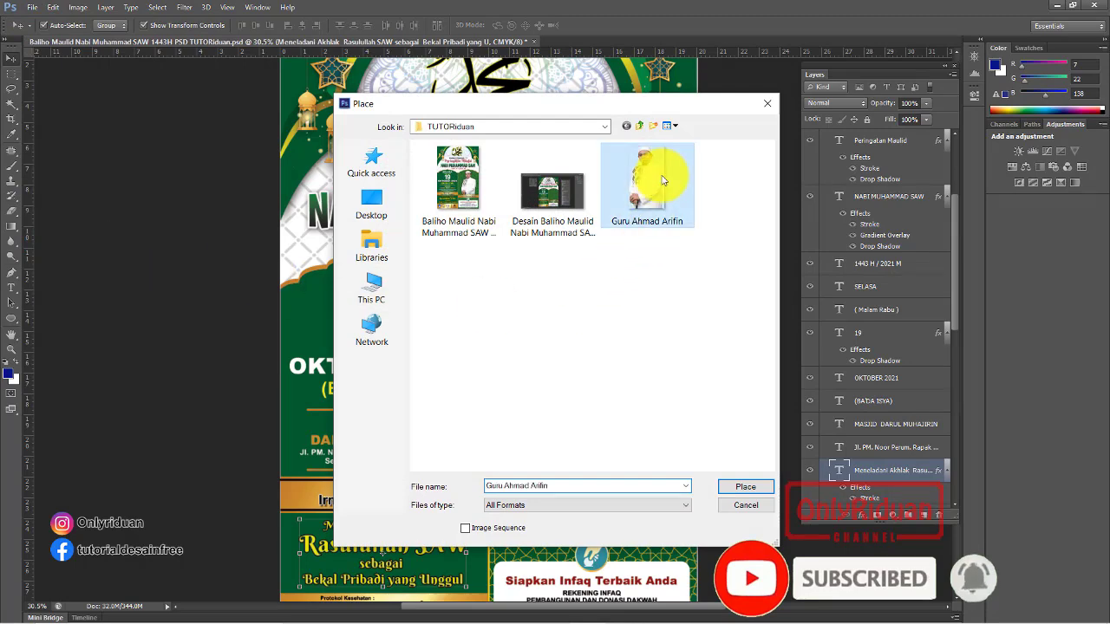
left_click(746, 487)
left_click_drag(532, 352, 627, 420)
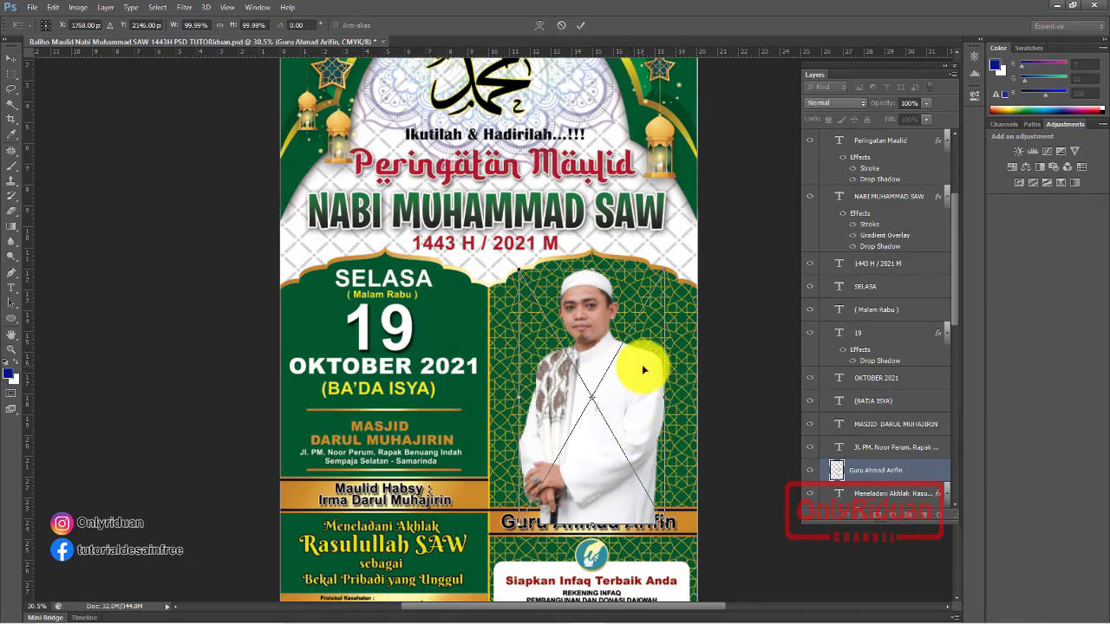
left_click(579, 27)
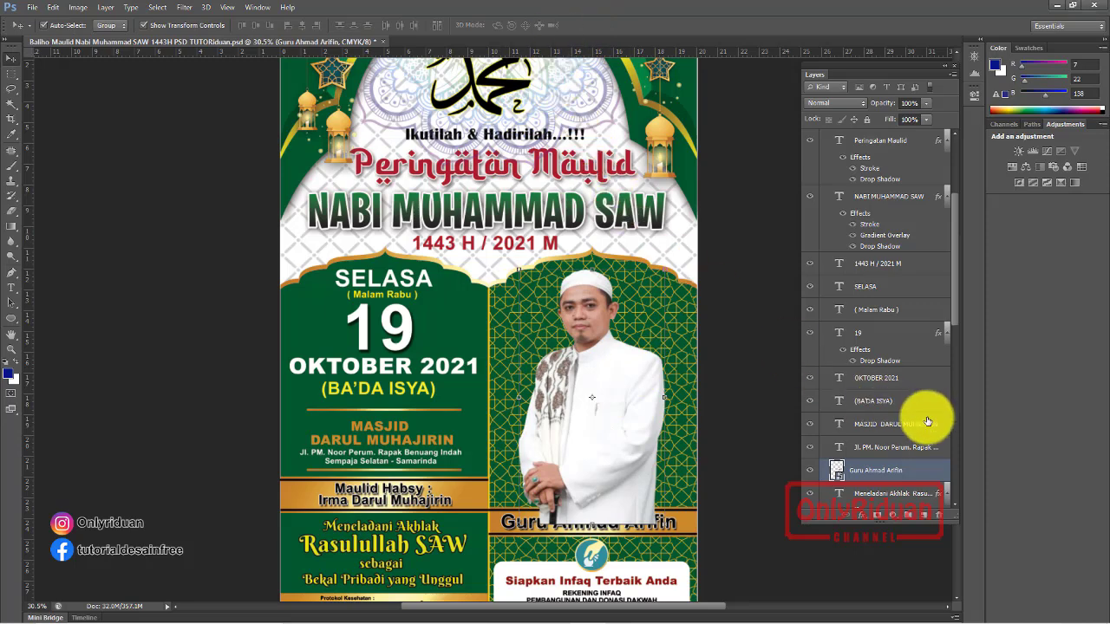
Move the photo layer down below the text layers, near the rectangles.
left_click_drag(954, 293, 951, 365)
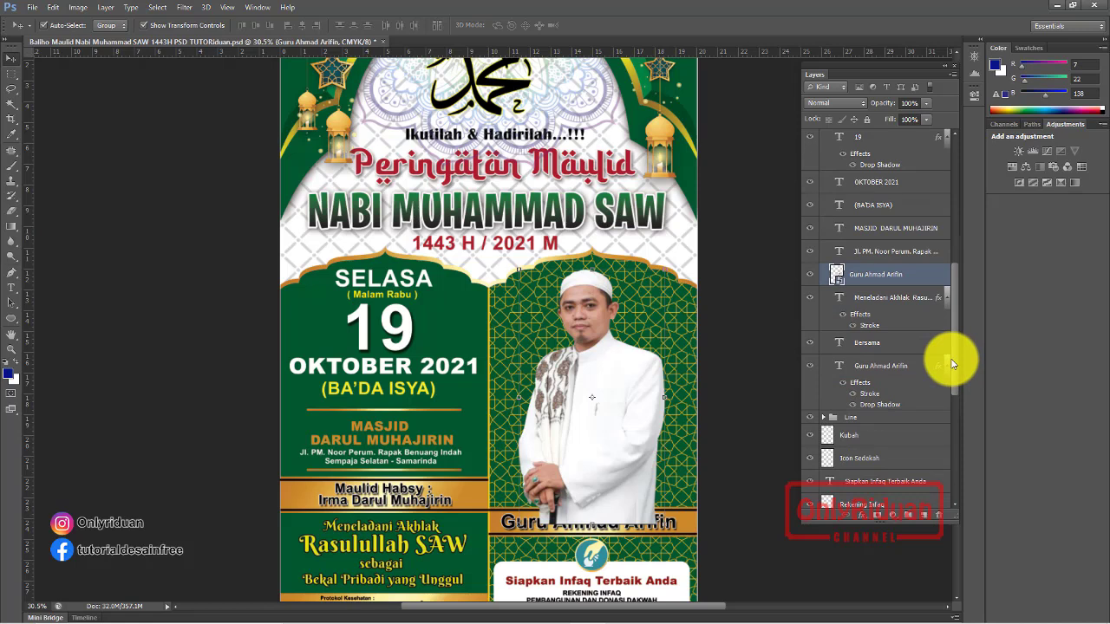
mouse_move(883, 279)
left_mouse_down()
mouse_move(869, 421)
mouse_move(899, 429)
mouse_move(893, 465)
left_mouse_up()
left_click_drag(955, 335, 949, 425)
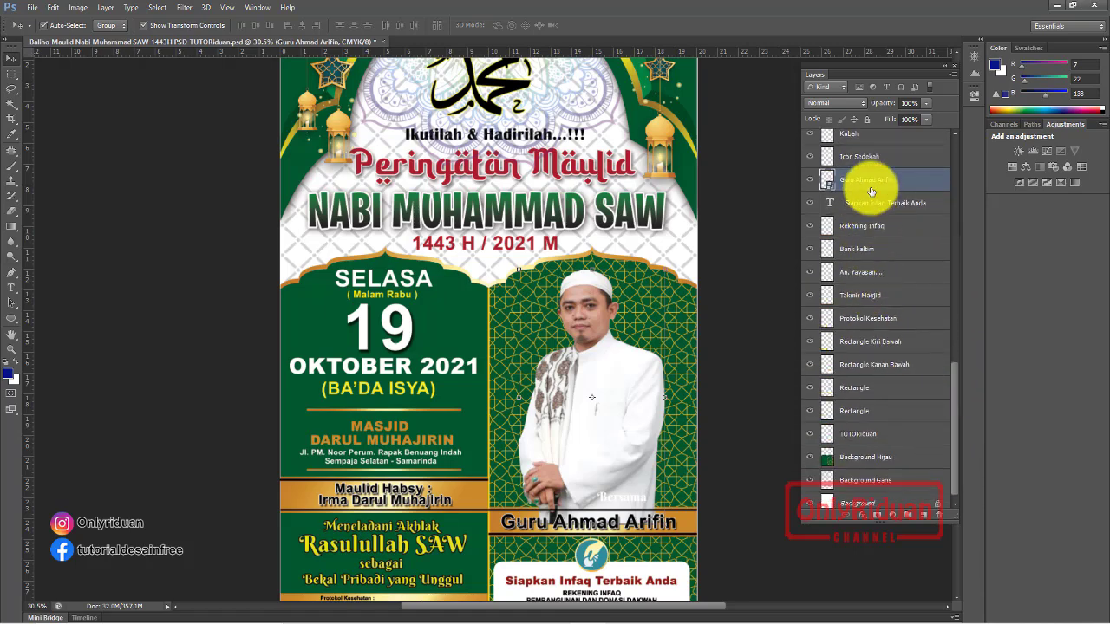
left_click_drag(873, 185, 871, 422)
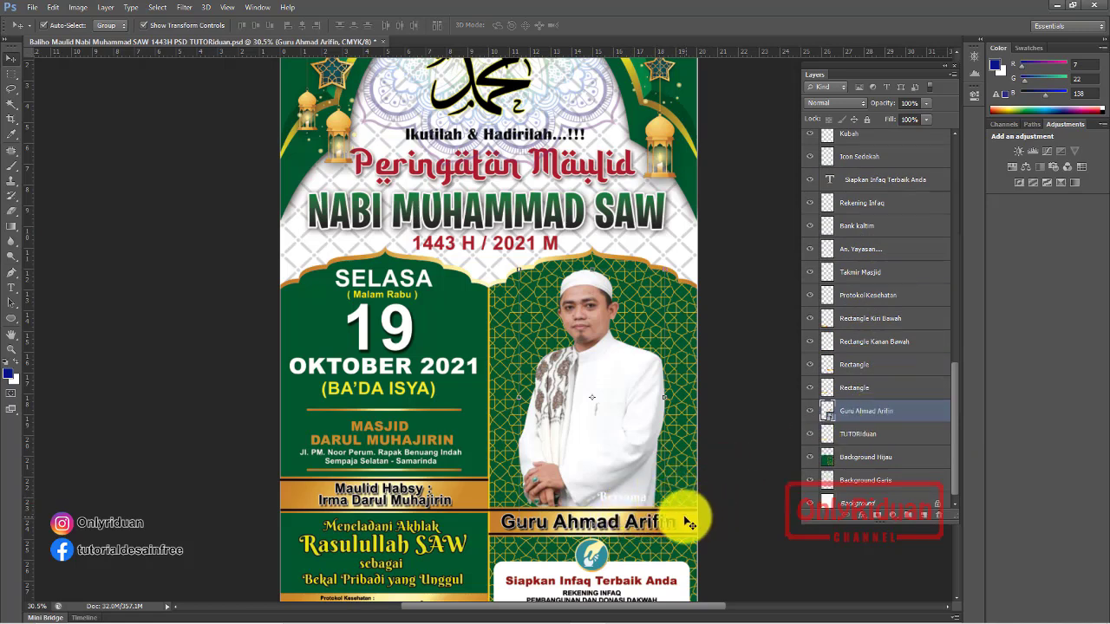
Select the Bersama text layer in the Layers panel.
left_click(630, 502)
scroll(763, 442, "up", 2)
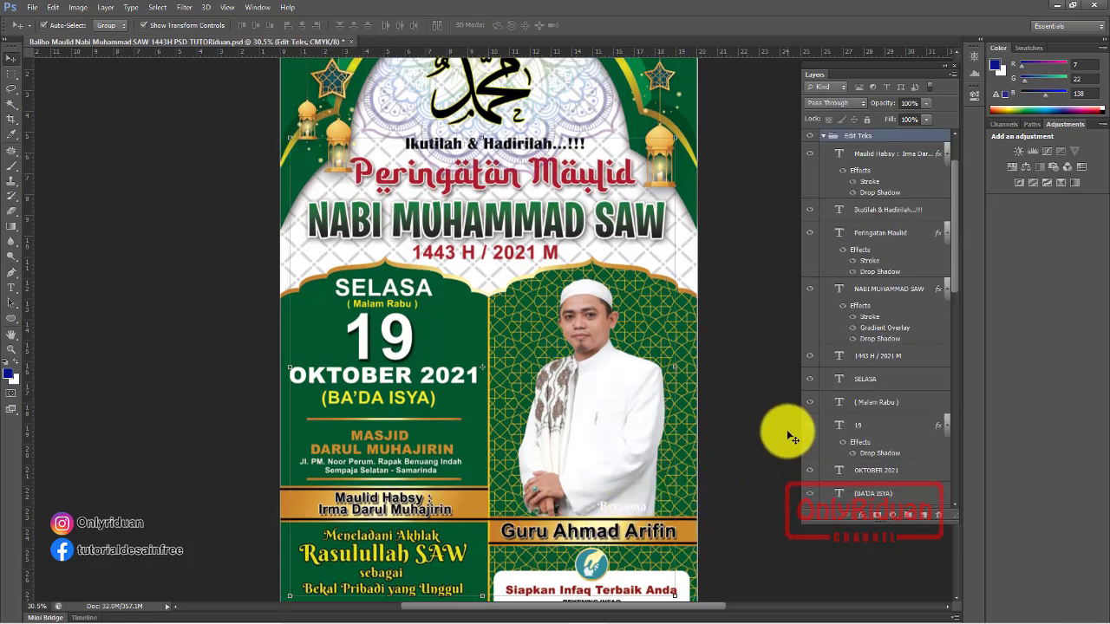
scroll(897, 404, "down", 2)
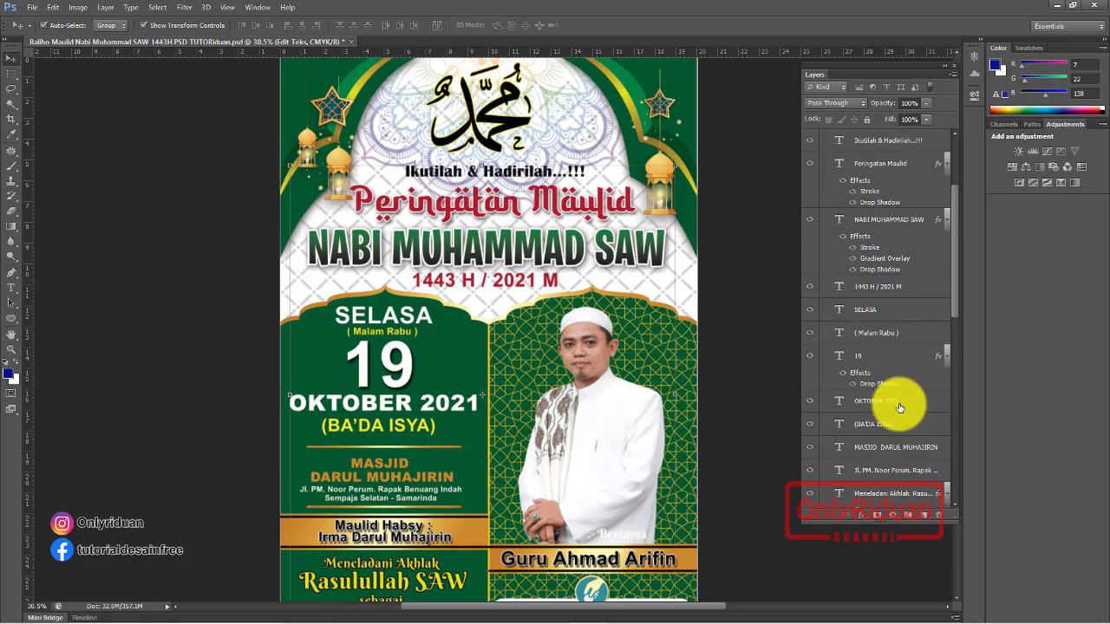
scroll(896, 404, "down", 2)
scroll(899, 408, "down", 2)
mouse_move(854, 425)
left_mouse_down()
mouse_move(845, 447)
mouse_move(859, 461)
mouse_move(866, 427)
mouse_move(859, 438)
left_mouse_up()
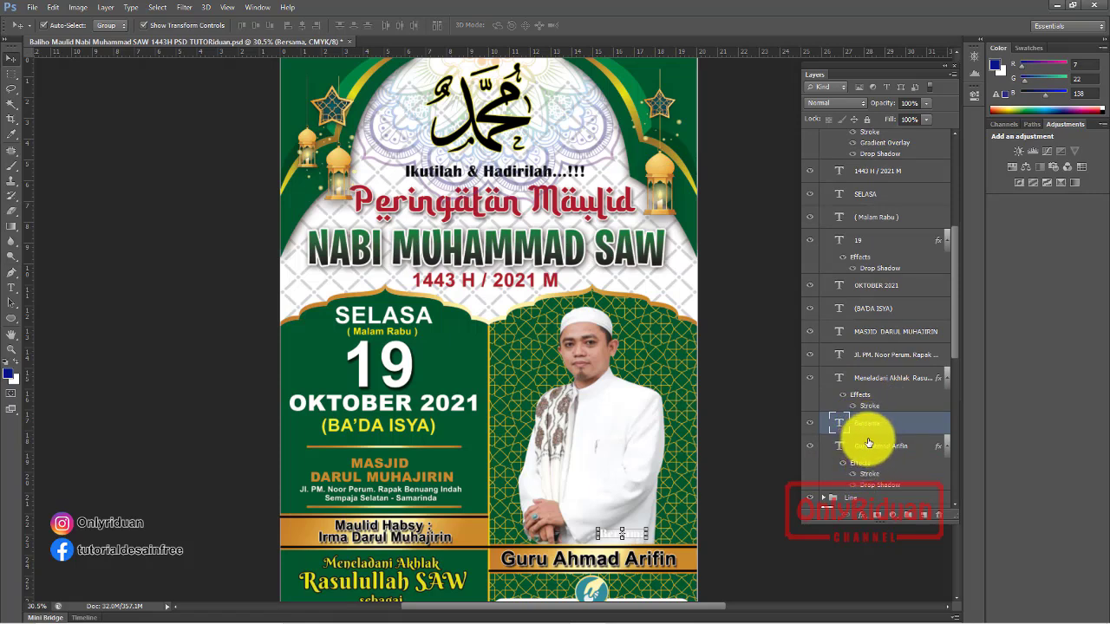
Change the Bersama text colour from white to near-black.
left_click(10, 292)
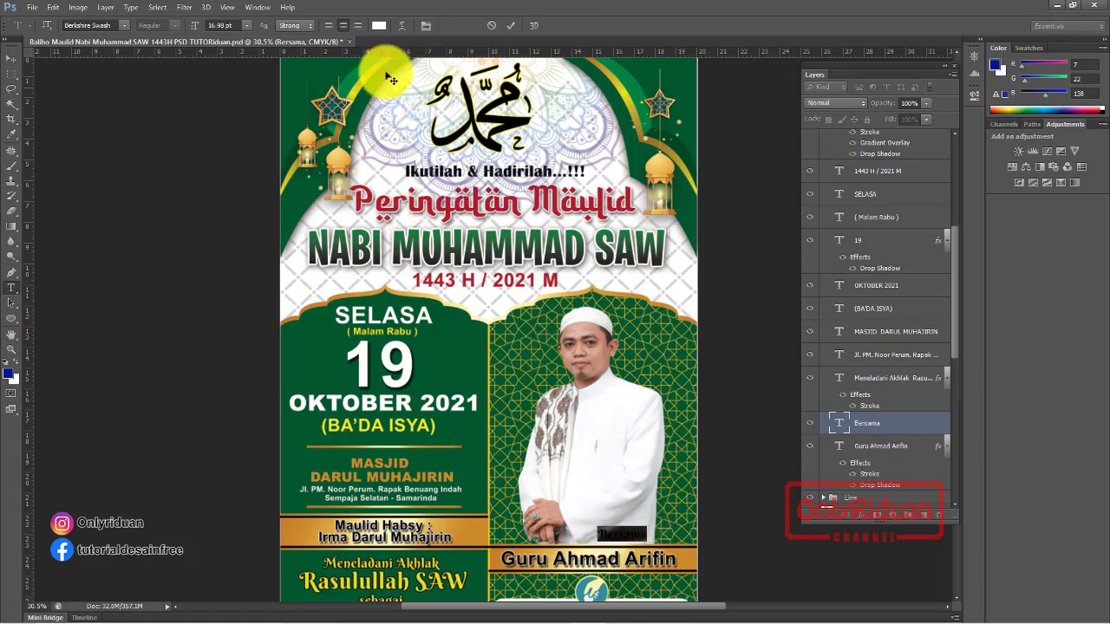
left_click(379, 25)
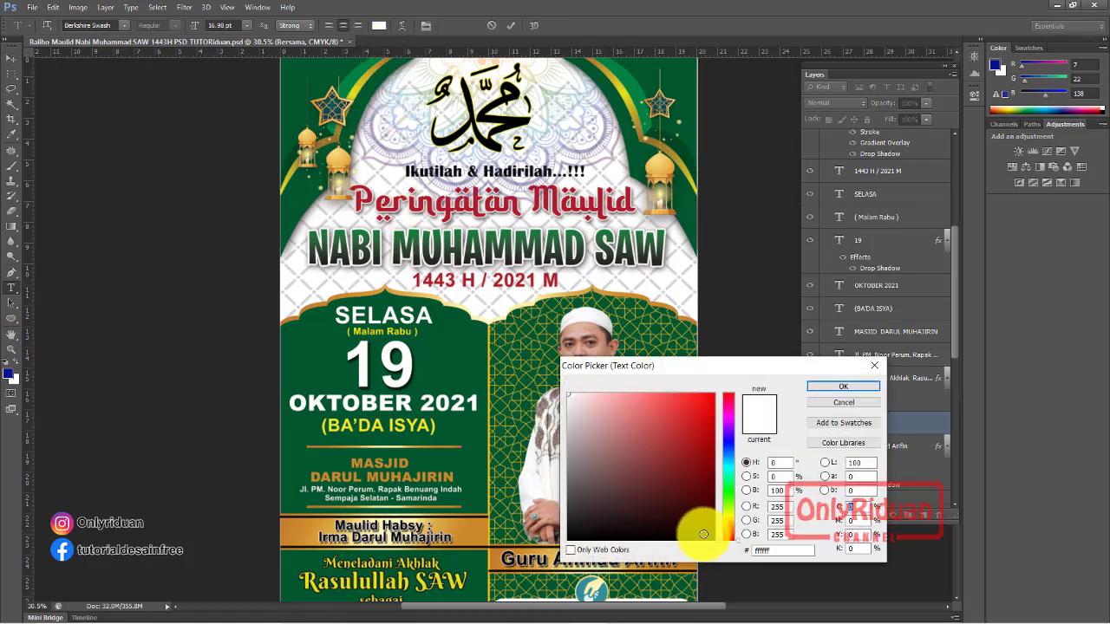
left_click(708, 537)
left_click(832, 391)
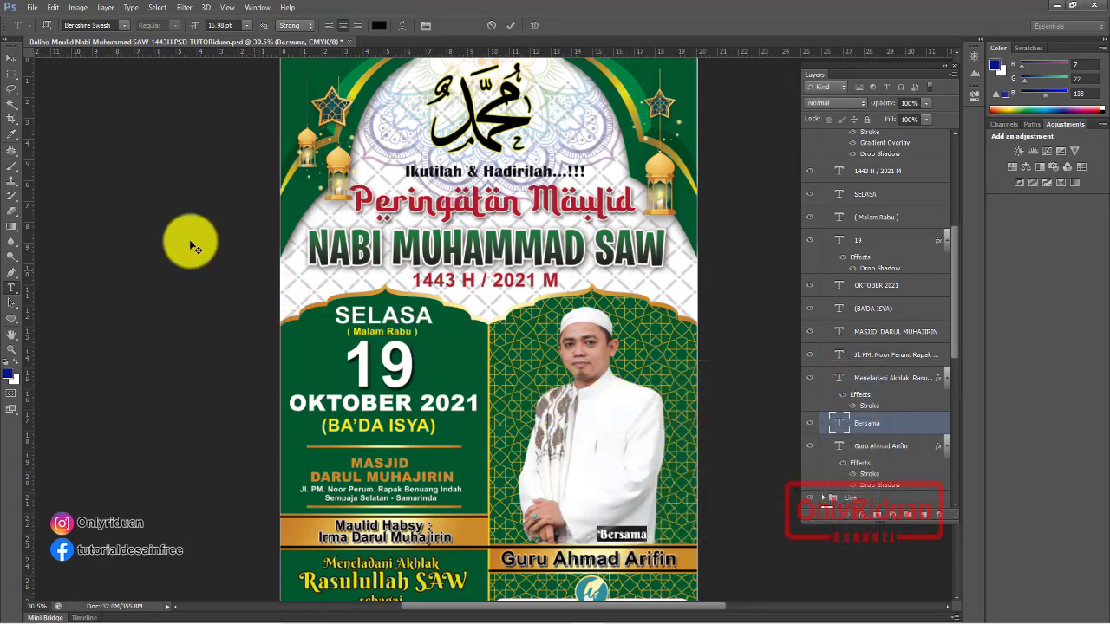
left_click(10, 58)
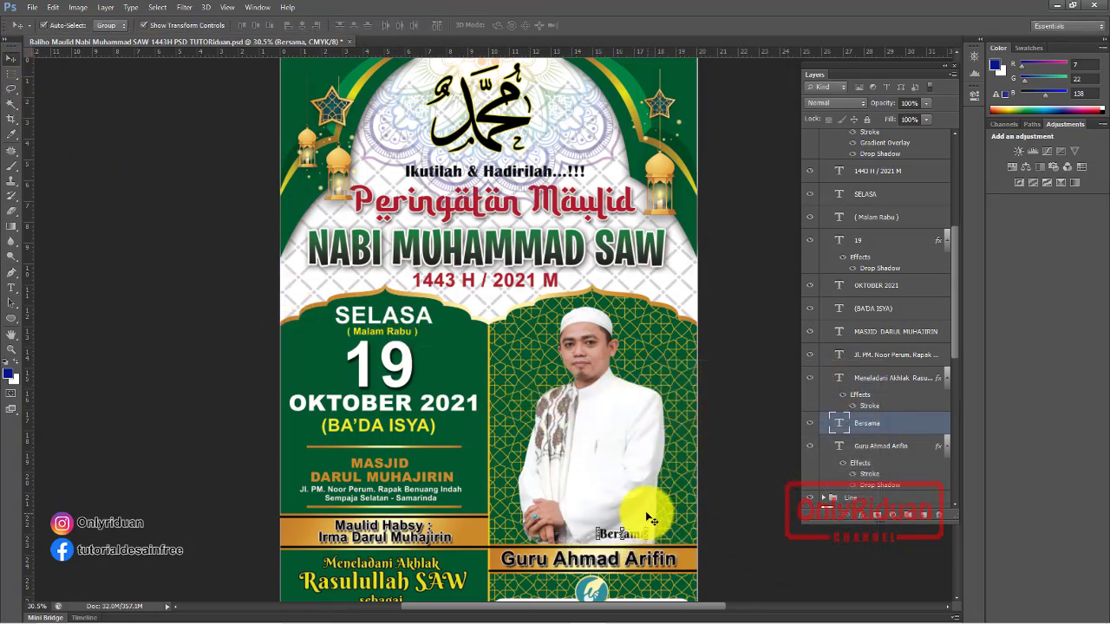
scroll(649, 503, "down", 1)
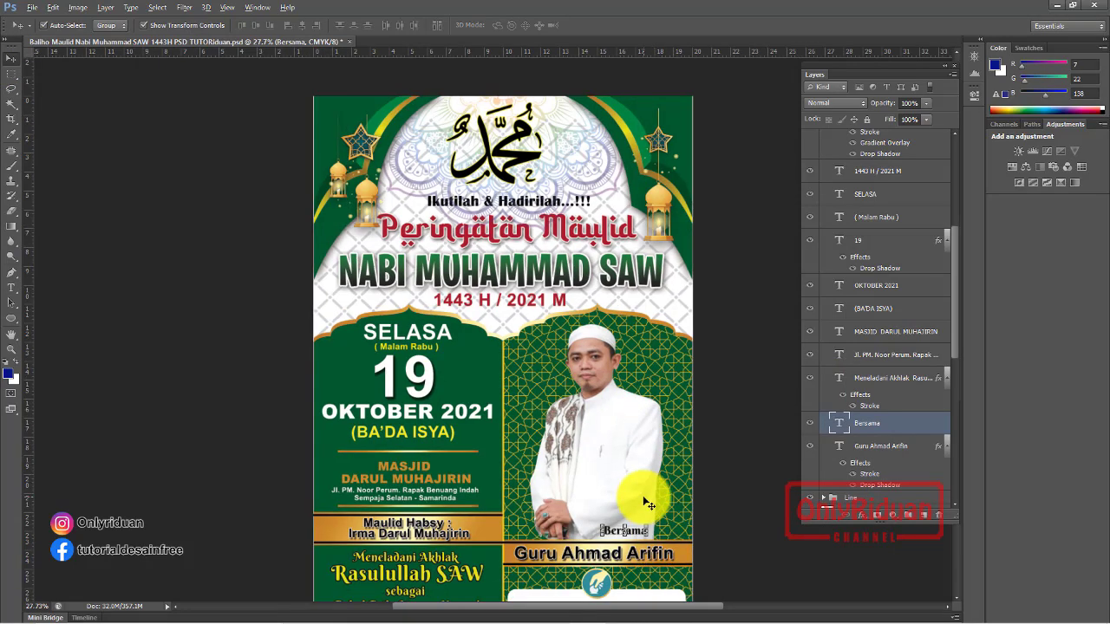
scroll(639, 492, "down", 1)
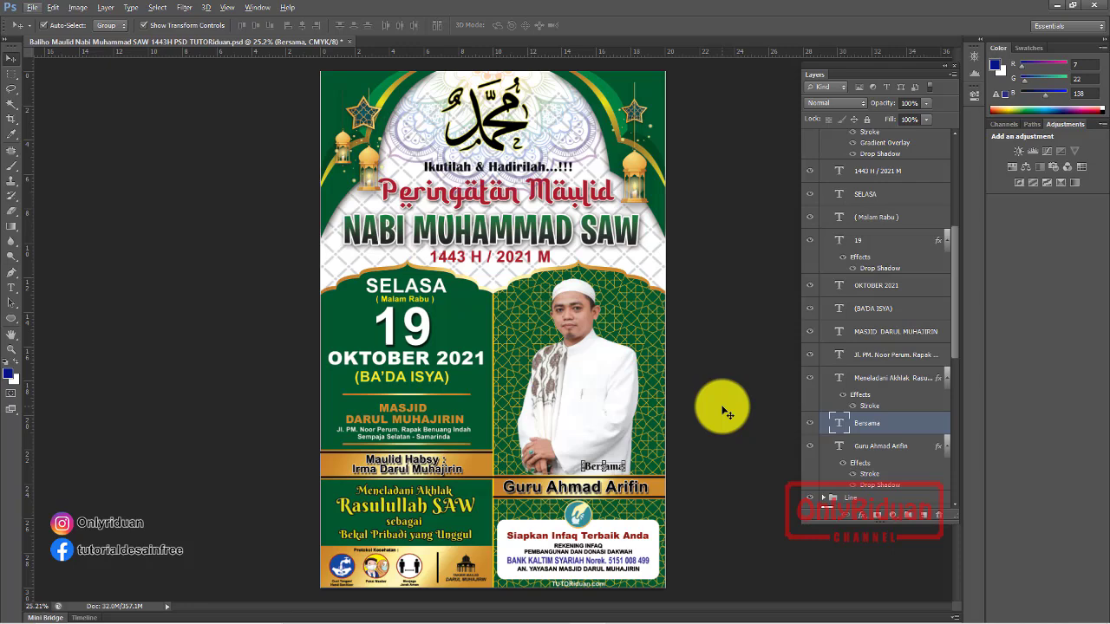
Minimize Photoshop to return to the CorelDRAW banner document.
left_click(1056, 11)
Select all 76 banner objects and group them together.
left_click(879, 145)
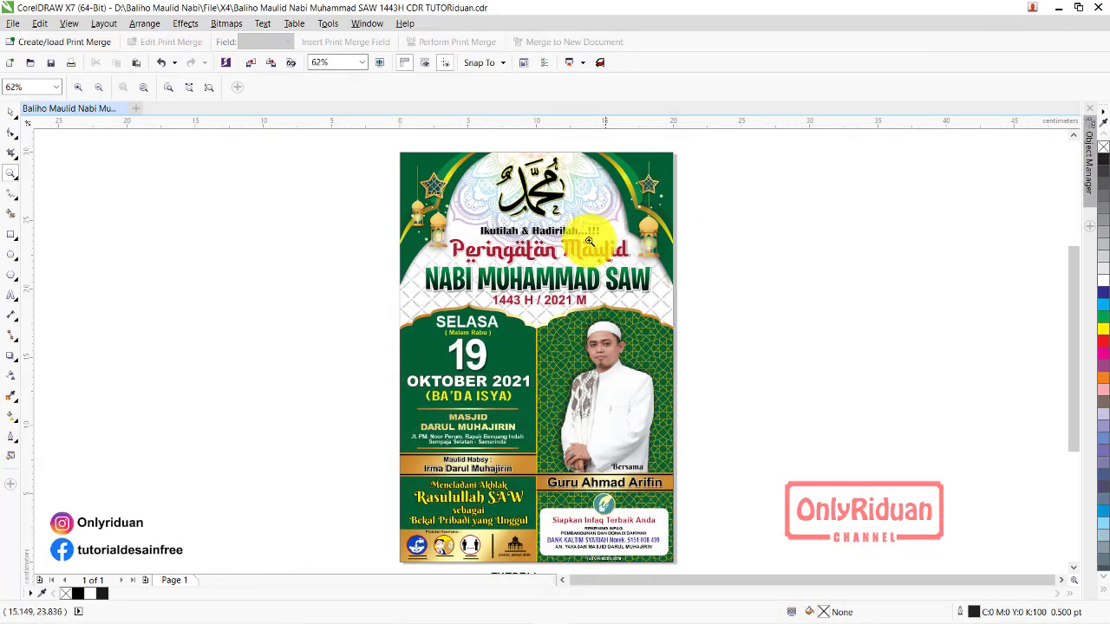
left_click_drag(1072, 294, 1075, 302)
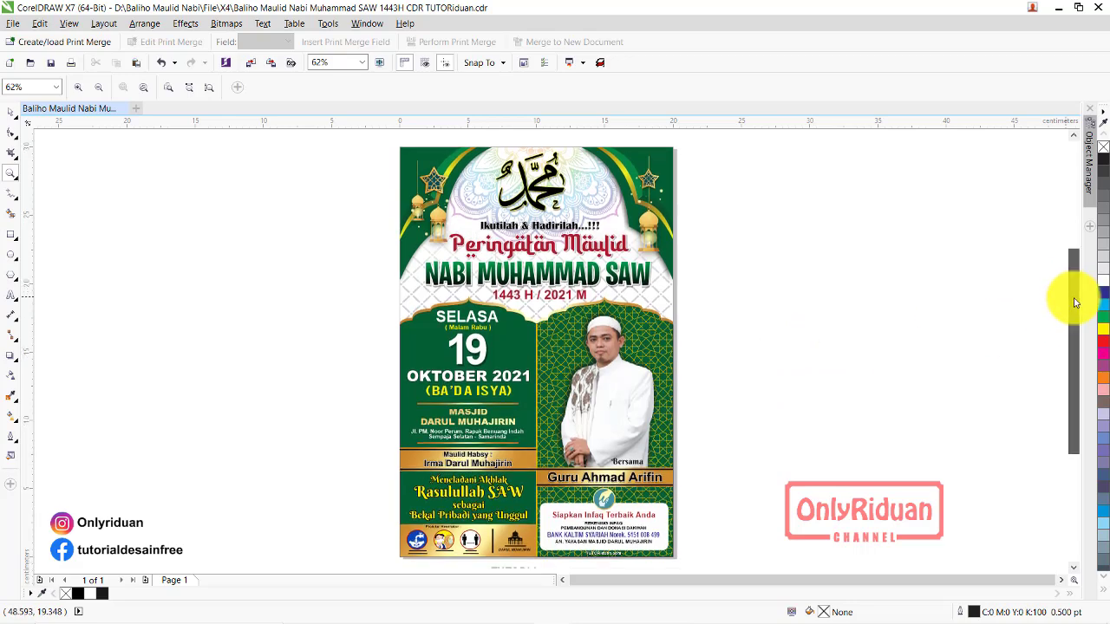
left_click(10, 113)
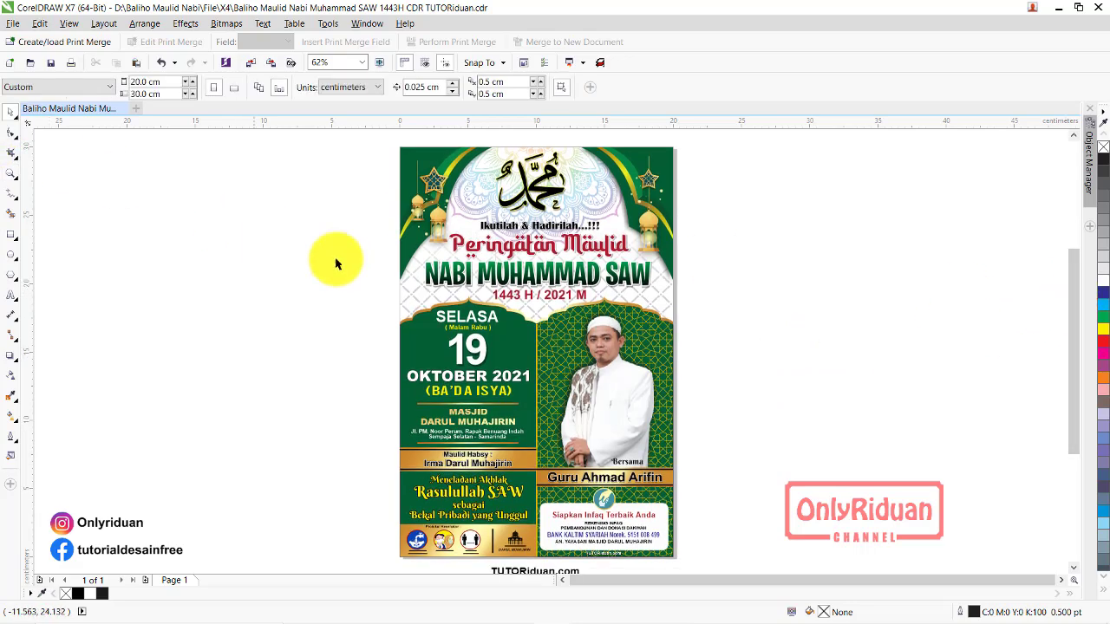
left_click_drag(365, 133, 691, 564)
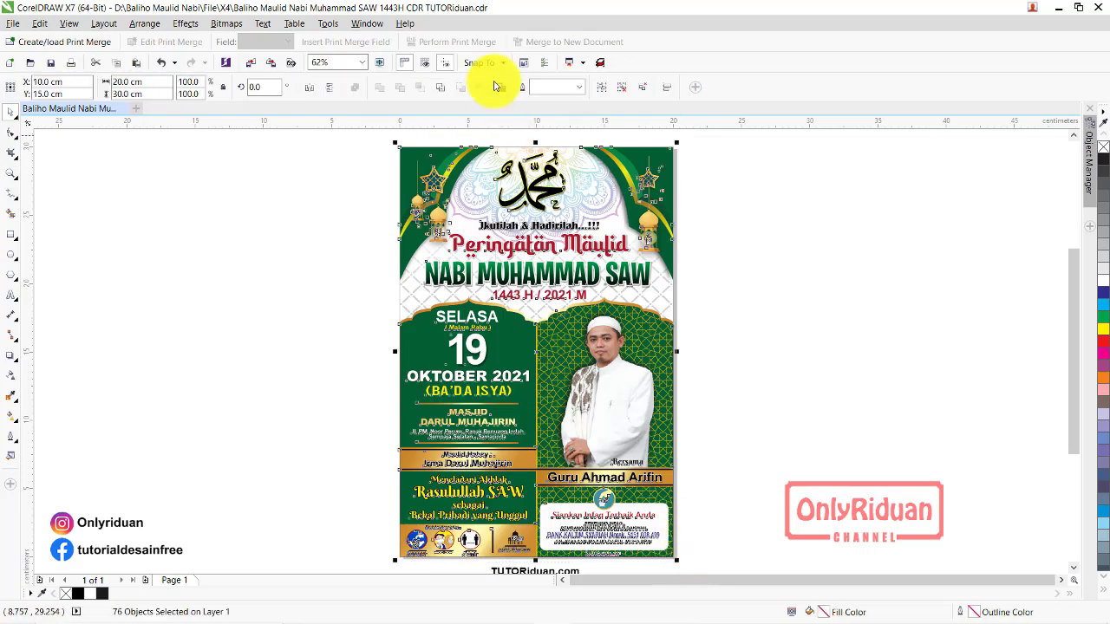
left_click(601, 89)
Start the JPG export into a new 'Siap CETAK' folder under Pictures > Backdrop.
left_click(13, 24)
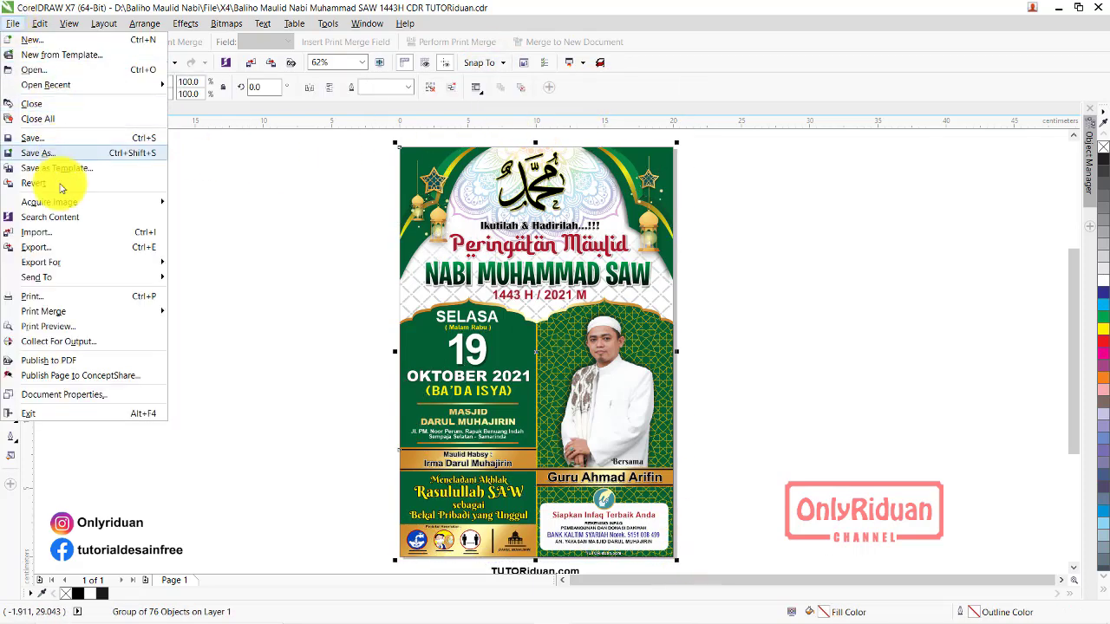
left_click(39, 247)
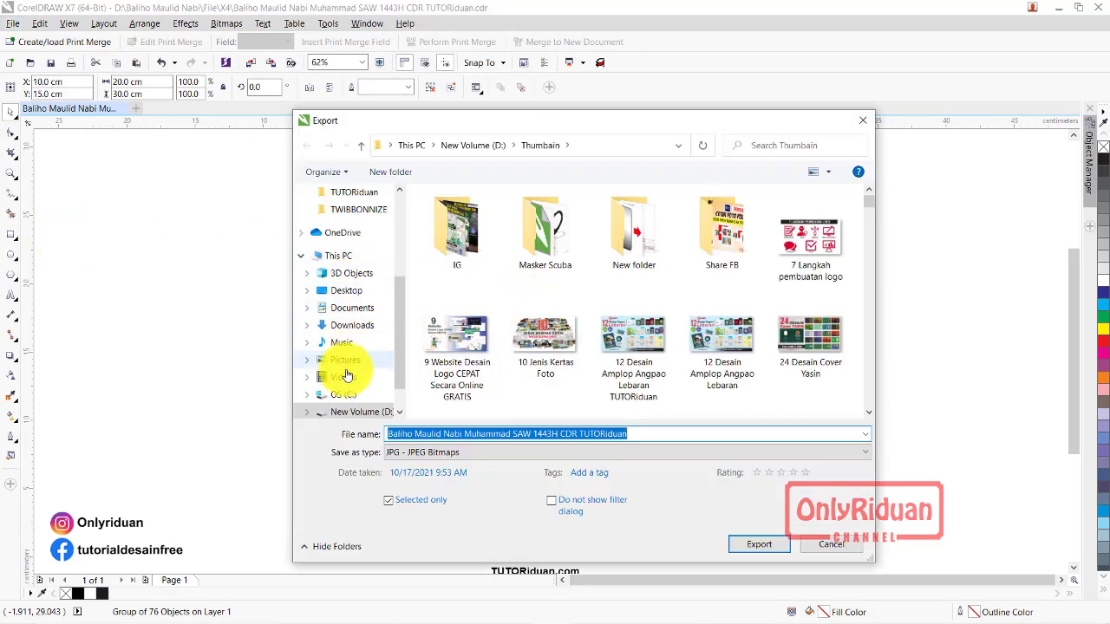
left_click(345, 359)
double_click(457, 227)
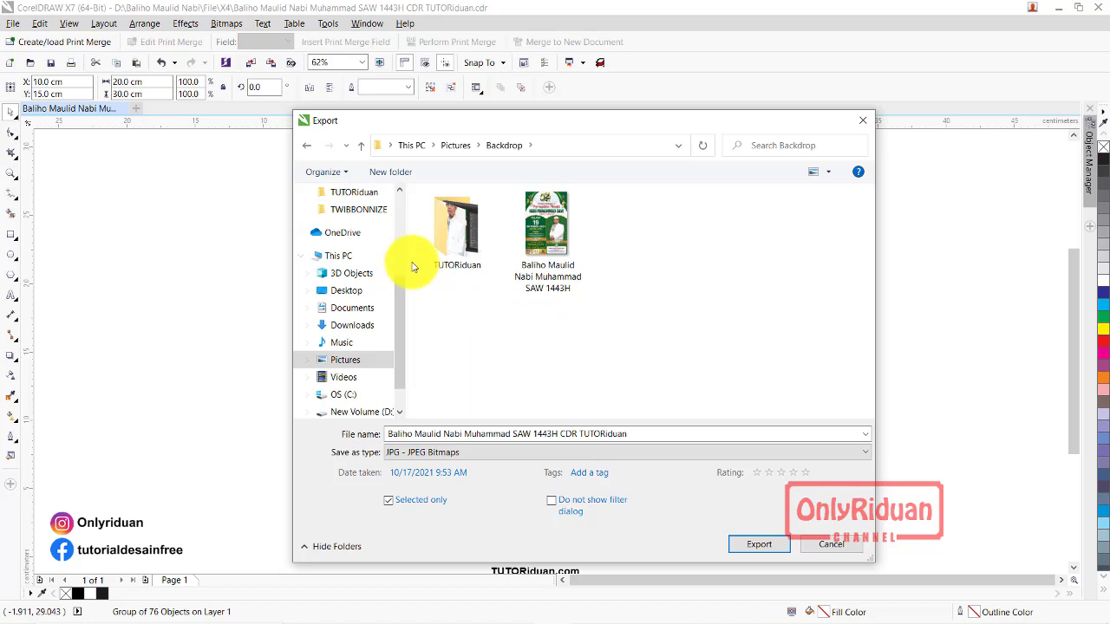
left_click(390, 171)
type("Siap CETAK")
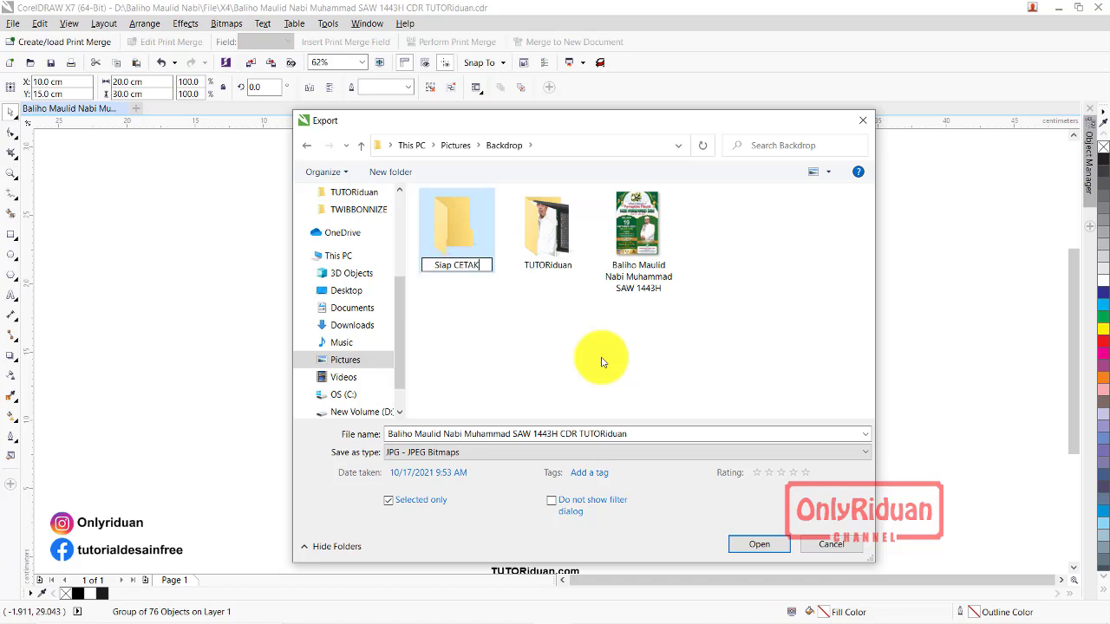
left_click(603, 362)
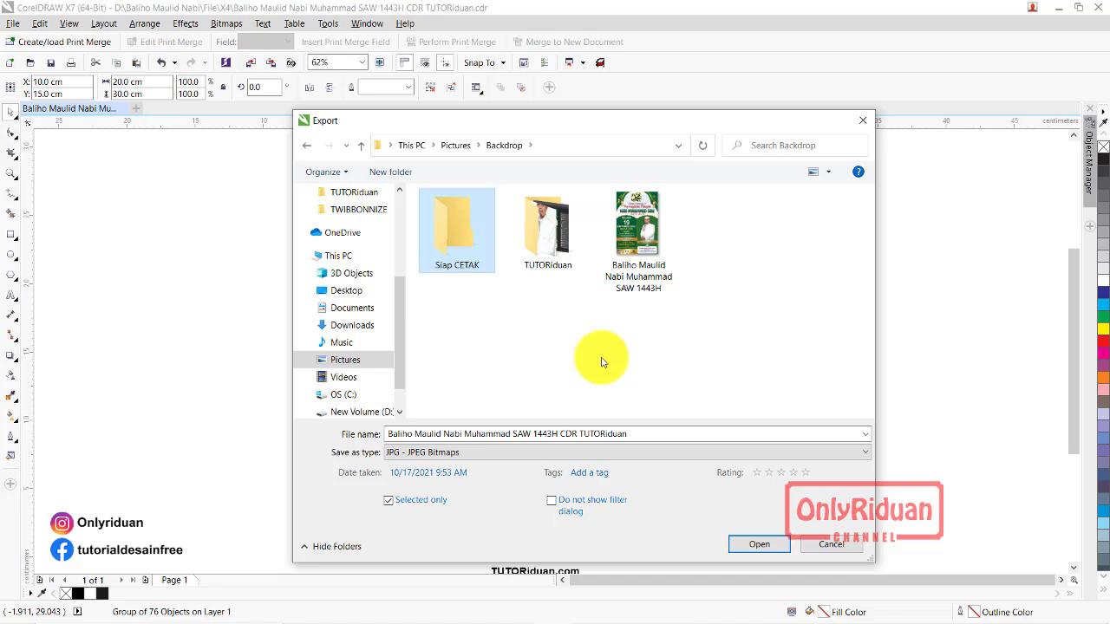
double_click(448, 228)
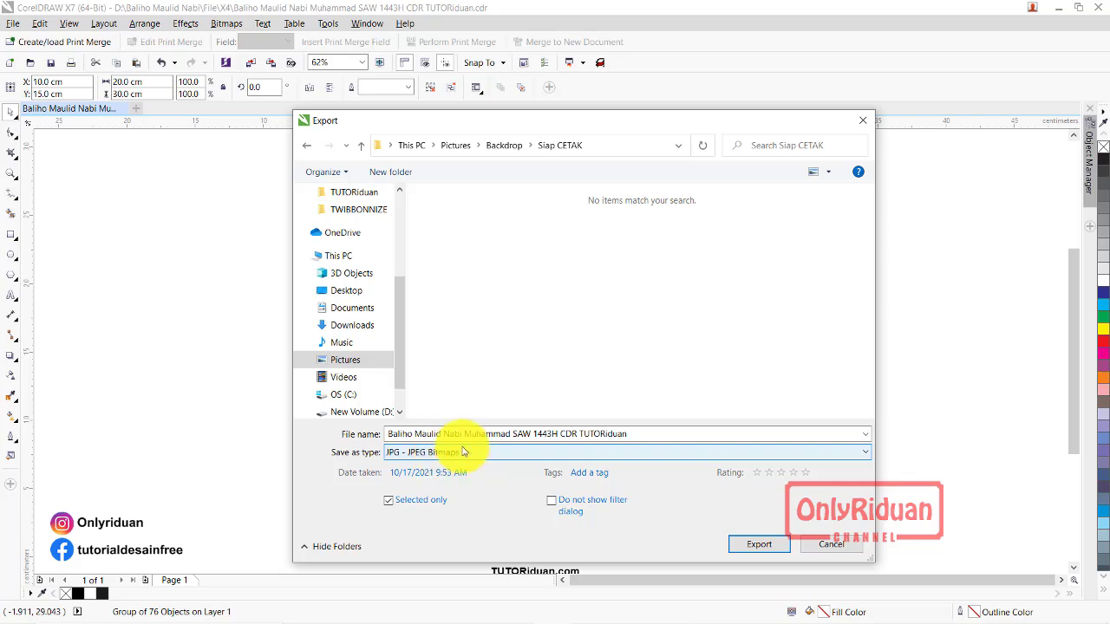
Name the export 'Baliho 2x3m 1 lembar MA CDR', limit it to selected objects, and continue.
left_click(495, 433)
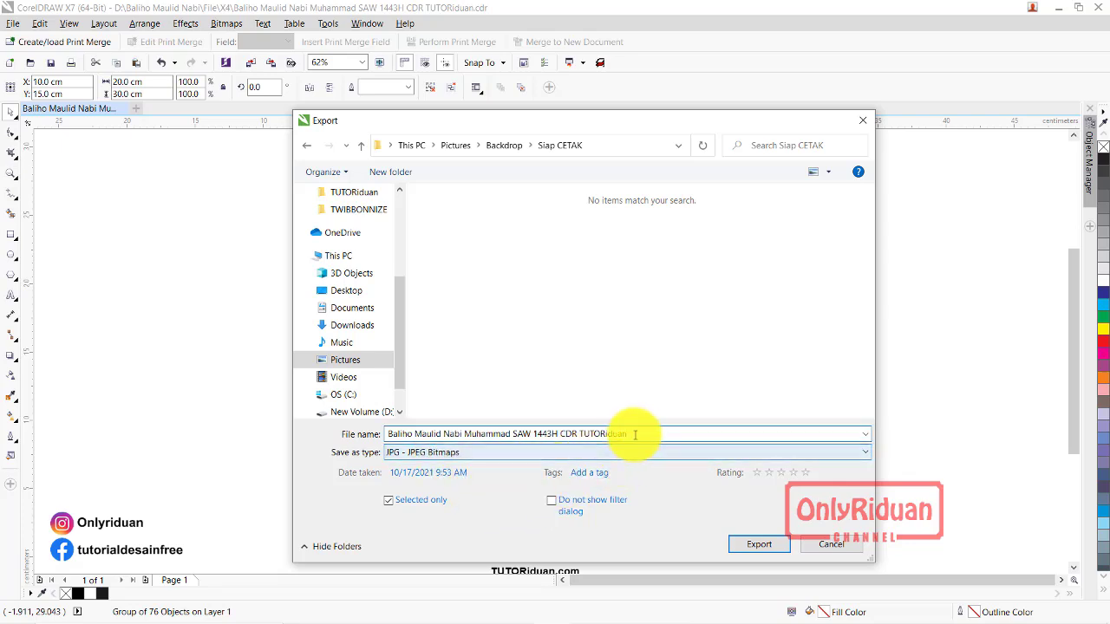
left_click_drag(635, 434, 404, 433)
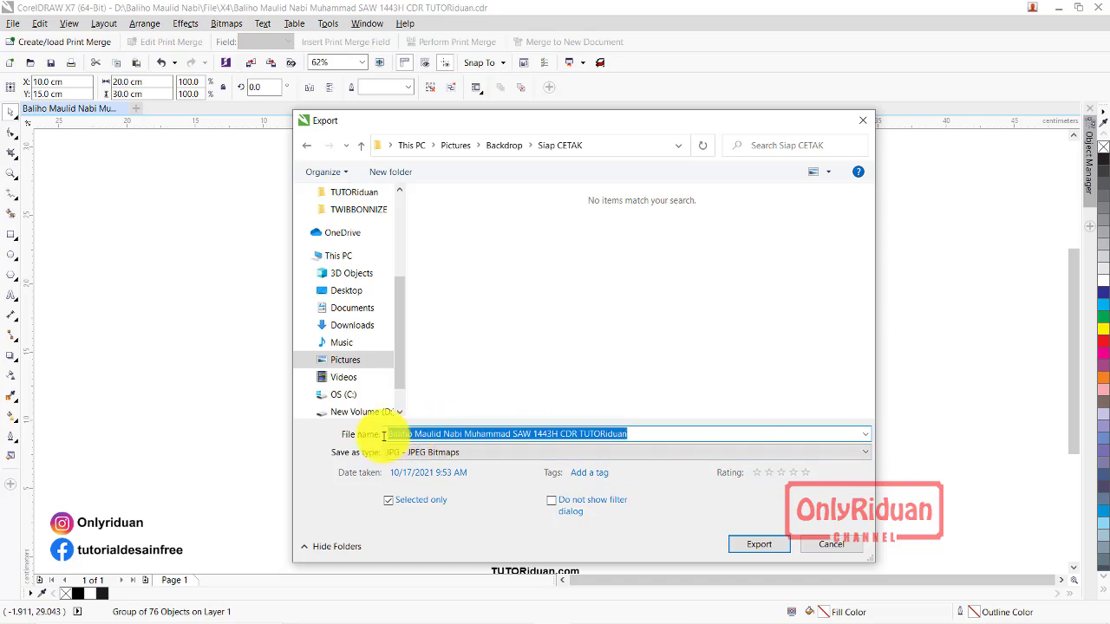
type("Baliho 2x3m 1 lembar MA CDR")
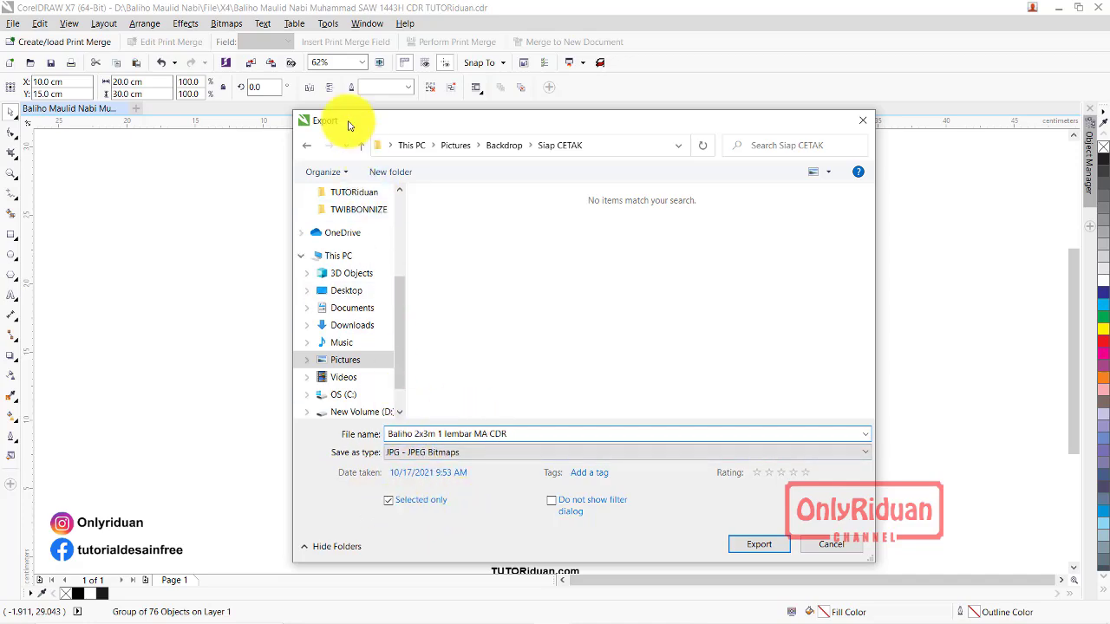
left_click_drag(348, 125, 465, 37)
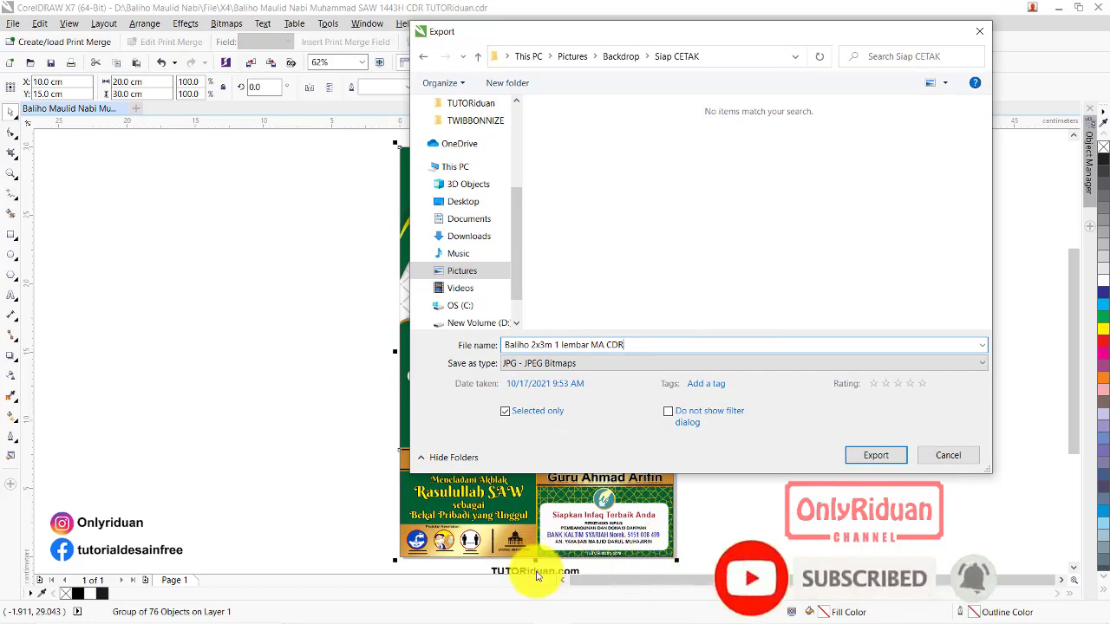
left_click_drag(550, 35, 322, 85)
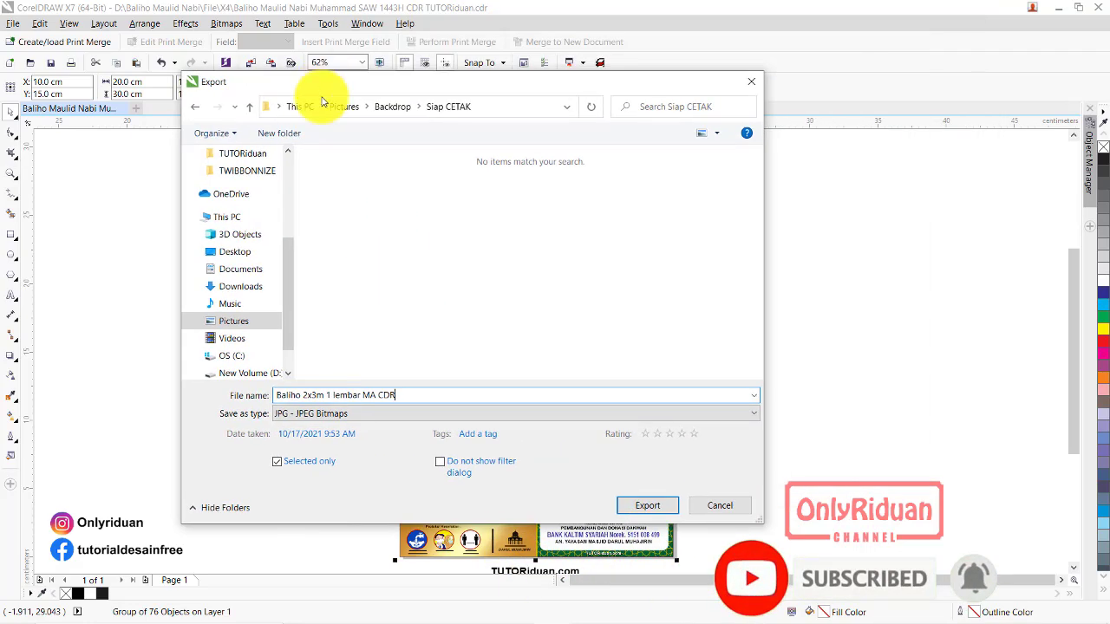
left_click(278, 466)
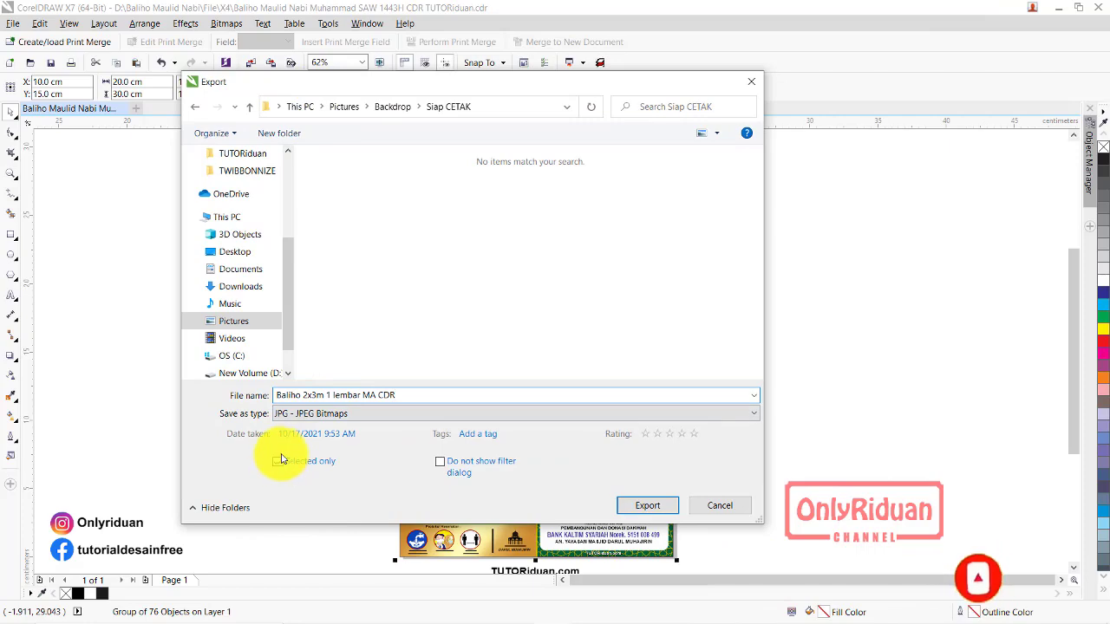
left_click(648, 508)
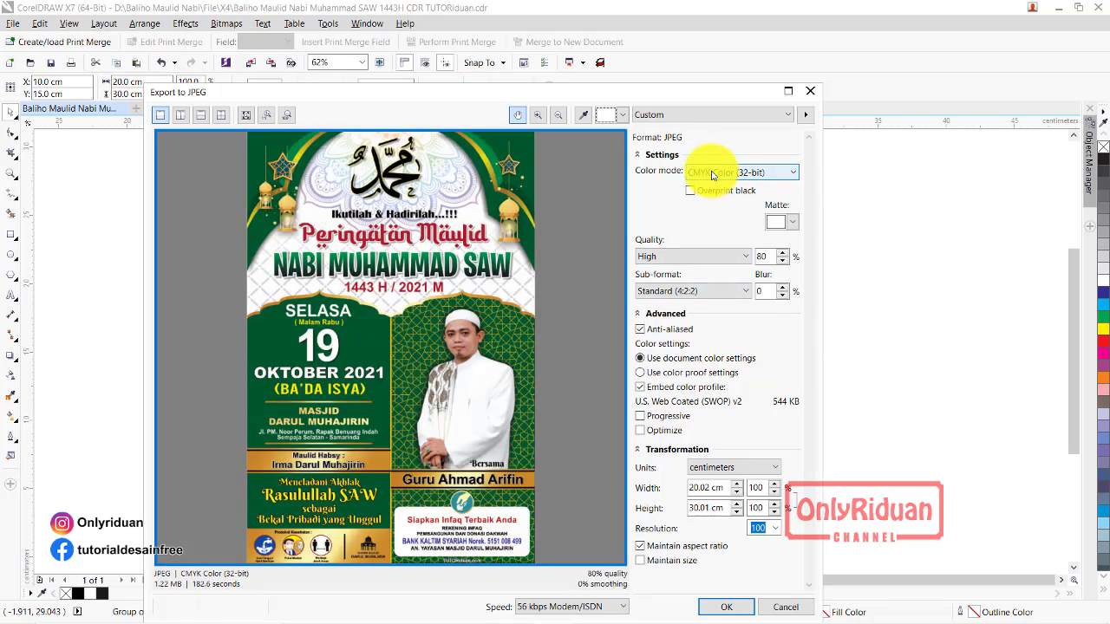
Set the JPEG export width to 200 cm, giving a 299.96 cm height.
left_click(773, 529)
left_click(761, 599)
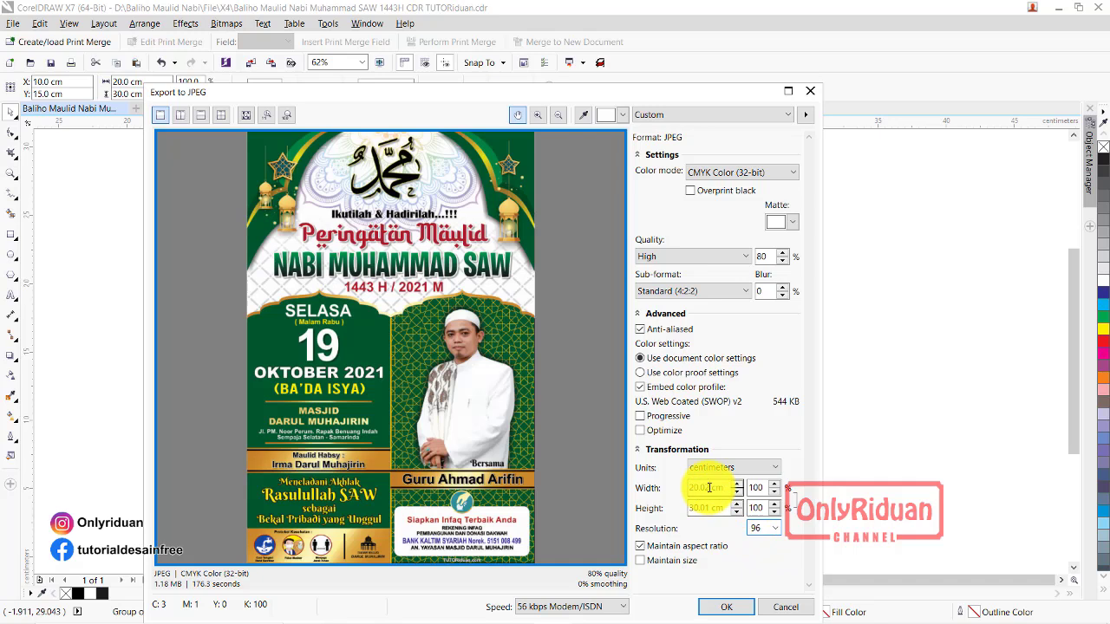
type("2")
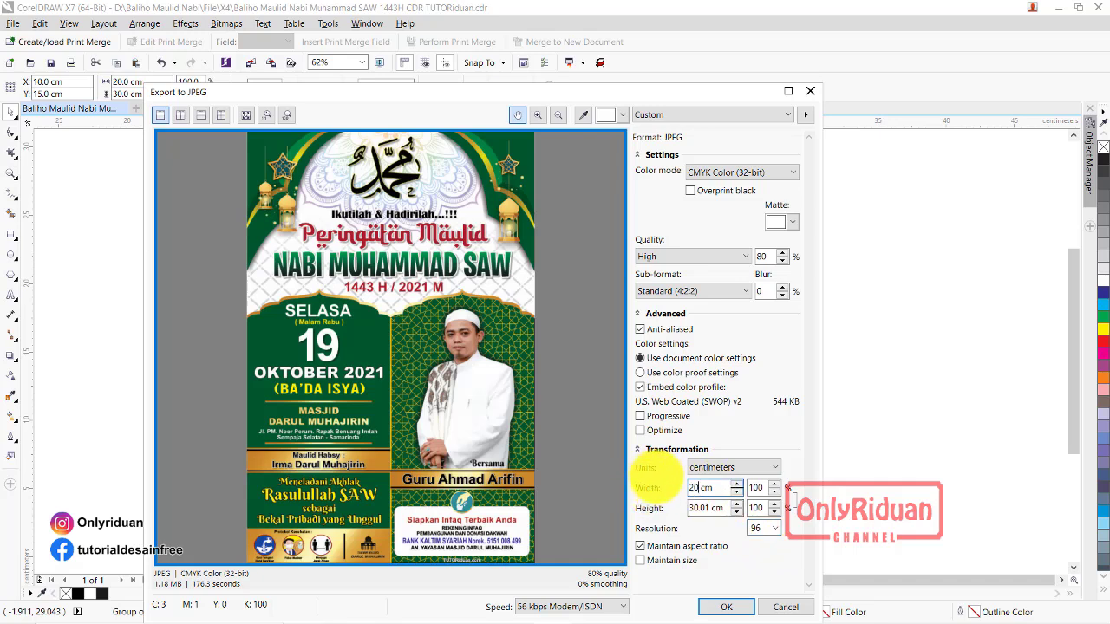
type("0")
key("Tab")
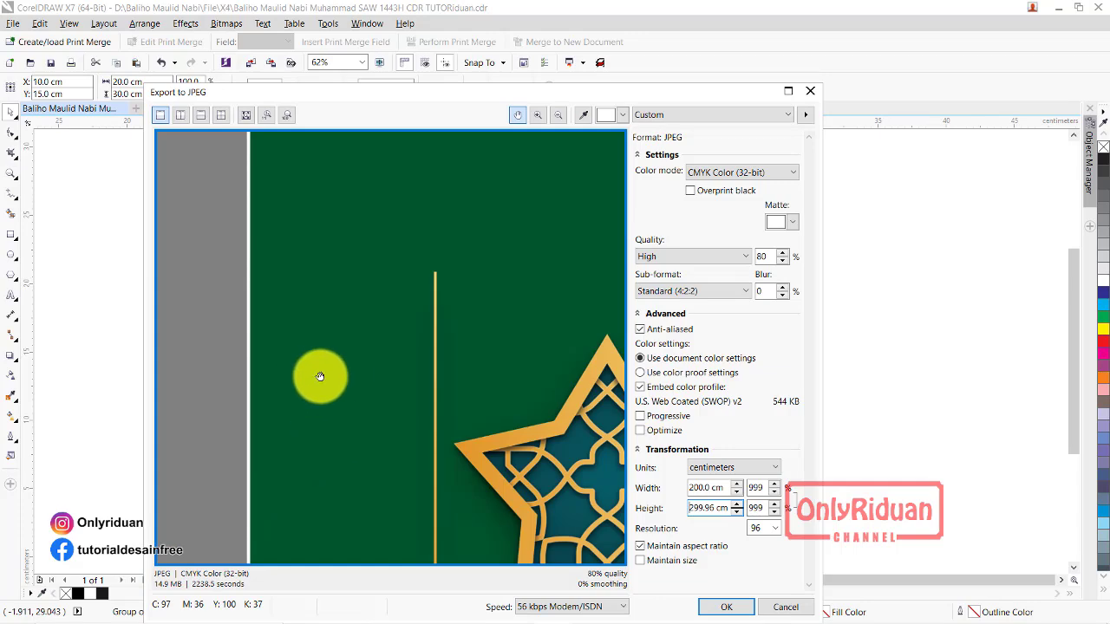
Zoom and pan the export preview to inspect the corner and SELASA date block.
mouse_move(320, 376)
left_mouse_down()
mouse_move(374, 301)
mouse_move(346, 251)
mouse_move(409, 241)
mouse_move(527, 255)
left_mouse_up()
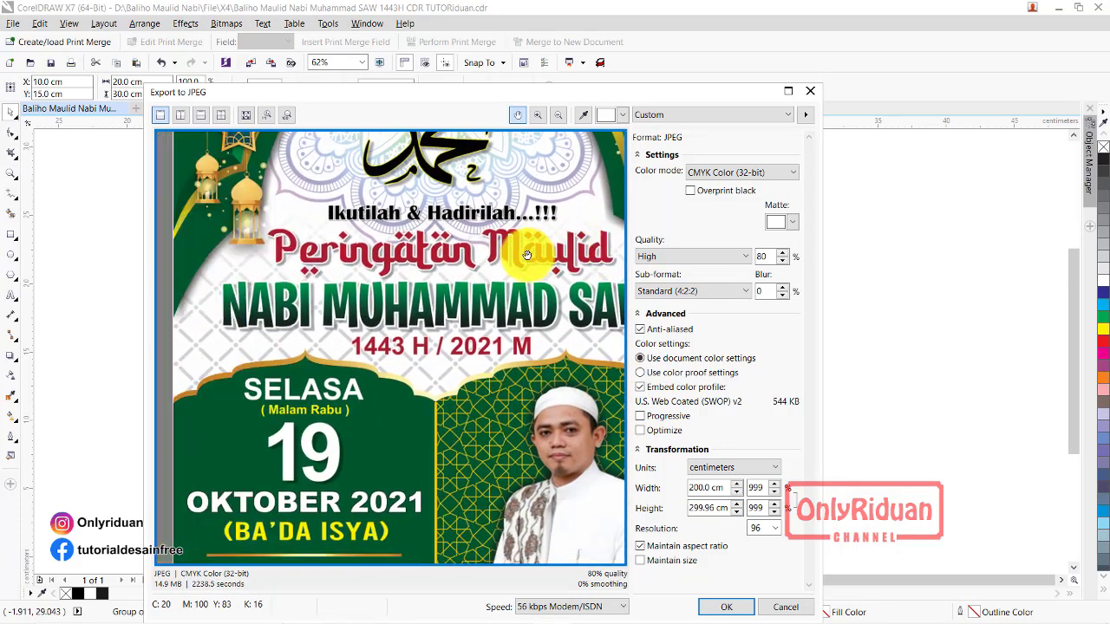
scroll(471, 277, "down", 2)
scroll(477, 267, "up", 2)
scroll(474, 342, "up", 2)
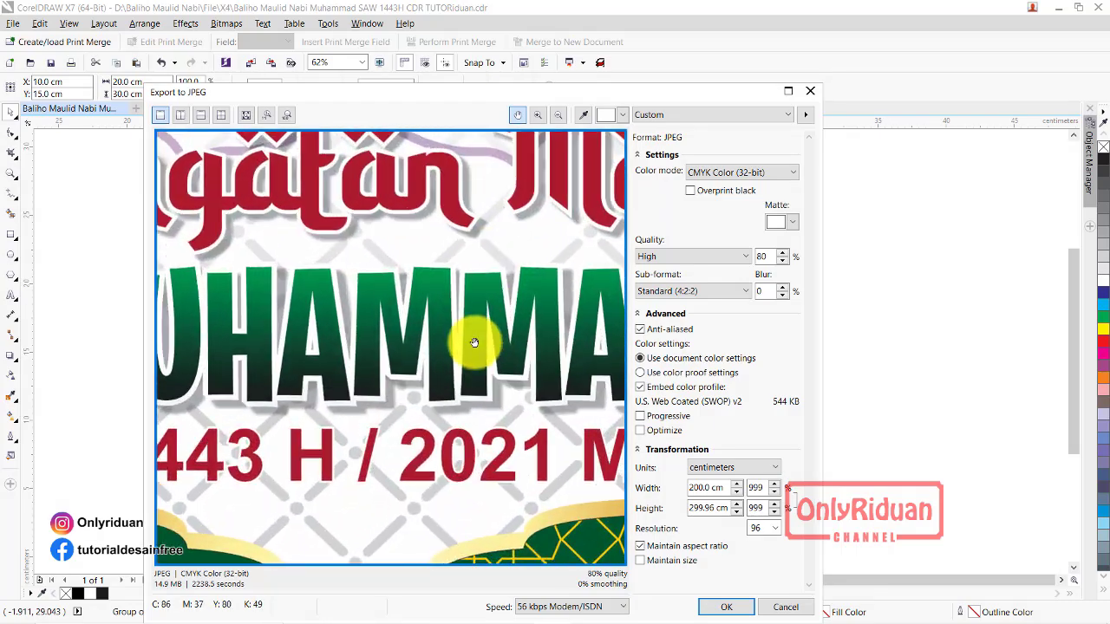
left_click_drag(475, 342, 304, 185)
left_click_drag(169, 409, 468, 250)
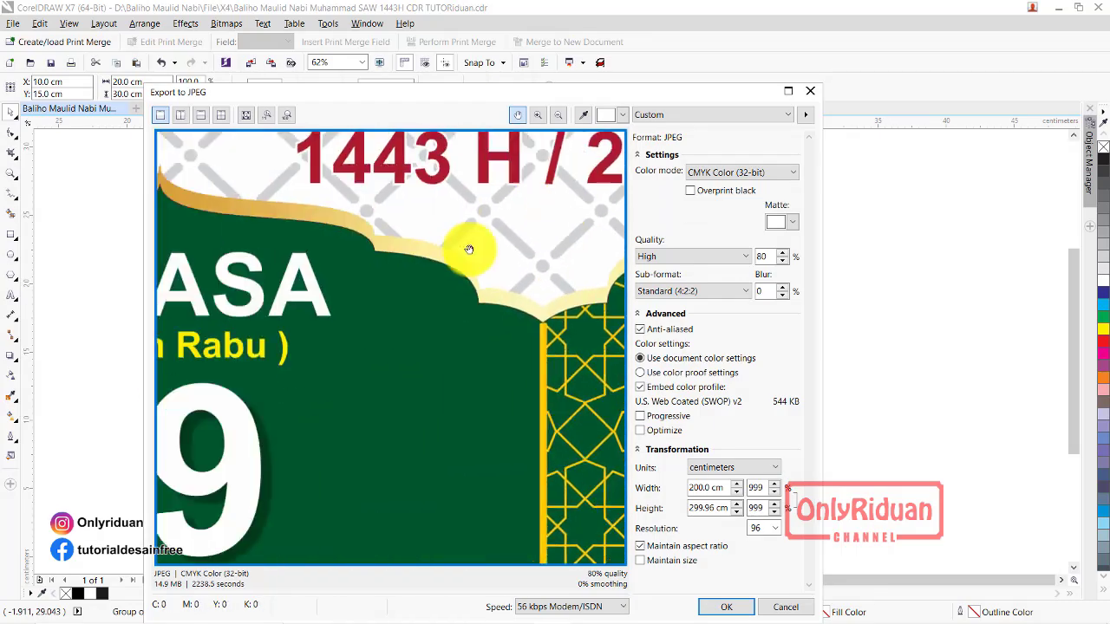
scroll(451, 264, "down", 1)
scroll(416, 248, "down", 1)
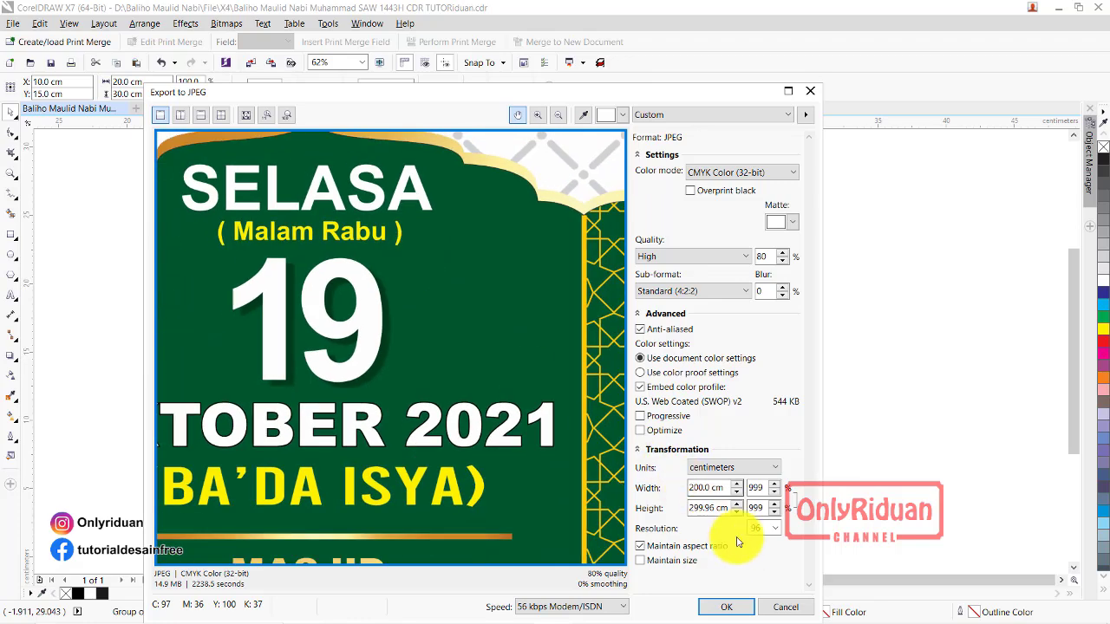
Run the JPEG export and browse Explorer to Pictures > Backdrop > Siap CETAK.
left_click(726, 607)
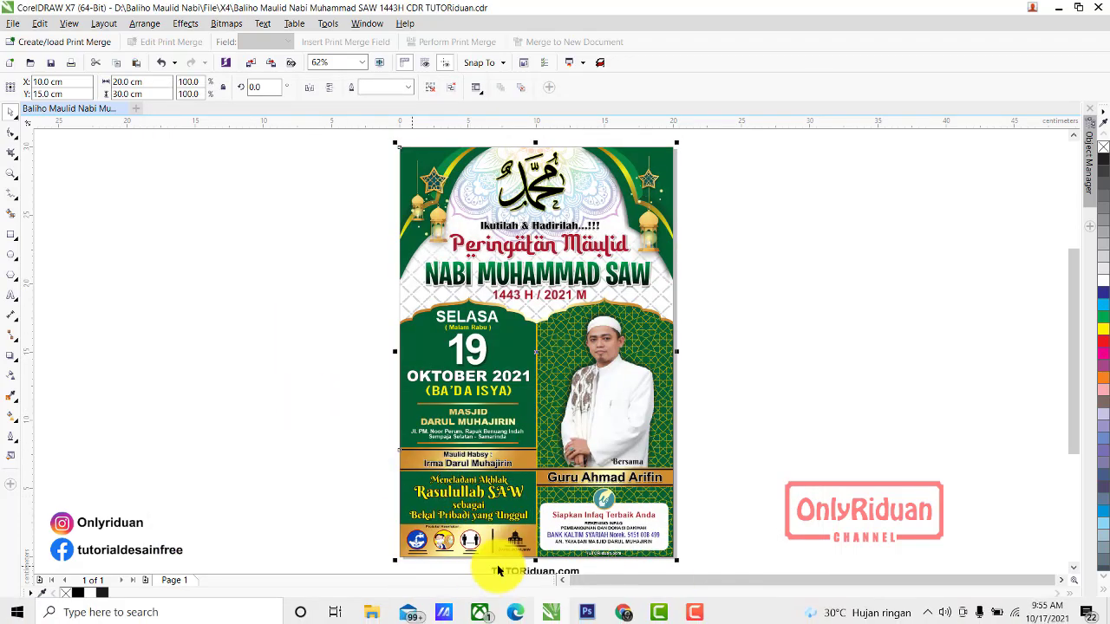
left_click(371, 612)
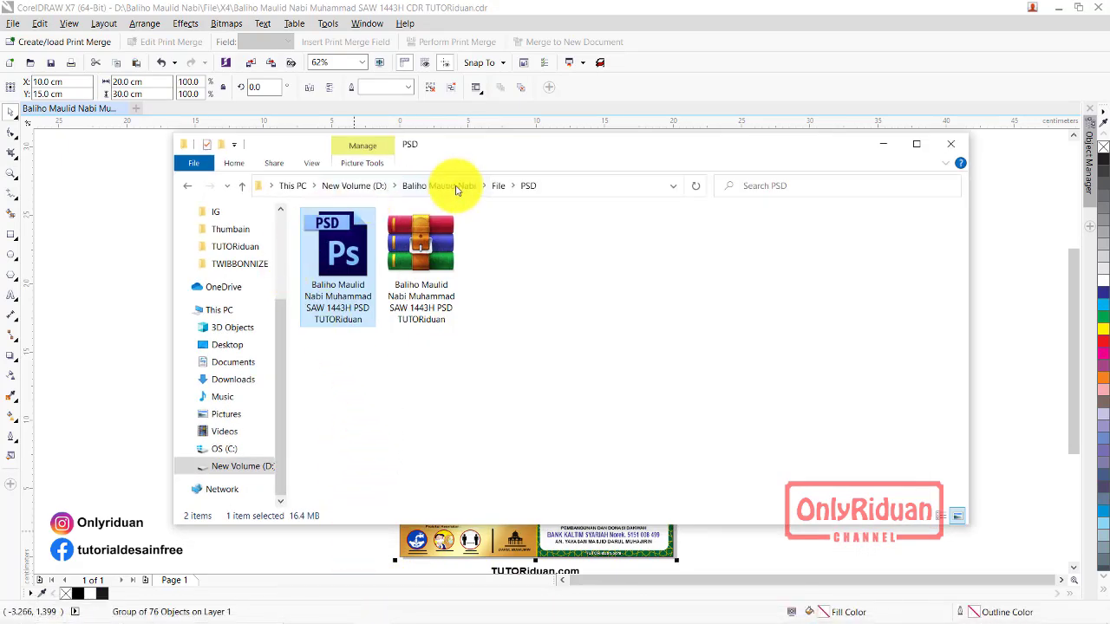
left_click(224, 413)
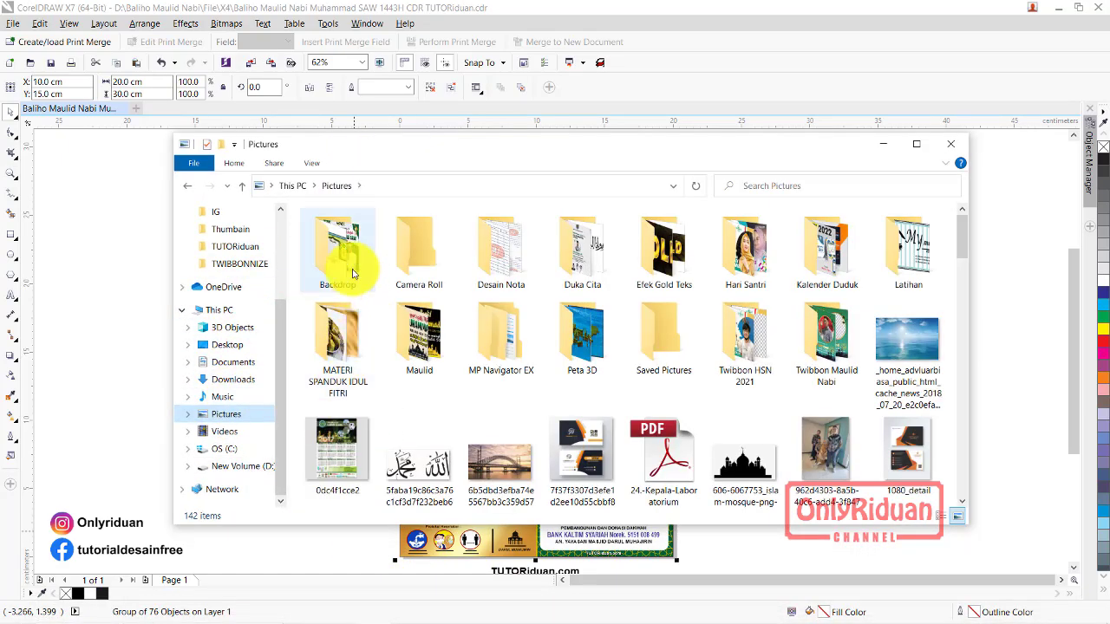
double_click(352, 274)
double_click(340, 284)
Check the exported 'Baliho 2x3m 1 lembar MA CDR' JPEG, then switch to Photoshop.
left_click(342, 249)
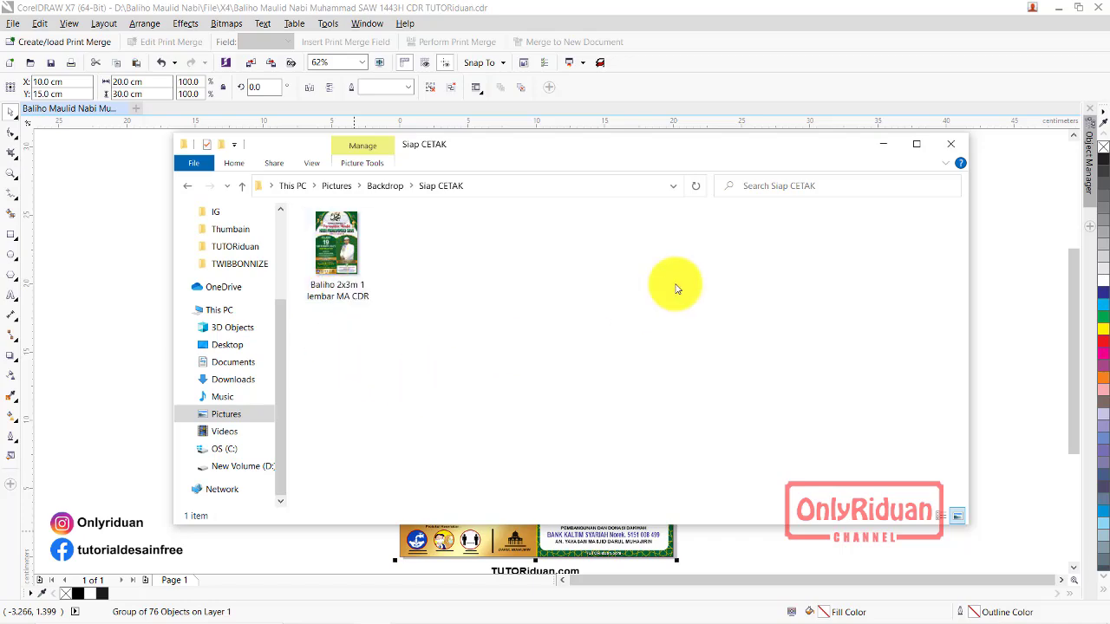
left_click(883, 144)
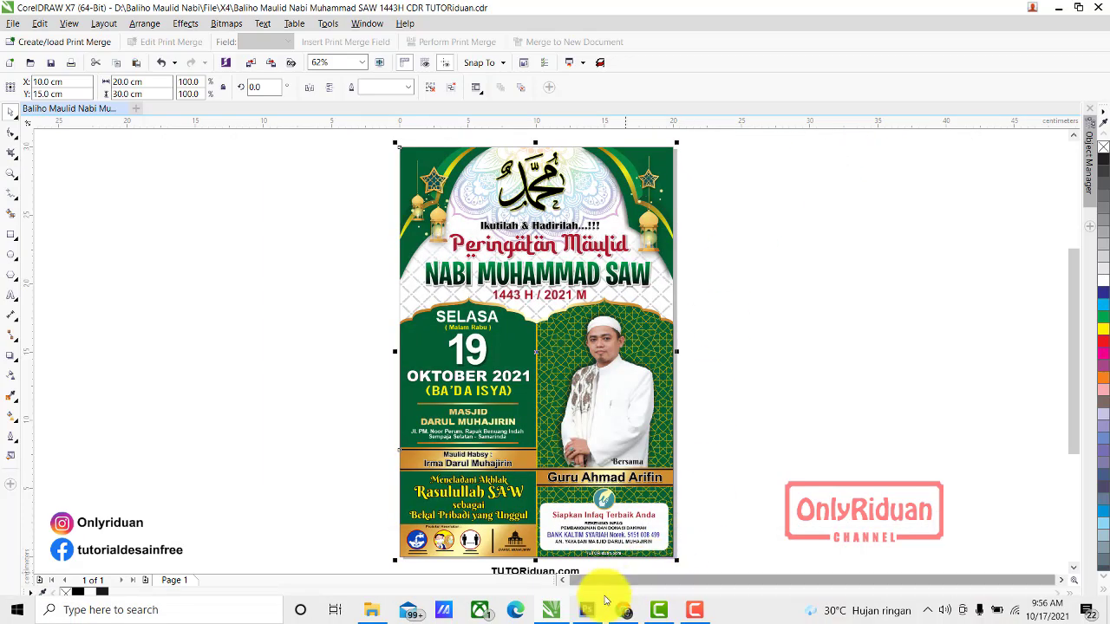
left_click(589, 611)
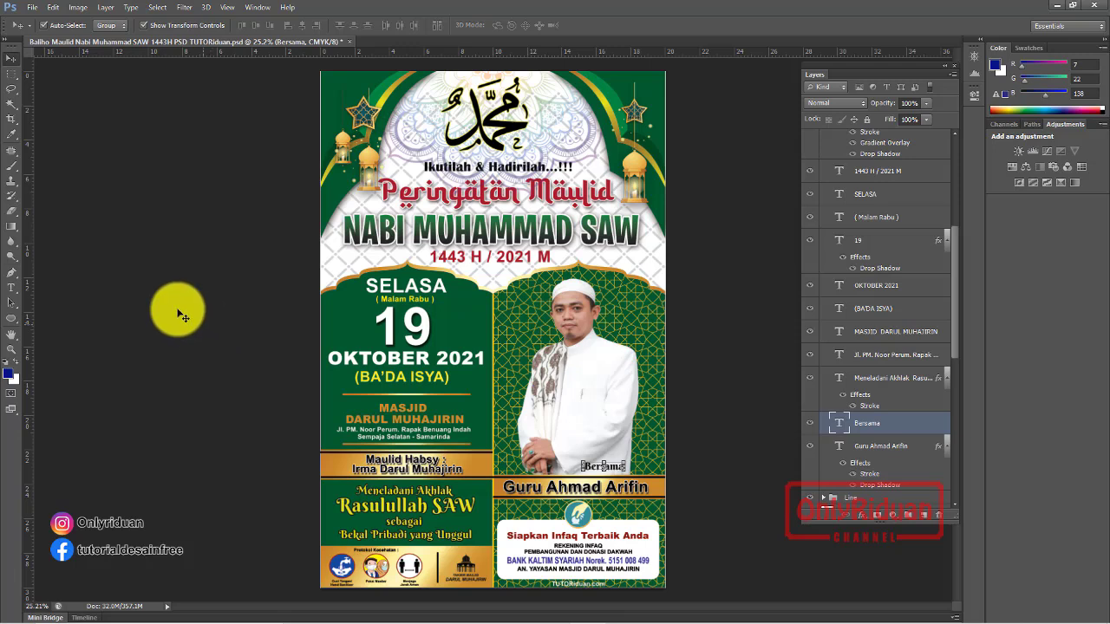
Resize the Photoshop banner to 96 ppi and 200 cm wide (7559 × 11331 px).
left_click(78, 7)
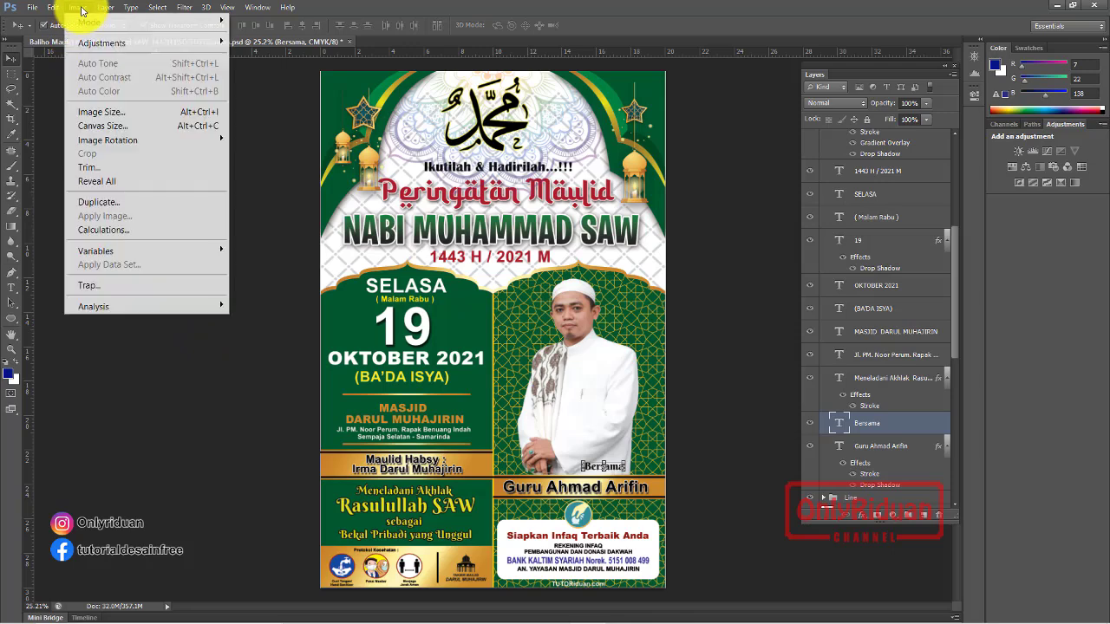
left_click(128, 113)
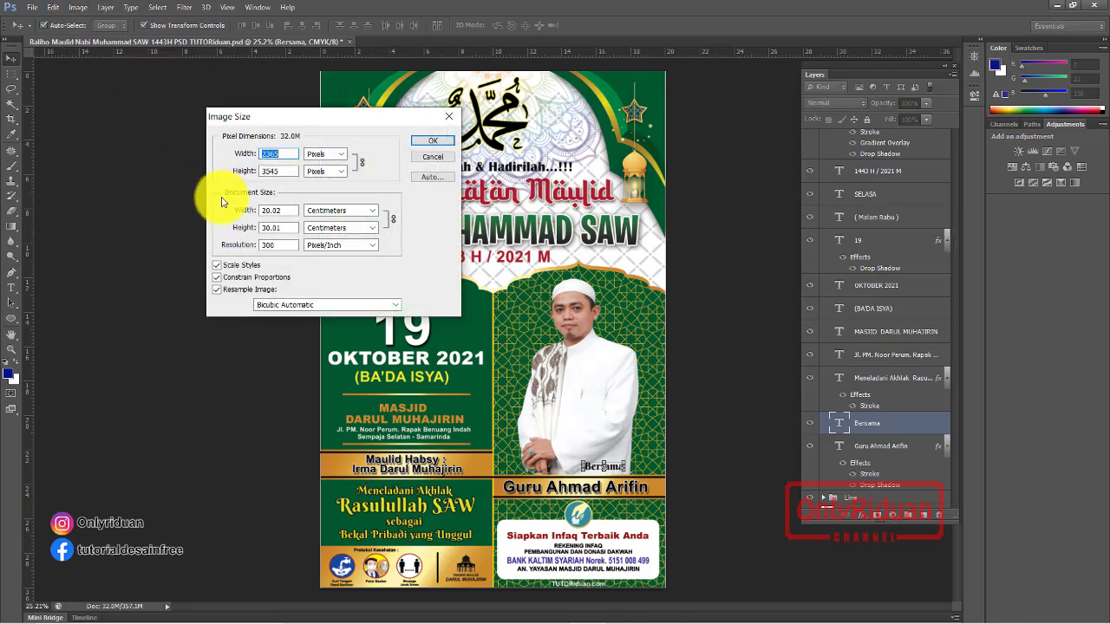
left_click_drag(335, 113, 374, 193)
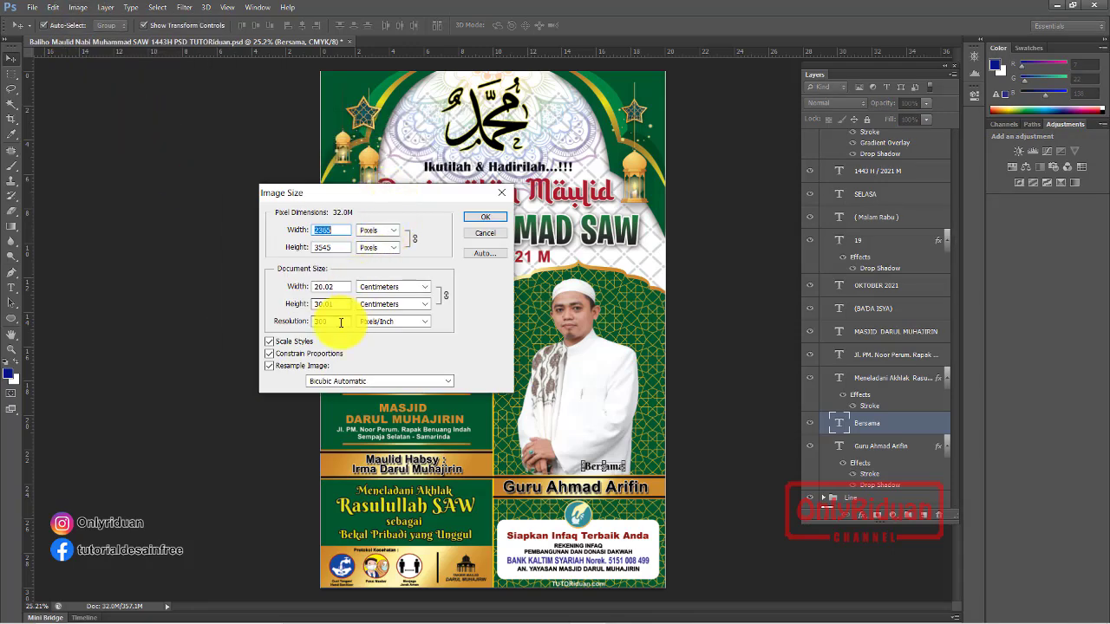
double_click(337, 321)
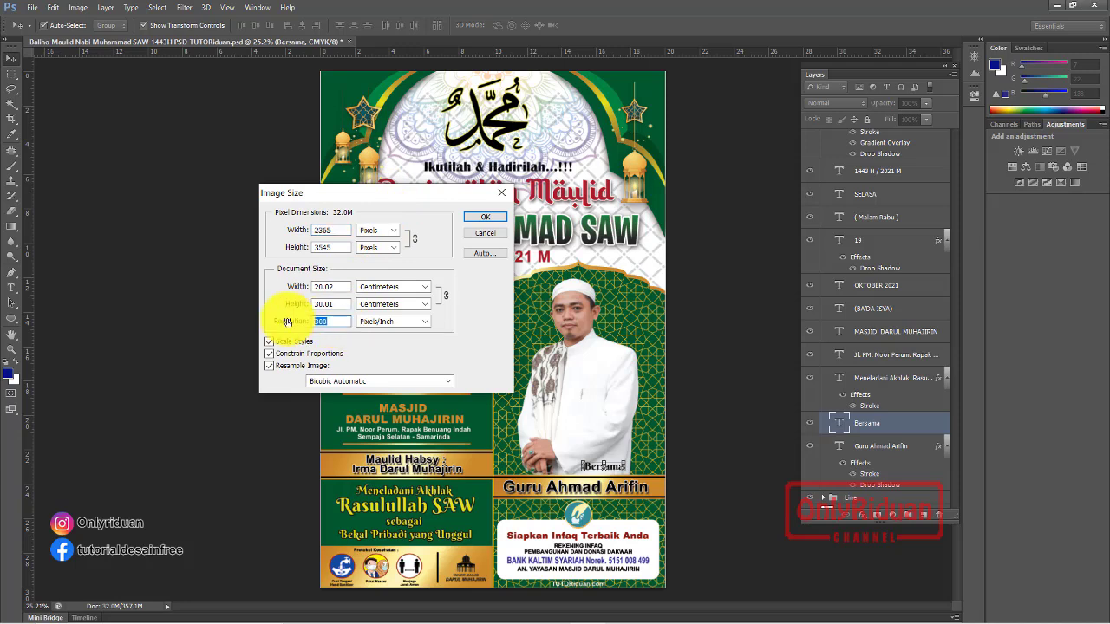
type("9")
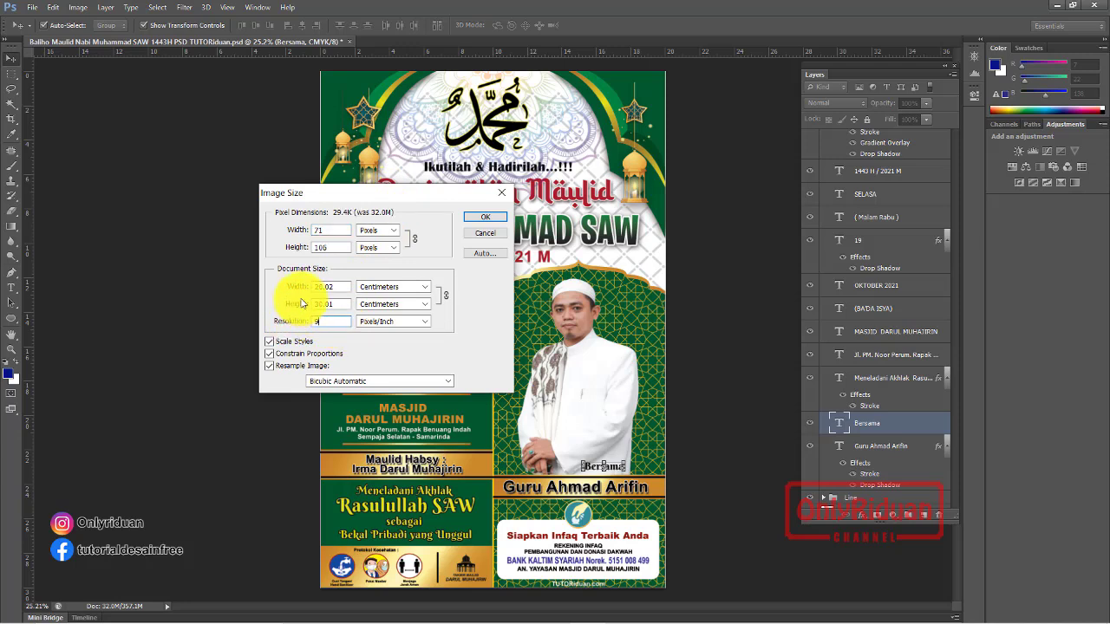
type("6")
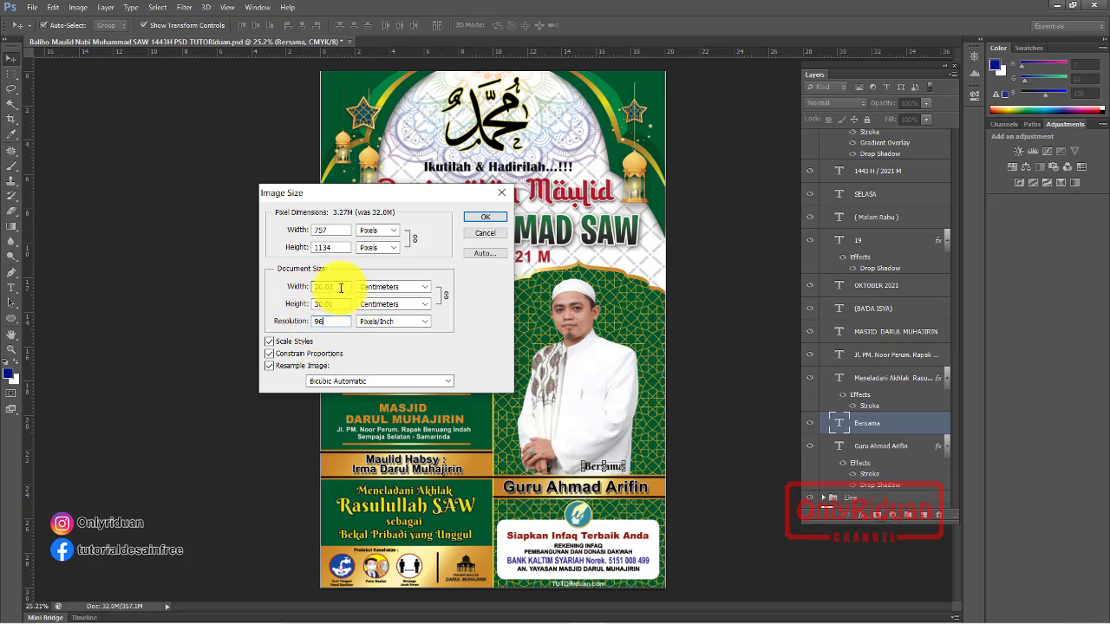
double_click(339, 286)
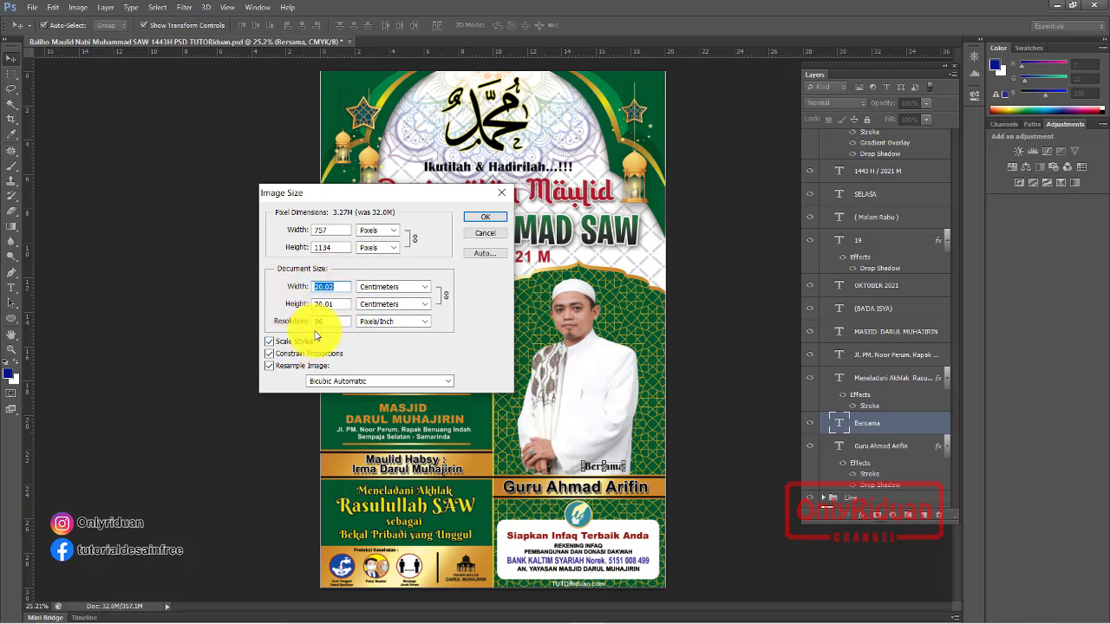
type("2")
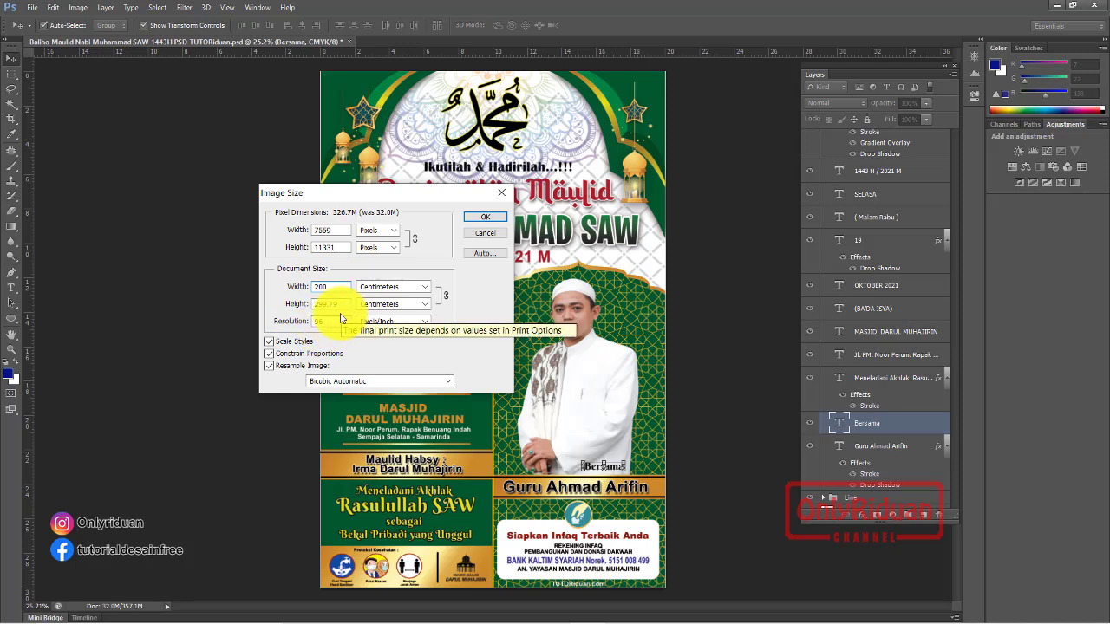
left_click(486, 217)
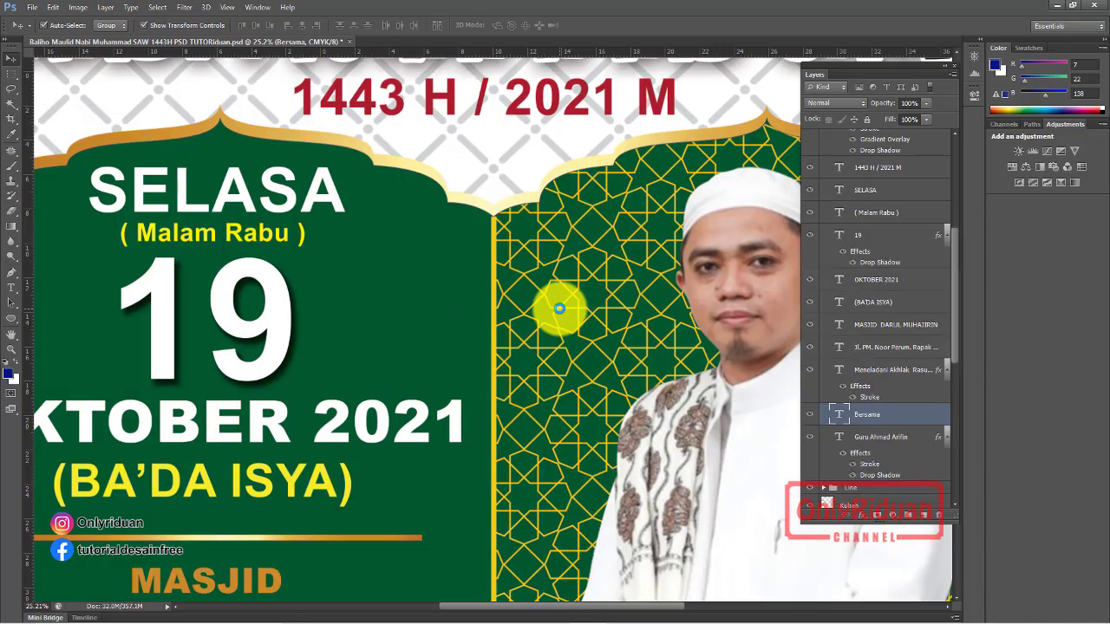
scroll(559, 308, "down", 1)
scroll(573, 303, "down", 1)
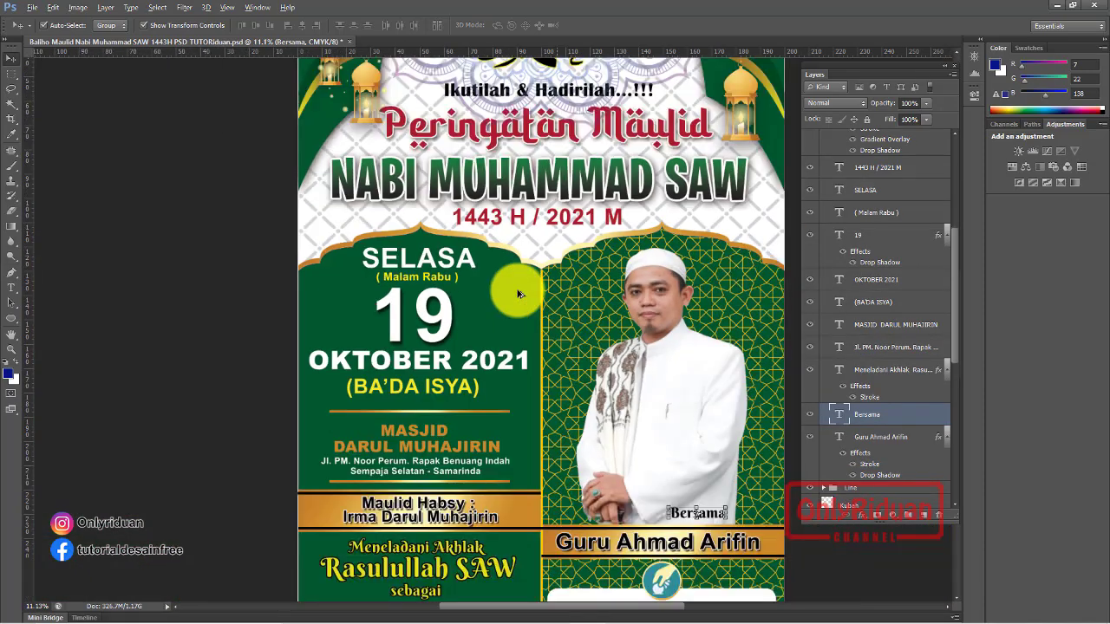
scroll(559, 286, "down", 1)
scroll(559, 277, "up", 1)
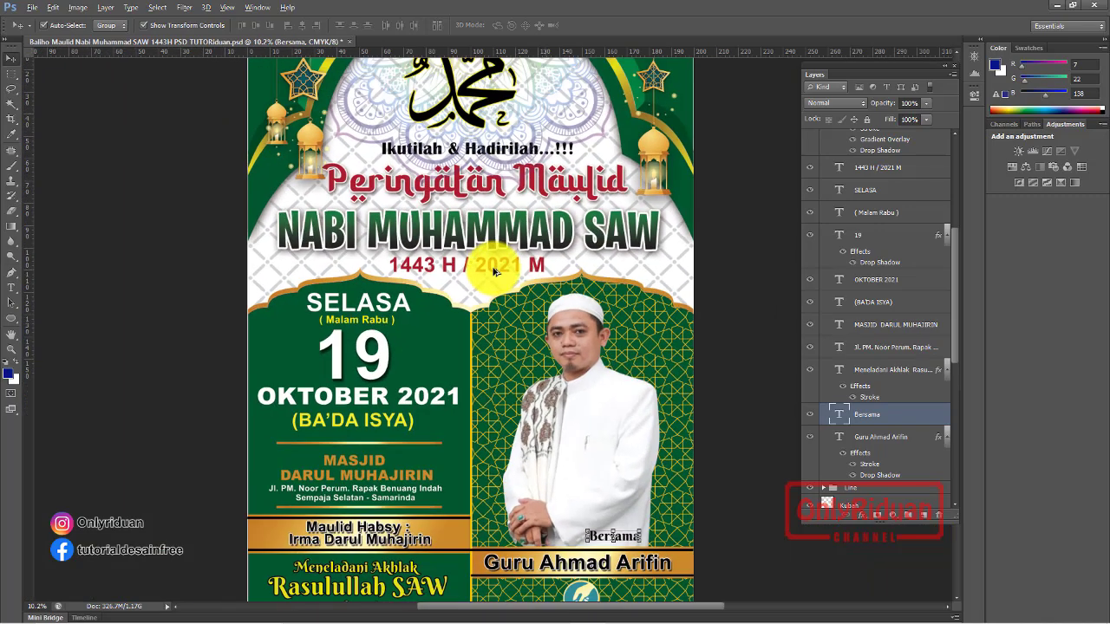
Save the banner as a JPEG copy in the Pictures > Backdrop > Siap CETAK folder.
left_click(31, 7)
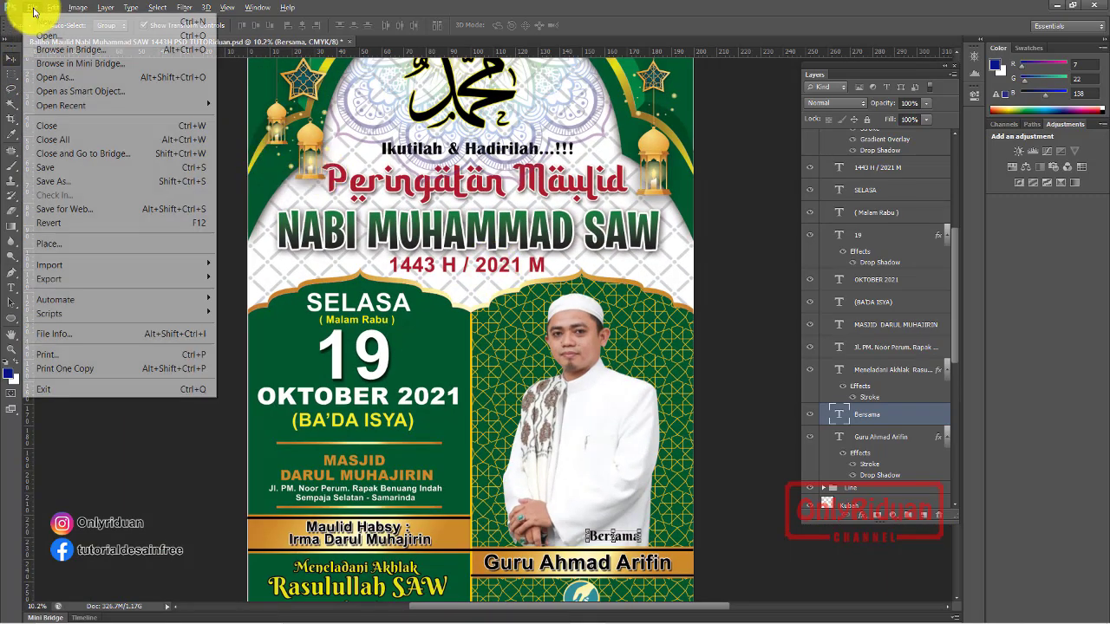
left_click(97, 187)
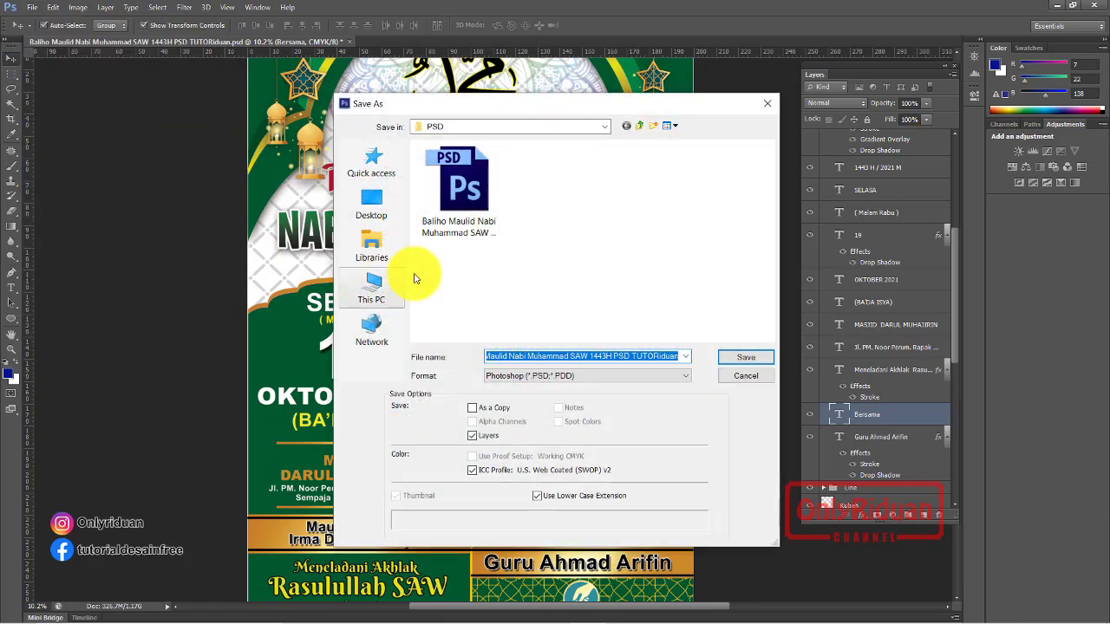
left_click(605, 129)
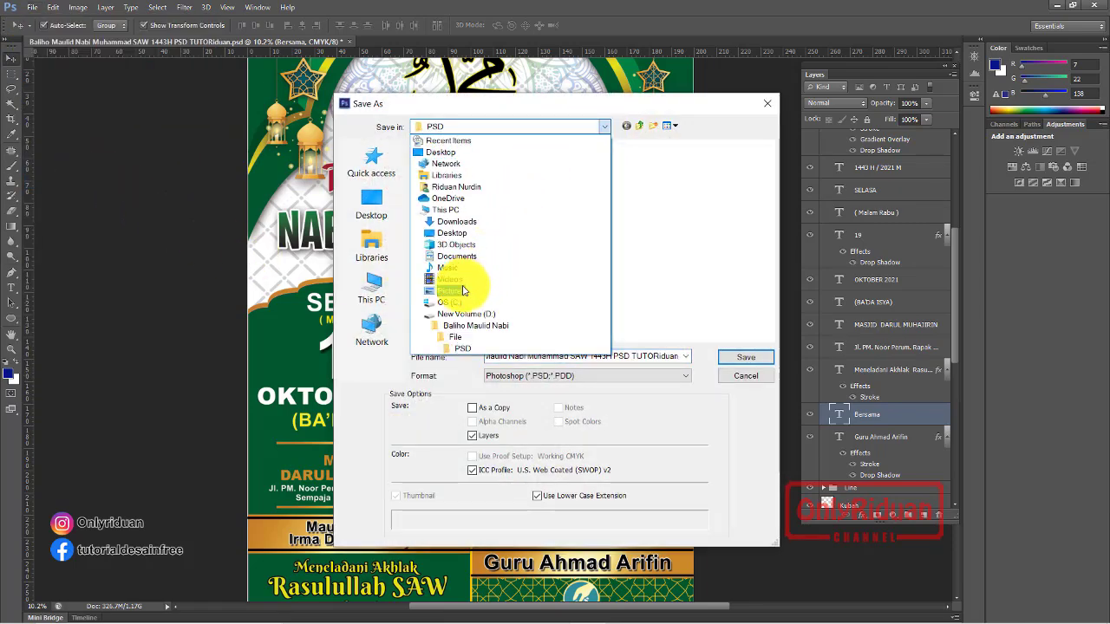
left_click(459, 293)
double_click(467, 196)
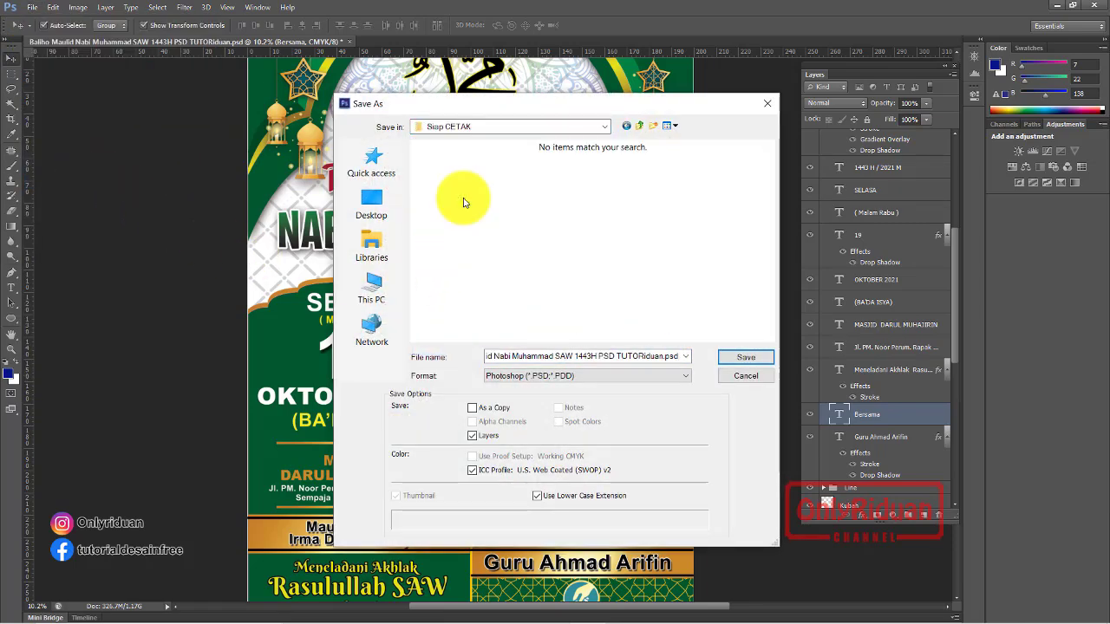
left_click(551, 379)
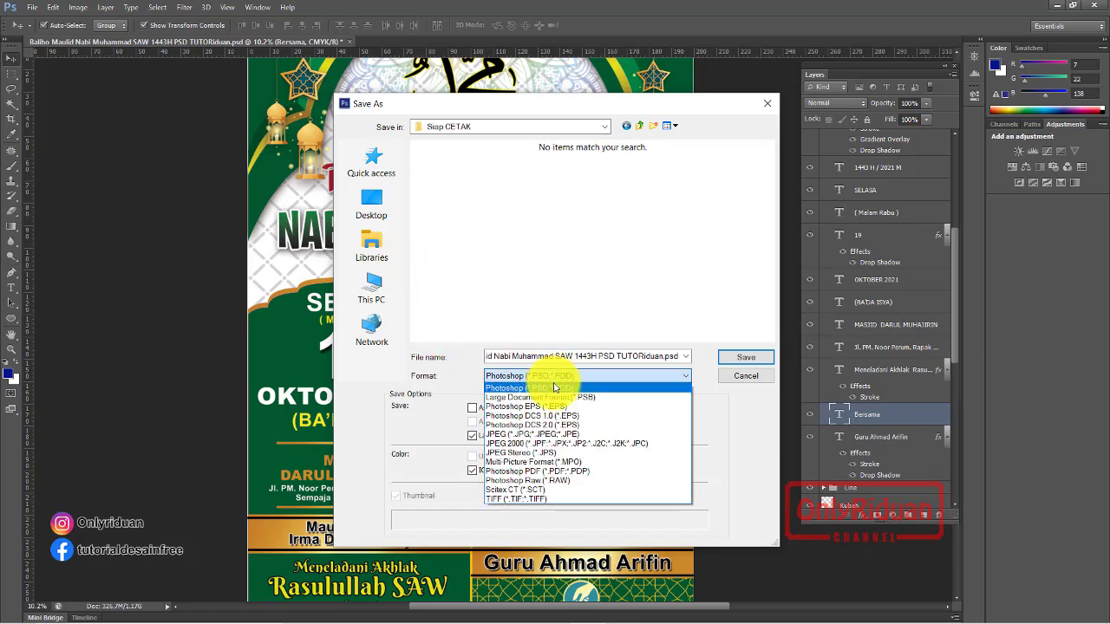
left_click(556, 438)
Name it 'Baliho 2x3m 1 lembar MA PSD' and save at JPEG quality 12.
left_click(457, 178)
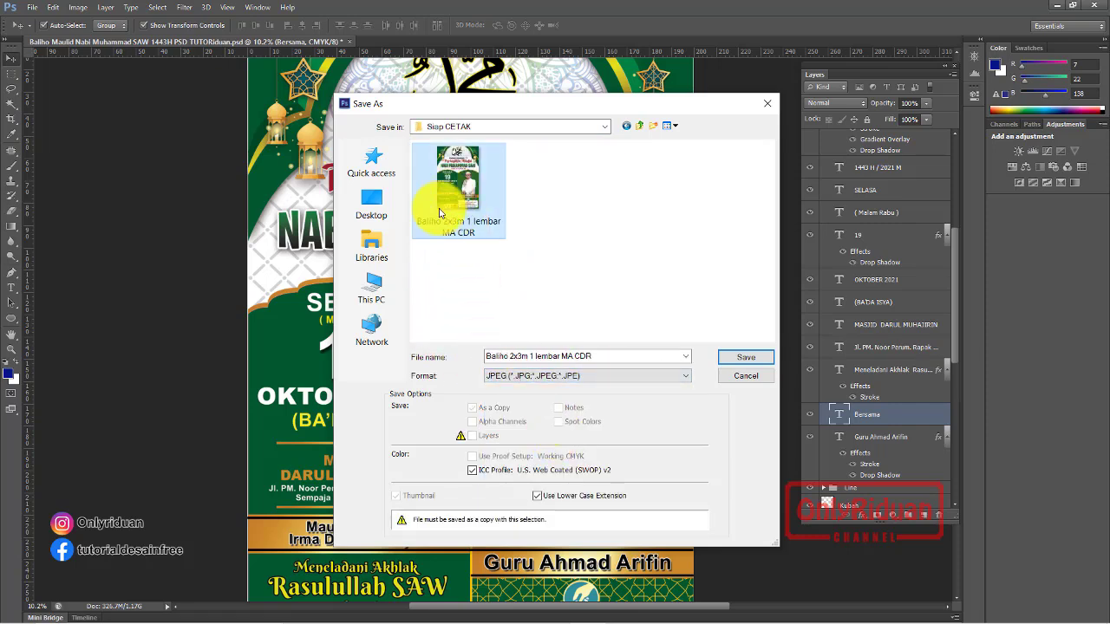
left_click(601, 355)
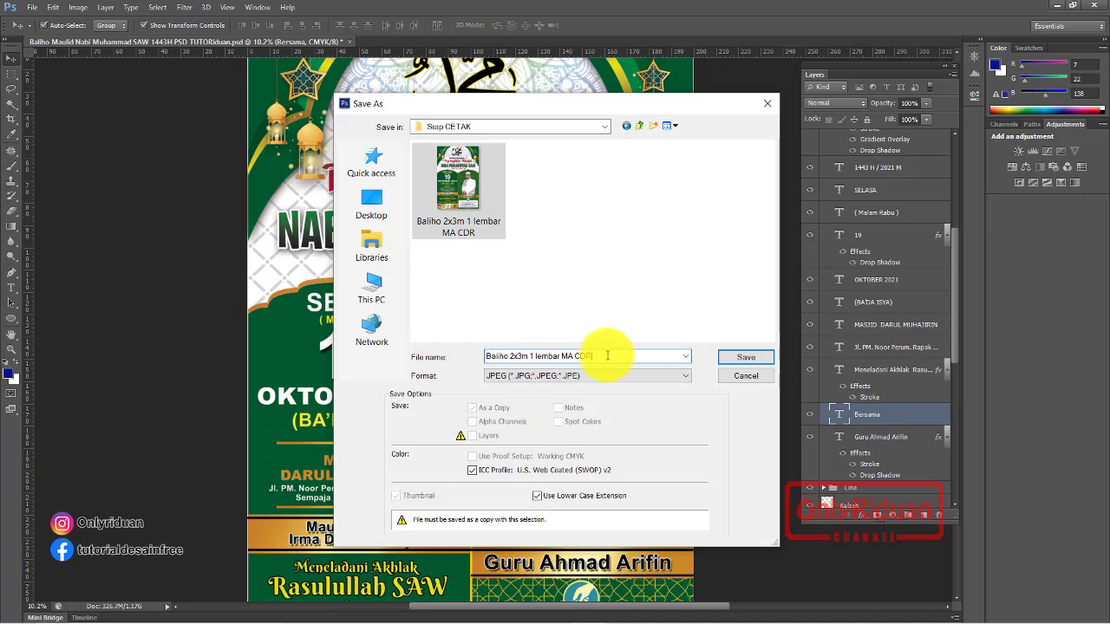
key("BackSpace")
key("BackSpace")
type("PS")
left_click(743, 358)
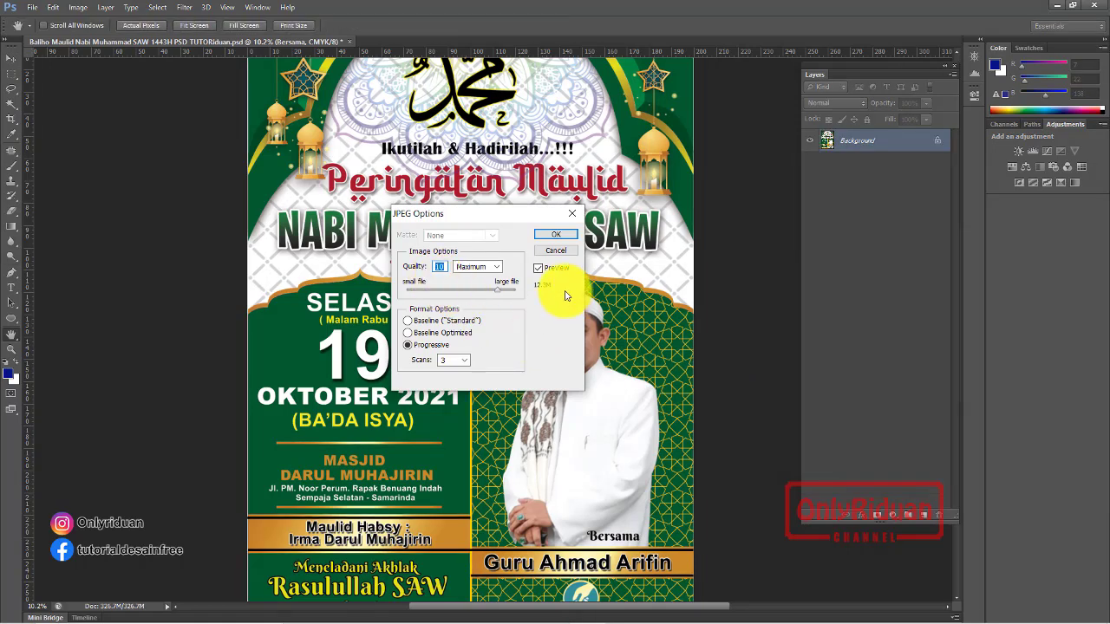
left_click_drag(497, 290, 513, 292)
left_click(557, 235)
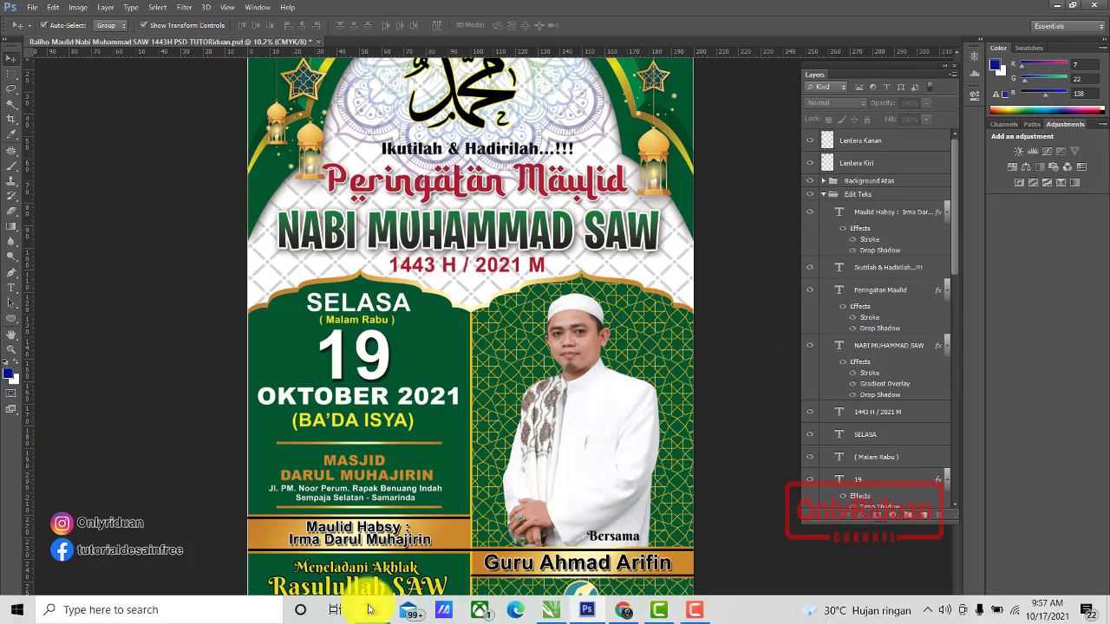
left_click(371, 607)
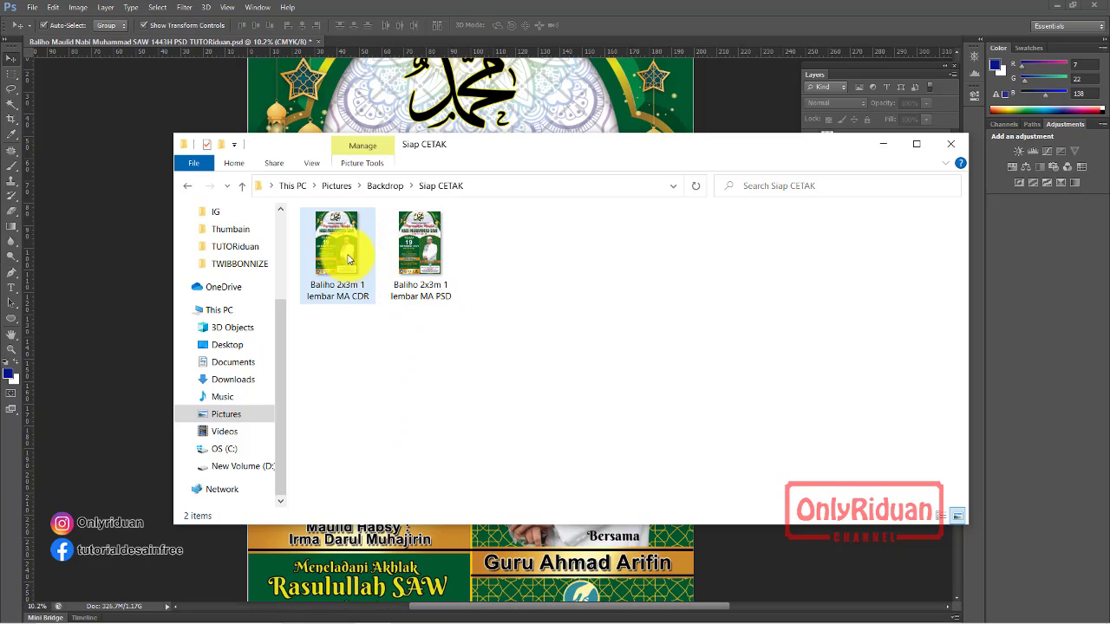
View the 'Baliho 2x3m 1 lembar MA CDR' JPEG from Siap CETAK in Photos.
left_click(420, 260)
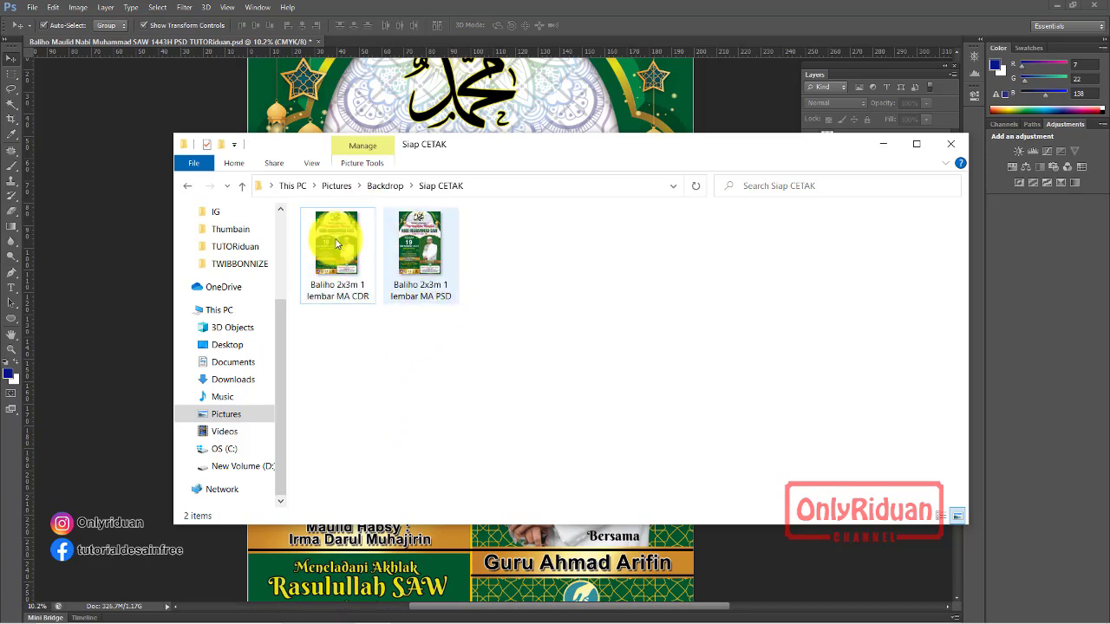
left_click(371, 313)
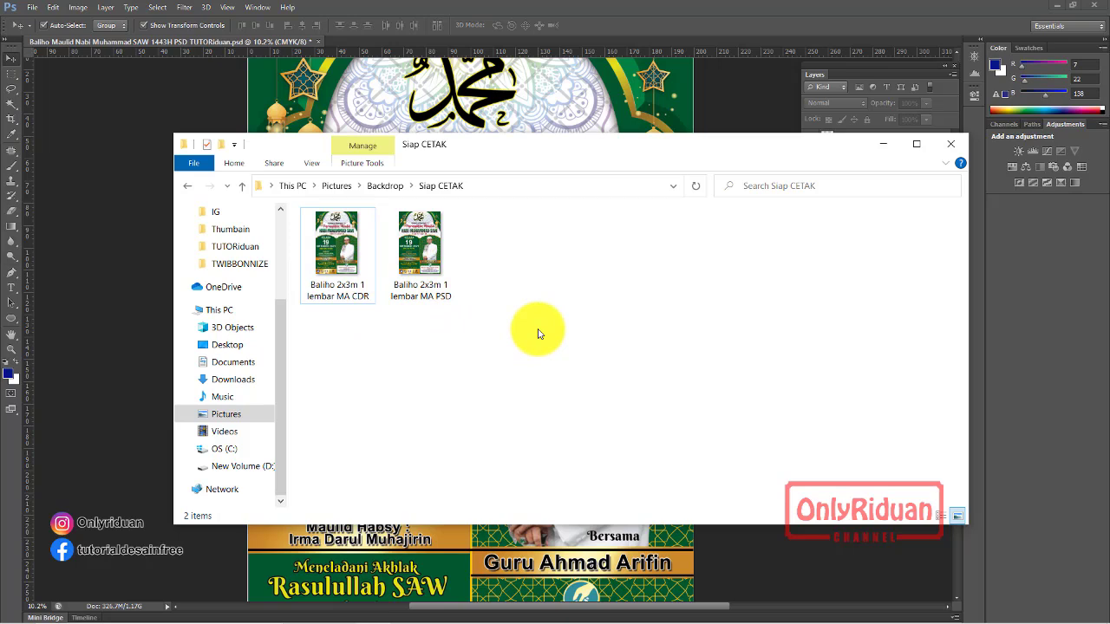
double_click(338, 249)
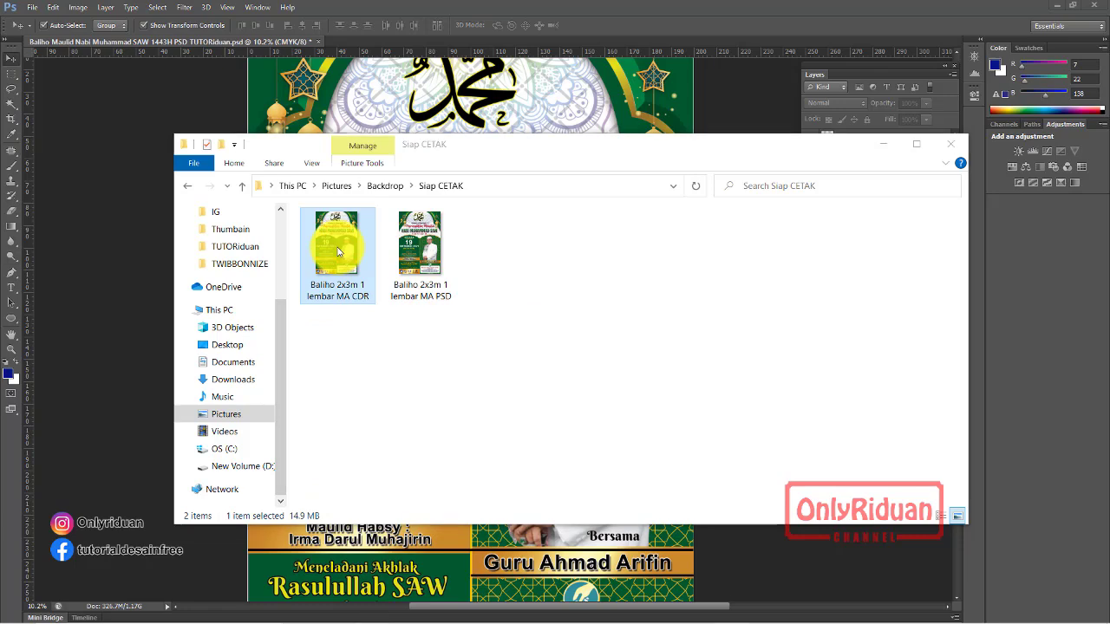